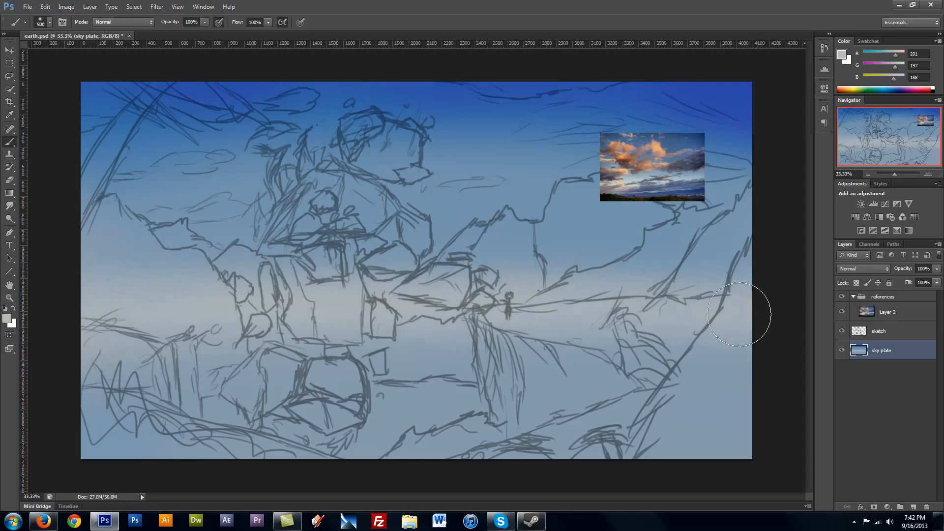
Step: Paint sampled grey-blue sky tones over the far left of the sky plate and hide the cloud reference image
{"action": "left_click", "coordinate": [169, 269], "text": "alt"}
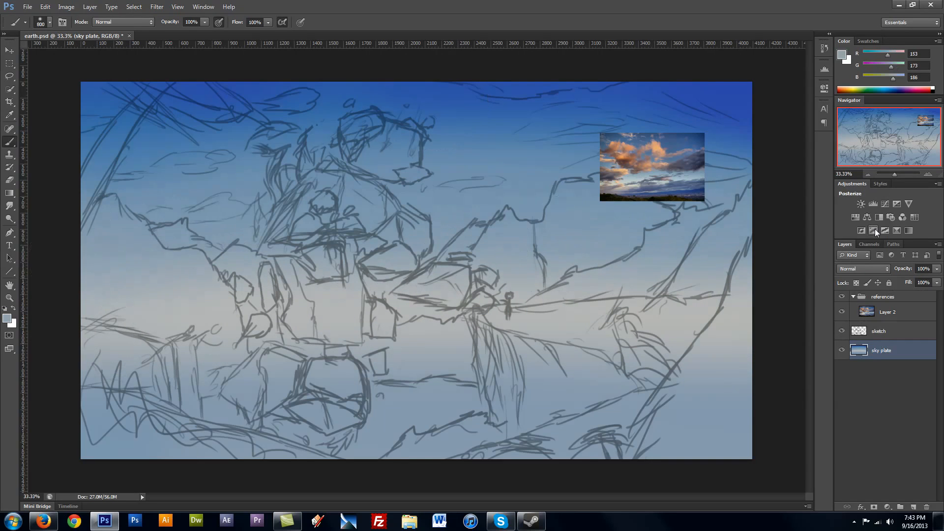
{"action": "left_click", "coordinate": [229, 164], "text": "alt"}
{"action": "mouse_move", "coordinate": [142, 251]}
{"action": "left_mouse_down"}
{"action": "mouse_move", "coordinate": [633, 244]}
{"action": "mouse_move", "coordinate": [781, 268]}
{"action": "mouse_move", "coordinate": [59, 295]}
{"action": "left_mouse_up"}
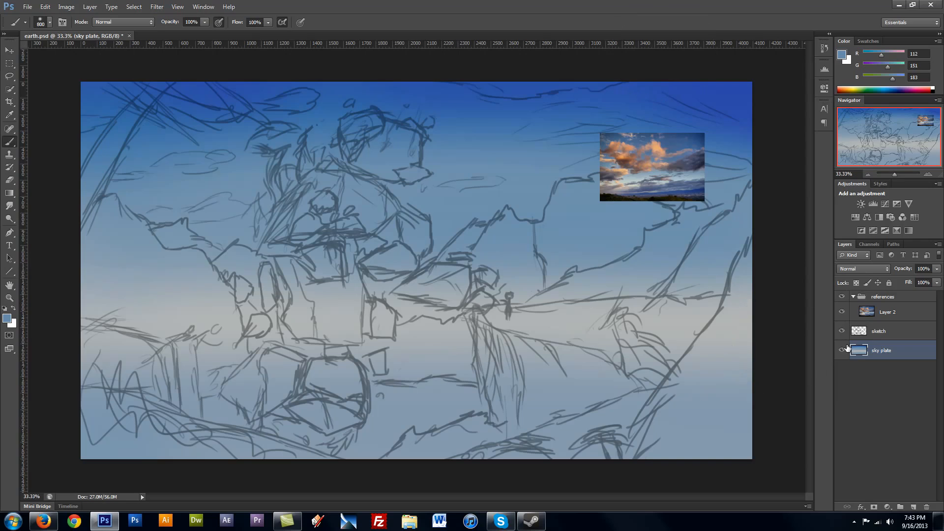
{"action": "left_click", "coordinate": [841, 311]}
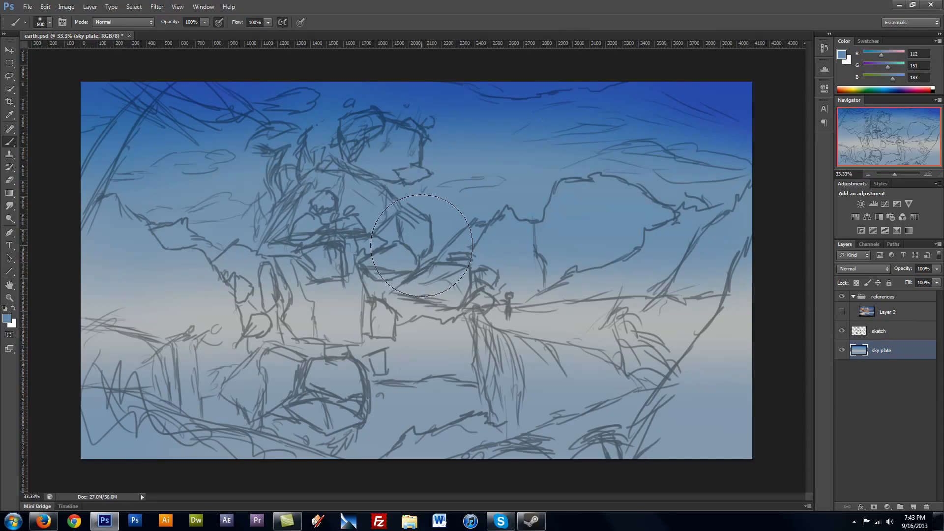
Step: Draw a radial gradient over the sky's upper-right corner in Quick Mask and convert the mask into a selection
{"action": "key", "text": "g"}
{"action": "key", "text": "d"}
{"action": "key", "text": "q"}
{"action": "left_click_drag", "start_coordinate": [768, 252], "coordinate": [533, 294]}
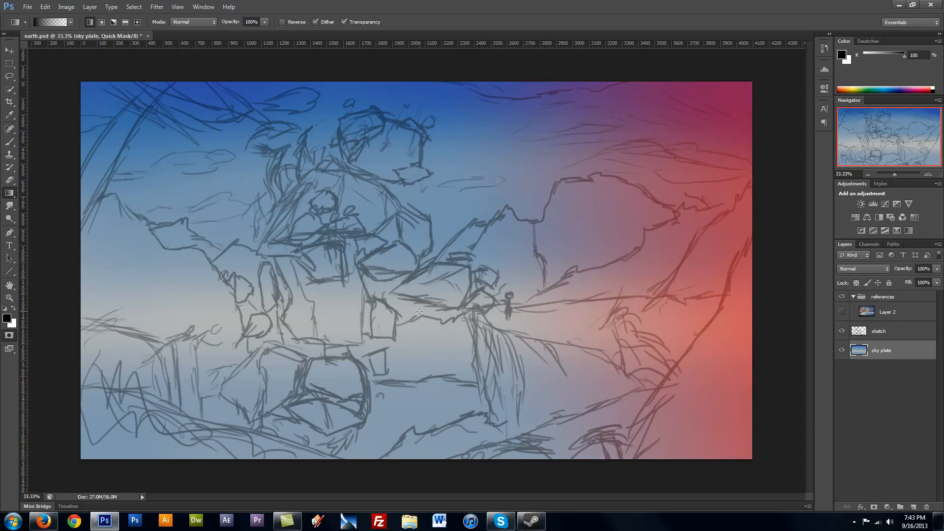
{"action": "key", "text": "ctrl+z"}
{"action": "left_click", "coordinate": [102, 22]}
{"action": "left_click_drag", "start_coordinate": [774, 147], "coordinate": [497, 318]}
{"action": "key", "text": "ctrl+z"}
{"action": "left_click_drag", "start_coordinate": [763, 196], "coordinate": [528, 311]}
{"action": "key", "text": "ctrl+z"}
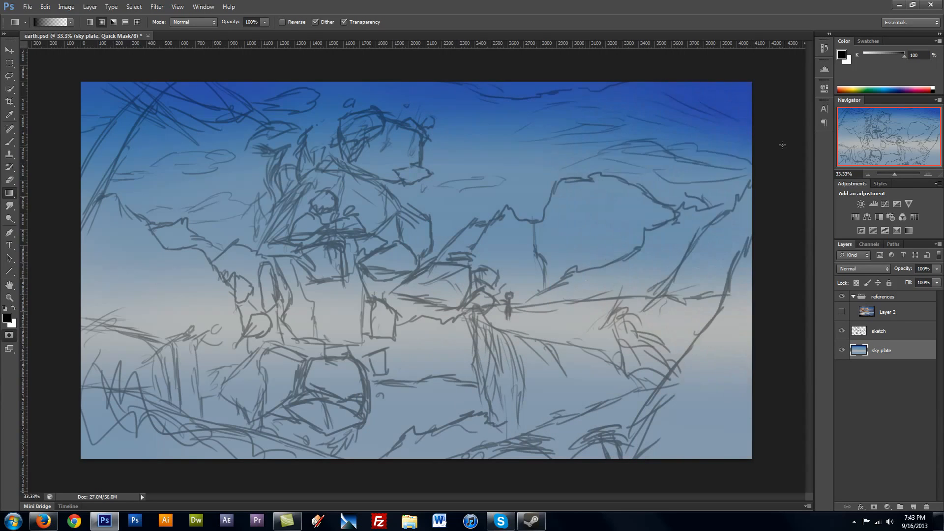
{"action": "left_click_drag", "start_coordinate": [776, 145], "coordinate": [418, 279]}
{"action": "key", "text": "q"}
Step: Brighten the selected sky corner with Curves, adjusting the Red channel as well, and clear the selection
{"action": "key", "text": "ctrl+m"}
{"action": "mouse_move", "coordinate": [260, 246]}
{"action": "left_mouse_down"}
{"action": "mouse_move", "coordinate": [248, 226]}
{"action": "mouse_move", "coordinate": [274, 237]}
{"action": "left_mouse_up"}
{"action": "left_click", "coordinate": [231, 176]}
{"action": "left_click", "coordinate": [211, 190]}
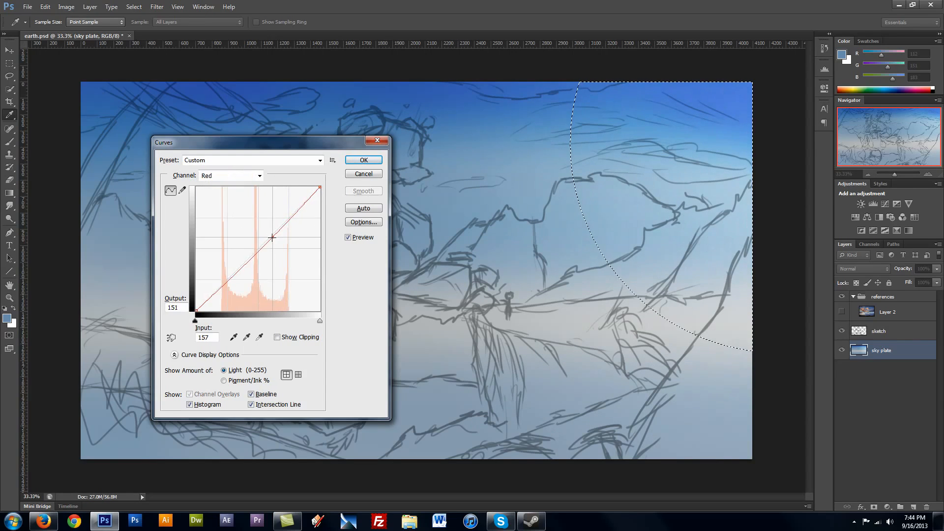
{"action": "left_click", "coordinate": [364, 160]}
{"action": "key", "text": "ctrl+d"}
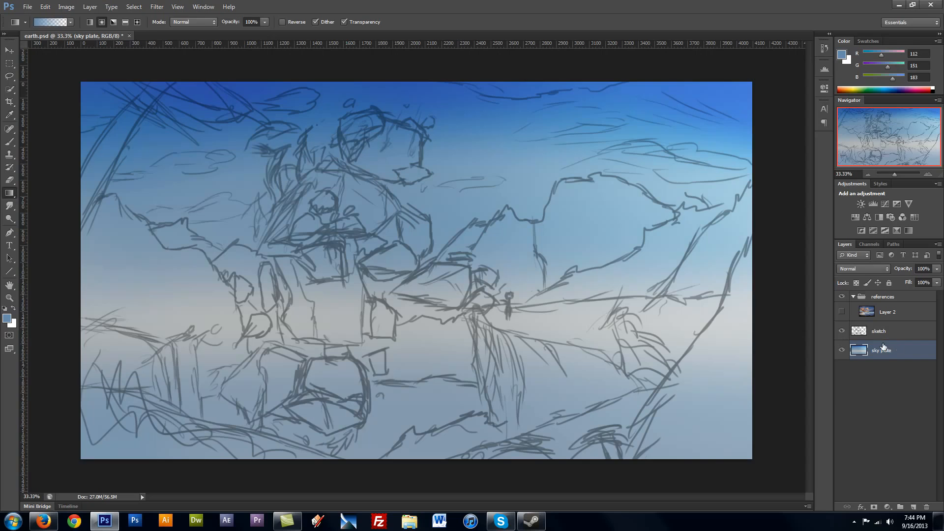
Step: Paint a light blue glow along the sky's right edge with a 1300 px Linear Dodge (Add) brush at 10% flow
{"action": "key", "text": "b"}
{"action": "left_click", "coordinate": [705, 200], "text": "alt"}
{"action": "left_click", "coordinate": [123, 22]}
{"action": "left_click", "coordinate": [140, 144]}
{"action": "left_click_drag", "start_coordinate": [793, 266], "coordinate": [796, 261]}
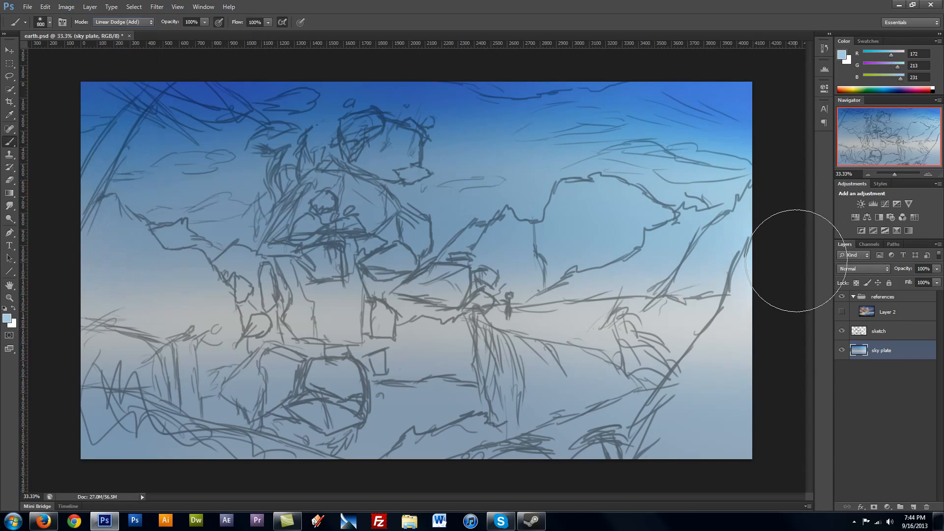
{"action": "key", "text": "]"}
{"action": "key", "text": "]"}
{"action": "key", "text": "]"}
{"action": "key", "text": "]"}
{"action": "key", "text": "]"}
{"action": "left_click_drag", "start_coordinate": [744, 214], "coordinate": [755, 207]}
{"action": "key", "text": "ctrl+z"}
{"action": "key", "text": "shift+1"}
{"action": "left_click_drag", "start_coordinate": [764, 157], "coordinate": [750, 217]}
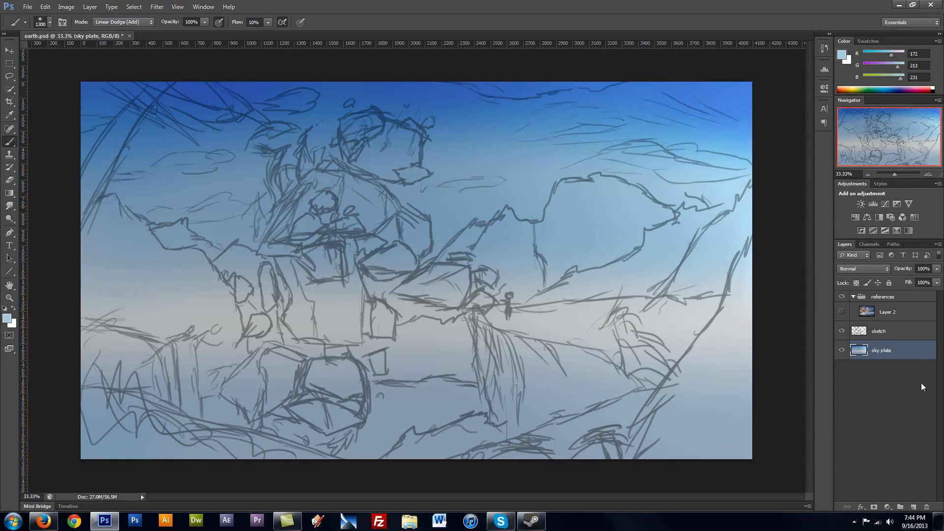
Step: Restore the brush to Normal mode at 100% flow and undo a test stroke in the upper sky
{"action": "left_click", "coordinate": [123, 22]}
{"action": "left_click", "coordinate": [126, 32]}
{"action": "key", "text": "shift+0"}
{"action": "left_click_drag", "start_coordinate": [592, 88], "coordinate": [597, 79]}
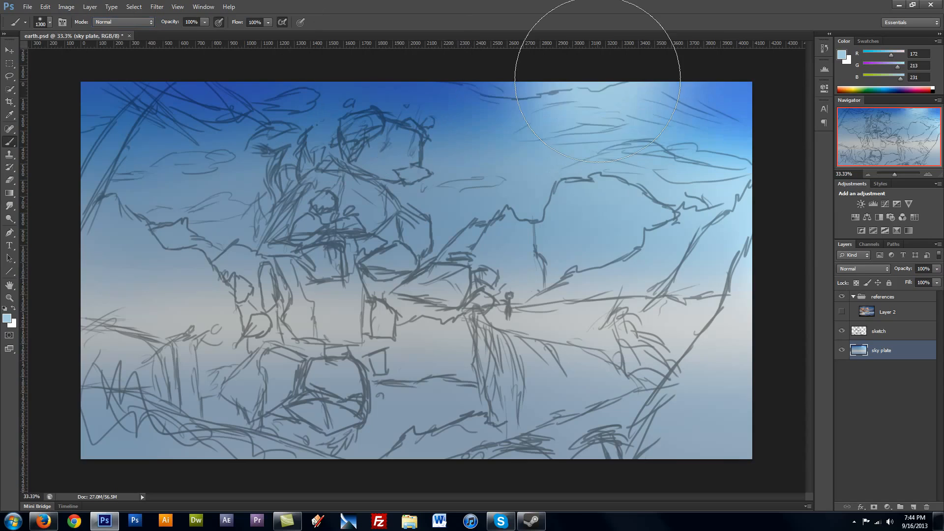
{"action": "key", "text": "ctrl+z"}
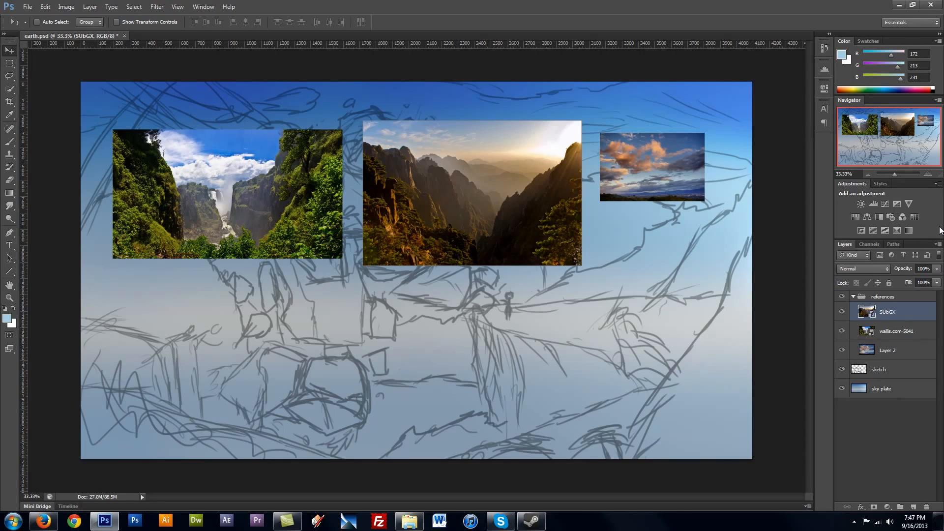
Step: Hide the references group and lower the opacity of the sketch layer
{"action": "left_click", "coordinate": [842, 297]}
{"action": "left_click", "coordinate": [880, 369]}
{"action": "left_click_drag", "start_coordinate": [907, 269], "coordinate": [894, 269]}
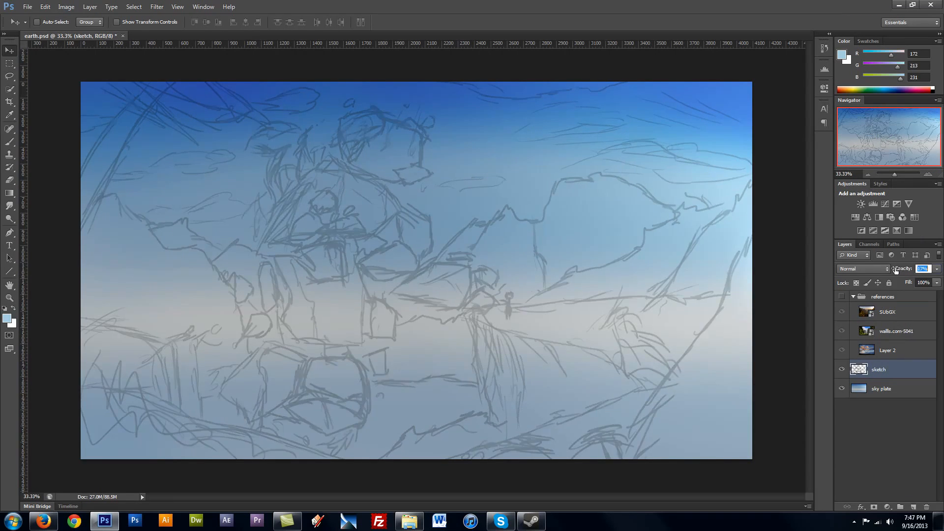
Step: Add a layer named land above the sky plate and choose the textured 63 px brush preset
{"action": "left_click", "coordinate": [888, 393]}
{"action": "key", "text": "ctrl+alt+shift+n"}
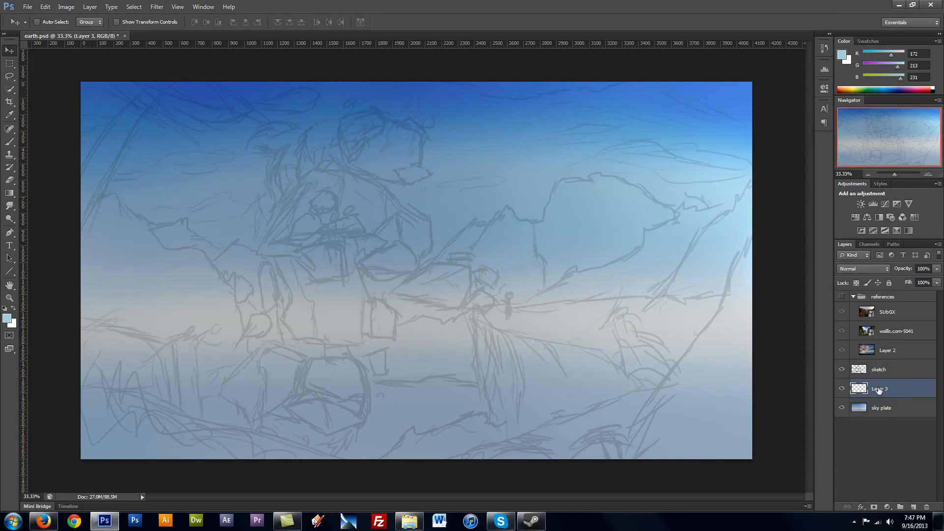
{"action": "key", "text": "F5"}
{"action": "left_click", "coordinate": [142, 102]}
{"action": "key", "text": "b"}
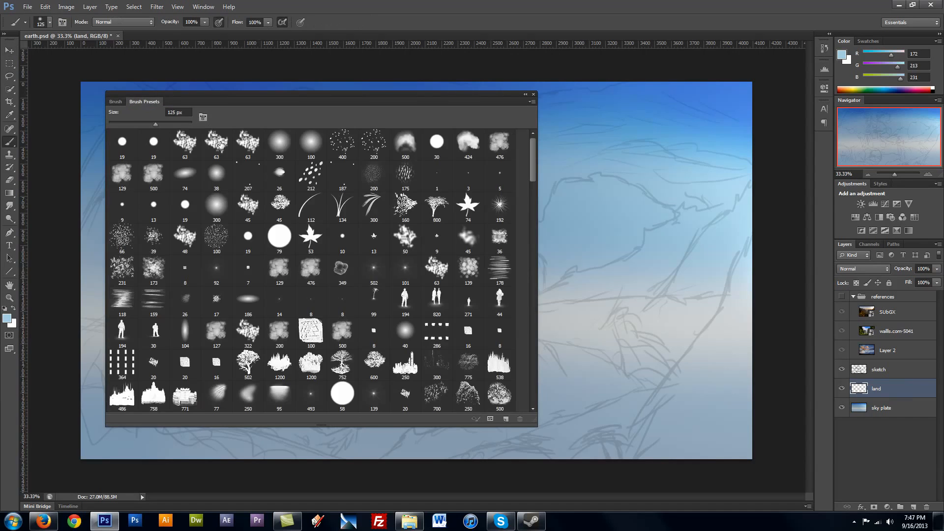
{"action": "left_click", "coordinate": [217, 144]}
{"action": "left_click", "coordinate": [535, 93]}
Step: Block in the distant mountain range across the middle of the land layer in grey-blue RGB 122, 144, 157
{"action": "left_click", "coordinate": [567, 228], "text": "alt"}
{"action": "left_click", "coordinate": [7, 318]}
{"action": "left_click_drag", "start_coordinate": [196, 295], "coordinate": [190, 312]}
{"action": "left_click", "coordinate": [395, 258]}
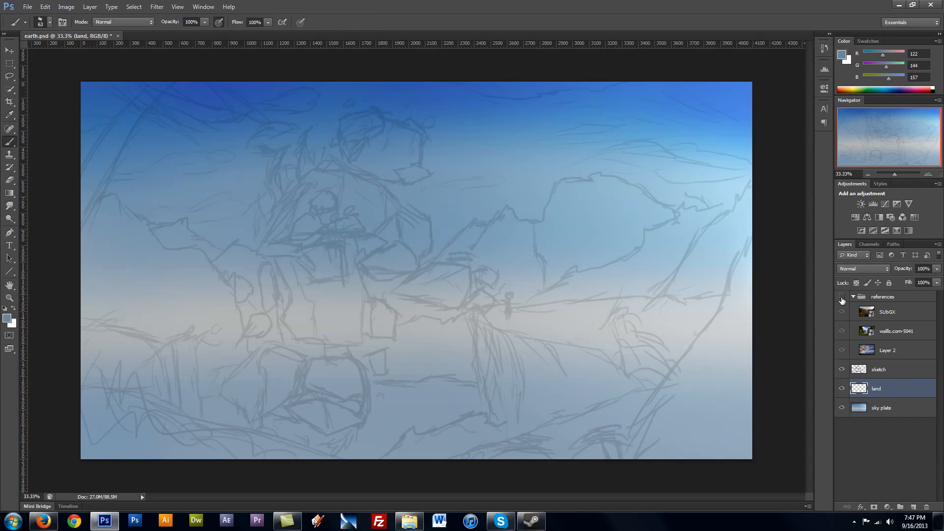
{"action": "left_click", "coordinate": [842, 296]}
{"action": "left_click", "coordinate": [841, 296]}
{"action": "mouse_move", "coordinate": [216, 252]}
{"action": "left_mouse_down"}
{"action": "mouse_move", "coordinate": [177, 229]}
{"action": "mouse_move", "coordinate": [245, 258]}
{"action": "mouse_move", "coordinate": [420, 276]}
{"action": "left_mouse_up"}
{"action": "left_click_drag", "start_coordinate": [184, 240], "coordinate": [158, 230]}
{"action": "key", "text": "bracketright"}
{"action": "mouse_move", "coordinate": [435, 277]}
{"action": "left_mouse_down"}
{"action": "mouse_move", "coordinate": [442, 233]}
{"action": "mouse_move", "coordinate": [559, 206]}
{"action": "mouse_move", "coordinate": [651, 203]}
{"action": "mouse_move", "coordinate": [516, 268]}
{"action": "mouse_move", "coordinate": [369, 295]}
{"action": "mouse_move", "coordinate": [295, 300]}
{"action": "mouse_move", "coordinate": [218, 258]}
{"action": "left_mouse_up"}
{"action": "key", "text": "bracketright"}
{"action": "key", "text": "bracketright"}
{"action": "key", "text": "bracketleft"}
{"action": "key", "text": "bracketleft"}
{"action": "key", "text": "bracketleft"}
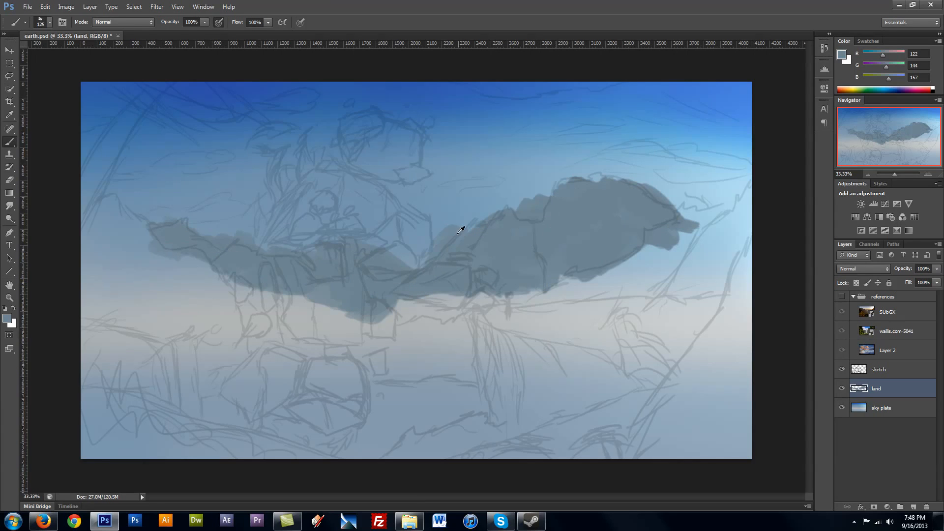
Step: Extend the mountain ridge toward the right edge and shade the large right mountain with a darker grey-blue
{"action": "left_click_drag", "start_coordinate": [674, 203], "coordinate": [732, 199]}
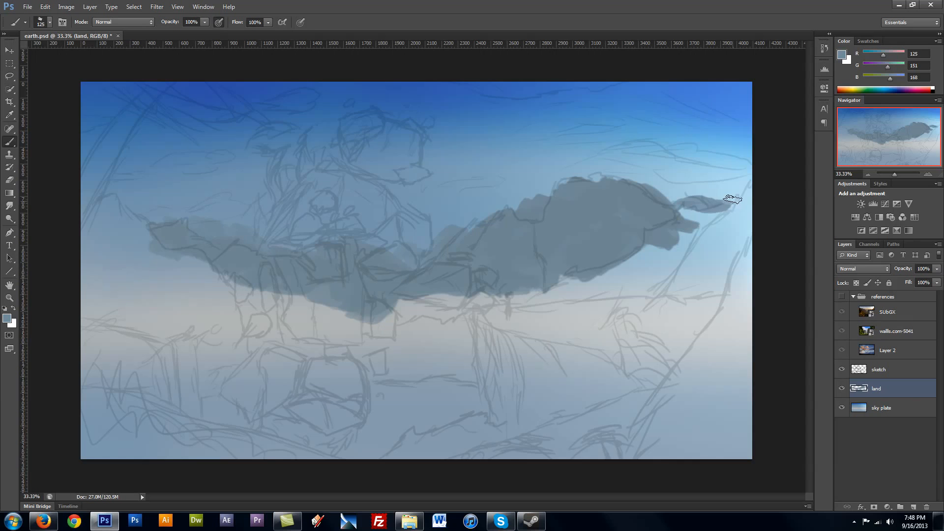
{"action": "left_click", "coordinate": [7, 318]}
{"action": "left_click", "coordinate": [186, 312]}
{"action": "left_click", "coordinate": [391, 257]}
{"action": "mouse_move", "coordinate": [561, 192]}
{"action": "left_mouse_down"}
{"action": "mouse_move", "coordinate": [602, 197]}
{"action": "mouse_move", "coordinate": [639, 249]}
{"action": "mouse_move", "coordinate": [555, 289]}
{"action": "mouse_move", "coordinate": [664, 258]}
{"action": "mouse_move", "coordinate": [730, 199]}
{"action": "mouse_move", "coordinate": [690, 229]}
{"action": "mouse_move", "coordinate": [739, 207]}
{"action": "mouse_move", "coordinate": [722, 245]}
{"action": "mouse_move", "coordinate": [634, 284]}
{"action": "mouse_move", "coordinate": [696, 282]}
{"action": "mouse_move", "coordinate": [543, 309]}
{"action": "mouse_move", "coordinate": [543, 298]}
{"action": "mouse_move", "coordinate": [603, 302]}
{"action": "mouse_move", "coordinate": [618, 286]}
{"action": "left_mouse_up"}
Step: Block in the nearer hill on the far left with grey-blue RGB 114, 135, 146 sampled from the mountains
{"action": "left_click", "coordinate": [660, 251], "text": "alt"}
{"action": "key", "text": "bracketleft"}
{"action": "left_click_drag", "start_coordinate": [105, 204], "coordinate": [236, 331]}
{"action": "mouse_move", "coordinate": [236, 331]}
{"action": "left_mouse_down"}
{"action": "mouse_move", "coordinate": [122, 270]}
{"action": "mouse_move", "coordinate": [85, 226]}
{"action": "left_mouse_up"}
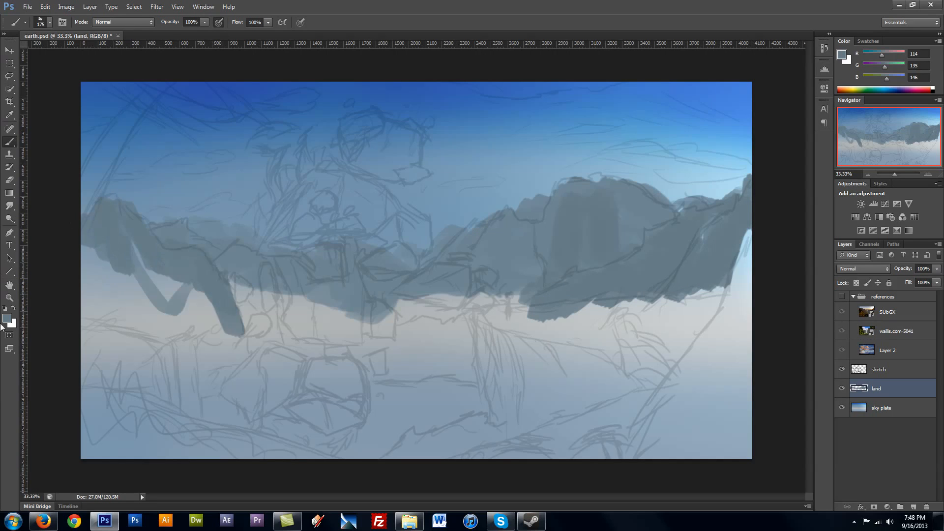
Step: Paint green vegetation, RGB 118, 144, 98, over the left hill and the upper part of the right ridge
{"action": "left_click", "coordinate": [7, 318]}
{"action": "left_click", "coordinate": [302, 335]}
{"action": "left_click_drag", "start_coordinate": [303, 335], "coordinate": [303, 349]}
{"action": "left_click_drag", "start_coordinate": [212, 323], "coordinate": [201, 319]}
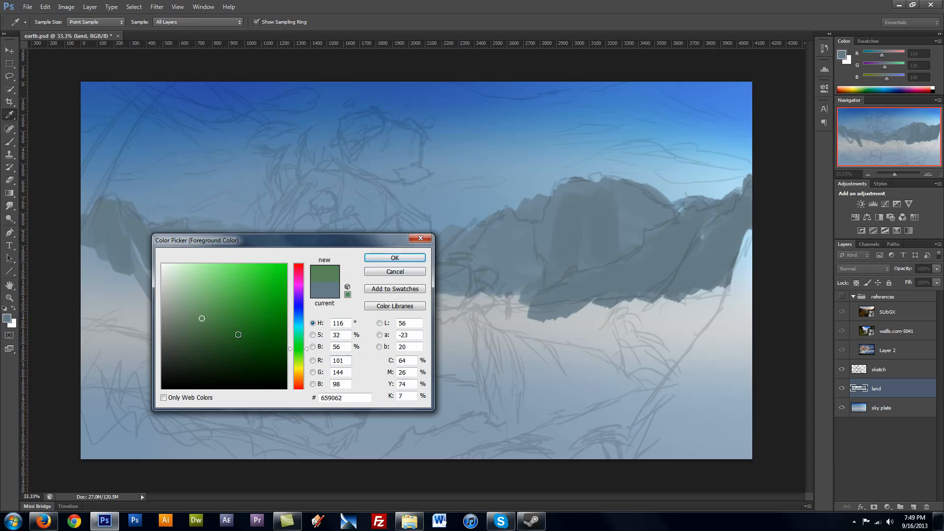
{"action": "left_click", "coordinate": [300, 356]}
{"action": "left_click", "coordinate": [388, 257]}
{"action": "mouse_move", "coordinate": [137, 254]}
{"action": "left_mouse_down"}
{"action": "mouse_move", "coordinate": [145, 300]}
{"action": "mouse_move", "coordinate": [147, 260]}
{"action": "mouse_move", "coordinate": [170, 302]}
{"action": "left_mouse_up"}
{"action": "left_click_drag", "start_coordinate": [199, 288], "coordinate": [187, 324]}
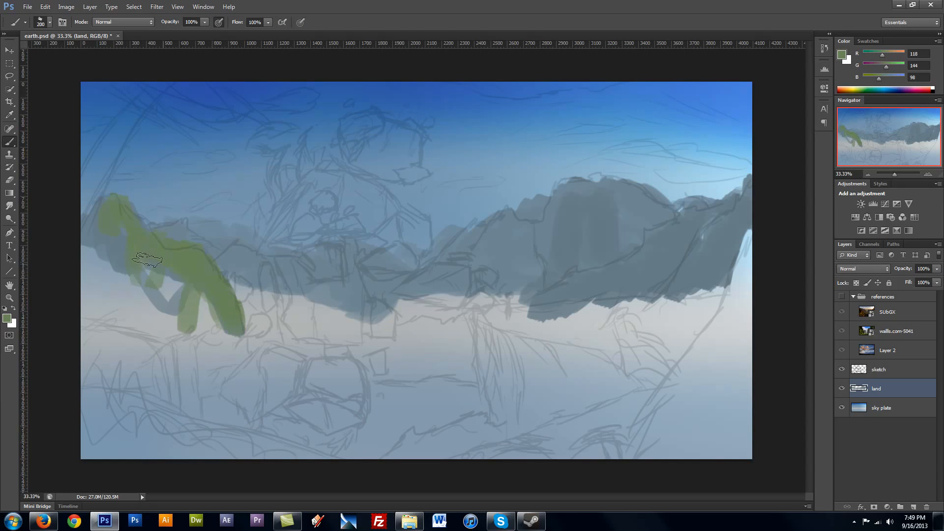
{"action": "left_click_drag", "start_coordinate": [140, 260], "coordinate": [160, 321]}
{"action": "left_click_drag", "start_coordinate": [160, 285], "coordinate": [180, 317]}
{"action": "key", "text": "bracketleft"}
{"action": "key", "text": "bracketleft"}
{"action": "key", "text": "bracketleft"}
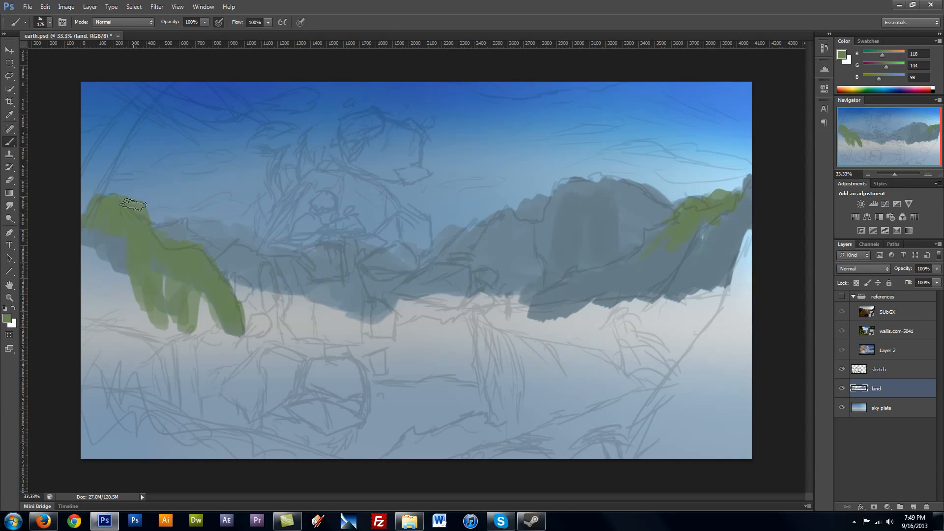
Step: Paint lighter green highlights, RGB 123, 160, 95, along the left hill's crest with a smaller brush
{"action": "left_click", "coordinate": [8, 319]}
{"action": "left_click", "coordinate": [212, 309]}
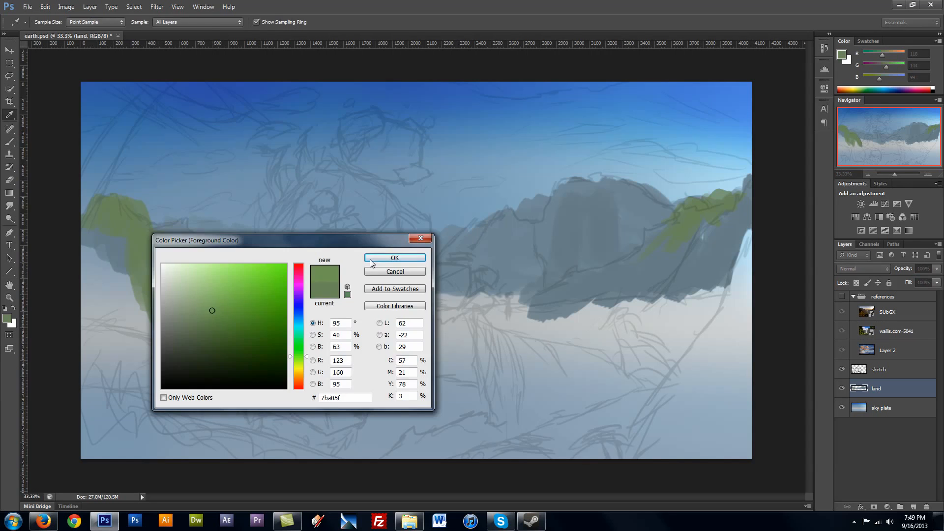
{"action": "left_click", "coordinate": [371, 260]}
{"action": "key", "text": "bracketleft"}
{"action": "key", "text": "bracketleft"}
{"action": "key", "text": "bracketleft"}
{"action": "key", "text": "bracketleft"}
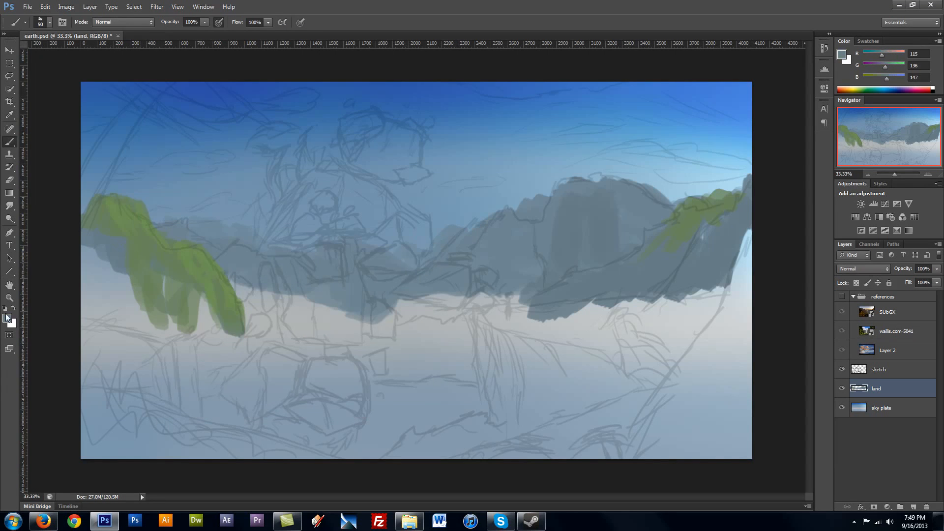
Step: Fill the lower body of the left hill with a darker grey-blue using an enlarged brush
{"action": "left_click", "coordinate": [6, 318]}
{"action": "left_click", "coordinate": [192, 330]}
{"action": "left_click", "coordinate": [392, 258]}
{"action": "key", "text": "bracketright"}
{"action": "key", "text": "bracketright"}
{"action": "key", "text": "bracketright"}
{"action": "key", "text": "bracketright"}
{"action": "key", "text": "bracketright"}
{"action": "key", "text": "bracketright"}
{"action": "mouse_move", "coordinate": [101, 237]}
{"action": "left_mouse_down"}
{"action": "mouse_move", "coordinate": [97, 278]}
{"action": "mouse_move", "coordinate": [127, 295]}
{"action": "left_mouse_up"}
{"action": "mouse_move", "coordinate": [176, 298]}
{"action": "left_mouse_down"}
{"action": "mouse_move", "coordinate": [205, 331]}
{"action": "mouse_move", "coordinate": [91, 295]}
{"action": "mouse_move", "coordinate": [98, 322]}
{"action": "left_mouse_up"}
Step: Shade the left hill's slopes with dark green, RGB 88, 108, 74, and enlarge the brush to 250 px
{"action": "left_click", "coordinate": [7, 318]}
{"action": "left_click", "coordinate": [200, 335]}
{"action": "left_click", "coordinate": [394, 257]}
{"action": "key", "text": "bracketleft"}
{"action": "key", "text": "bracketleft"}
{"action": "key", "text": "bracketleft"}
{"action": "key", "text": "bracketleft"}
{"action": "key", "text": "bracketleft"}
{"action": "left_click_drag", "start_coordinate": [90, 231], "coordinate": [91, 285]}
{"action": "left_click_drag", "start_coordinate": [113, 253], "coordinate": [111, 286]}
{"action": "mouse_move", "coordinate": [198, 261]}
{"action": "left_mouse_down"}
{"action": "mouse_move", "coordinate": [215, 288]}
{"action": "mouse_move", "coordinate": [167, 320]}
{"action": "mouse_move", "coordinate": [131, 295]}
{"action": "mouse_move", "coordinate": [138, 311]}
{"action": "left_mouse_up"}
{"action": "key", "text": "bracketright"}
{"action": "key", "text": "bracketright"}
{"action": "key", "text": "bracketright"}
{"action": "key", "text": "bracketright"}
{"action": "key", "text": "bracketright"}
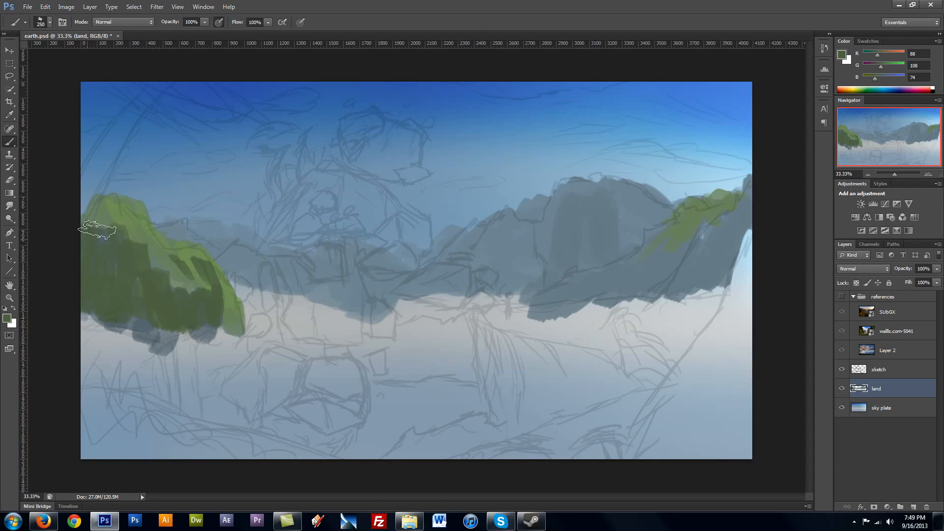
Step: Add a layer named foreground above land and block in a near-black cliff, RGB 25, 31, 20, in the lower-right corner
{"action": "key", "text": "ctrl+shift+alt+n"}
{"action": "key", "text": "Return"}
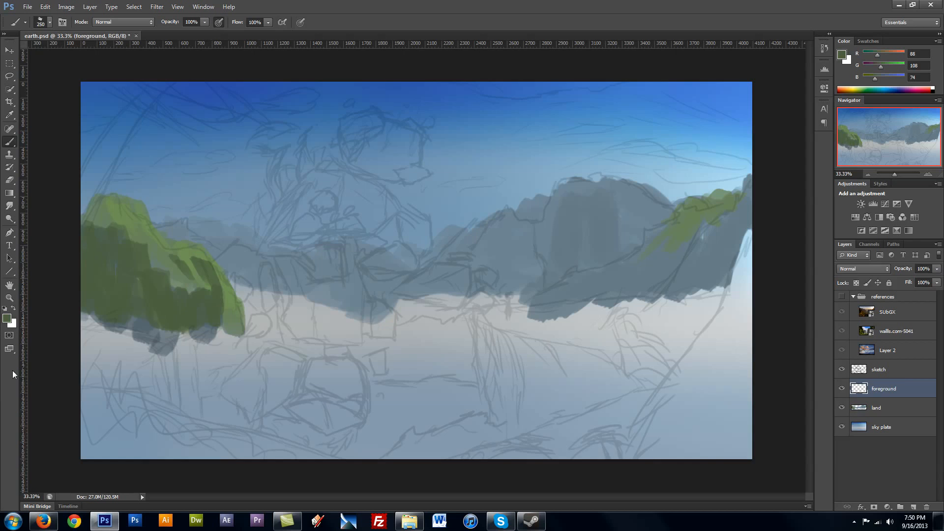
{"action": "left_click", "coordinate": [6, 318]}
{"action": "left_click", "coordinate": [205, 375]}
{"action": "left_click", "coordinate": [394, 257]}
{"action": "key", "text": "bracketright"}
{"action": "key", "text": "bracketright"}
{"action": "key", "text": "bracketright"}
{"action": "left_click_drag", "start_coordinate": [639, 450], "coordinate": [750, 390]}
{"action": "key", "text": "bracketleft"}
{"action": "key", "text": "bracketleft"}
{"action": "mouse_move", "coordinate": [693, 393]}
{"action": "left_mouse_down"}
{"action": "mouse_move", "coordinate": [657, 406]}
{"action": "mouse_move", "coordinate": [760, 325]}
{"action": "mouse_move", "coordinate": [710, 377]}
{"action": "mouse_move", "coordinate": [750, 267]}
{"action": "left_mouse_up"}
{"action": "left_click_drag", "start_coordinate": [743, 393], "coordinate": [711, 450]}
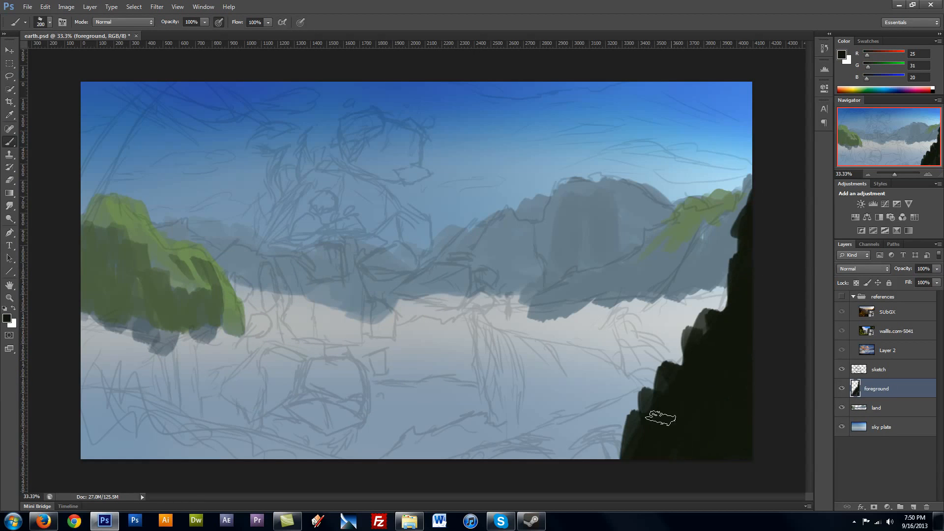
Step: Extend the dark cliff's jagged left edge outward along its slope
{"action": "left_click_drag", "start_coordinate": [661, 418], "coordinate": [609, 452]}
{"action": "left_click_drag", "start_coordinate": [654, 403], "coordinate": [681, 349]}
{"action": "left_click_drag", "start_coordinate": [731, 301], "coordinate": [722, 296]}
Step: Paint vertical rock-face strokes in dark slate, RGB 57, 67, 73, over the right foreground cliff
{"action": "left_click", "coordinate": [570, 230], "text": "alt"}
{"action": "left_click", "coordinate": [7, 318]}
{"action": "left_click", "coordinate": [188, 353]}
{"action": "left_click", "coordinate": [413, 260]}
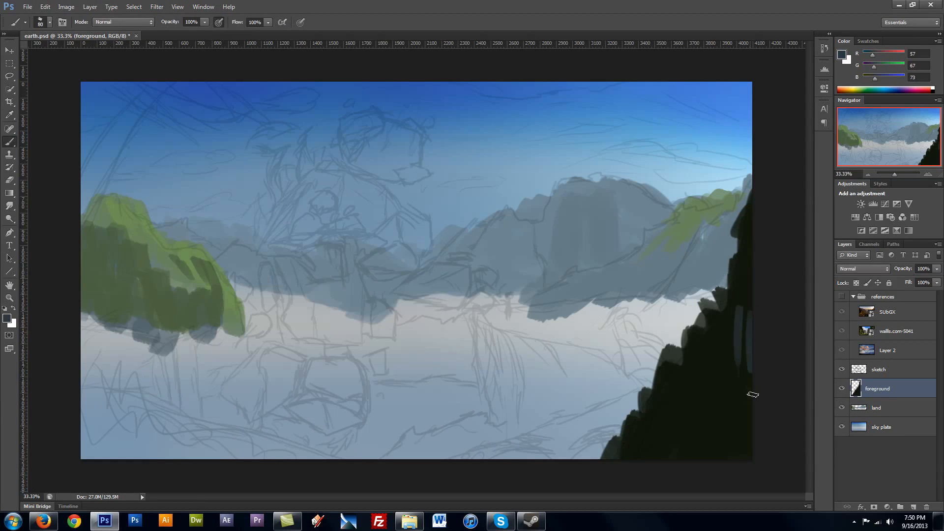
{"action": "mouse_move", "coordinate": [748, 392]}
{"action": "left_mouse_down"}
{"action": "mouse_move", "coordinate": [674, 422]}
{"action": "mouse_move", "coordinate": [710, 411]}
{"action": "mouse_move", "coordinate": [746, 319]}
{"action": "mouse_move", "coordinate": [727, 409]}
{"action": "left_mouse_up"}
{"action": "mouse_move", "coordinate": [712, 393]}
{"action": "left_mouse_down"}
{"action": "mouse_move", "coordinate": [641, 464]}
{"action": "mouse_move", "coordinate": [716, 459]}
{"action": "mouse_move", "coordinate": [731, 476]}
{"action": "left_mouse_up"}
Step: Block in the lower-left foreground ground with the near-black sampled from the cliff and a larger brush
{"action": "left_click", "coordinate": [720, 376], "text": "alt"}
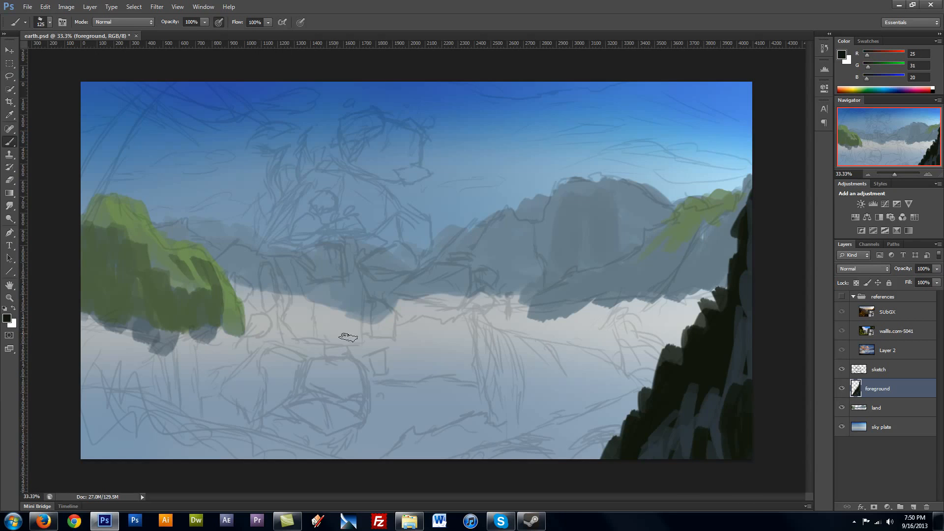
{"action": "mouse_move", "coordinate": [121, 420]}
{"action": "left_mouse_down"}
{"action": "mouse_move", "coordinate": [110, 446]}
{"action": "mouse_move", "coordinate": [86, 459]}
{"action": "mouse_move", "coordinate": [106, 422]}
{"action": "mouse_move", "coordinate": [90, 462]}
{"action": "mouse_move", "coordinate": [170, 421]}
{"action": "mouse_move", "coordinate": [272, 459]}
{"action": "left_mouse_up"}
{"action": "key", "text": "bracketright"}
{"action": "key", "text": "bracketright"}
{"action": "key", "text": "bracketright"}
{"action": "key", "text": "bracketright"}
{"action": "left_click_drag", "start_coordinate": [140, 406], "coordinate": [166, 415]}
Step: Paint bushy foliage strokes over the lower-left foreground ground in dark olive, RGB 48, 56, 33, with a 100 px brush
{"action": "left_click", "coordinate": [7, 318]}
{"action": "left_click", "coordinate": [211, 362]}
{"action": "left_click_drag", "start_coordinate": [299, 357], "coordinate": [299, 362]}
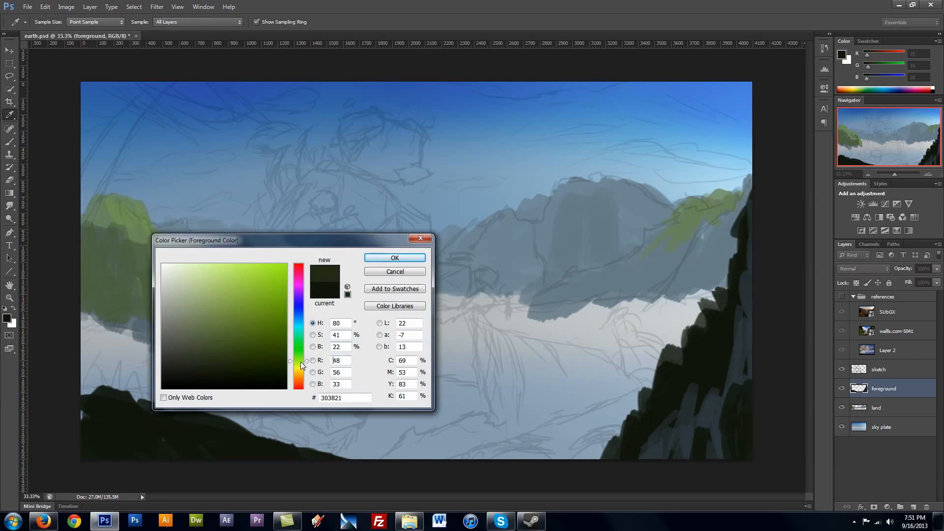
{"action": "left_click", "coordinate": [407, 258]}
{"action": "key", "text": "bracketleft"}
{"action": "key", "text": "bracketleft"}
{"action": "key", "text": "bracketleft"}
{"action": "key", "text": "bracketleft"}
{"action": "key", "text": "bracketleft"}
{"action": "mouse_move", "coordinate": [129, 380]}
{"action": "left_mouse_down"}
{"action": "mouse_move", "coordinate": [164, 434]}
{"action": "mouse_move", "coordinate": [294, 449]}
{"action": "mouse_move", "coordinate": [214, 461]}
{"action": "left_mouse_up"}
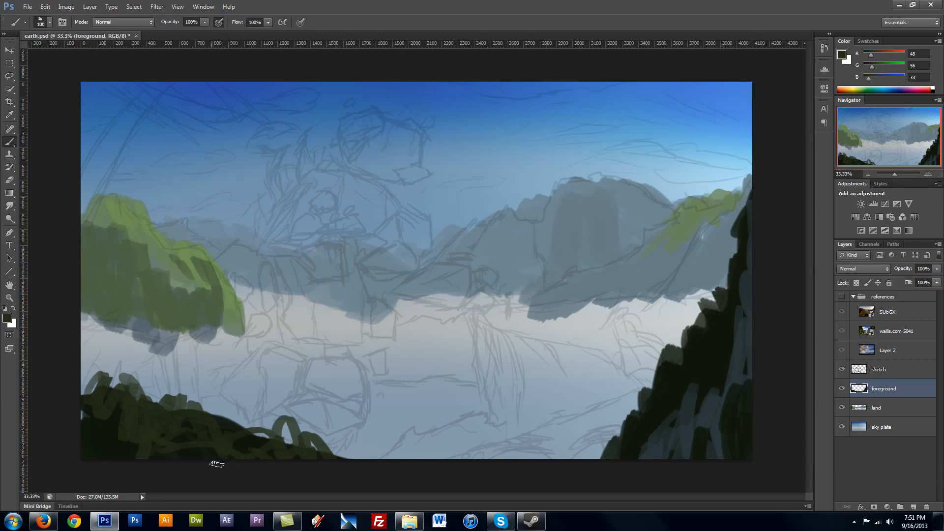
Step: Cover the lower-left ground's foliage with a darker green, RGB 33, 38, 23, using a larger brush
{"action": "left_click", "coordinate": [8, 323]}
{"action": "left_click", "coordinate": [393, 271]}
{"action": "left_click", "coordinate": [7, 318]}
{"action": "left_click", "coordinate": [211, 371]}
{"action": "left_click", "coordinate": [392, 258]}
{"action": "key", "text": "bracketright"}
{"action": "key", "text": "bracketright"}
{"action": "key", "text": "bracketright"}
{"action": "mouse_move", "coordinate": [129, 405]}
{"action": "left_mouse_down"}
{"action": "mouse_move", "coordinate": [95, 436]}
{"action": "mouse_move", "coordinate": [210, 404]}
{"action": "mouse_move", "coordinate": [349, 457]}
{"action": "left_mouse_up"}
Step: Add thin, light olive grass and vine strokes, RGB 93, 111, 59, across the lower-left ground with a 45 px brush
{"action": "key", "text": "bracketleft"}
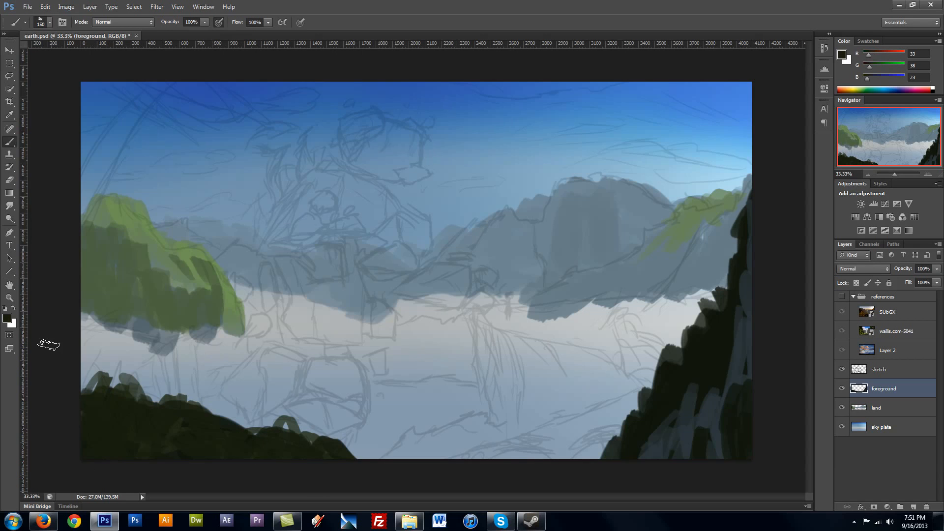
{"action": "left_click", "coordinate": [7, 318]}
{"action": "left_click", "coordinate": [220, 334]}
{"action": "left_click", "coordinate": [393, 258]}
{"action": "key", "text": "bracketleft"}
{"action": "key", "text": "bracketleft"}
{"action": "key", "text": "bracketleft"}
{"action": "key", "text": "bracketleft"}
{"action": "key", "text": "bracketleft"}
{"action": "key", "text": "bracketleft"}
{"action": "key", "text": "bracketleft"}
{"action": "key", "text": "bracketleft"}
{"action": "left_click_drag", "start_coordinate": [121, 408], "coordinate": [151, 426]}
{"action": "mouse_move", "coordinate": [165, 420]}
{"action": "left_mouse_down"}
{"action": "mouse_move", "coordinate": [178, 434]}
{"action": "mouse_move", "coordinate": [215, 427]}
{"action": "left_mouse_up"}
{"action": "left_click_drag", "start_coordinate": [218, 441], "coordinate": [353, 458]}
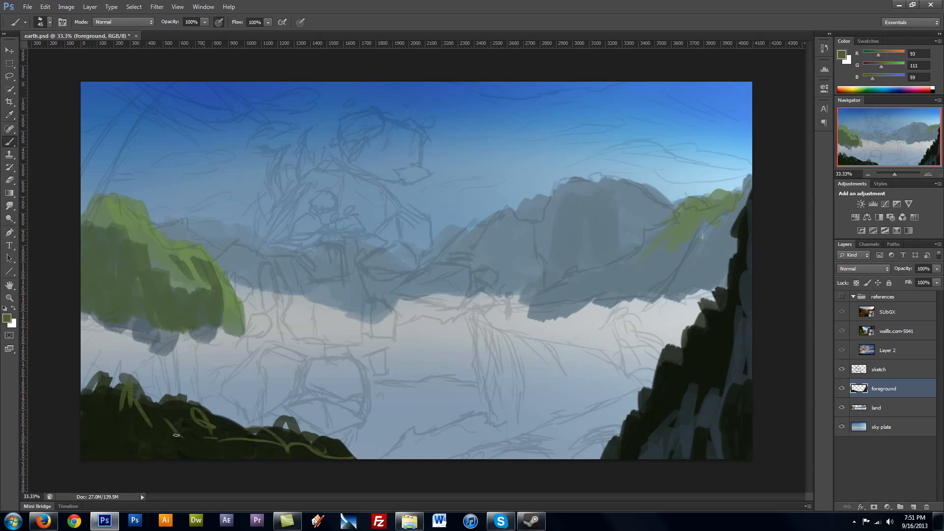
Step: Paint a leaning palm trunk at the canvas's left edge in dark brown, RGB 45, 43, 37, with a 90 px brush
{"action": "left_click", "coordinate": [143, 426], "text": "alt"}
{"action": "left_click", "coordinate": [7, 318]}
{"action": "left_click", "coordinate": [297, 373]}
{"action": "left_click", "coordinate": [183, 368]}
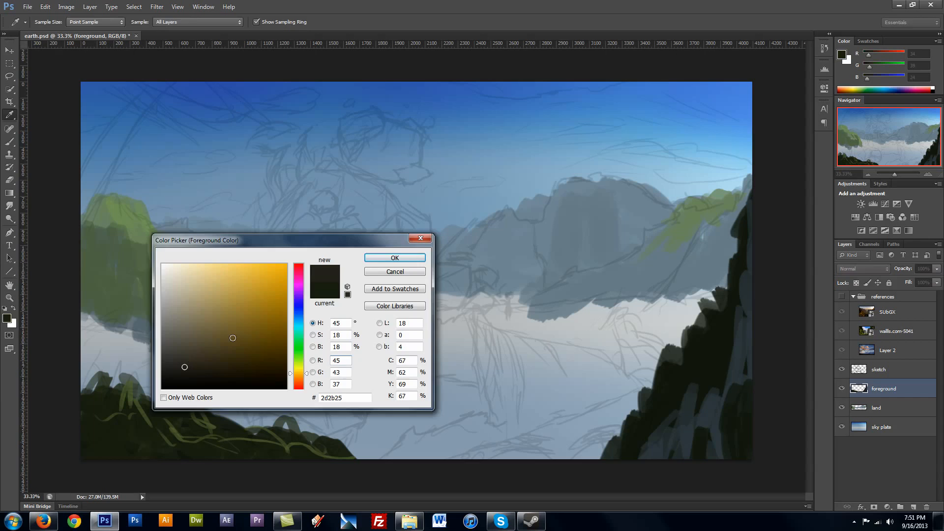
{"action": "left_click", "coordinate": [392, 258]}
{"action": "key", "text": "bracketright"}
{"action": "key", "text": "bracketright"}
{"action": "key", "text": "bracketright"}
{"action": "key", "text": "bracketright"}
{"action": "key", "text": "bracketright"}
{"action": "left_click_drag", "start_coordinate": [139, 126], "coordinate": [102, 255]}
{"action": "mouse_move", "coordinate": [125, 143]}
{"action": "left_mouse_down"}
{"action": "mouse_move", "coordinate": [70, 347]}
{"action": "mouse_move", "coordinate": [151, 103]}
{"action": "left_mouse_up"}
{"action": "left_click_drag", "start_coordinate": [121, 170], "coordinate": [68, 345]}
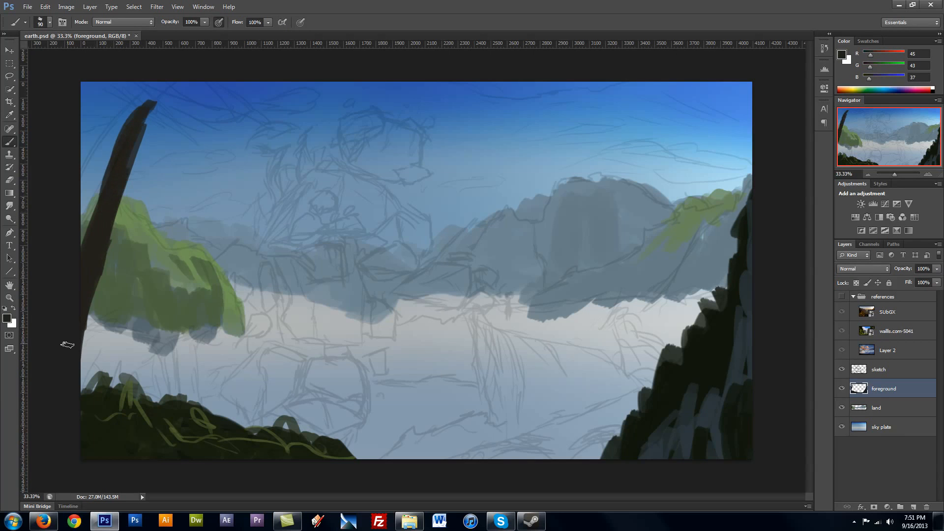
Step: Start the palm's crown with a drooping frond in dark green, RGB 33, 49, 26, using a larger brush
{"action": "left_click", "coordinate": [150, 436], "text": "alt"}
{"action": "left_click", "coordinate": [7, 318]}
{"action": "left_click", "coordinate": [297, 355]}
{"action": "left_click_drag", "start_coordinate": [236, 367], "coordinate": [220, 366]}
{"action": "left_click", "coordinate": [392, 257]}
{"action": "key", "text": "bracketright"}
{"action": "key", "text": "bracketright"}
{"action": "key", "text": "bracketright"}
{"action": "key", "text": "bracketright"}
{"action": "key", "text": "bracketright"}
{"action": "left_click_drag", "start_coordinate": [145, 96], "coordinate": [207, 150]}
Step: Fan out more palm fronds to both sides of the trunk's top with an 80 px brush
{"action": "key", "text": "bracketleft"}
{"action": "key", "text": "bracketleft"}
{"action": "key", "text": "bracketleft"}
{"action": "key", "text": "bracketleft"}
{"action": "key", "text": "bracketleft"}
{"action": "key", "text": "bracketleft"}
{"action": "left_click_drag", "start_coordinate": [179, 107], "coordinate": [222, 185]}
{"action": "left_click_drag", "start_coordinate": [150, 90], "coordinate": [230, 91]}
{"action": "left_click_drag", "start_coordinate": [185, 91], "coordinate": [248, 133]}
{"action": "left_click_drag", "start_coordinate": [199, 91], "coordinate": [273, 147]}
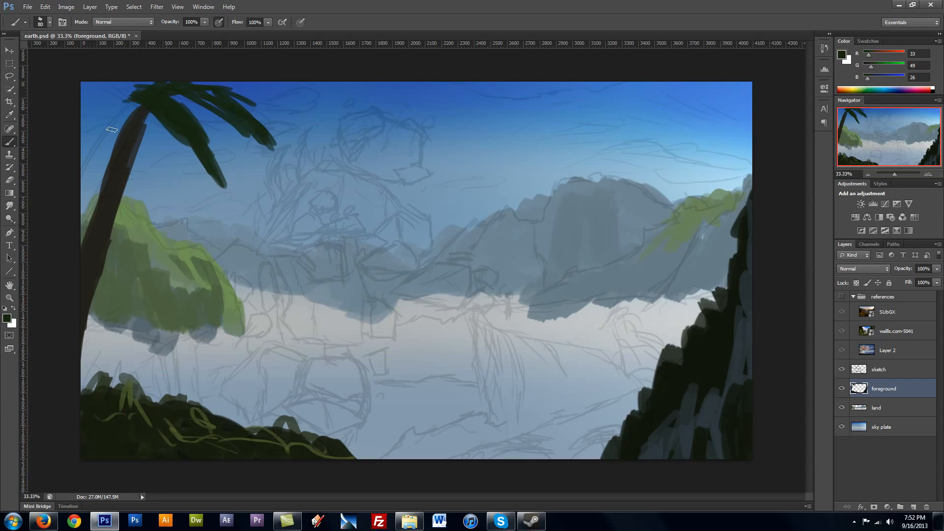
{"action": "left_click_drag", "start_coordinate": [140, 103], "coordinate": [85, 187]}
{"action": "mouse_move", "coordinate": [137, 101]}
{"action": "left_mouse_down"}
{"action": "mouse_move", "coordinate": [81, 117]}
{"action": "mouse_move", "coordinate": [74, 132]}
{"action": "left_mouse_up"}
{"action": "left_click_drag", "start_coordinate": [152, 88], "coordinate": [83, 94]}
Step: Draw thin dark green vines hanging from the palm's crown with a smaller brush
{"action": "key", "text": "bracketleft"}
{"action": "key", "text": "bracketleft"}
{"action": "key", "text": "bracketleft"}
{"action": "key", "text": "bracketleft"}
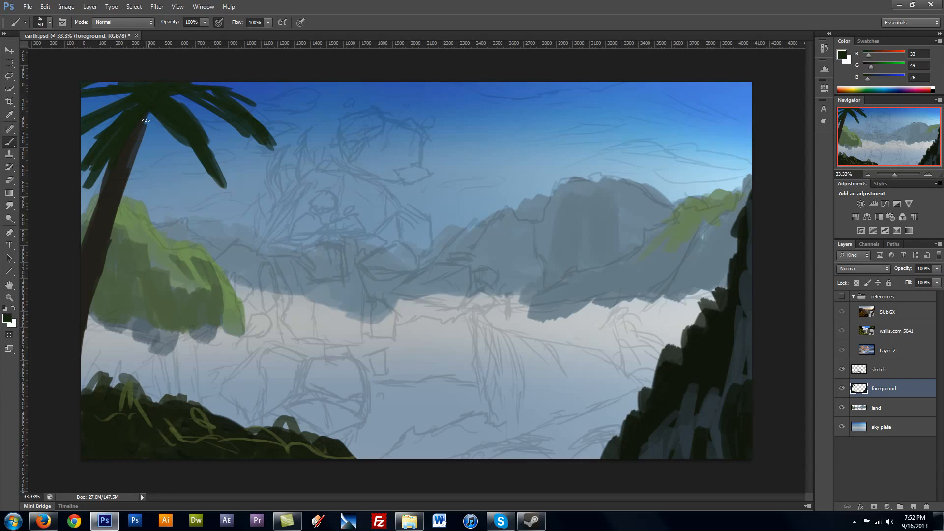
{"action": "left_click_drag", "start_coordinate": [145, 118], "coordinate": [147, 188]}
{"action": "left_click_drag", "start_coordinate": [142, 130], "coordinate": [157, 212]}
{"action": "left_click_drag", "start_coordinate": [151, 172], "coordinate": [152, 263]}
{"action": "left_click_drag", "start_coordinate": [171, 147], "coordinate": [152, 226]}
{"action": "left_click_drag", "start_coordinate": [167, 128], "coordinate": [156, 214]}
{"action": "left_click_drag", "start_coordinate": [154, 198], "coordinate": [156, 353]}
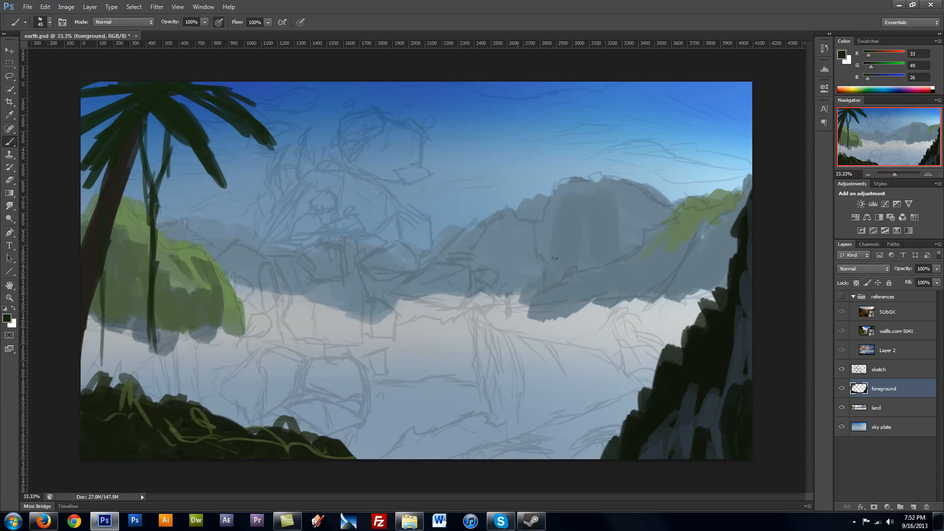
Step: On the land layer, extend the left hill's right end downward with vertical strokes in a green sampled from the hill
{"action": "key", "text": "alt+bracketleft"}
{"action": "left_click", "coordinate": [198, 295], "text": "alt"}
{"action": "key", "text": "bracketright"}
{"action": "key", "text": "bracketright"}
{"action": "key", "text": "bracketright"}
{"action": "key", "text": "bracketright"}
{"action": "key", "text": "bracketright"}
{"action": "mouse_move", "coordinate": [204, 320]}
{"action": "left_mouse_down"}
{"action": "mouse_move", "coordinate": [207, 393]}
{"action": "mouse_move", "coordinate": [223, 398]}
{"action": "left_mouse_up"}
{"action": "left_click_drag", "start_coordinate": [228, 329], "coordinate": [233, 410]}
{"action": "left_click_drag", "start_coordinate": [241, 329], "coordinate": [245, 383]}
Step: Sample greens from the left hill and paint slanted strokes over its face and down its overhanging edge
{"action": "left_click", "coordinate": [195, 260], "text": "alt"}
{"action": "left_click_drag", "start_coordinate": [198, 288], "coordinate": [217, 327]}
{"action": "left_click_drag", "start_coordinate": [156, 276], "coordinate": [162, 300]}
{"action": "left_click_drag", "start_coordinate": [128, 247], "coordinate": [144, 294]}
{"action": "left_click", "coordinate": [189, 269], "text": "alt"}
{"action": "left_click_drag", "start_coordinate": [237, 329], "coordinate": [252, 393]}
{"action": "left_click_drag", "start_coordinate": [235, 344], "coordinate": [242, 404]}
Step: Lengthen the left hill's hanging vegetation with strokes in muted green, RGB 67, 81, 57, using a 90 px brush
{"action": "left_click", "coordinate": [7, 318]}
{"action": "left_click", "coordinate": [198, 349]}
{"action": "left_click", "coordinate": [395, 258]}
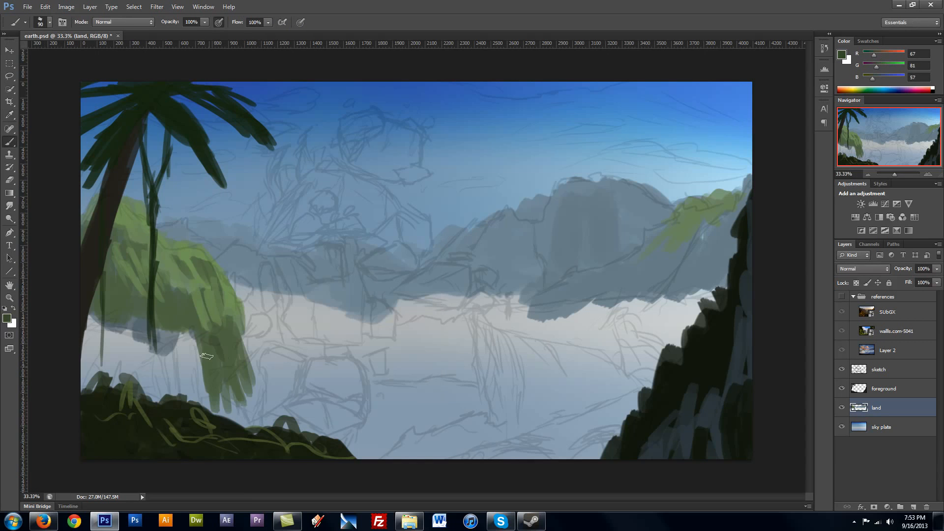
{"action": "left_click_drag", "start_coordinate": [212, 339], "coordinate": [219, 393]}
{"action": "left_click_drag", "start_coordinate": [243, 349], "coordinate": [256, 397]}
{"action": "left_click_drag", "start_coordinate": [242, 389], "coordinate": [256, 422]}
{"action": "left_click_drag", "start_coordinate": [200, 367], "coordinate": [212, 415]}
{"action": "left_click_drag", "start_coordinate": [177, 333], "coordinate": [185, 401]}
Step: Paint vertical rock strokes below the left hill in grey-green, RGB 89, 103, 101, with a 90 px brush
{"action": "left_click", "coordinate": [172, 289], "text": "alt"}
{"action": "left_click", "coordinate": [7, 318]}
{"action": "left_click", "coordinate": [178, 337]}
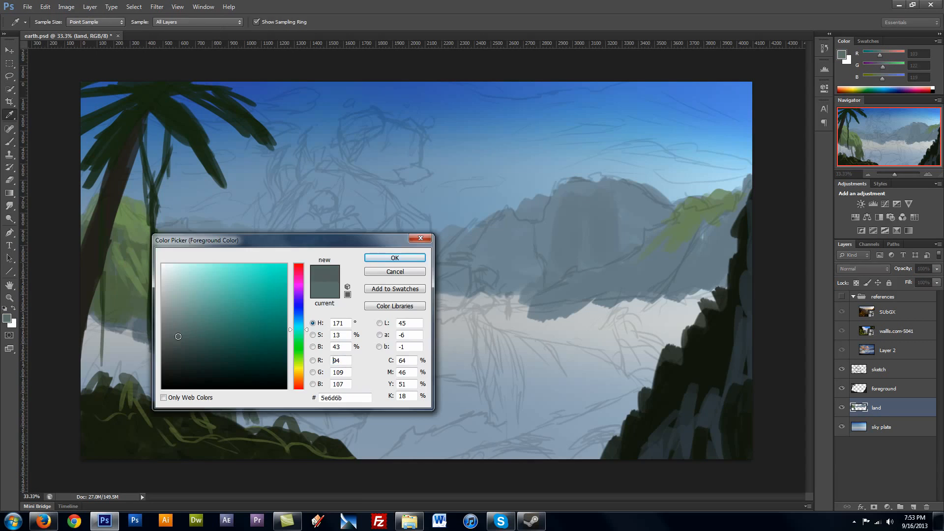
{"action": "left_click", "coordinate": [395, 258]}
{"action": "key", "text": "bracketleft"}
{"action": "key", "text": "bracketleft"}
{"action": "key", "text": "bracketleft"}
{"action": "key", "text": "bracketright"}
{"action": "left_click_drag", "start_coordinate": [139, 355], "coordinate": [153, 398]}
{"action": "left_click_drag", "start_coordinate": [153, 356], "coordinate": [165, 400]}
{"action": "mouse_move", "coordinate": [166, 355]}
{"action": "left_mouse_down"}
{"action": "mouse_move", "coordinate": [178, 400]}
{"action": "mouse_move", "coordinate": [180, 391]}
{"action": "left_mouse_up"}
{"action": "left_click_drag", "start_coordinate": [131, 346], "coordinate": [146, 384]}
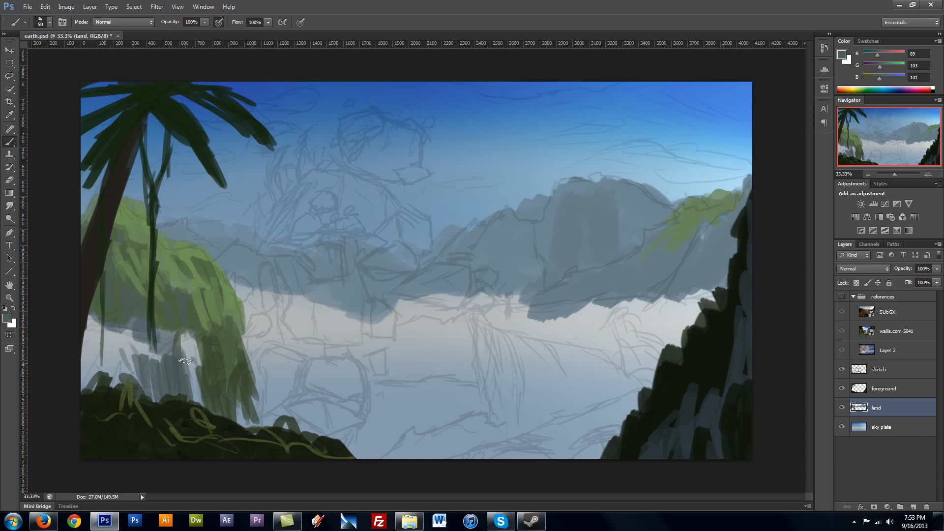
{"action": "left_click_drag", "start_coordinate": [186, 355], "coordinate": [195, 401]}
{"action": "left_click_drag", "start_coordinate": [216, 353], "coordinate": [221, 394]}
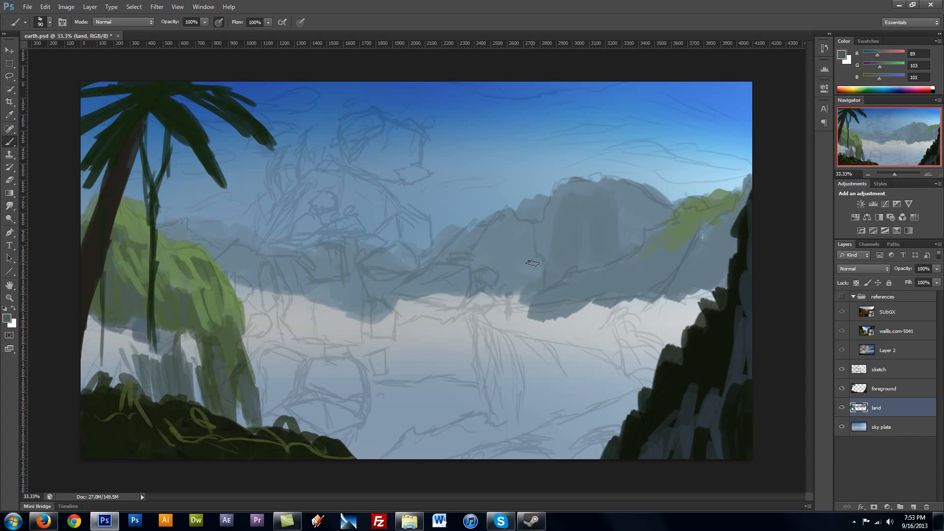
Step: Block in a dark cliff face left of the right foreground cliff with vertical strokes in RGB 47, 52, 37
{"action": "left_click", "coordinate": [240, 449], "text": "alt"}
{"action": "left_click", "coordinate": [7, 318]}
{"action": "key", "text": "Return"}
{"action": "left_click_drag", "start_coordinate": [531, 354], "coordinate": [541, 408]}
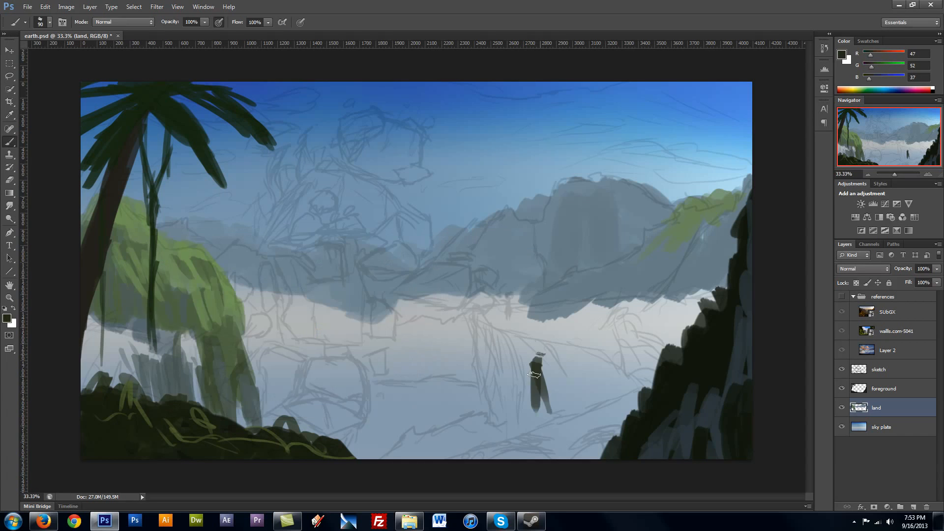
{"action": "left_click_drag", "start_coordinate": [494, 327], "coordinate": [509, 440]}
{"action": "mouse_move", "coordinate": [516, 339]}
{"action": "left_mouse_down"}
{"action": "mouse_move", "coordinate": [526, 433]}
{"action": "mouse_move", "coordinate": [545, 403]}
{"action": "left_mouse_up"}
{"action": "left_click_drag", "start_coordinate": [541, 352], "coordinate": [551, 418]}
{"action": "mouse_move", "coordinate": [560, 354]}
{"action": "left_mouse_down"}
{"action": "mouse_move", "coordinate": [573, 432]}
{"action": "mouse_move", "coordinate": [577, 416]}
{"action": "left_mouse_up"}
{"action": "left_click_drag", "start_coordinate": [588, 344], "coordinate": [597, 413]}
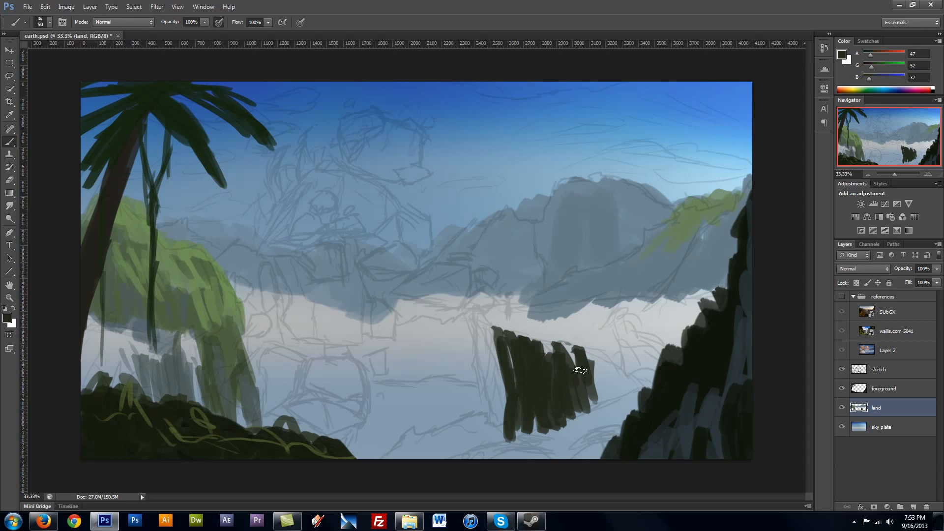
{"action": "left_click_drag", "start_coordinate": [536, 337], "coordinate": [580, 351]}
{"action": "left_click_drag", "start_coordinate": [496, 347], "coordinate": [506, 420]}
{"action": "left_click_drag", "start_coordinate": [590, 357], "coordinate": [607, 411]}
{"action": "left_click_drag", "start_coordinate": [614, 359], "coordinate": [634, 393]}
Step: Paint a grassy slope along the new cliff's base in olive green, RGB 63, 77, 35, with a 150 px brush
{"action": "left_click", "coordinate": [202, 443], "text": "alt"}
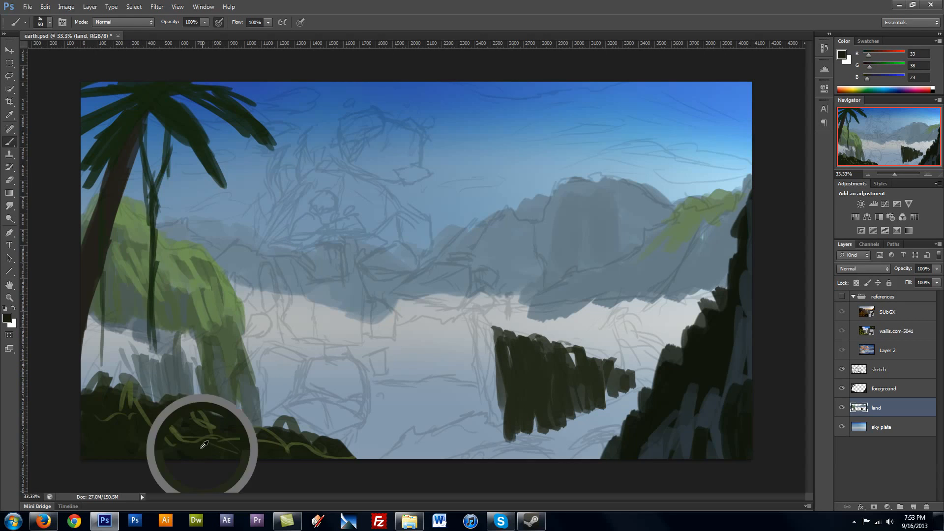
{"action": "left_click", "coordinate": [7, 318]}
{"action": "left_click", "coordinate": [229, 349]}
{"action": "left_click", "coordinate": [413, 259]}
{"action": "key", "text": "bracketright"}
{"action": "key", "text": "bracketright"}
{"action": "key", "text": "bracketright"}
{"action": "left_click_drag", "start_coordinate": [472, 449], "coordinate": [538, 449]}
{"action": "mouse_move", "coordinate": [595, 430]}
{"action": "left_mouse_down"}
{"action": "mouse_move", "coordinate": [564, 428]}
{"action": "mouse_move", "coordinate": [649, 388]}
{"action": "mouse_move", "coordinate": [545, 447]}
{"action": "mouse_move", "coordinate": [433, 455]}
{"action": "left_mouse_up"}
{"action": "mouse_move", "coordinate": [502, 437]}
{"action": "left_mouse_down"}
{"action": "mouse_move", "coordinate": [474, 422]}
{"action": "mouse_move", "coordinate": [431, 454]}
{"action": "left_mouse_up"}
{"action": "left_click_drag", "start_coordinate": [540, 452], "coordinate": [625, 383]}
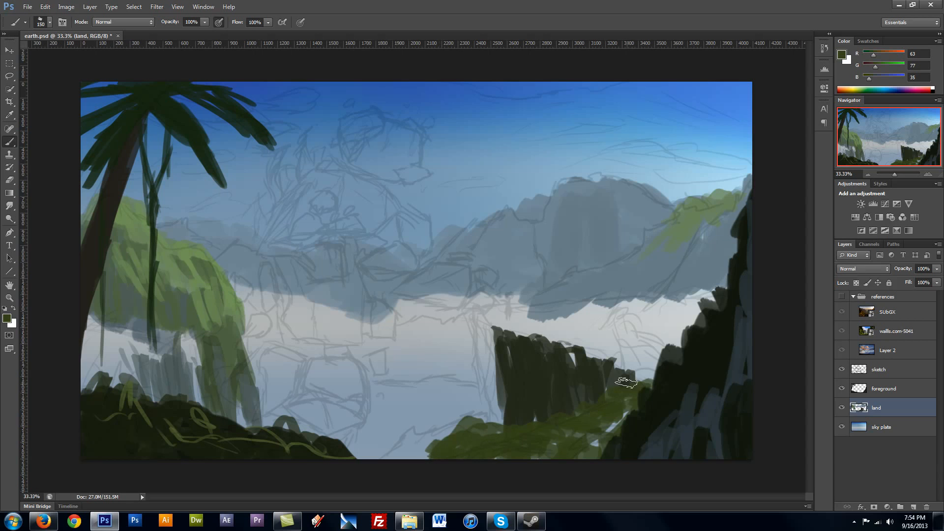
{"action": "left_click_drag", "start_coordinate": [433, 448], "coordinate": [407, 456]}
Step: Add dark foliage strokes to the grassy slope's lower-left part in RGB 34, 41, 19 with a 70 px brush
{"action": "left_click", "coordinate": [7, 318]}
{"action": "left_click", "coordinate": [229, 367]}
{"action": "left_click", "coordinate": [412, 259]}
{"action": "key", "text": "bracketleft"}
{"action": "key", "text": "bracketleft"}
{"action": "key", "text": "bracketleft"}
{"action": "key", "text": "bracketleft"}
{"action": "key", "text": "bracketleft"}
{"action": "left_click_drag", "start_coordinate": [514, 435], "coordinate": [457, 455]}
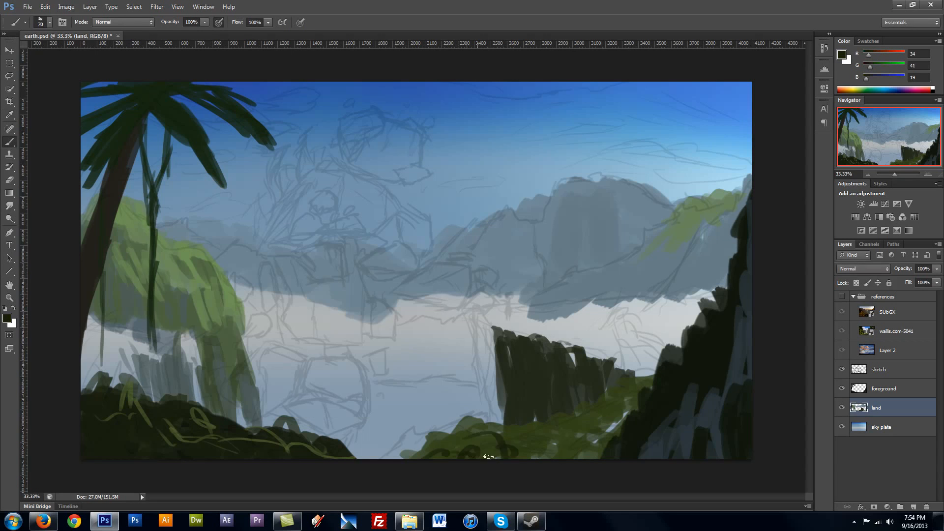
Step: Finish the slope's dark foliage and cover it with light green leaf strokes, RGB 125, 150, 70, using an 80 px brush
{"action": "left_click_drag", "start_coordinate": [521, 455], "coordinate": [561, 449]}
{"action": "mouse_move", "coordinate": [570, 455]}
{"action": "left_mouse_down"}
{"action": "mouse_move", "coordinate": [607, 438]}
{"action": "mouse_move", "coordinate": [543, 445]}
{"action": "left_mouse_up"}
{"action": "left_click", "coordinate": [7, 318]}
{"action": "left_click", "coordinate": [227, 316]}
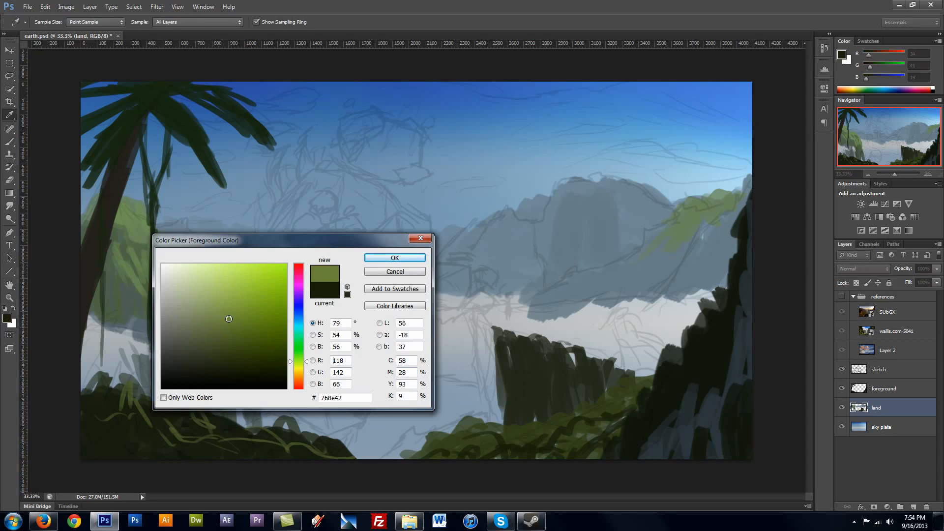
{"action": "left_click", "coordinate": [408, 255]}
{"action": "key", "text": "bracketright"}
{"action": "left_click_drag", "start_coordinate": [630, 395], "coordinate": [450, 443]}
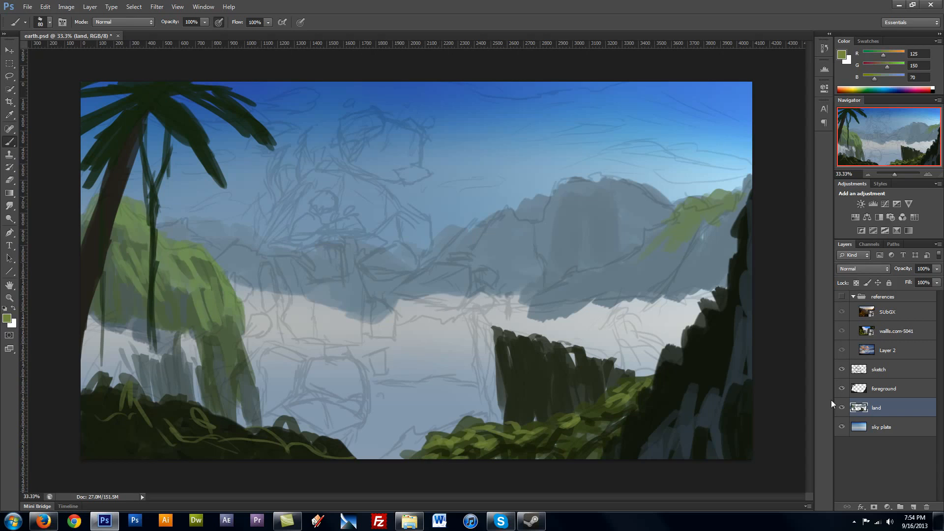
Step: Choose the soft 300 px brush and add a layer named "ground plate" directly above the sky plate layer
{"action": "left_click", "coordinate": [878, 427]}
{"action": "key", "text": "F5"}
{"action": "left_click", "coordinate": [154, 103]}
{"action": "left_click", "coordinate": [280, 141]}
{"action": "key", "text": "F5"}
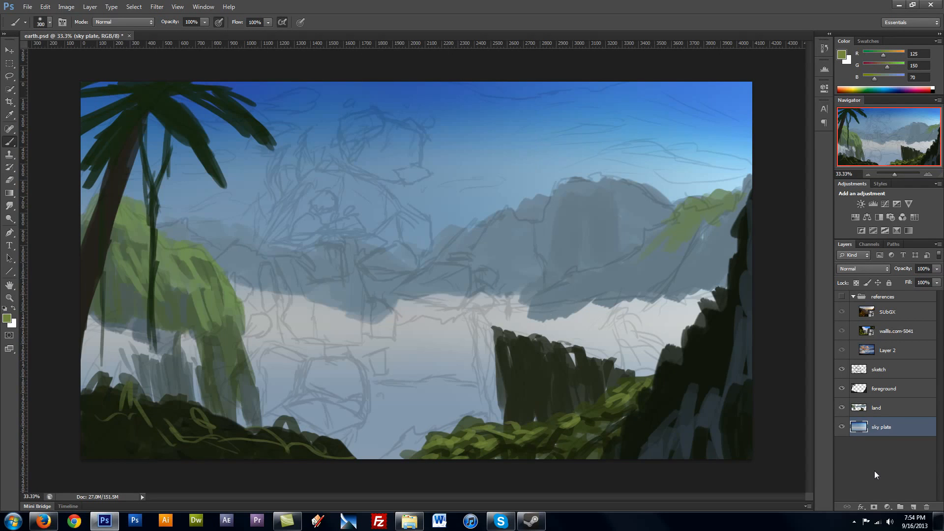
{"action": "key", "text": "ctrl+shift+alt+n"}
{"action": "double_click", "coordinate": [907, 425]}
{"action": "type", "text": "ground plate"}
{"action": "key", "text": "Return"}
Step: Darken the ground area below the distant mountains in RGB 39, 45, 48 with a soft brush of 1100 px, reduced to 700 px
{"action": "left_click", "coordinate": [571, 304], "text": "alt"}
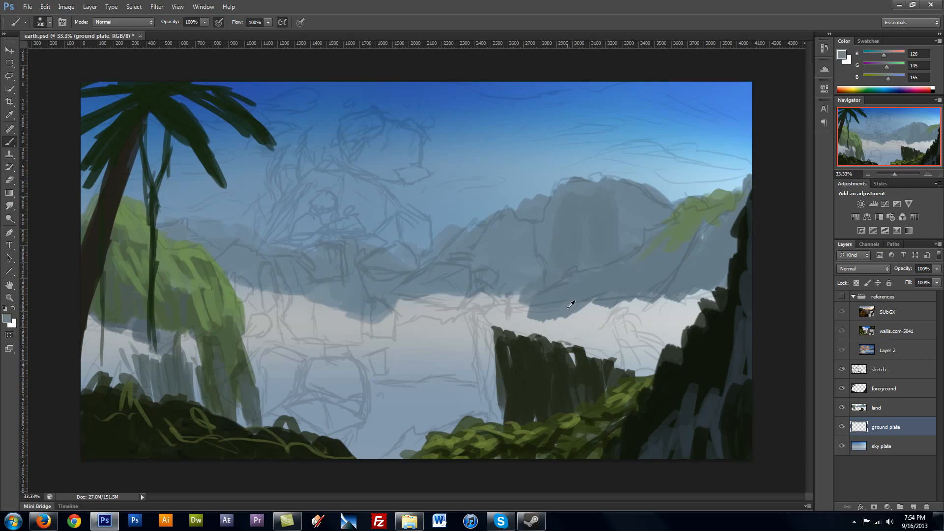
{"action": "left_click", "coordinate": [7, 320]}
{"action": "left_click", "coordinate": [185, 367]}
{"action": "left_click", "coordinate": [395, 257]}
{"action": "key", "text": "bracketright"}
{"action": "key", "text": "bracketright"}
{"action": "key", "text": "bracketright"}
{"action": "key", "text": "bracketright"}
{"action": "key", "text": "bracketright"}
{"action": "key", "text": "bracketright"}
{"action": "key", "text": "bracketright"}
{"action": "key", "text": "bracketright"}
{"action": "mouse_move", "coordinate": [334, 435]}
{"action": "left_mouse_down"}
{"action": "mouse_move", "coordinate": [434, 425]}
{"action": "mouse_move", "coordinate": [73, 432]}
{"action": "mouse_move", "coordinate": [96, 388]}
{"action": "mouse_move", "coordinate": [755, 362]}
{"action": "mouse_move", "coordinate": [704, 469]}
{"action": "left_mouse_up"}
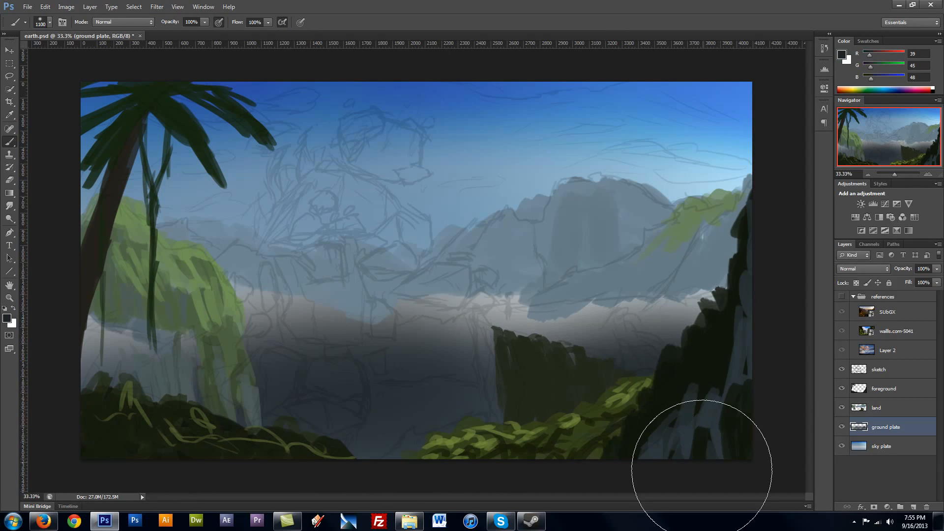
{"action": "key", "text": "bracketleft"}
{"action": "key", "text": "bracketleft"}
{"action": "key", "text": "bracketleft"}
{"action": "key", "text": "bracketleft"}
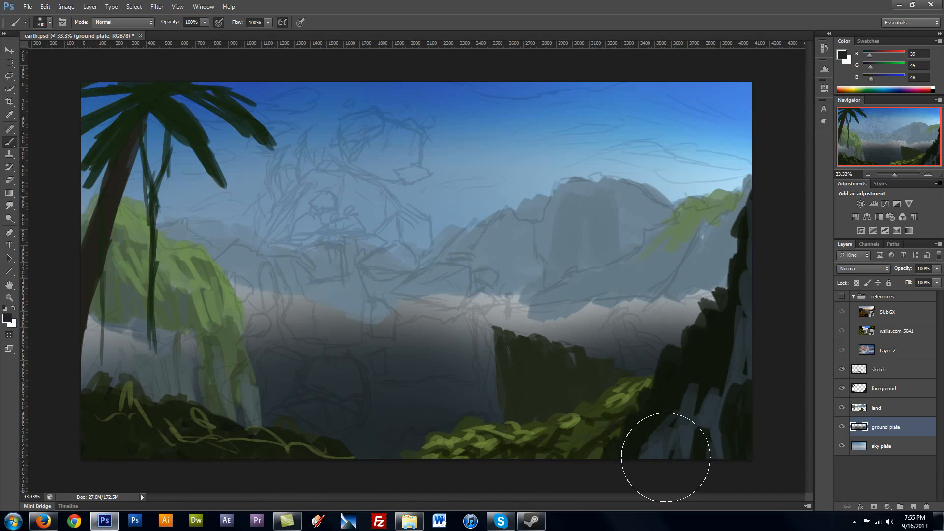
Step: Switch to the 63 px textured brush and block in a plateau above the dark cliff on the land layer
{"action": "right_click", "coordinate": [658, 407]}
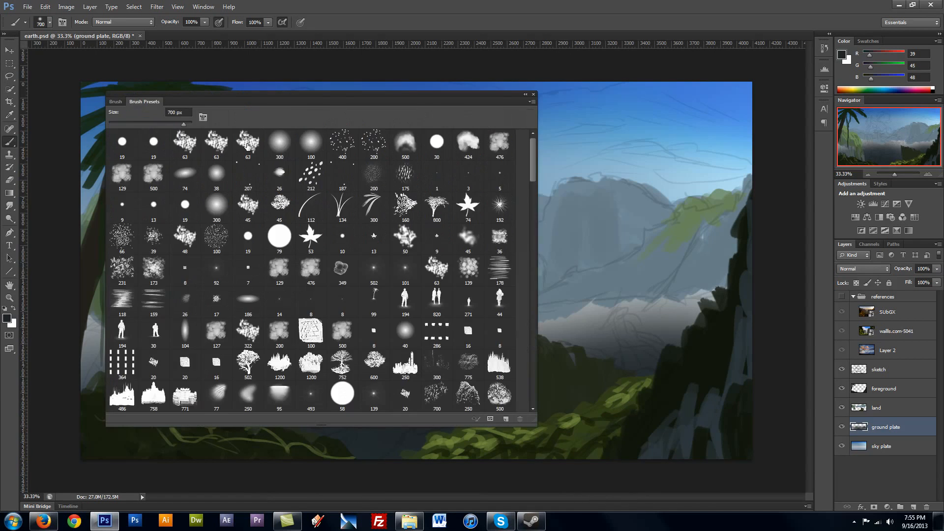
{"action": "double_click", "coordinate": [217, 145]}
{"action": "key", "text": "bracketright"}
{"action": "left_click_drag", "start_coordinate": [493, 328], "coordinate": [538, 335]}
{"action": "key", "text": "ctrl+z"}
{"action": "left_click", "coordinate": [876, 408]}
{"action": "mouse_move", "coordinate": [592, 350]}
{"action": "left_mouse_down"}
{"action": "mouse_move", "coordinate": [577, 377]}
{"action": "mouse_move", "coordinate": [594, 387]}
{"action": "mouse_move", "coordinate": [628, 372]}
{"action": "mouse_move", "coordinate": [618, 347]}
{"action": "mouse_move", "coordinate": [727, 305]}
{"action": "mouse_move", "coordinate": [716, 295]}
{"action": "left_mouse_up"}
Step: Fill the plateau above the cliff in olive green, RGB 74, 84, 55, with a 150 px brush and trim its left tip
{"action": "left_click", "coordinate": [7, 318]}
{"action": "left_click", "coordinate": [205, 347]}
{"action": "left_click", "coordinate": [394, 258]}
{"action": "key", "text": "bracketright"}
{"action": "key", "text": "bracketright"}
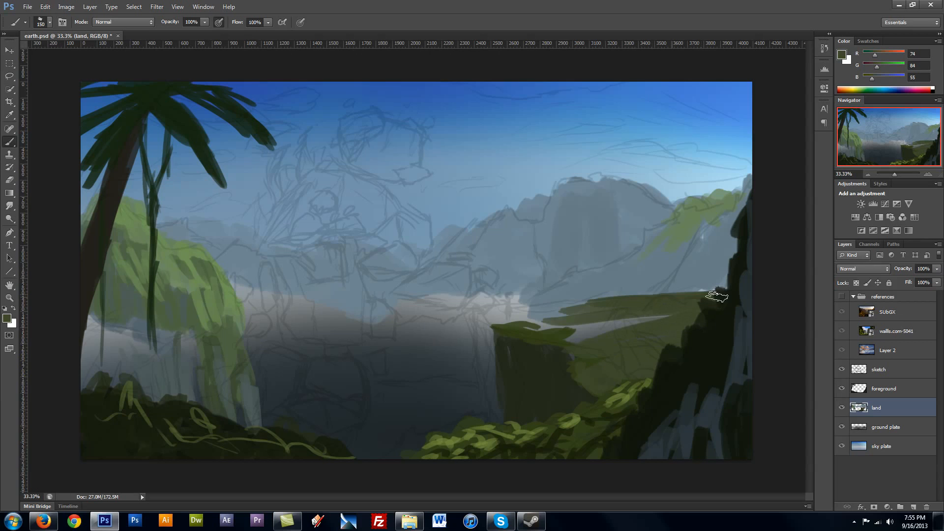
{"action": "mouse_move", "coordinate": [497, 321]}
{"action": "left_mouse_down"}
{"action": "mouse_move", "coordinate": [602, 344]}
{"action": "mouse_move", "coordinate": [665, 320]}
{"action": "left_mouse_up"}
{"action": "mouse_move", "coordinate": [516, 326]}
{"action": "left_mouse_down"}
{"action": "mouse_move", "coordinate": [494, 317]}
{"action": "mouse_move", "coordinate": [722, 287]}
{"action": "left_mouse_up"}
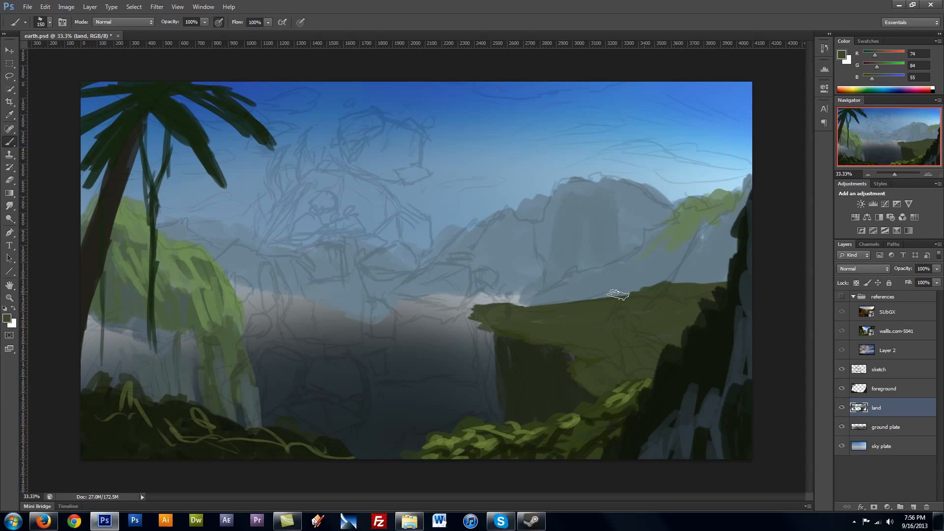
{"action": "left_click_drag", "start_coordinate": [559, 368], "coordinate": [600, 375]}
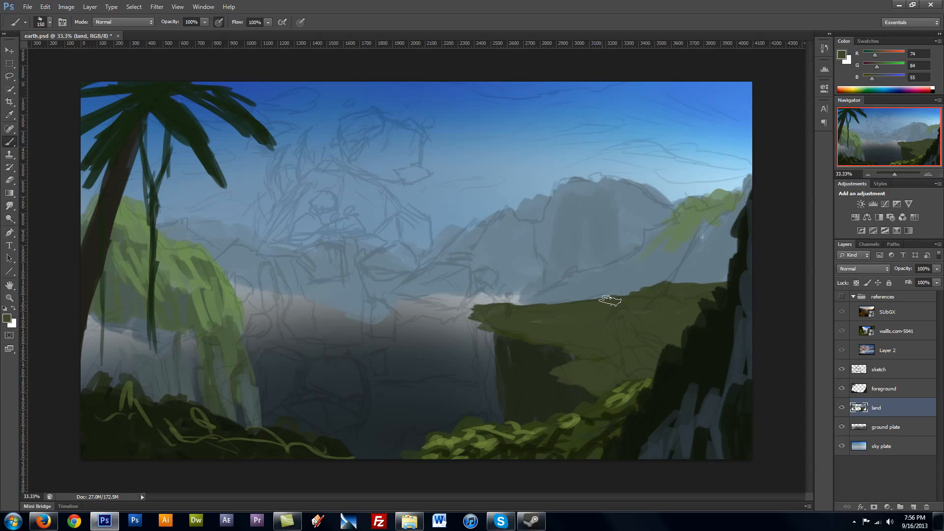
{"action": "key", "text": "e"}
{"action": "key", "text": "b"}
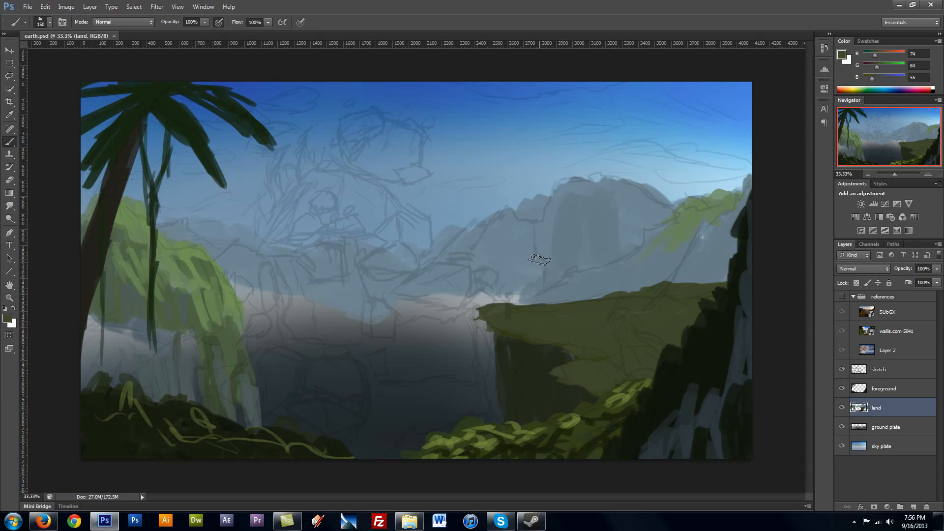
Step: Paint sunlit grass strokes across the plateau's top in yellow-green, RGB 136, 149, 64, with a smaller brush
{"action": "left_click", "coordinate": [7, 318]}
{"action": "left_click_drag", "start_coordinate": [295, 358], "coordinate": [299, 365]}
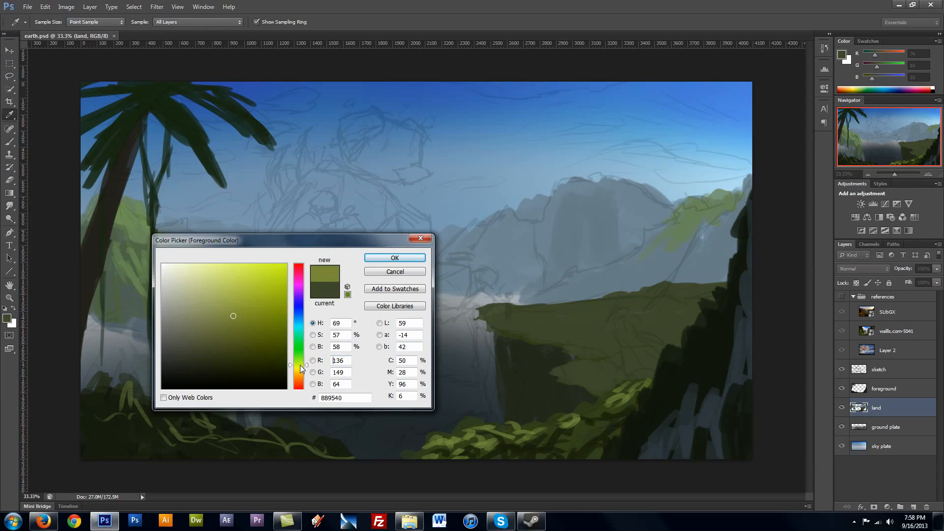
{"action": "left_click", "coordinate": [396, 258]}
{"action": "key", "text": "bracketleft"}
{"action": "key", "text": "bracketleft"}
{"action": "key", "text": "bracketleft"}
{"action": "key", "text": "bracketleft"}
{"action": "mouse_move", "coordinate": [484, 315]}
{"action": "left_mouse_down"}
{"action": "mouse_move", "coordinate": [584, 316]}
{"action": "mouse_move", "coordinate": [583, 339]}
{"action": "mouse_move", "coordinate": [617, 352]}
{"action": "mouse_move", "coordinate": [639, 344]}
{"action": "mouse_move", "coordinate": [525, 320]}
{"action": "mouse_move", "coordinate": [578, 340]}
{"action": "mouse_move", "coordinate": [656, 301]}
{"action": "left_mouse_up"}
Step: Extend the sunlit grass down the plateau's edge beside the cliff face with a 250 px brush
{"action": "key", "text": "bracketright"}
{"action": "key", "text": "bracketright"}
{"action": "key", "text": "bracketright"}
{"action": "key", "text": "bracketright"}
{"action": "key", "text": "bracketright"}
{"action": "key", "text": "bracketright"}
{"action": "key", "text": "bracketright"}
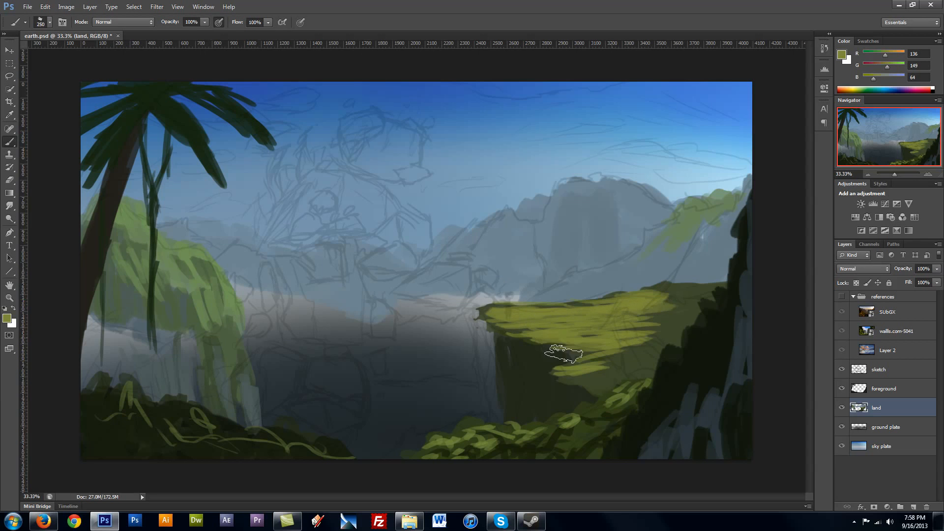
{"action": "left_click_drag", "start_coordinate": [564, 354], "coordinate": [603, 354]}
{"action": "left_click_drag", "start_coordinate": [578, 379], "coordinate": [597, 379]}
Step: Sample the plateau's olive green and set up the soft round 19 px brush with 24% hardness
{"action": "left_click", "coordinate": [671, 302], "text": "alt"}
{"action": "key", "text": "F5"}
{"action": "left_click", "coordinate": [144, 102]}
{"action": "left_click", "coordinate": [122, 144]}
{"action": "left_click", "coordinate": [116, 102]}
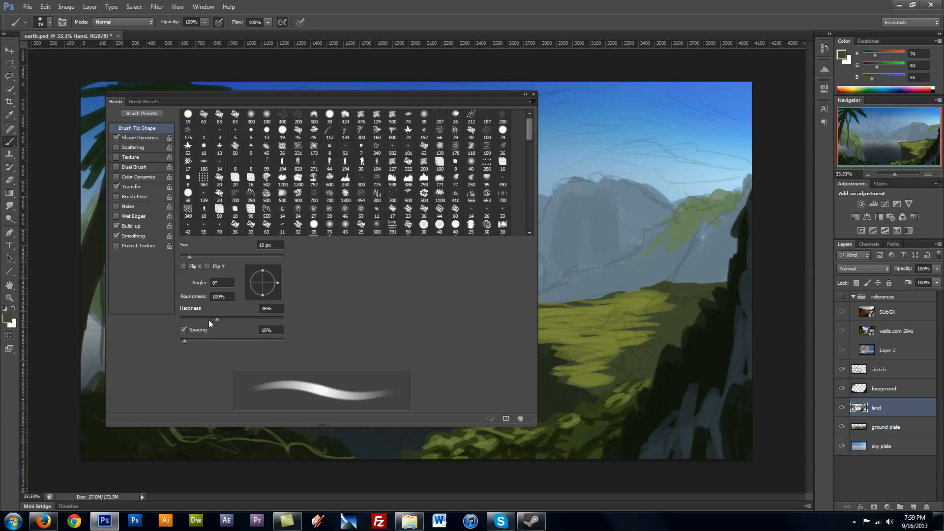
{"action": "key", "text": "F5"}
Step: Shade the plateau's right side next to the foreground cliff in RGB 31, 33, 37 with a very large soft brush
{"action": "left_click", "coordinate": [7, 318]}
{"action": "left_click", "coordinate": [300, 312]}
{"action": "left_click", "coordinate": [180, 370]}
{"action": "left_click", "coordinate": [396, 257]}
{"action": "key", "text": "bracketright"}
{"action": "key", "text": "bracketright"}
{"action": "key", "text": "bracketright"}
{"action": "key", "text": "bracketright"}
{"action": "key", "text": "bracketright"}
{"action": "key", "text": "bracketright"}
{"action": "key", "text": "bracketright"}
{"action": "key", "text": "bracketright"}
{"action": "key", "text": "bracketright"}
{"action": "key", "text": "bracketright"}
{"action": "key", "text": "bracketright"}
{"action": "key", "text": "bracketright"}
{"action": "key", "text": "bracketright"}
{"action": "key", "text": "bracketright"}
{"action": "key", "text": "bracketright"}
{"action": "key", "text": "bracketright"}
{"action": "key", "text": "bracketright"}
{"action": "key", "text": "bracketright"}
{"action": "key", "text": "bracketright"}
{"action": "key", "text": "bracketright"}
{"action": "left_click_drag", "start_coordinate": [722, 301], "coordinate": [649, 350]}
{"action": "key", "text": "bracketleft"}
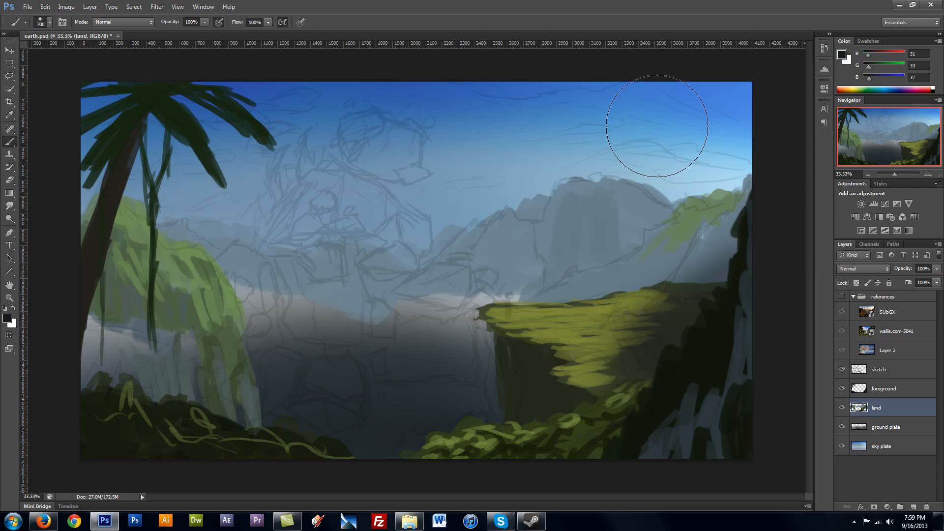
Step: Add soft shadow at the plateau's lower right, above the leafy slope, with the brush at 500 px
{"action": "key", "text": "bracketleft"}
{"action": "key", "text": "bracketleft"}
{"action": "key", "text": "bracketleft"}
{"action": "key", "text": "bracketleft"}
{"action": "key", "text": "bracketleft"}
{"action": "key", "text": "bracketleft"}
{"action": "key", "text": "bracketleft"}
{"action": "key", "text": "bracketleft"}
{"action": "key", "text": "bracketleft"}
{"action": "key", "text": "bracketleft"}
{"action": "key", "text": "bracketleft"}
{"action": "key", "text": "bracketleft"}
{"action": "key", "text": "bracketright"}
{"action": "key", "text": "bracketright"}
{"action": "key", "text": "bracketright"}
{"action": "key", "text": "bracketright"}
{"action": "key", "text": "bracketright"}
{"action": "key", "text": "bracketright"}
{"action": "key", "text": "bracketright"}
{"action": "key", "text": "bracketright"}
{"action": "key", "text": "bracketright"}
{"action": "key", "text": "bracketright"}
{"action": "left_click_drag", "start_coordinate": [640, 389], "coordinate": [630, 387]}
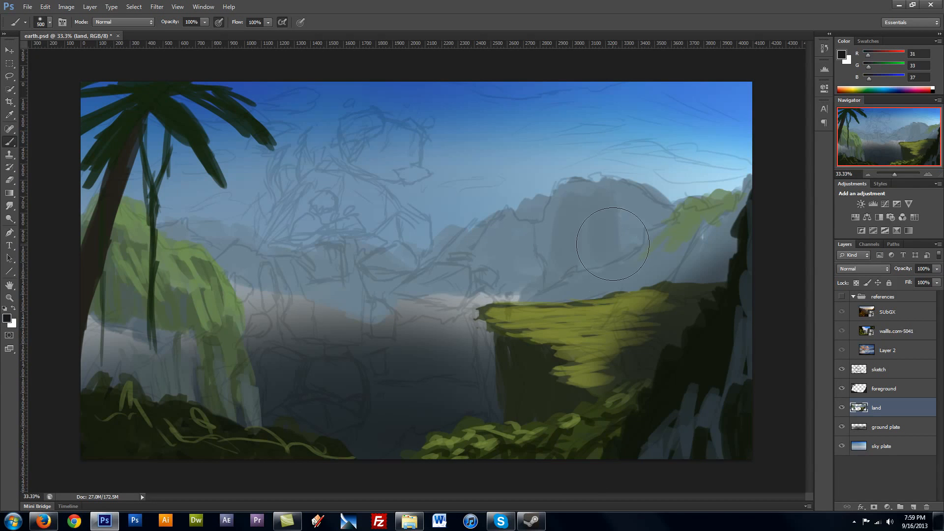
Step: Paint dark vertical crevices down the cliff face in RGB 30, 33, 24 with a 45 px textured brush
{"action": "key", "text": "F5"}
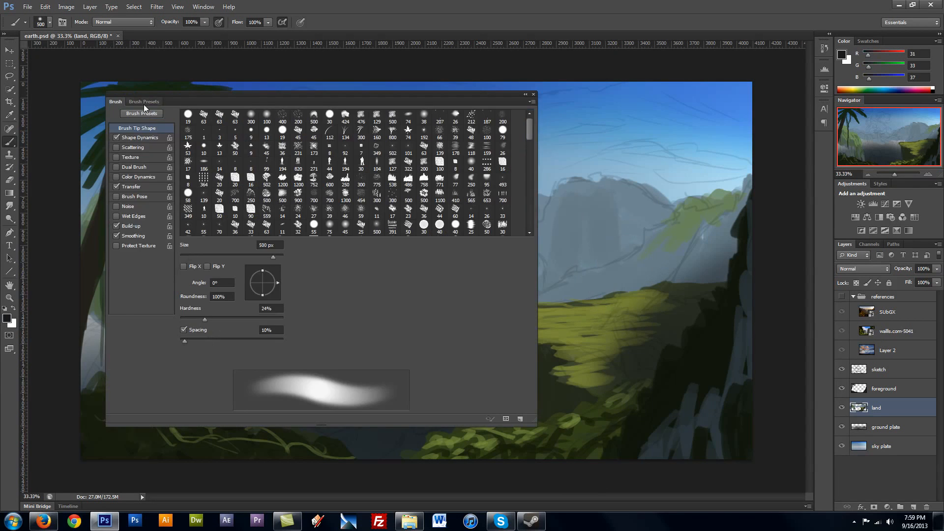
{"action": "left_click", "coordinate": [143, 102]}
{"action": "left_click", "coordinate": [143, 158]}
{"action": "key", "text": "F5"}
{"action": "left_click", "coordinate": [505, 379], "text": "alt"}
{"action": "left_click", "coordinate": [7, 318]}
{"action": "left_click", "coordinate": [199, 373]}
{"action": "left_click", "coordinate": [393, 257]}
{"action": "key", "text": "bracketleft"}
{"action": "key", "text": "bracketleft"}
{"action": "key", "text": "bracketleft"}
{"action": "left_click_drag", "start_coordinate": [531, 344], "coordinate": [527, 407]}
{"action": "left_click_drag", "start_coordinate": [515, 339], "coordinate": [512, 402]}
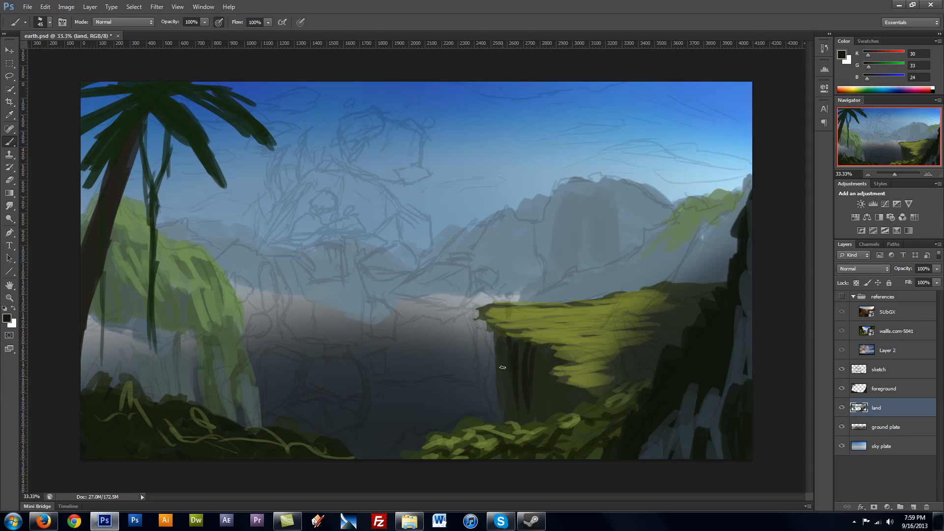
{"action": "left_click_drag", "start_coordinate": [545, 362], "coordinate": [550, 404]}
{"action": "left_click_drag", "start_coordinate": [584, 394], "coordinate": [535, 418]}
Step: Darken the cliff face with brownish vertical strokes in RGB 33, 32, 24 using a 90 px brush
{"action": "left_click", "coordinate": [7, 318]}
{"action": "left_click", "coordinate": [297, 370]}
{"action": "left_click", "coordinate": [393, 257]}
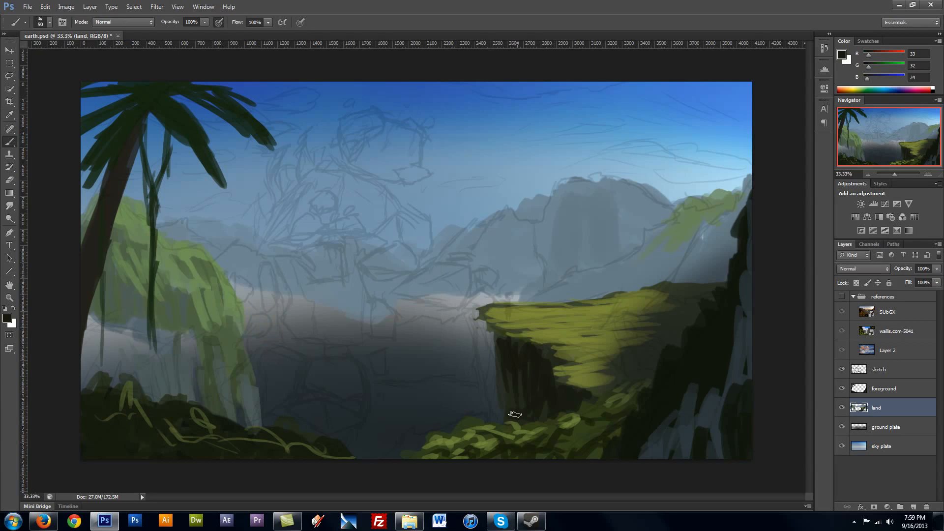
Step: Add lighter rock streaks to the cliff face in RGB 55, 53, 43, starting with a 35 px brush
{"action": "left_click", "coordinate": [7, 318]}
{"action": "left_click", "coordinate": [190, 364]}
{"action": "left_click", "coordinate": [394, 257]}
{"action": "key", "text": "bracketleft"}
{"action": "key", "text": "bracketleft"}
{"action": "key", "text": "bracketleft"}
{"action": "key", "text": "bracketleft"}
{"action": "key", "text": "bracketleft"}
{"action": "key", "text": "bracketleft"}
{"action": "key", "text": "bracketleft"}
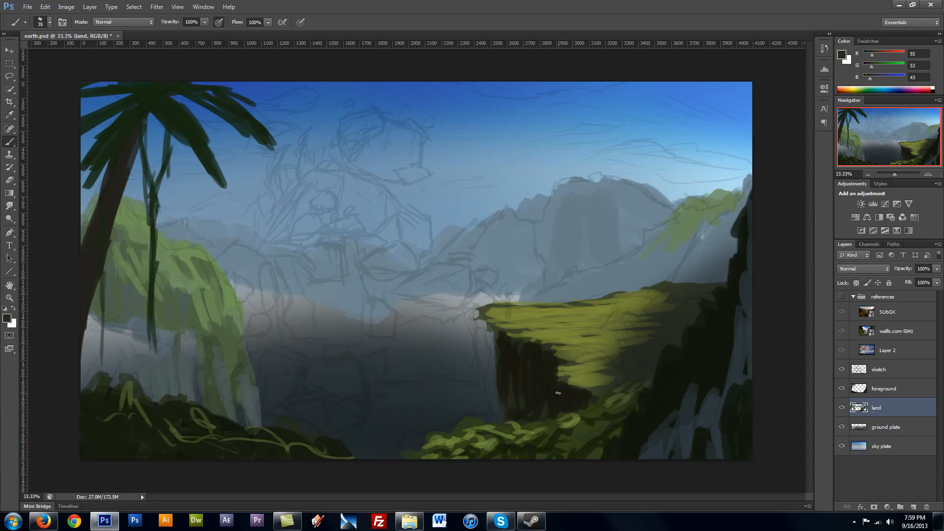
{"action": "left_click_drag", "start_coordinate": [492, 332], "coordinate": [541, 353]}
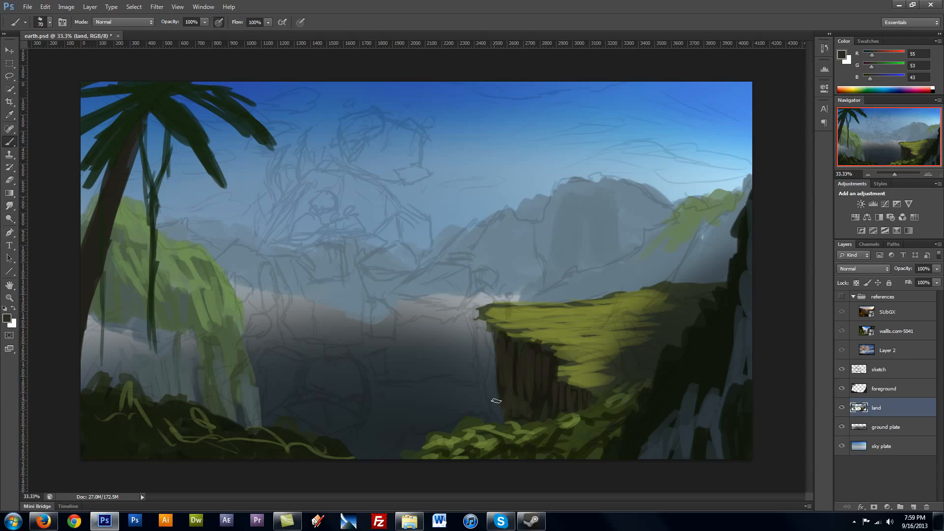
Step: Highlight the rock along the cliff's upper rim in grey-green, RGB 74, 79, 66, with a 45 px brush
{"action": "left_click", "coordinate": [555, 372], "text": "alt"}
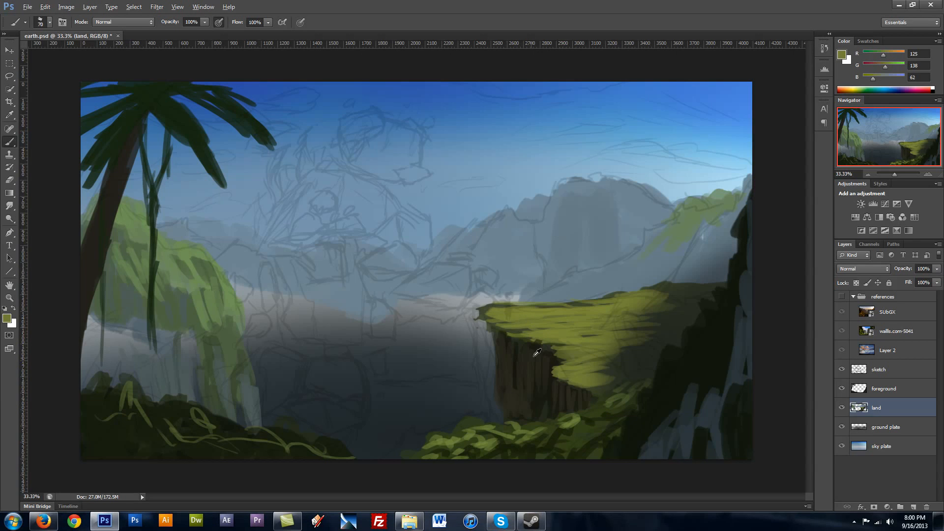
{"action": "left_click", "coordinate": [7, 318]}
{"action": "left_click", "coordinate": [174, 335]}
{"action": "left_click", "coordinate": [393, 253]}
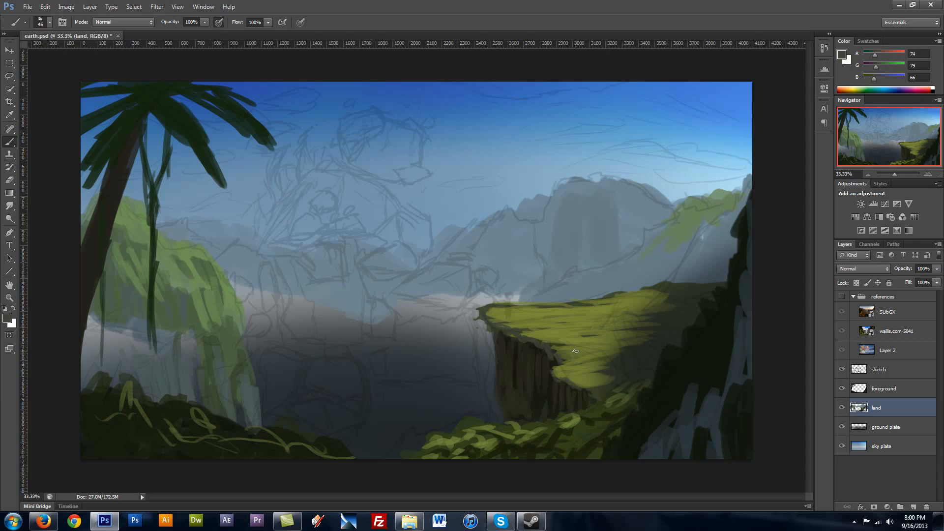
Step: Save the document and block in a grey rock ledge at the base of the left hillside with an enlarged brush
{"action": "key", "text": "ctrl+s"}
{"action": "left_click", "coordinate": [130, 305], "text": "alt"}
{"action": "left_click", "coordinate": [7, 318]}
{"action": "left_click", "coordinate": [176, 325]}
{"action": "key", "text": "Return"}
{"action": "key", "text": "bracketright"}
{"action": "key", "text": "bracketright"}
{"action": "key", "text": "bracketright"}
{"action": "key", "text": "bracketright"}
{"action": "key", "text": "bracketright"}
{"action": "key", "text": "bracketright"}
{"action": "key", "text": "bracketright"}
{"action": "key", "text": "bracketright"}
{"action": "key", "text": "bracketright"}
{"action": "key", "text": "bracketright"}
{"action": "mouse_move", "coordinate": [96, 325]}
{"action": "left_mouse_down"}
{"action": "mouse_move", "coordinate": [138, 341]}
{"action": "mouse_move", "coordinate": [178, 335]}
{"action": "left_mouse_up"}
{"action": "mouse_move", "coordinate": [135, 366]}
{"action": "left_mouse_down"}
{"action": "mouse_move", "coordinate": [66, 362]}
{"action": "mouse_move", "coordinate": [112, 380]}
{"action": "mouse_move", "coordinate": [87, 387]}
{"action": "left_mouse_up"}
Step: Paint muted green foliage at the far left edge beside the rock ledge with a slightly smaller brush
{"action": "left_click", "coordinate": [189, 288], "text": "alt"}
{"action": "left_click", "coordinate": [7, 318]}
{"action": "left_click", "coordinate": [215, 327]}
{"action": "left_click", "coordinate": [297, 361]}
{"action": "key", "text": "Return"}
{"action": "key", "text": "bracketleft"}
{"action": "key", "text": "bracketleft"}
{"action": "key", "text": "bracketleft"}
{"action": "key", "text": "bracketleft"}
{"action": "mouse_move", "coordinate": [86, 325]}
{"action": "left_mouse_down"}
{"action": "mouse_move", "coordinate": [84, 355]}
{"action": "mouse_move", "coordinate": [132, 391]}
{"action": "mouse_move", "coordinate": [91, 350]}
{"action": "left_mouse_up"}
Step: Add dark green shadow strokes to the left hillside above the ledge in RGB 69, 85, 59, finishing with an 80 px brush
{"action": "left_click", "coordinate": [116, 301], "text": "alt"}
{"action": "left_click", "coordinate": [7, 318]}
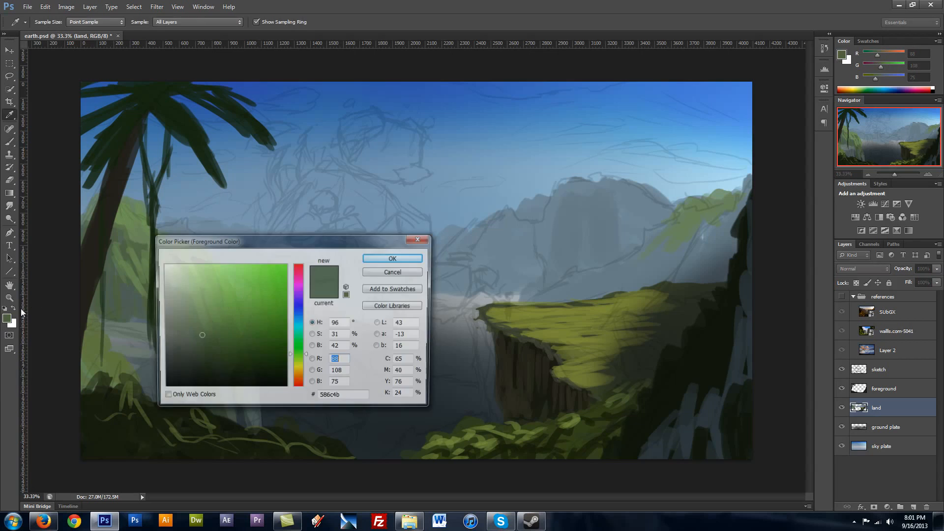
{"action": "left_click", "coordinate": [199, 345]}
{"action": "key", "text": "Return"}
{"action": "key", "text": "bracketleft"}
{"action": "key", "text": "bracketleft"}
{"action": "key", "text": "bracketleft"}
{"action": "key", "text": "bracketleft"}
{"action": "key", "text": "bracketleft"}
{"action": "key", "text": "bracketleft"}
{"action": "left_click_drag", "start_coordinate": [120, 278], "coordinate": [129, 317]}
{"action": "mouse_move", "coordinate": [144, 296]}
{"action": "left_mouse_down"}
{"action": "mouse_move", "coordinate": [145, 317]}
{"action": "mouse_move", "coordinate": [165, 326]}
{"action": "left_mouse_up"}
{"action": "key", "text": "bracketright"}
{"action": "key", "text": "bracketright"}
{"action": "key", "text": "bracketright"}
{"action": "key", "text": "bracketright"}
{"action": "left_click_drag", "start_coordinate": [183, 297], "coordinate": [184, 330]}
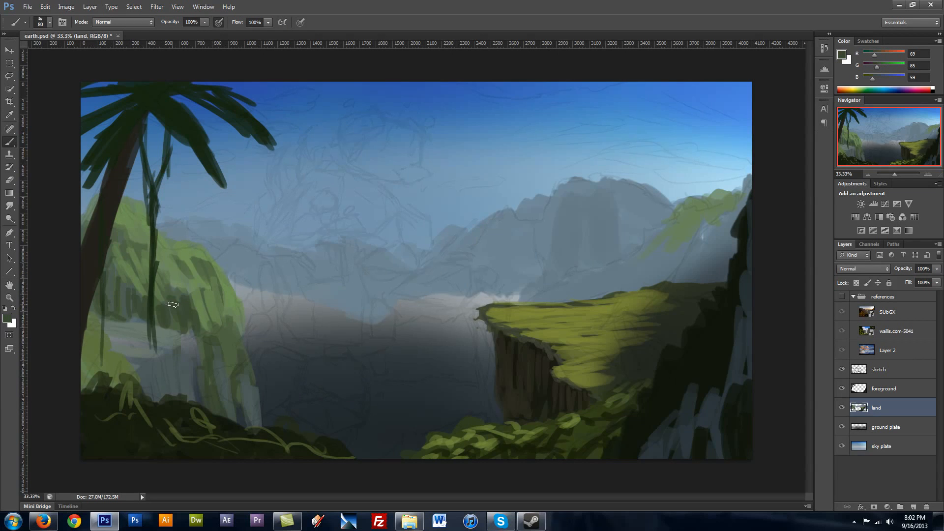
Step: Create a new layer named water directly above the land layer
{"action": "left_click", "coordinate": [912, 507]}
{"action": "double_click", "coordinate": [888, 407]}
{"action": "key", "text": "Return"}
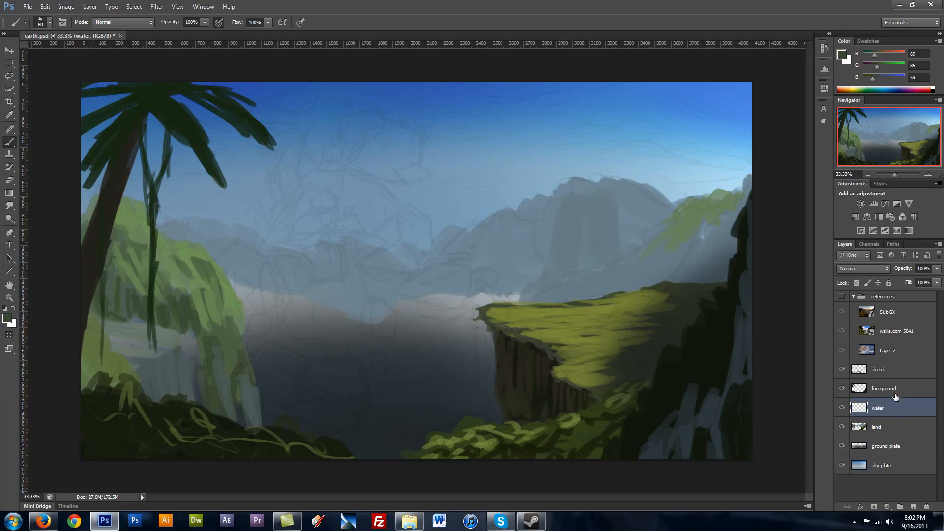
Step: Paint olive-green foliage beside the left ledge on the land layer in RGB 92, 108, 66
{"action": "left_click", "coordinate": [877, 426]}
{"action": "left_click", "coordinate": [96, 345], "text": "alt"}
{"action": "left_click", "coordinate": [7, 319]}
{"action": "left_click", "coordinate": [213, 329]}
{"action": "left_click", "coordinate": [393, 257]}
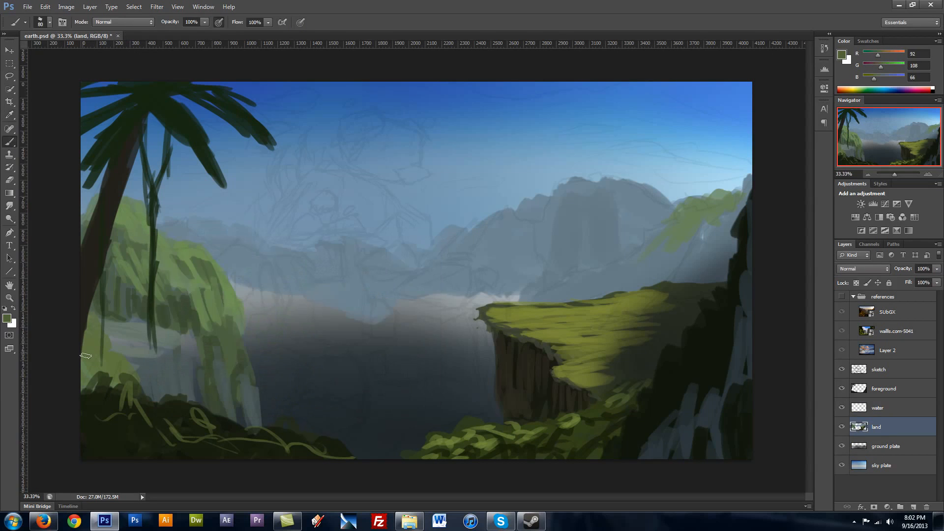
{"action": "left_click_drag", "start_coordinate": [104, 359], "coordinate": [118, 374]}
Step: Paint grey-green rock shading at the left end of the ledge in RGB 74, 84, 79 with a 50 px brush
{"action": "left_click", "coordinate": [114, 287], "text": "alt"}
{"action": "left_click", "coordinate": [7, 318]}
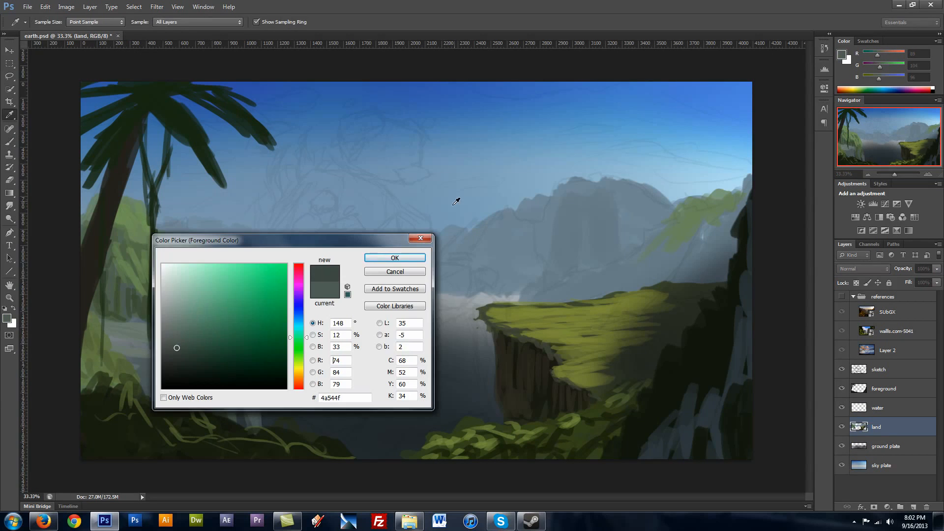
{"action": "left_click", "coordinate": [395, 257]}
{"action": "left_click_drag", "start_coordinate": [100, 317], "coordinate": [104, 369]}
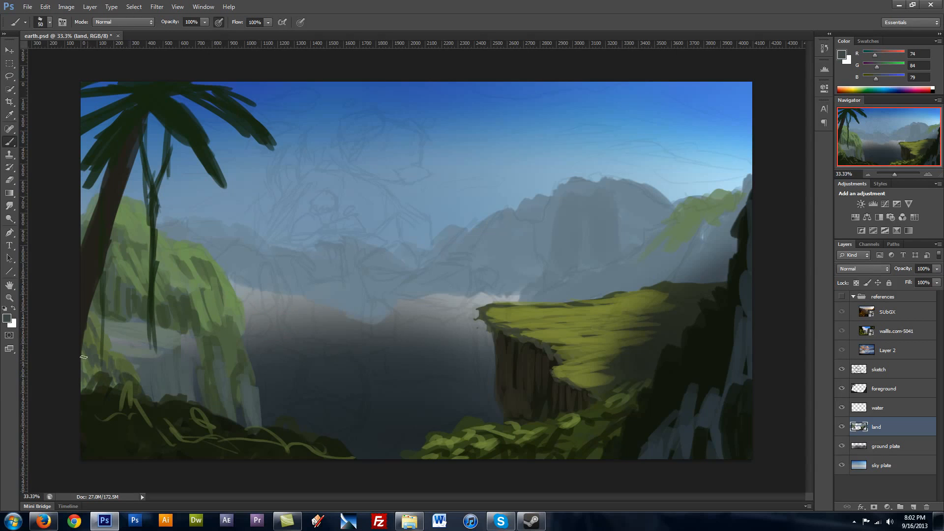
Step: Extend the rock face below the ledge's outer end using a larger brush and greys sampled from the painting
{"action": "key", "text": "bracketright"}
{"action": "key", "text": "bracketright"}
{"action": "key", "text": "bracketright"}
{"action": "key", "text": "bracketright"}
{"action": "key", "text": "bracketright"}
{"action": "left_click", "coordinate": [145, 348], "text": "alt"}
{"action": "left_click", "coordinate": [185, 354], "text": "alt"}
{"action": "left_click", "coordinate": [193, 347], "text": "alt"}
{"action": "left_click_drag", "start_coordinate": [192, 335], "coordinate": [201, 393]}
Step: Streak dark blue-grey, RGB 54, 62, 67, down the rock beneath the left hill and the grassy plateau's cliff face
{"action": "left_click", "coordinate": [246, 420], "text": "alt"}
{"action": "key", "text": "bracketleft"}
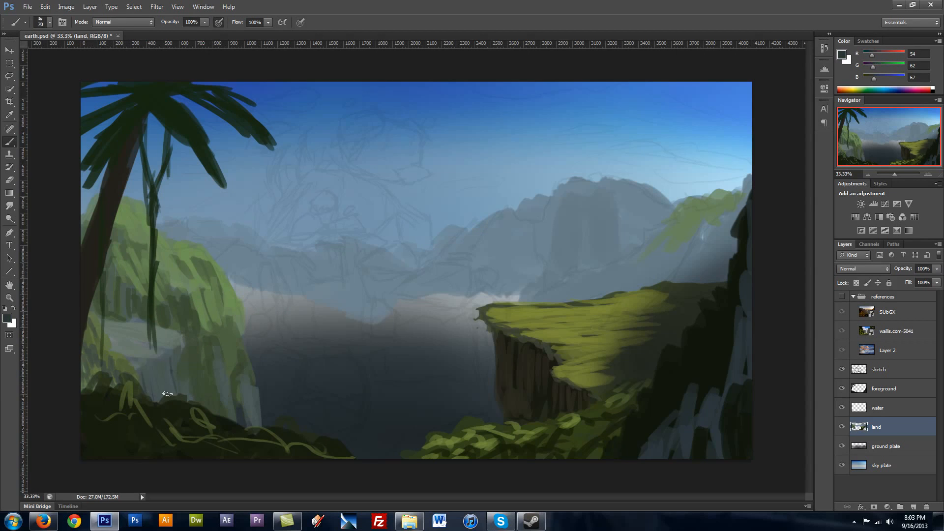
{"action": "key", "text": "bracketleft"}
{"action": "key", "text": "bracketleft"}
{"action": "left_click_drag", "start_coordinate": [150, 375], "coordinate": [155, 400]}
{"action": "left_click_drag", "start_coordinate": [220, 361], "coordinate": [228, 409]}
{"action": "left_click_drag", "start_coordinate": [244, 376], "coordinate": [257, 419]}
{"action": "left_click_drag", "start_coordinate": [89, 355], "coordinate": [90, 389]}
{"action": "left_click_drag", "start_coordinate": [110, 365], "coordinate": [113, 386]}
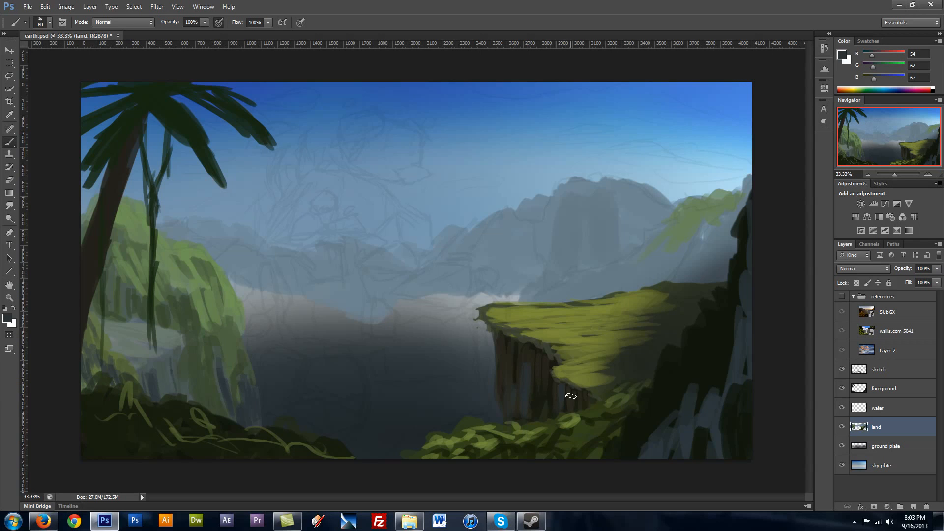
{"action": "left_click_drag", "start_coordinate": [544, 358], "coordinate": [546, 384]}
{"action": "left_click_drag", "start_coordinate": [534, 366], "coordinate": [535, 397]}
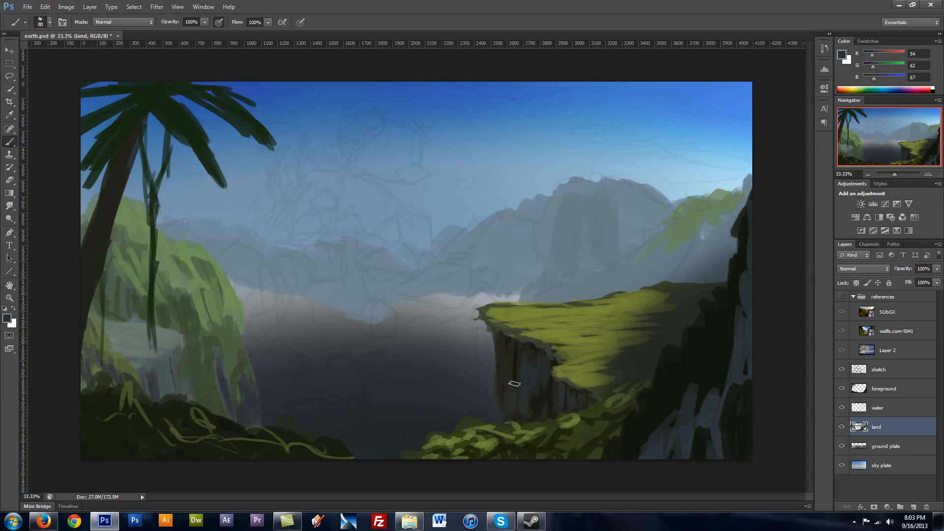
Step: Paint the first pale water strokes across the left ledge on the water layer in RGB 163, 177, 186
{"action": "left_click", "coordinate": [877, 408]}
{"action": "left_click", "coordinate": [7, 318]}
{"action": "left_click_drag", "start_coordinate": [172, 289], "coordinate": [180, 296]}
{"action": "left_click", "coordinate": [392, 259]}
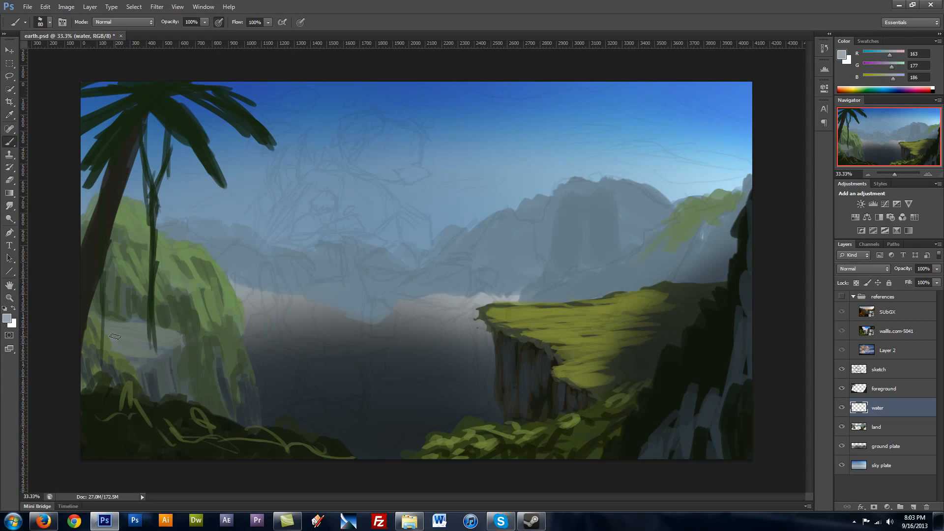
{"action": "mouse_move", "coordinate": [115, 336]}
{"action": "left_mouse_down"}
{"action": "mouse_move", "coordinate": [150, 348]}
{"action": "mouse_move", "coordinate": [137, 344]}
{"action": "left_mouse_up"}
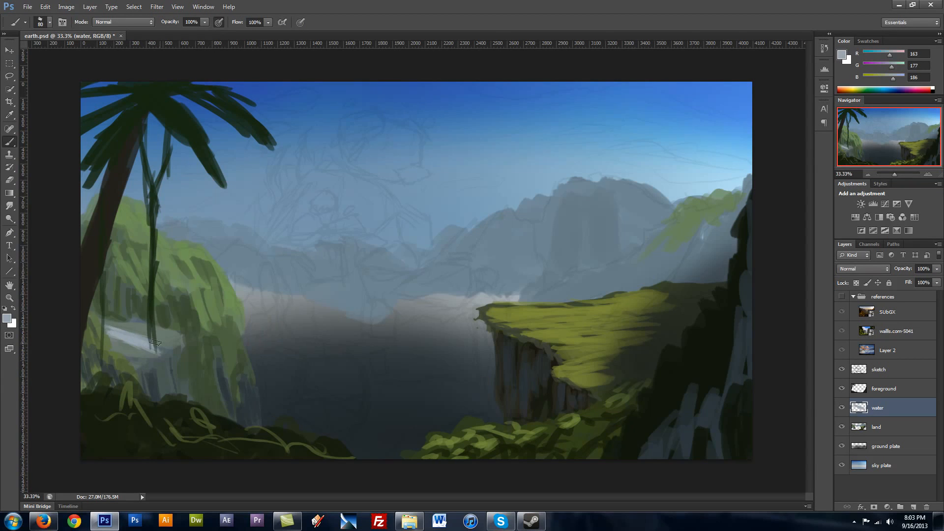
Step: Adjust the angle of the water strokes with Free Transform and paint water spilling over the ledge's outer edge
{"action": "key", "text": "ctrl+t"}
{"action": "left_click_drag", "start_coordinate": [188, 323], "coordinate": [187, 313]}
{"action": "key", "text": "Return"}
{"action": "key", "text": "e"}
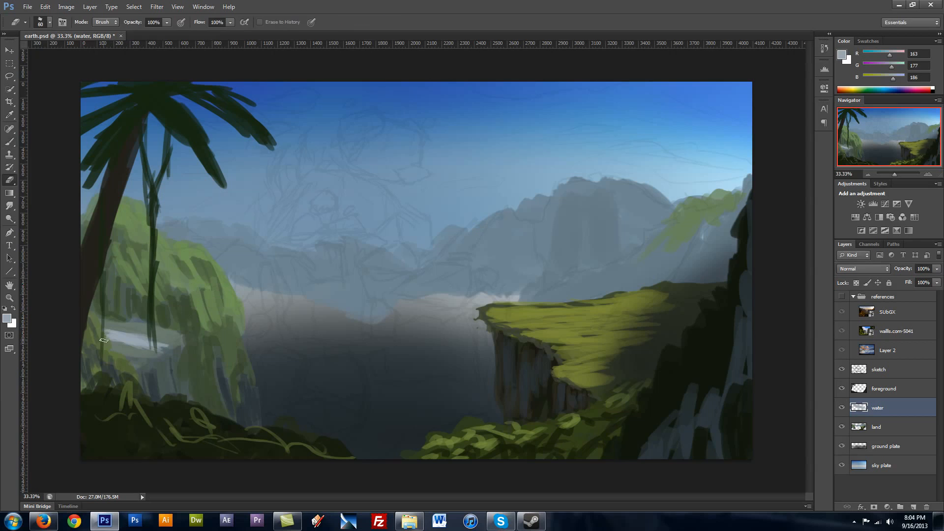
{"action": "key", "text": "b"}
{"action": "left_click_drag", "start_coordinate": [160, 349], "coordinate": [166, 385]}
Step: Blend blue tones into the water on the ledge, using RGB 103, 144, 182 and colours sampled from the pool
{"action": "left_click", "coordinate": [7, 319]}
{"action": "left_click", "coordinate": [248, 154]}
{"action": "left_click", "coordinate": [394, 257]}
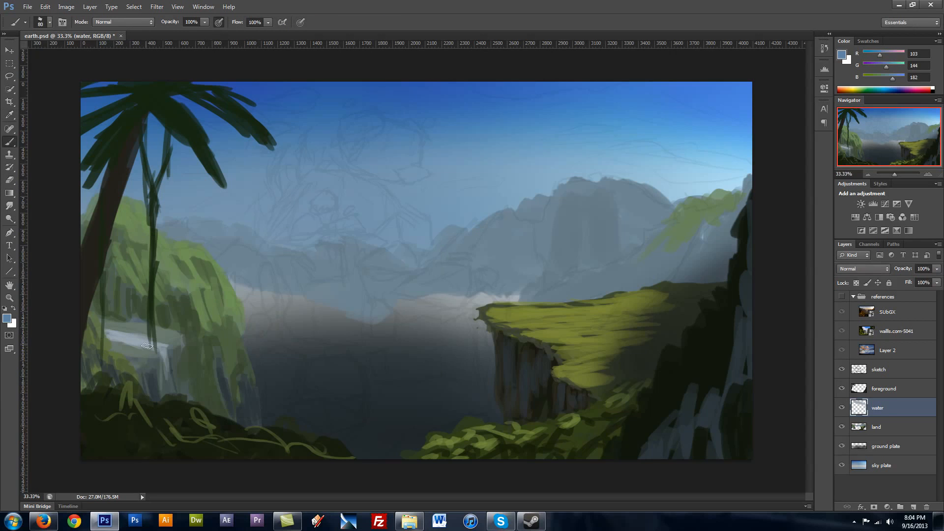
{"action": "left_click", "coordinate": [119, 326], "text": "alt"}
{"action": "left_click", "coordinate": [138, 343], "text": "alt"}
{"action": "left_click_drag", "start_coordinate": [110, 331], "coordinate": [161, 347]}
Step: Add pale highlights to the pool in RGB 215, 215, 188 and waterfall streaks in RGB 159, 169, 166
{"action": "left_click", "coordinate": [7, 319]}
{"action": "left_click", "coordinate": [297, 367]}
{"action": "left_click_drag", "start_coordinate": [178, 315], "coordinate": [176, 283]}
{"action": "left_click", "coordinate": [394, 257]}
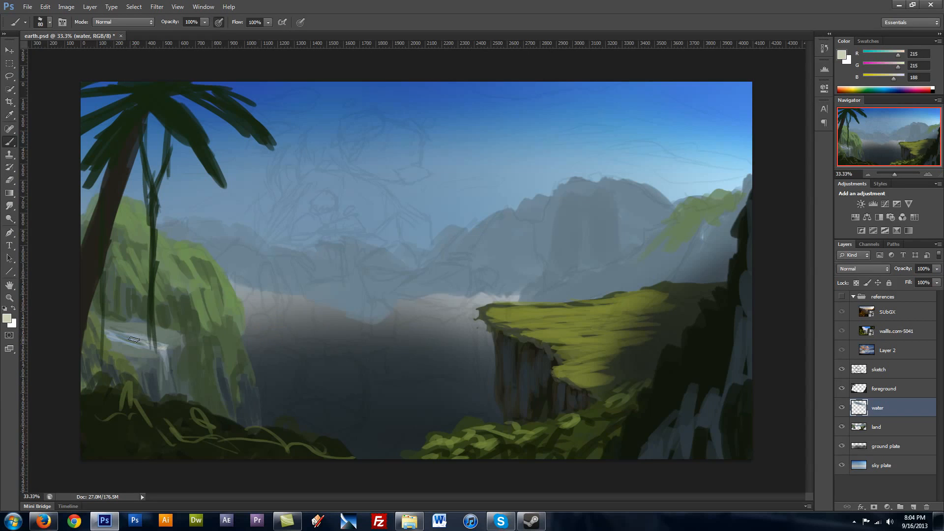
{"action": "left_click", "coordinate": [169, 354], "text": "alt"}
{"action": "left_click_drag", "start_coordinate": [166, 350], "coordinate": [167, 376]}
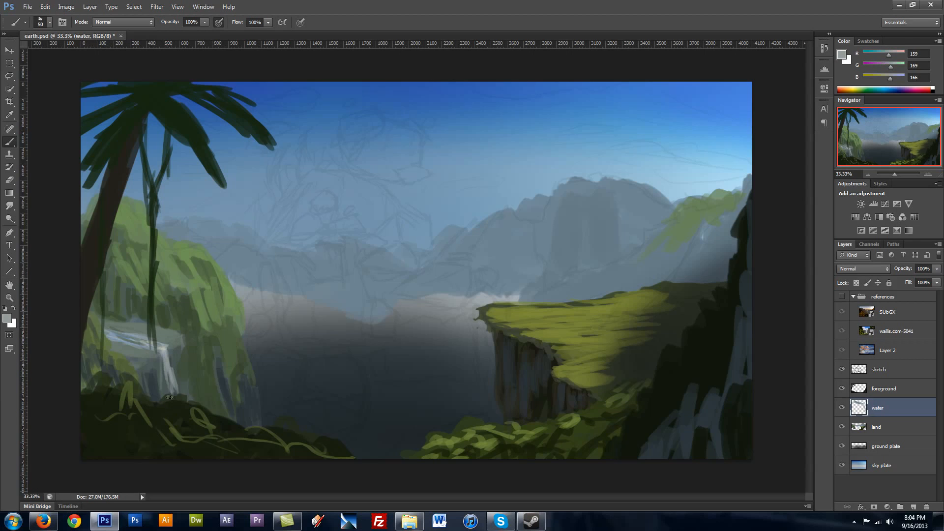
Step: Rework the bank around the pool on the land layer with sampled tones, and pick up the hillside green RGB 115, 144, 93
{"action": "left_click", "coordinate": [877, 427]}
{"action": "left_click", "coordinate": [163, 333], "text": "alt"}
{"action": "mouse_move", "coordinate": [145, 325]}
{"action": "left_mouse_down"}
{"action": "mouse_move", "coordinate": [146, 292]}
{"action": "mouse_move", "coordinate": [160, 335]}
{"action": "mouse_move", "coordinate": [171, 331]}
{"action": "mouse_move", "coordinate": [188, 348]}
{"action": "left_mouse_up"}
{"action": "left_click", "coordinate": [141, 312], "text": "alt"}
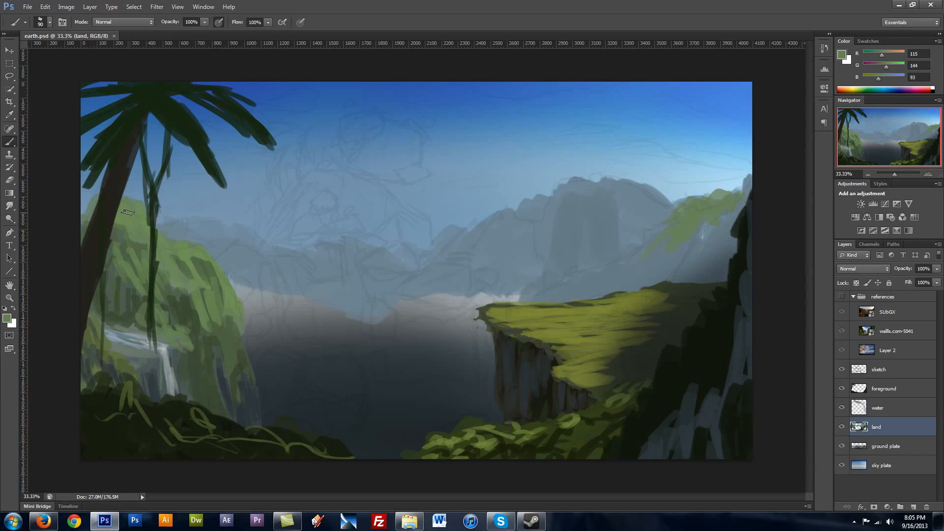
Step: Create a new layer named elemental directly above the water layer
{"action": "left_click", "coordinate": [899, 411]}
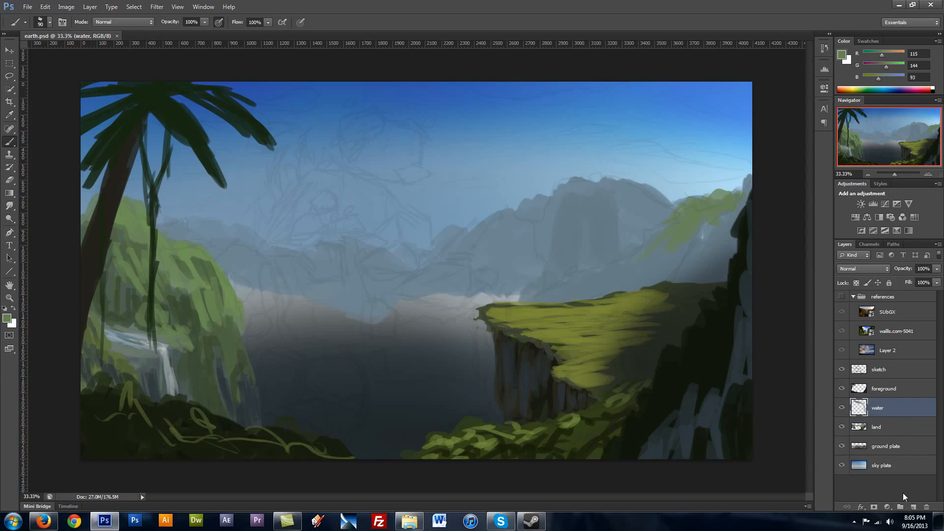
{"action": "left_click", "coordinate": [913, 507]}
{"action": "double_click", "coordinate": [879, 408]}
{"action": "type", "text": "elemental"}
{"action": "key", "text": "Return"}
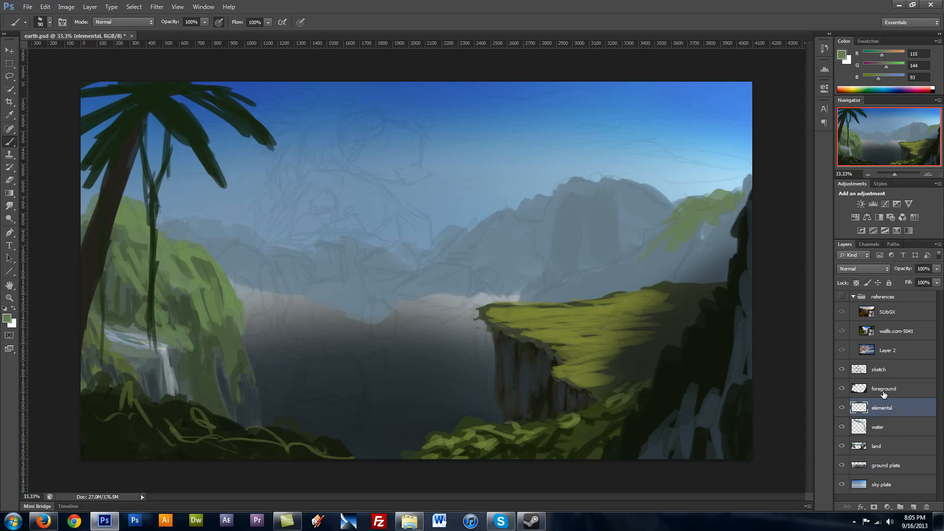
Step: Block in the elemental's boulder-like head over the sketch in warm grey, RGB 113, 109, 99, with a large brush
{"action": "left_click", "coordinate": [7, 318]}
{"action": "left_click_drag", "start_coordinate": [298, 369], "coordinate": [298, 375]}
{"action": "left_click_drag", "start_coordinate": [174, 329], "coordinate": [176, 335]}
{"action": "left_click", "coordinate": [394, 257]}
{"action": "key", "text": "bracketright"}
{"action": "key", "text": "bracketright"}
{"action": "key", "text": "bracketright"}
{"action": "key", "text": "bracketright"}
{"action": "key", "text": "bracketright"}
{"action": "mouse_move", "coordinate": [373, 135]}
{"action": "left_mouse_down"}
{"action": "mouse_move", "coordinate": [347, 142]}
{"action": "mouse_move", "coordinate": [358, 119]}
{"action": "mouse_move", "coordinate": [403, 127]}
{"action": "mouse_move", "coordinate": [392, 154]}
{"action": "mouse_move", "coordinate": [396, 116]}
{"action": "mouse_move", "coordinate": [416, 169]}
{"action": "left_mouse_up"}
Step: Fill out the head's edges with a smaller brush and dab small floating rocks beside it at 35 px
{"action": "key", "text": "bracketleft"}
{"action": "key", "text": "bracketleft"}
{"action": "key", "text": "bracketleft"}
{"action": "key", "text": "bracketleft"}
{"action": "key", "text": "bracketleft"}
{"action": "mouse_move", "coordinate": [343, 148]}
{"action": "left_mouse_down"}
{"action": "mouse_move", "coordinate": [386, 176]}
{"action": "mouse_move", "coordinate": [412, 172]}
{"action": "left_mouse_up"}
{"action": "key", "text": "bracketleft"}
{"action": "key", "text": "bracketleft"}
{"action": "key", "text": "bracketleft"}
{"action": "key", "text": "bracketleft"}
{"action": "left_click_drag", "start_coordinate": [430, 116], "coordinate": [429, 125]}
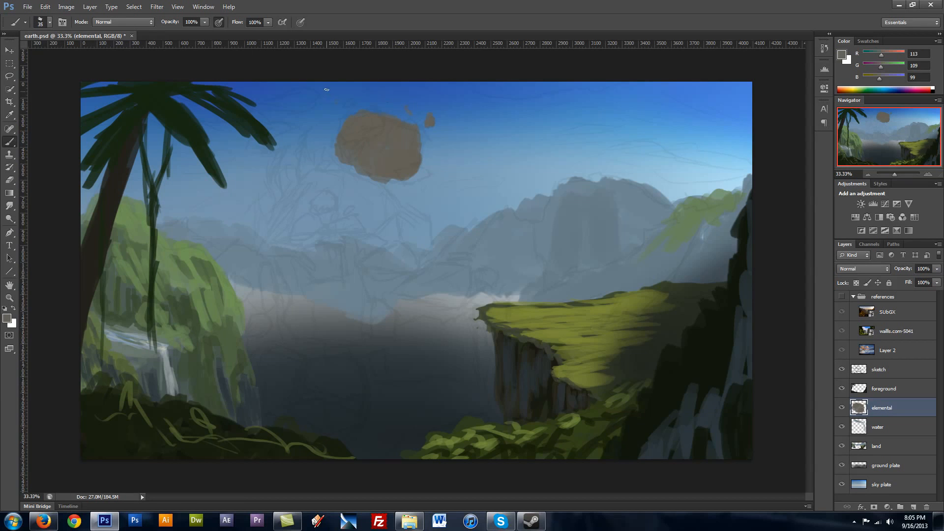
Step: Raise the sketch layer's opacity and make the elemental layer active again
{"action": "left_click", "coordinate": [901, 374]}
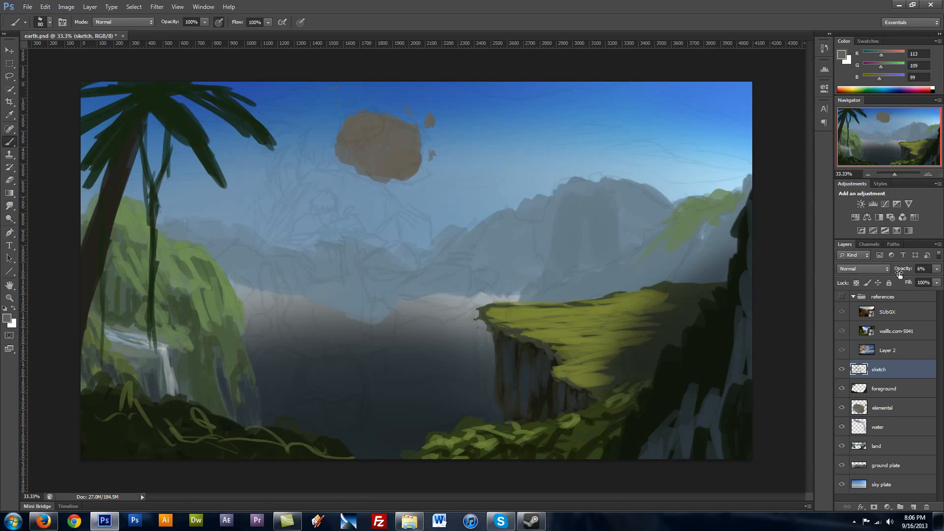
{"action": "left_click_drag", "start_coordinate": [908, 270], "coordinate": [913, 270]}
{"action": "left_click", "coordinate": [885, 408]}
Step: Block in the outline of the elemental's torso below the head with broad strokes, using a brush of about 150 px
{"action": "key", "text": "bracketright"}
{"action": "key", "text": "bracketright"}
{"action": "key", "text": "bracketright"}
{"action": "key", "text": "bracketright"}
{"action": "key", "text": "bracketright"}
{"action": "key", "text": "bracketright"}
{"action": "mouse_move", "coordinate": [356, 191]}
{"action": "left_mouse_down"}
{"action": "mouse_move", "coordinate": [359, 214]}
{"action": "mouse_move", "coordinate": [368, 198]}
{"action": "mouse_move", "coordinate": [370, 233]}
{"action": "mouse_move", "coordinate": [350, 248]}
{"action": "left_mouse_up"}
{"action": "left_click_drag", "start_coordinate": [379, 214], "coordinate": [341, 276]}
{"action": "key", "text": "bracketleft"}
{"action": "left_click_drag", "start_coordinate": [356, 182], "coordinate": [394, 189]}
{"action": "mouse_move", "coordinate": [350, 268]}
{"action": "left_mouse_down"}
{"action": "mouse_move", "coordinate": [316, 281]}
{"action": "mouse_move", "coordinate": [292, 246]}
{"action": "mouse_move", "coordinate": [272, 253]}
{"action": "left_mouse_up"}
{"action": "left_click_drag", "start_coordinate": [272, 250], "coordinate": [302, 191]}
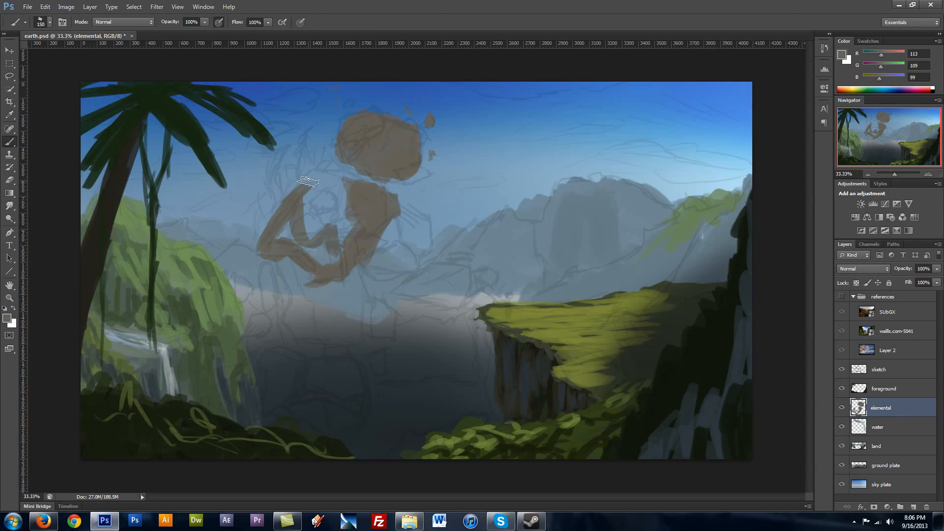
Step: Fill the torso's interior and upper shoulder with the same warm grey using a 200 px brush
{"action": "key", "text": "bracketright"}
{"action": "mouse_move", "coordinate": [307, 224]}
{"action": "left_mouse_down"}
{"action": "mouse_move", "coordinate": [330, 240]}
{"action": "mouse_move", "coordinate": [347, 187]}
{"action": "left_mouse_up"}
{"action": "left_click_drag", "start_coordinate": [344, 179], "coordinate": [315, 196]}
{"action": "left_click_drag", "start_coordinate": [280, 241], "coordinate": [307, 221]}
Step: Shade the underside of the elemental's torso with dark grey #4d4b44 using a smaller brush
{"action": "left_click", "coordinate": [7, 318]}
{"action": "left_click", "coordinate": [176, 350]}
{"action": "left_click", "coordinate": [391, 257]}
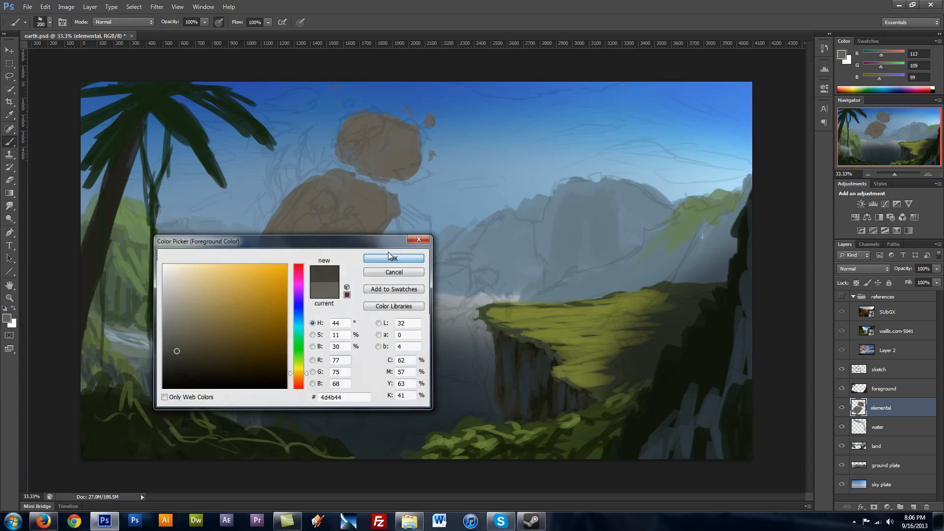
{"action": "key", "text": "bracketleft"}
{"action": "key", "text": "bracketleft"}
{"action": "key", "text": "bracketleft"}
{"action": "key", "text": "bracketleft"}
{"action": "key", "text": "bracketleft"}
{"action": "key", "text": "bracketleft"}
{"action": "key", "text": "bracketleft"}
{"action": "mouse_move", "coordinate": [284, 259]}
{"action": "left_mouse_down"}
{"action": "mouse_move", "coordinate": [294, 262]}
{"action": "mouse_move", "coordinate": [275, 252]}
{"action": "mouse_move", "coordinate": [316, 263]}
{"action": "mouse_move", "coordinate": [299, 273]}
{"action": "left_mouse_up"}
Step: Paint a separate shoulder rock right of the torso at 125 px, with a dark inner side and a warm grey face
{"action": "key", "text": "bracketright"}
{"action": "key", "text": "bracketright"}
{"action": "key", "text": "bracketright"}
{"action": "key", "text": "bracketright"}
{"action": "key", "text": "e"}
{"action": "key", "text": "b"}
{"action": "left_click", "coordinate": [364, 211], "text": "alt"}
{"action": "left_click_drag", "start_coordinate": [403, 224], "coordinate": [392, 248]}
{"action": "mouse_move", "coordinate": [393, 249]}
{"action": "left_mouse_down"}
{"action": "mouse_move", "coordinate": [418, 231]}
{"action": "mouse_move", "coordinate": [396, 234]}
{"action": "mouse_move", "coordinate": [381, 265]}
{"action": "left_mouse_up"}
{"action": "left_click_drag", "start_coordinate": [380, 266], "coordinate": [406, 212]}
{"action": "mouse_move", "coordinate": [406, 213]}
{"action": "left_mouse_down"}
{"action": "mouse_move", "coordinate": [392, 248]}
{"action": "mouse_move", "coordinate": [368, 267]}
{"action": "left_mouse_up"}
{"action": "left_click", "coordinate": [404, 255], "text": "alt"}
{"action": "mouse_move", "coordinate": [381, 270]}
{"action": "left_mouse_down"}
{"action": "mouse_move", "coordinate": [399, 261]}
{"action": "mouse_move", "coordinate": [385, 287]}
{"action": "left_mouse_up"}
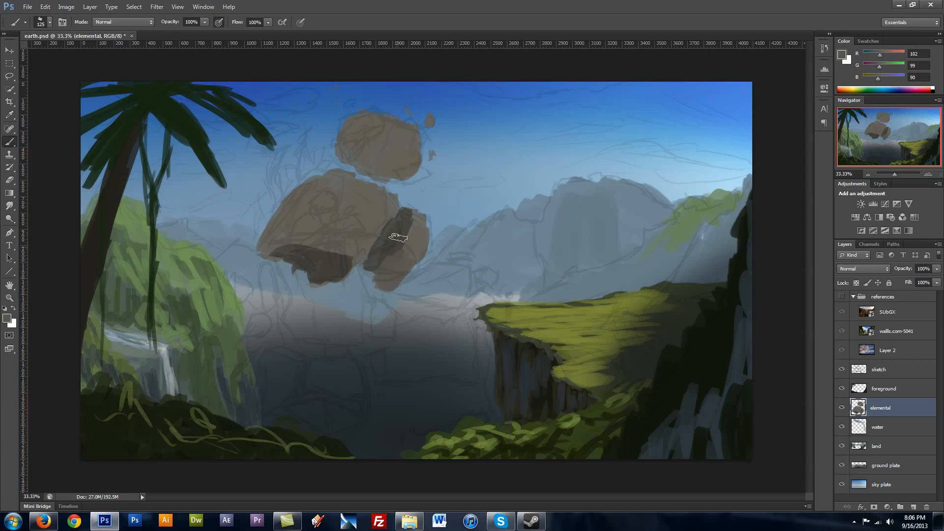
Step: Lower the sketch layer's opacity and make the elemental layer active again
{"action": "left_click", "coordinate": [897, 372]}
{"action": "mouse_move", "coordinate": [906, 270]}
{"action": "left_mouse_down"}
{"action": "mouse_move", "coordinate": [921, 270]}
{"action": "mouse_move", "coordinate": [900, 271]}
{"action": "left_mouse_up"}
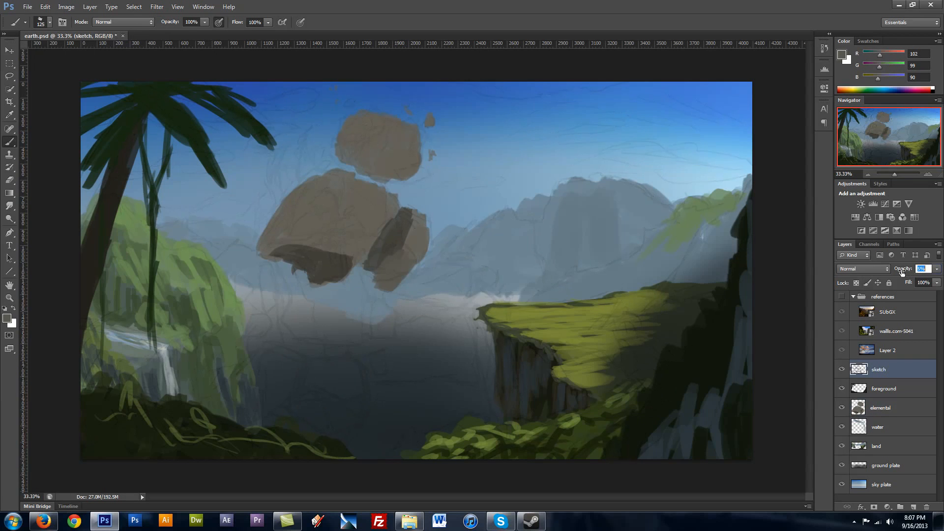
{"action": "left_click", "coordinate": [886, 407]}
Step: Shade the left sides of the head and upper torso with dark grey sampled from the rocks
{"action": "left_click", "coordinate": [339, 201], "text": "alt"}
{"action": "left_click", "coordinate": [388, 233], "text": "alt"}
{"action": "mouse_move", "coordinate": [353, 151]}
{"action": "left_mouse_down"}
{"action": "mouse_move", "coordinate": [376, 116]}
{"action": "mouse_move", "coordinate": [322, 190]}
{"action": "mouse_move", "coordinate": [295, 190]}
{"action": "mouse_move", "coordinate": [282, 220]}
{"action": "left_mouse_up"}
{"action": "mouse_move", "coordinate": [339, 183]}
{"action": "left_mouse_down"}
{"action": "mouse_move", "coordinate": [318, 217]}
{"action": "mouse_move", "coordinate": [346, 209]}
{"action": "left_mouse_up"}
{"action": "left_click_drag", "start_coordinate": [346, 194], "coordinate": [263, 222]}
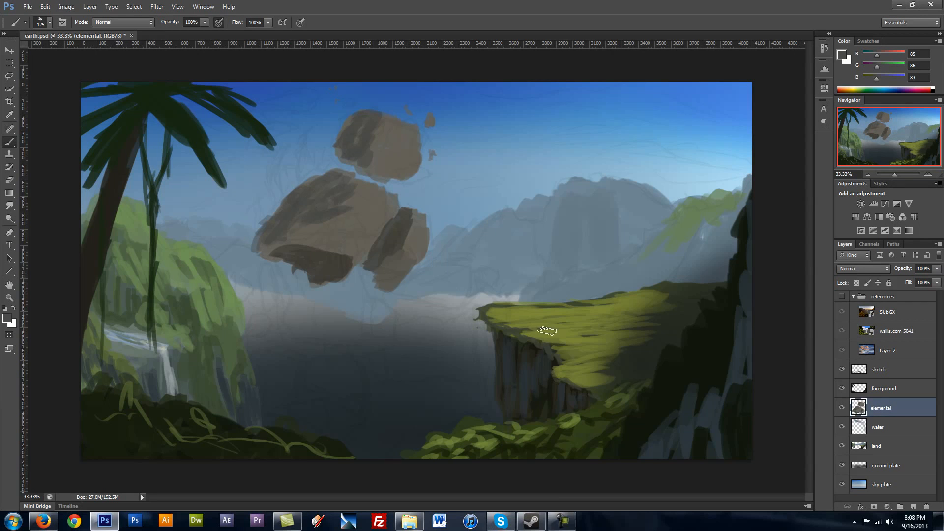
{"action": "left_click", "coordinate": [366, 153], "text": "alt"}
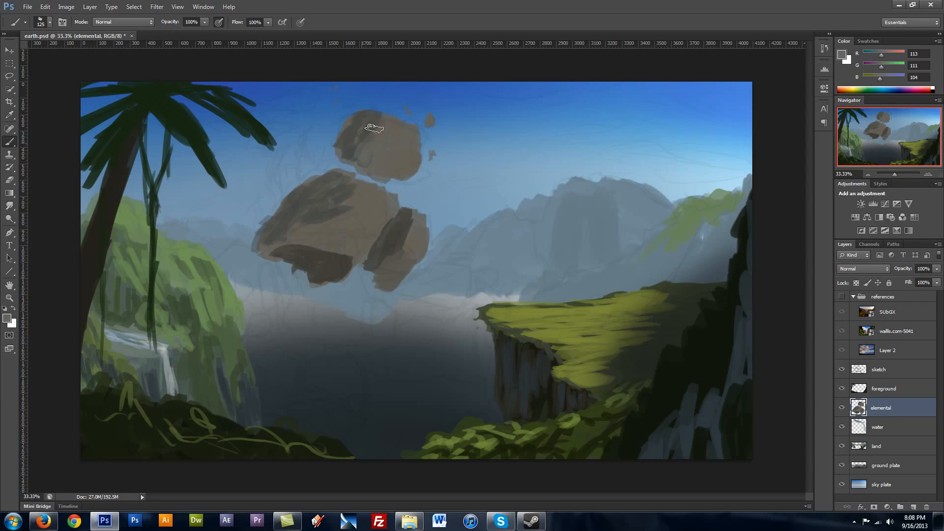
Step: Block in the midsection rock below the torso and a small darker rock along its left side
{"action": "mouse_move", "coordinate": [294, 304]}
{"action": "left_mouse_down"}
{"action": "mouse_move", "coordinate": [300, 275]}
{"action": "mouse_move", "coordinate": [361, 278]}
{"action": "mouse_move", "coordinate": [294, 339]}
{"action": "mouse_move", "coordinate": [322, 335]}
{"action": "mouse_move", "coordinate": [308, 291]}
{"action": "mouse_move", "coordinate": [360, 290]}
{"action": "left_mouse_up"}
{"action": "left_click", "coordinate": [339, 281], "text": "alt"}
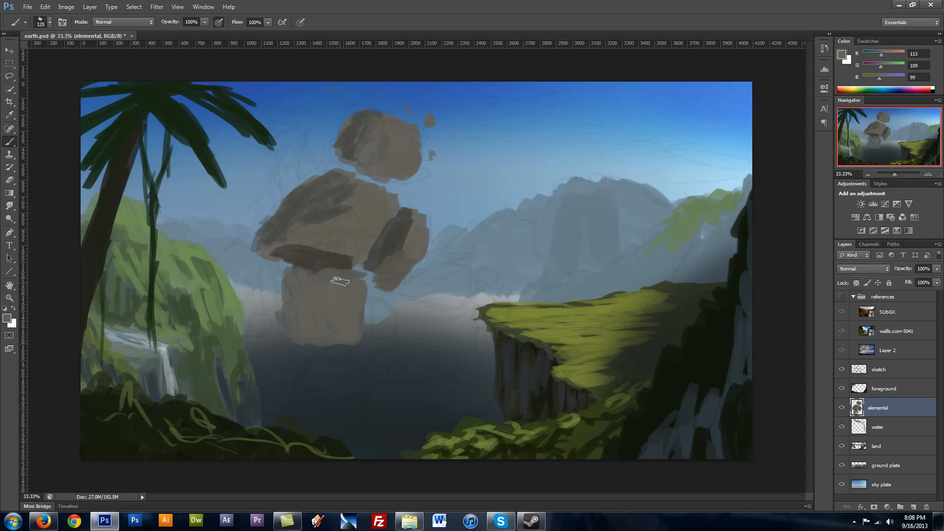
{"action": "left_click", "coordinate": [311, 190], "text": "alt"}
{"action": "mouse_move", "coordinate": [315, 270]}
{"action": "left_mouse_down"}
{"action": "mouse_move", "coordinate": [336, 258]}
{"action": "mouse_move", "coordinate": [339, 272]}
{"action": "left_mouse_up"}
{"action": "left_click", "coordinate": [348, 283], "text": "alt"}
{"action": "left_click", "coordinate": [323, 192], "text": "alt"}
{"action": "left_click_drag", "start_coordinate": [269, 266], "coordinate": [273, 309]}
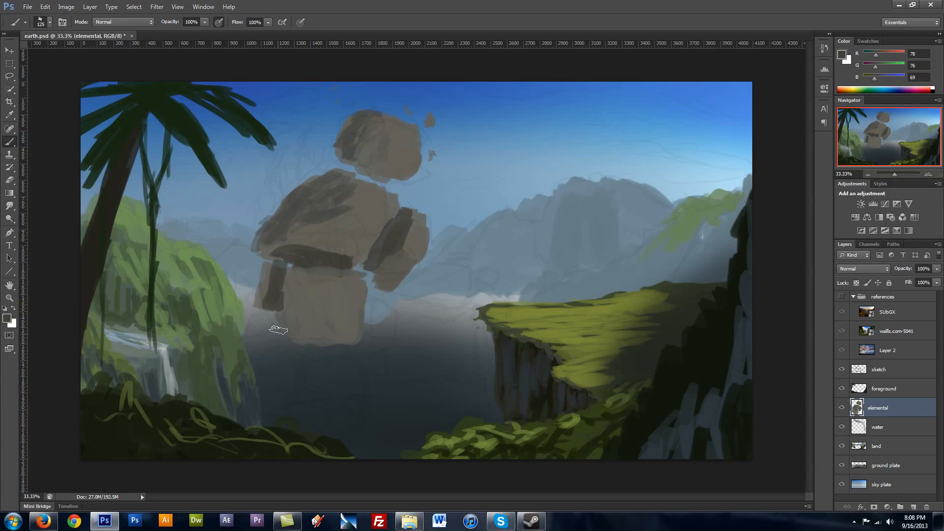
{"action": "key", "text": "e"}
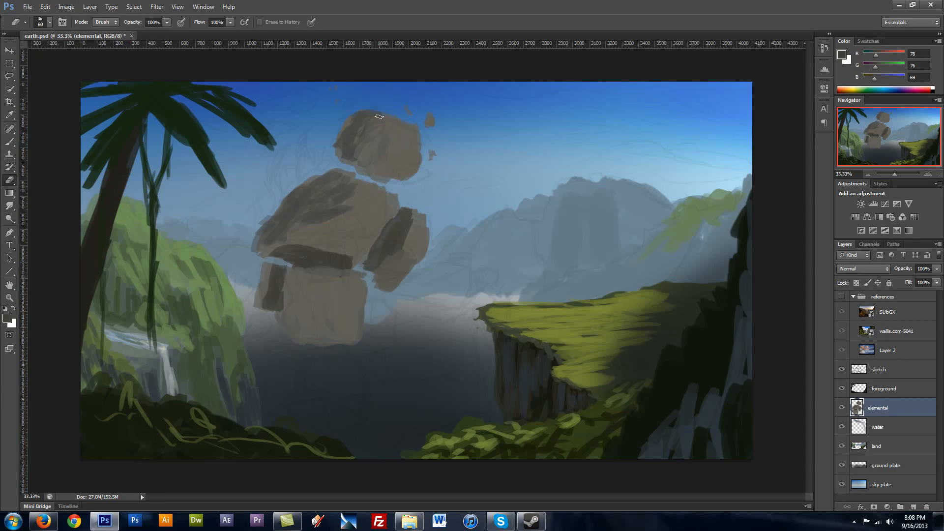
{"action": "key", "text": "b"}
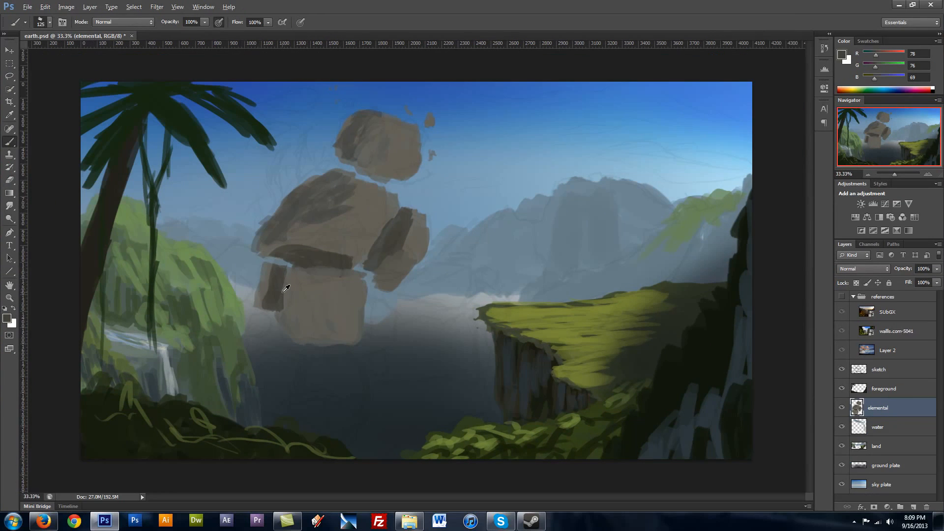
Step: Shade the bottom of the midsection rock with a darker grey, enlarging the brush to 300 px
{"action": "left_click", "coordinate": [310, 314], "text": "alt"}
{"action": "left_click", "coordinate": [7, 318]}
{"action": "left_click", "coordinate": [172, 341]}
{"action": "left_click", "coordinate": [395, 257]}
{"action": "key", "text": "bracketright"}
{"action": "key", "text": "bracketright"}
{"action": "key", "text": "bracketright"}
{"action": "key", "text": "bracketright"}
{"action": "key", "text": "bracketright"}
{"action": "mouse_move", "coordinate": [344, 308]}
{"action": "left_mouse_down"}
{"action": "mouse_move", "coordinate": [303, 315]}
{"action": "mouse_move", "coordinate": [341, 333]}
{"action": "mouse_move", "coordinate": [331, 331]}
{"action": "mouse_move", "coordinate": [366, 327]}
{"action": "left_mouse_up"}
Step: Block in the lower body rocks beneath the midsection in dark grey RGB 66, 64, 58 at 100 px, undoing the first strokes
{"action": "left_click", "coordinate": [8, 318]}
{"action": "left_click", "coordinate": [176, 357]}
{"action": "left_click", "coordinate": [395, 257]}
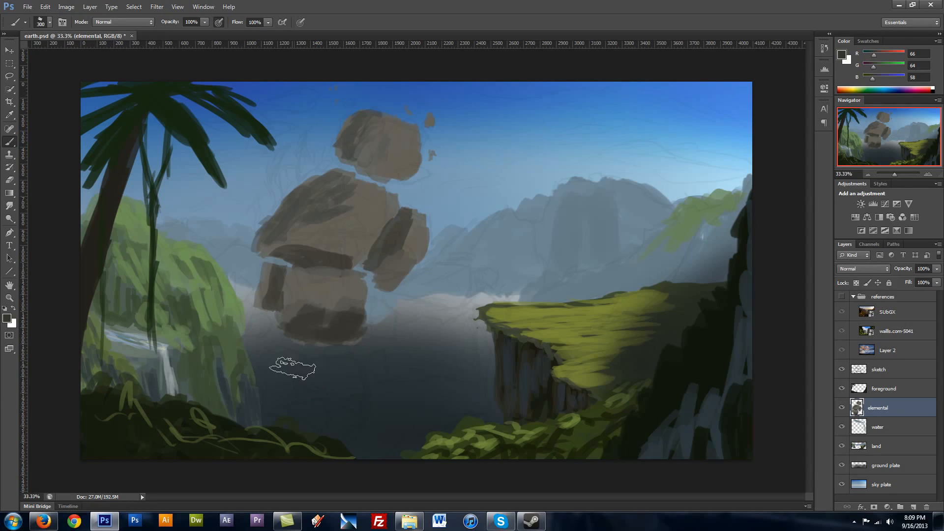
{"action": "key", "text": "bracketleft"}
{"action": "key", "text": "bracketleft"}
{"action": "key", "text": "bracketleft"}
{"action": "key", "text": "bracketleft"}
{"action": "key", "text": "bracketleft"}
{"action": "key", "text": "bracketleft"}
{"action": "mouse_move", "coordinate": [305, 363]}
{"action": "left_mouse_down"}
{"action": "mouse_move", "coordinate": [358, 415]}
{"action": "mouse_move", "coordinate": [337, 427]}
{"action": "mouse_move", "coordinate": [315, 396]}
{"action": "mouse_move", "coordinate": [338, 395]}
{"action": "left_mouse_up"}
{"action": "key", "text": "ctrl+alt+z"}
{"action": "key", "text": "ctrl+alt+z"}
{"action": "key", "text": "ctrl+alt+z"}
{"action": "key", "text": "e"}
{"action": "key", "text": "b"}
{"action": "mouse_move", "coordinate": [270, 363]}
{"action": "left_mouse_down"}
{"action": "mouse_move", "coordinate": [294, 356]}
{"action": "mouse_move", "coordinate": [348, 415]}
{"action": "mouse_move", "coordinate": [326, 421]}
{"action": "mouse_move", "coordinate": [347, 429]}
{"action": "left_mouse_up"}
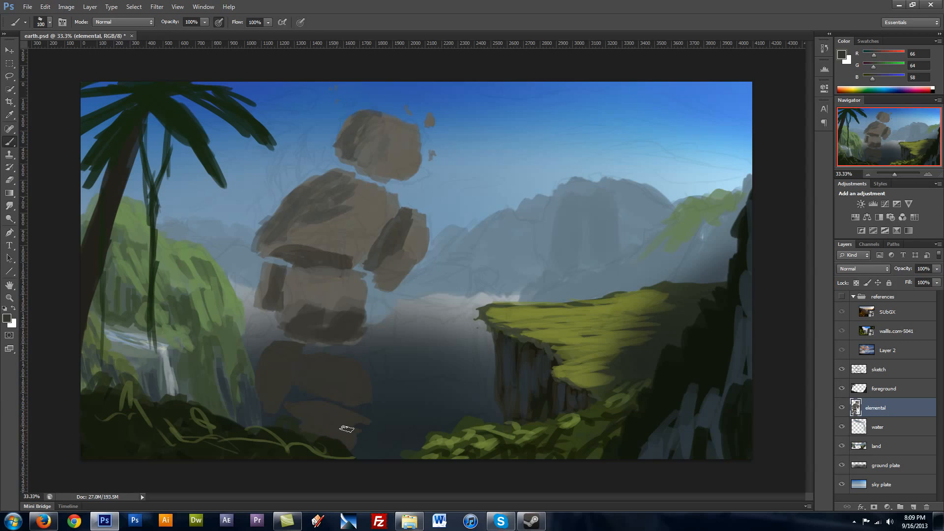
Step: Add a small shaded rock beside the midsection's lower right edge using sampled greys
{"action": "mouse_move", "coordinate": [377, 306]}
{"action": "left_mouse_down"}
{"action": "mouse_move", "coordinate": [389, 325]}
{"action": "mouse_move", "coordinate": [382, 328]}
{"action": "left_mouse_up"}
{"action": "key", "text": "ctrl+z"}
{"action": "left_click", "coordinate": [357, 282], "text": "alt"}
{"action": "left_click", "coordinate": [351, 308], "text": "alt"}
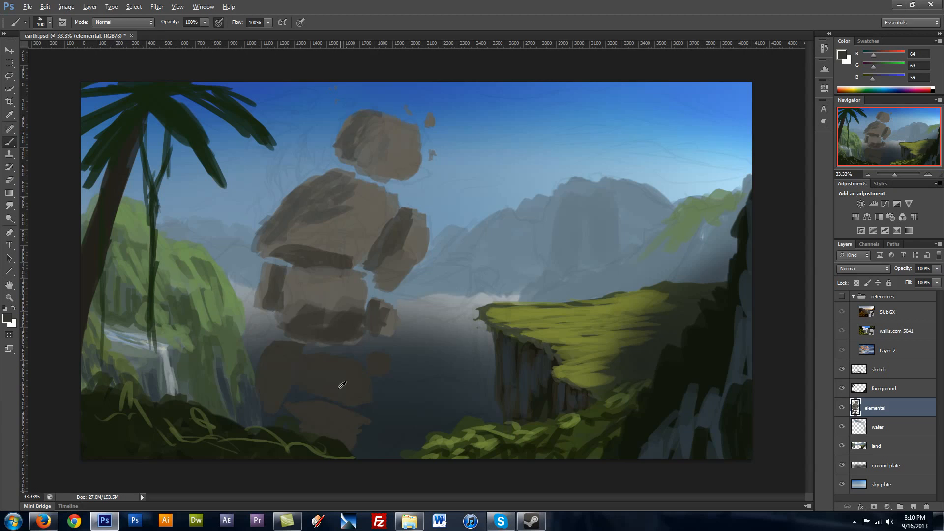
Step: Shade the upper edge and gaps of the lower body rocks with darker grey RGB 49, 48, 44
{"action": "left_click", "coordinate": [7, 318]}
{"action": "left_click", "coordinate": [172, 364]}
{"action": "left_click", "coordinate": [393, 257]}
{"action": "mouse_move", "coordinate": [312, 350]}
{"action": "left_mouse_down"}
{"action": "mouse_move", "coordinate": [358, 361]}
{"action": "mouse_move", "coordinate": [301, 382]}
{"action": "left_mouse_up"}
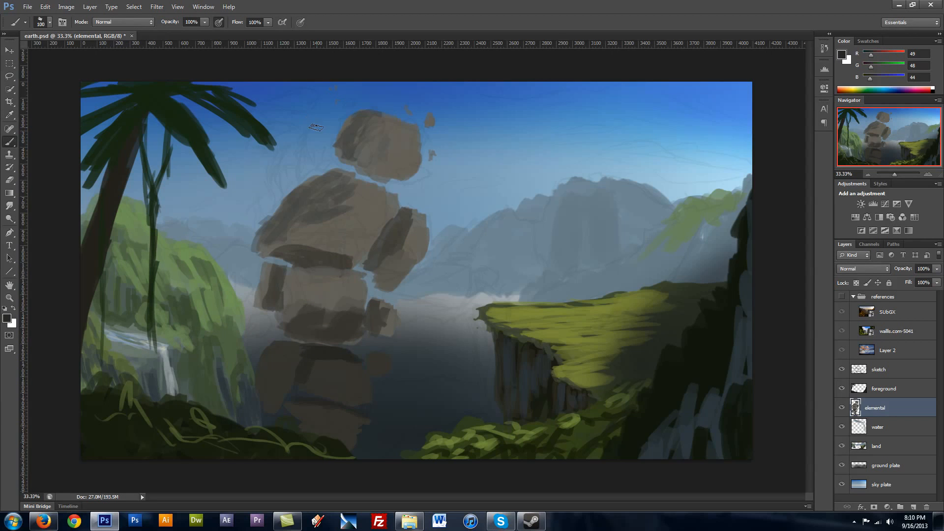
Step: Block in a large rock right of the lower body and touch up the shoulder and torso shading
{"action": "mouse_move", "coordinate": [376, 383]}
{"action": "left_mouse_down"}
{"action": "mouse_move", "coordinate": [408, 406]}
{"action": "mouse_move", "coordinate": [379, 367]}
{"action": "left_mouse_up"}
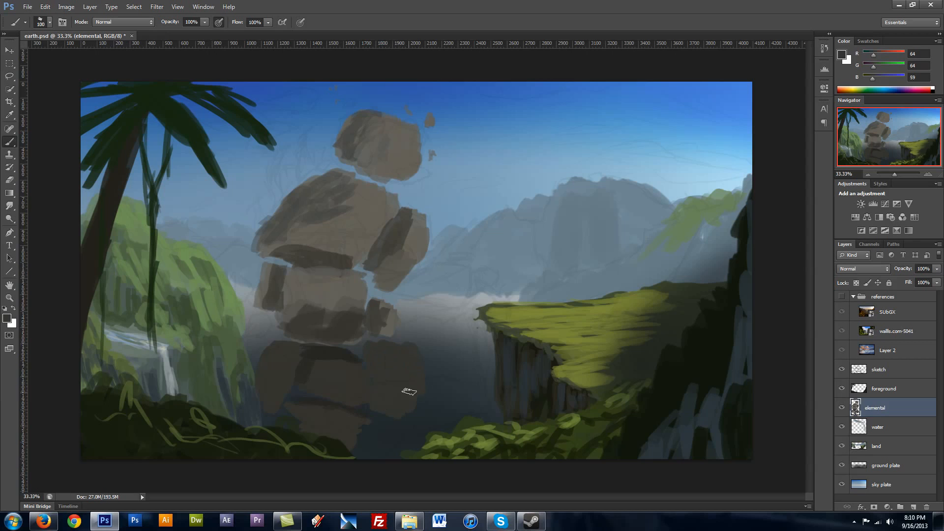
{"action": "left_click", "coordinate": [416, 246], "text": "alt"}
{"action": "left_click_drag", "start_coordinate": [408, 227], "coordinate": [399, 245]}
{"action": "left_click", "coordinate": [317, 212], "text": "alt"}
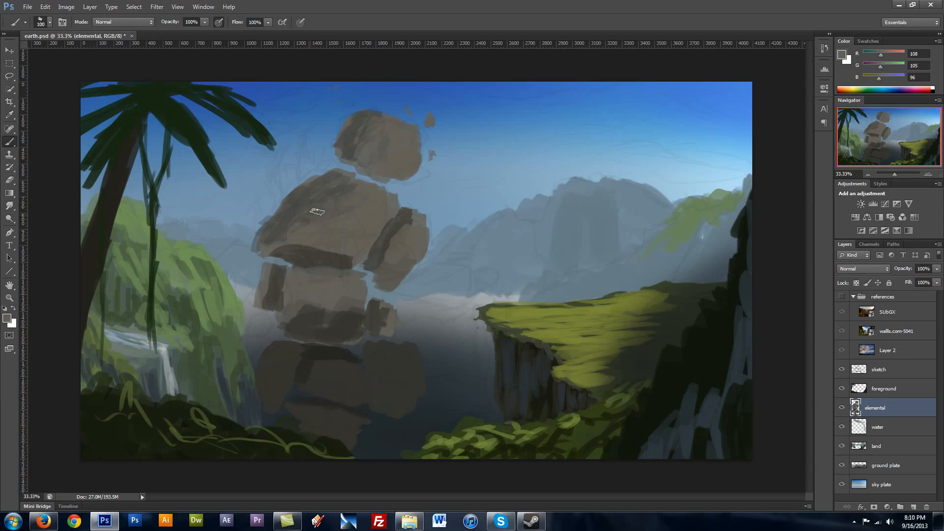
Step: Try adding another dark grey rock at the canvas bottom beside the elemental's base
{"action": "left_click", "coordinate": [414, 396], "text": "alt"}
{"action": "left_click_drag", "start_coordinate": [418, 427], "coordinate": [379, 462]}
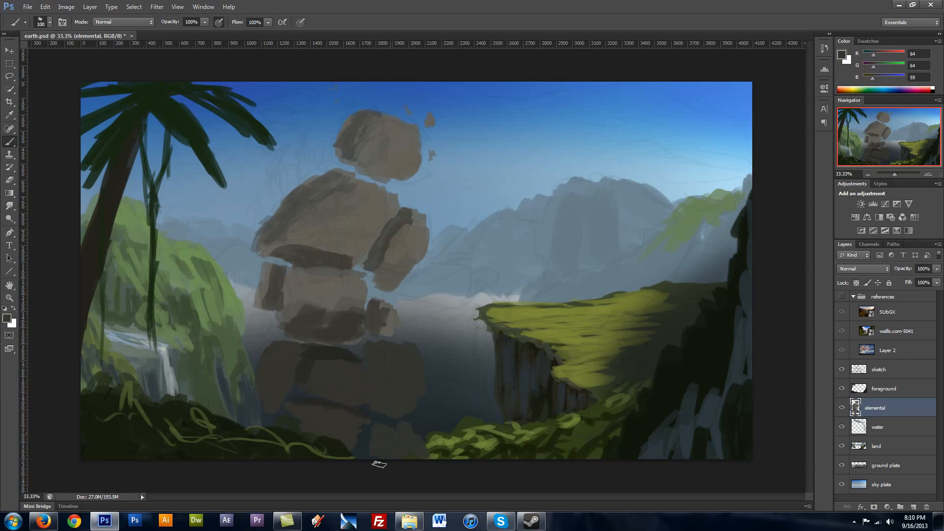
{"action": "key", "text": "e"}
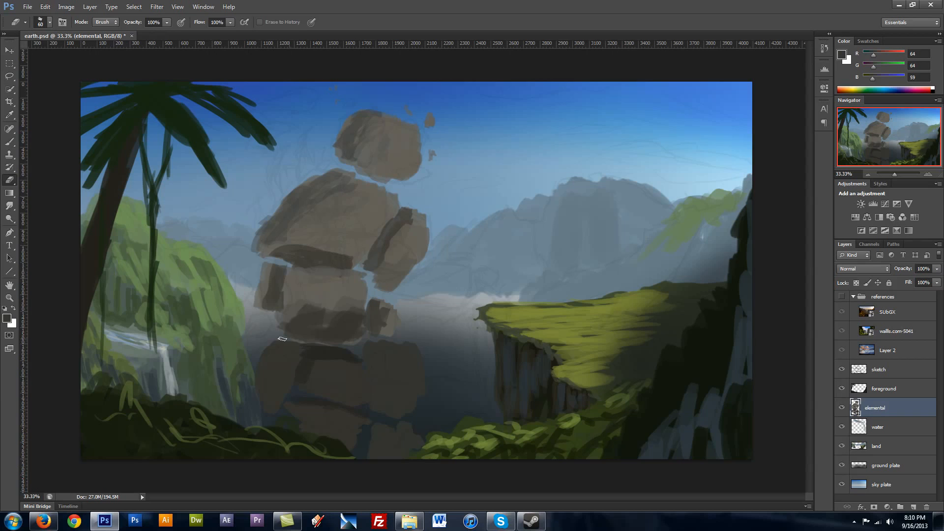
{"action": "key", "text": "b"}
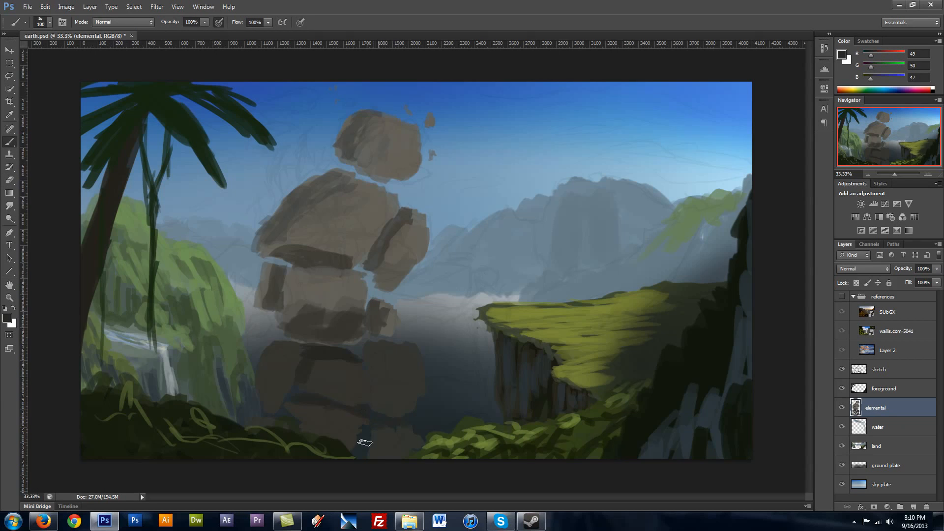
{"action": "key", "text": "ctrl+alt+z"}
{"action": "key", "text": "ctrl+alt+z"}
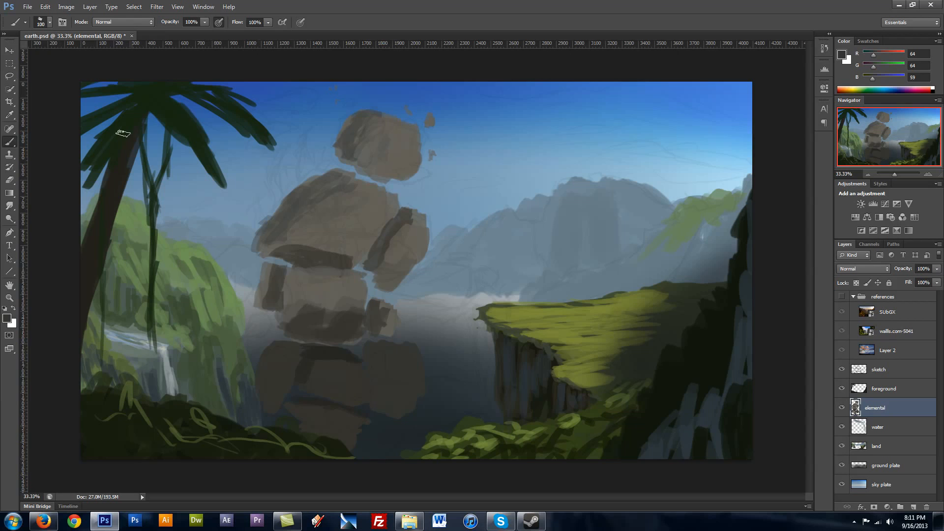
Step: Try a free transform on the lassoed torso and shoulder rocks
{"action": "key", "text": "l"}
{"action": "mouse_move", "coordinate": [280, 267]}
{"action": "left_mouse_down"}
{"action": "mouse_move", "coordinate": [332, 158]}
{"action": "mouse_move", "coordinate": [283, 265]}
{"action": "left_mouse_up"}
{"action": "key", "text": "ctrl+t"}
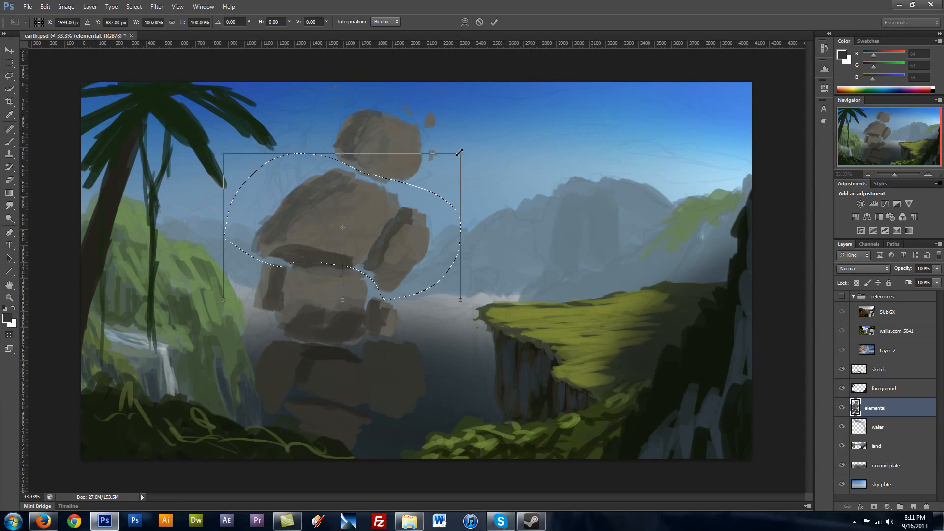
{"action": "key", "text": "Return"}
{"action": "key", "text": "ctrl+d"}
{"action": "key", "text": "b"}
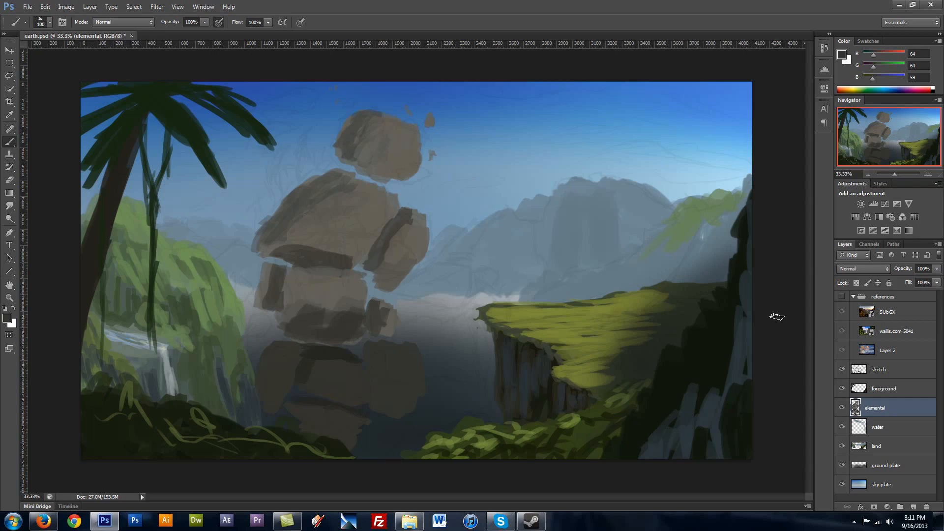
Step: On the land layer, paint rocky shadows on the hillside behind the grassy cliff in blue-grey RGB 81, 94, 101
{"action": "left_click", "coordinate": [892, 450]}
{"action": "left_click", "coordinate": [652, 259], "text": "alt"}
{"action": "left_click", "coordinate": [6, 318]}
{"action": "left_click", "coordinate": [191, 338]}
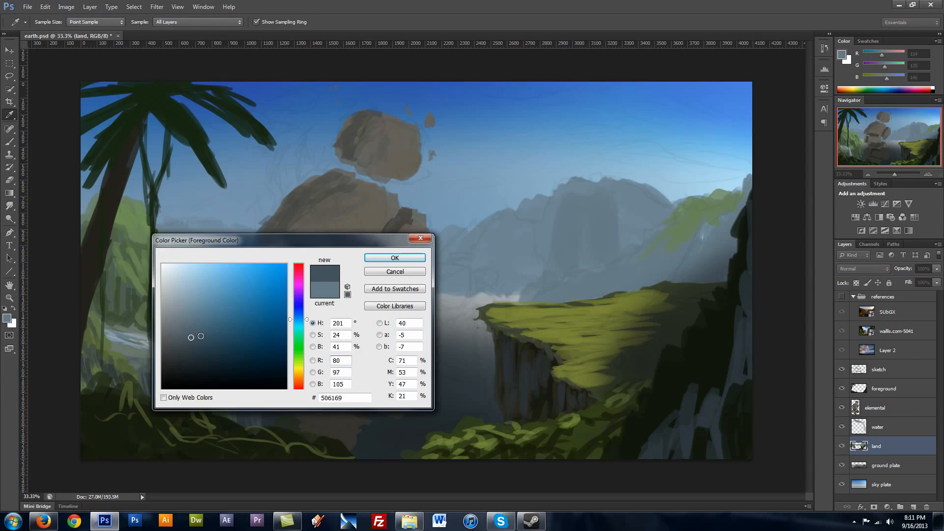
{"action": "mouse_move", "coordinate": [302, 320]}
{"action": "left_mouse_down"}
{"action": "mouse_move", "coordinate": [308, 336]}
{"action": "mouse_move", "coordinate": [327, 301]}
{"action": "mouse_move", "coordinate": [315, 319]}
{"action": "left_mouse_up"}
{"action": "left_click", "coordinate": [186, 339]}
{"action": "left_click", "coordinate": [393, 259]}
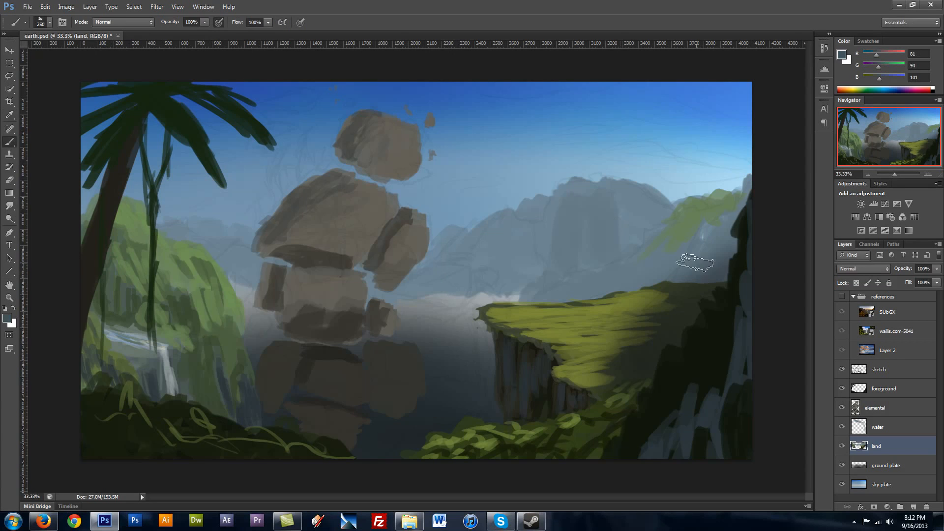
{"action": "left_click_drag", "start_coordinate": [722, 235], "coordinate": [682, 278]}
{"action": "left_click_drag", "start_coordinate": [745, 187], "coordinate": [715, 259]}
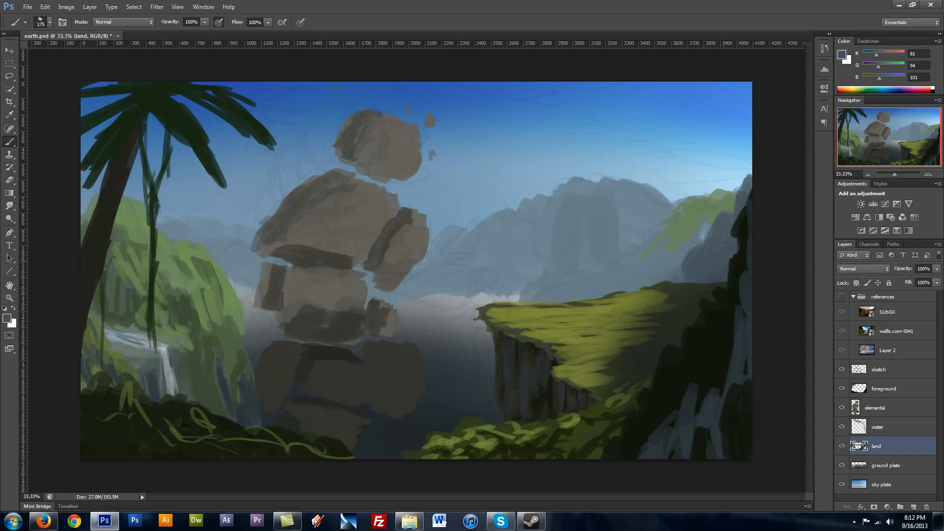
Step: Extend the blue-grey slope down to the left along the far edge of the grassy cliff at 175 px
{"action": "left_click_drag", "start_coordinate": [694, 227], "coordinate": [620, 278]}
{"action": "mouse_move", "coordinate": [683, 246]}
{"action": "left_mouse_down"}
{"action": "mouse_move", "coordinate": [586, 289]}
{"action": "mouse_move", "coordinate": [634, 263]}
{"action": "mouse_move", "coordinate": [609, 253]}
{"action": "left_mouse_up"}
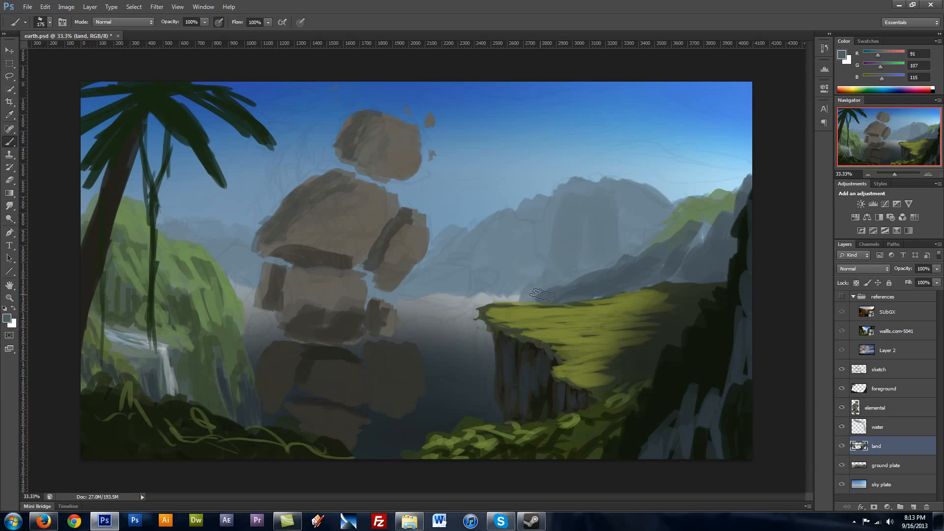
{"action": "left_click_drag", "start_coordinate": [539, 295], "coordinate": [487, 301]}
Step: Darken the face of the large distant mountain with broad blue-grey strokes
{"action": "left_click_drag", "start_coordinate": [566, 204], "coordinate": [538, 252]}
{"action": "left_click_drag", "start_coordinate": [565, 195], "coordinate": [577, 220]}
{"action": "left_click_drag", "start_coordinate": [624, 199], "coordinate": [632, 237]}
Step: Paint the lower distant ridges between the large mountain and the elemental with lighter and darker blue-grey strokes
{"action": "left_click", "coordinate": [569, 267], "text": "alt"}
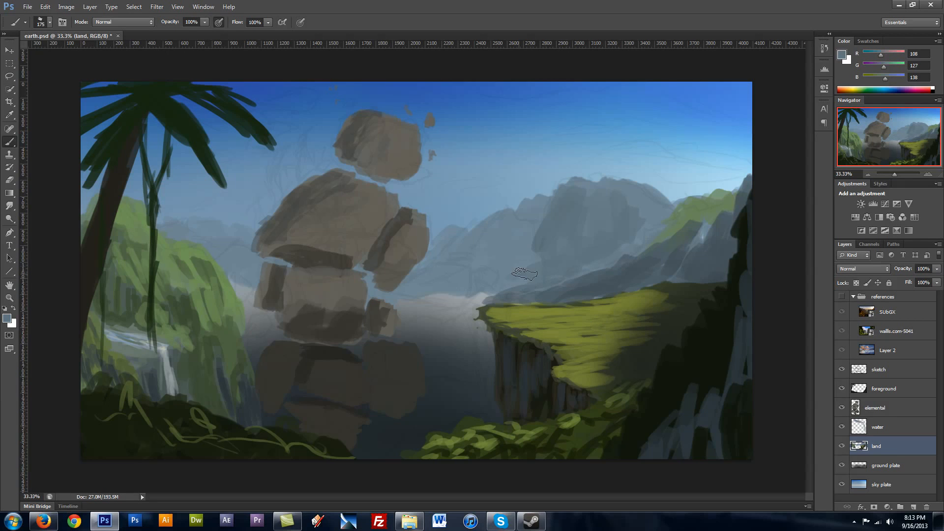
{"action": "left_click_drag", "start_coordinate": [524, 270], "coordinate": [486, 294]}
{"action": "left_click_drag", "start_coordinate": [530, 268], "coordinate": [474, 278]}
{"action": "mouse_move", "coordinate": [494, 224]}
{"action": "left_mouse_down"}
{"action": "mouse_move", "coordinate": [439, 275]}
{"action": "mouse_move", "coordinate": [423, 307]}
{"action": "left_mouse_up"}
{"action": "left_click", "coordinate": [440, 305], "text": "alt"}
{"action": "left_click", "coordinate": [7, 319]}
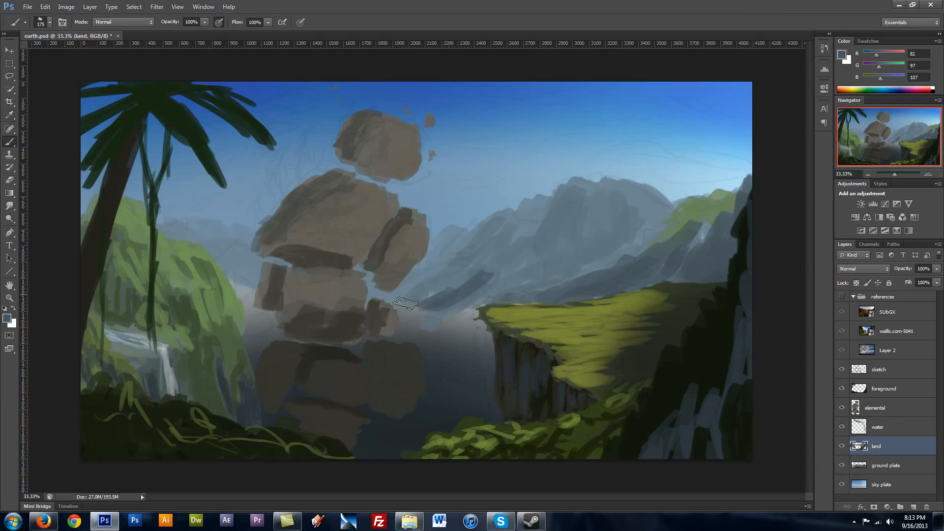
{"action": "mouse_move", "coordinate": [511, 276]}
{"action": "left_mouse_down"}
{"action": "mouse_move", "coordinate": [432, 319]}
{"action": "mouse_move", "coordinate": [451, 261]}
{"action": "left_mouse_up"}
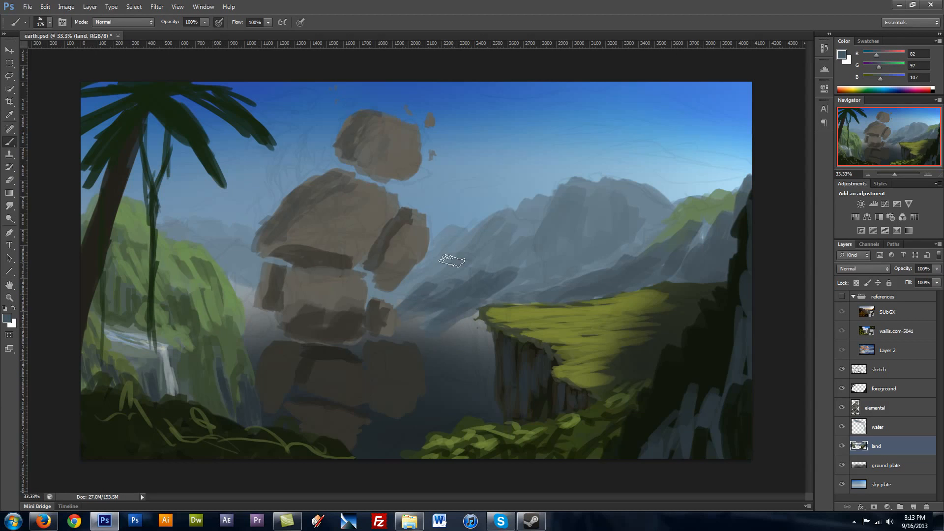
Step: Tint the hazy hills left of the elemental with muted green RGB 121, 149, 121
{"action": "left_click", "coordinate": [269, 295], "text": "alt"}
{"action": "left_click", "coordinate": [7, 318]}
{"action": "left_click", "coordinate": [196, 313]}
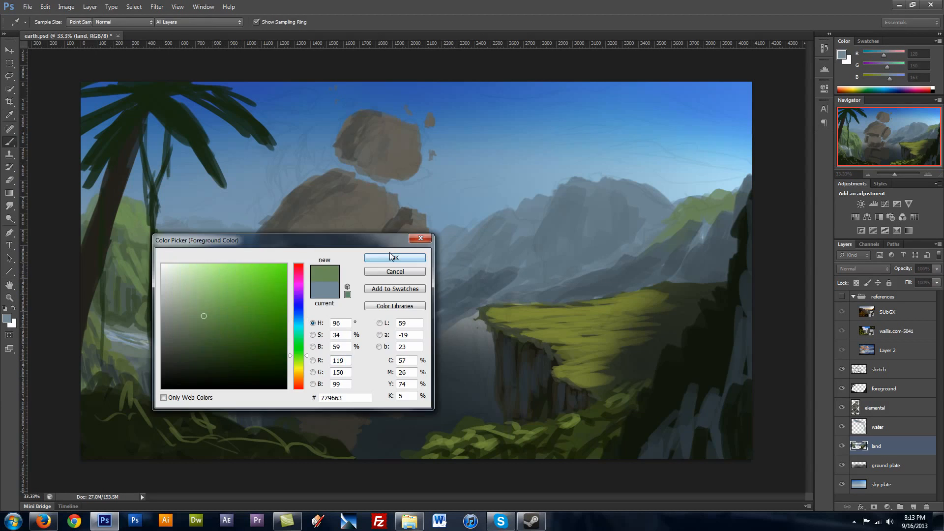
{"action": "left_click", "coordinate": [400, 256]}
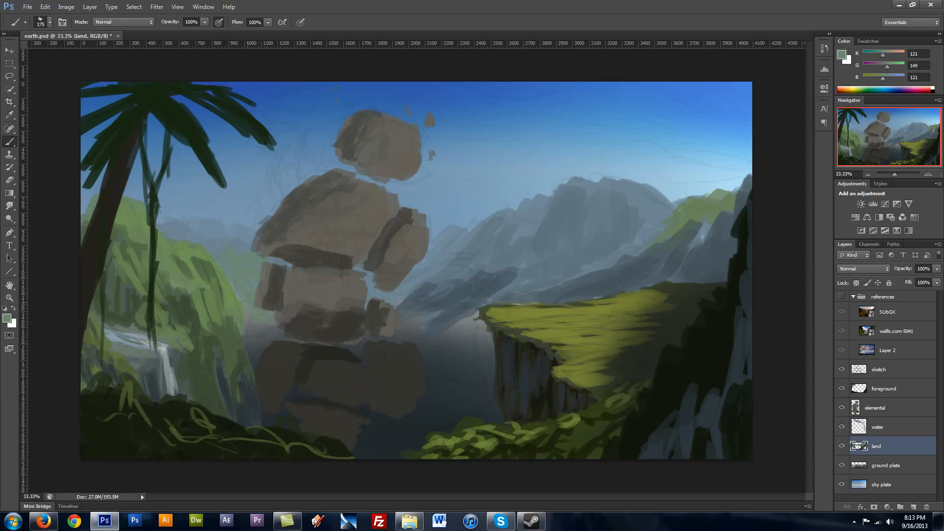
Step: Move the elemental slightly up and to the right, and make the land layer active again
{"action": "key", "text": "v"}
{"action": "left_click_drag", "start_coordinate": [302, 268], "coordinate": [306, 274]}
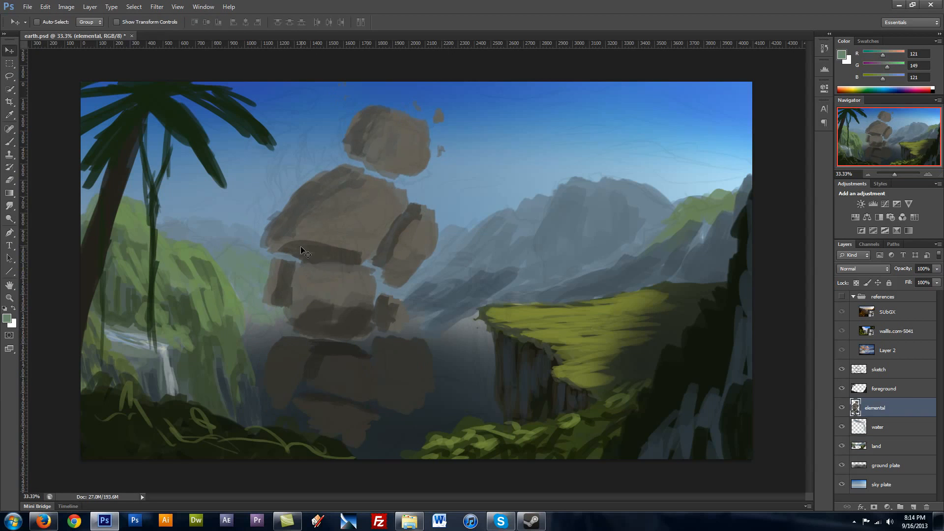
{"action": "left_click", "coordinate": [907, 446]}
Step: Paint a dark green patch behind the elemental's base at the bottom of the valley
{"action": "key", "text": "b"}
{"action": "left_click", "coordinate": [7, 319]}
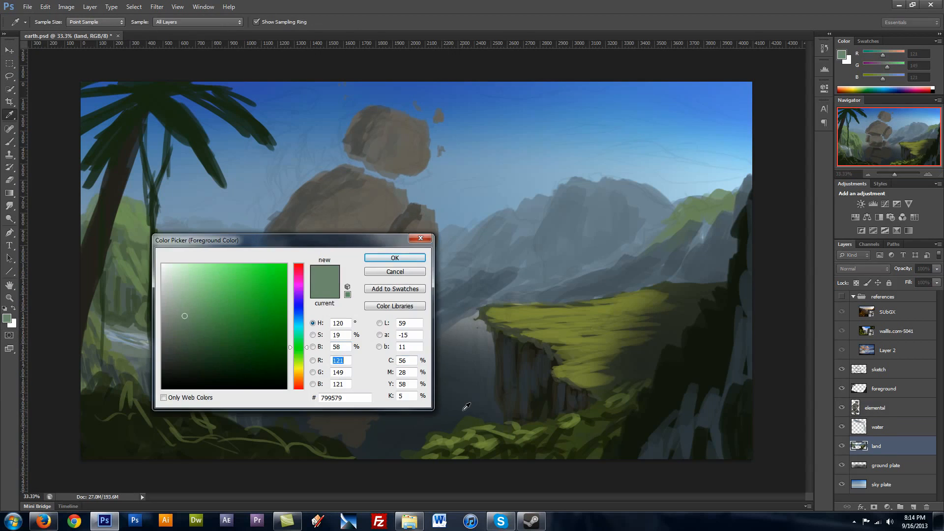
{"action": "left_click", "coordinate": [463, 408]}
{"action": "left_click", "coordinate": [299, 348]}
{"action": "left_click", "coordinate": [190, 345]}
{"action": "left_click", "coordinate": [395, 258]}
Step: Darken the ground around the elemental's base with dark green RGB 38, 48, 37 using a large brush
{"action": "left_click", "coordinate": [7, 319]}
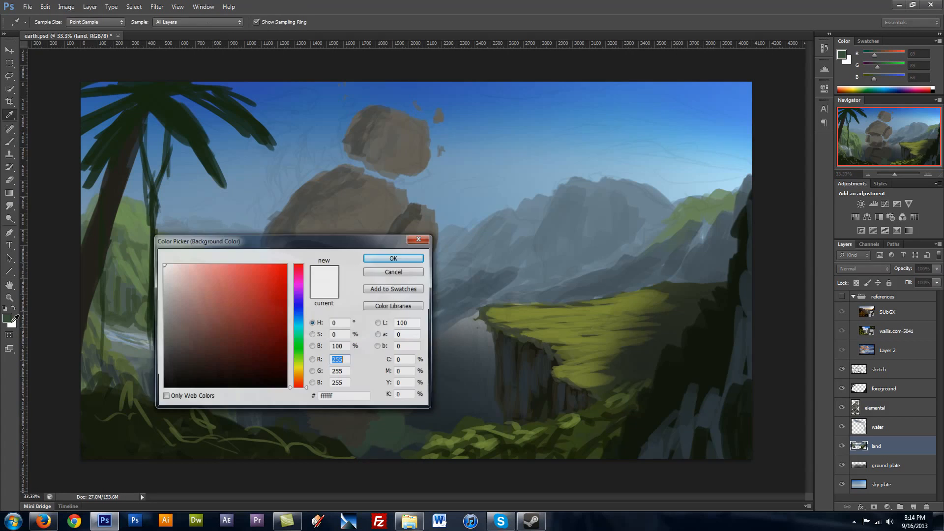
{"action": "left_click", "coordinate": [189, 352]}
{"action": "left_click", "coordinate": [395, 257]}
{"action": "left_click", "coordinate": [7, 319]}
{"action": "left_click", "coordinate": [190, 365]}
{"action": "left_click", "coordinate": [395, 257]}
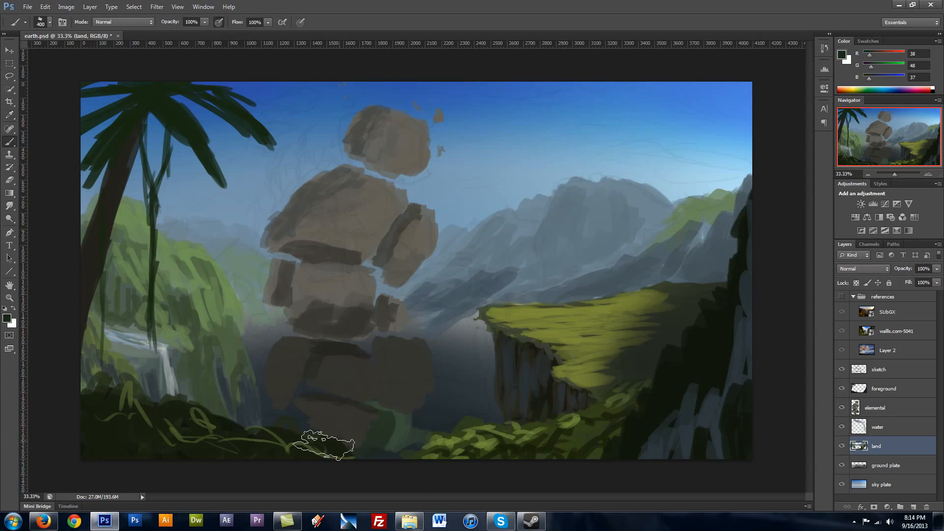
{"action": "left_click_drag", "start_coordinate": [385, 443], "coordinate": [432, 432]}
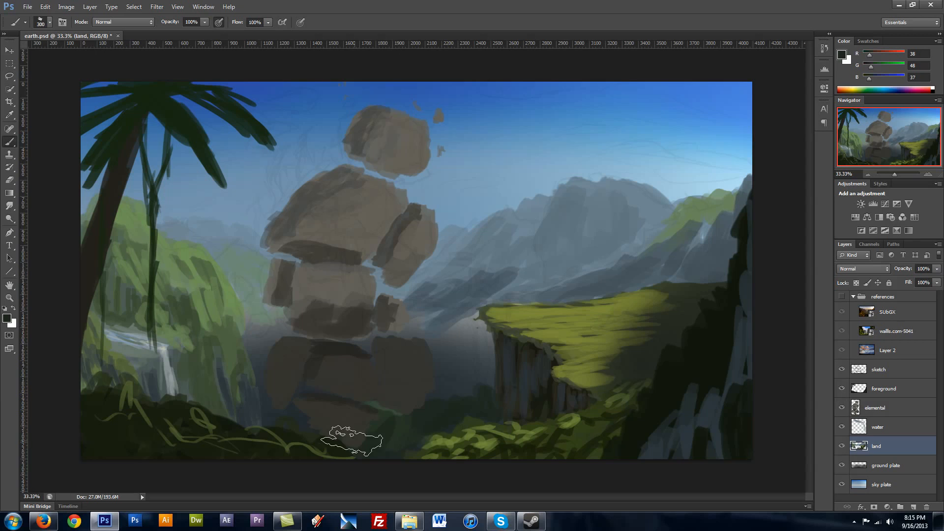
Step: Darken the valley on both sides of the elemental's base, up to the rocky cliff face, with varied brush sizes
{"action": "key", "text": "bracketleft"}
{"action": "key", "text": "bracketleft"}
{"action": "key", "text": "bracketleft"}
{"action": "key", "text": "bracketleft"}
{"action": "key", "text": "bracketright"}
{"action": "key", "text": "bracketright"}
{"action": "key", "text": "bracketright"}
{"action": "left_click_drag", "start_coordinate": [291, 448], "coordinate": [262, 357]}
{"action": "key", "text": "bracketright"}
{"action": "key", "text": "bracketright"}
{"action": "key", "text": "bracketleft"}
{"action": "key", "text": "bracketleft"}
{"action": "key", "text": "bracketleft"}
{"action": "key", "text": "bracketleft"}
{"action": "key", "text": "bracketleft"}
{"action": "key", "text": "bracketleft"}
{"action": "key", "text": "bracketleft"}
{"action": "key", "text": "bracketleft"}
{"action": "mouse_move", "coordinate": [452, 392]}
{"action": "left_mouse_down"}
{"action": "mouse_move", "coordinate": [459, 319]}
{"action": "mouse_move", "coordinate": [480, 339]}
{"action": "mouse_move", "coordinate": [481, 369]}
{"action": "left_mouse_up"}
Step: Paint a dark ridge across the lower mountains behind the grassy cliff top using a large brush
{"action": "key", "text": "bracketright"}
{"action": "key", "text": "bracketright"}
{"action": "key", "text": "bracketright"}
{"action": "key", "text": "bracketright"}
{"action": "key", "text": "bracketright"}
{"action": "key", "text": "bracketright"}
{"action": "mouse_move", "coordinate": [442, 332]}
{"action": "left_mouse_down"}
{"action": "mouse_move", "coordinate": [411, 342]}
{"action": "mouse_move", "coordinate": [437, 315]}
{"action": "mouse_move", "coordinate": [595, 284]}
{"action": "mouse_move", "coordinate": [698, 230]}
{"action": "mouse_move", "coordinate": [690, 271]}
{"action": "mouse_move", "coordinate": [675, 273]}
{"action": "left_mouse_up"}
Step: Extend the dark ridge up the slope beside the foreground rock wall, using a smaller brush and colours sampled from the mountains
{"action": "key", "text": "bracketleft"}
{"action": "key", "text": "bracketleft"}
{"action": "key", "text": "bracketleft"}
{"action": "key", "text": "bracketleft"}
{"action": "left_click", "coordinate": [465, 311], "text": "alt"}
{"action": "left_click", "coordinate": [621, 280], "text": "alt"}
{"action": "mouse_move", "coordinate": [683, 275]}
{"action": "left_mouse_down"}
{"action": "mouse_move", "coordinate": [722, 249]}
{"action": "mouse_move", "coordinate": [748, 185]}
{"action": "left_mouse_up"}
{"action": "left_click_drag", "start_coordinate": [745, 194], "coordinate": [708, 258]}
Step: Paint olive green RGB 120, 133, 54 highlights on the upper slope beside the foreground rock wall, and change the screen mode
{"action": "left_click", "coordinate": [672, 229], "text": "alt"}
{"action": "left_click", "coordinate": [7, 318]}
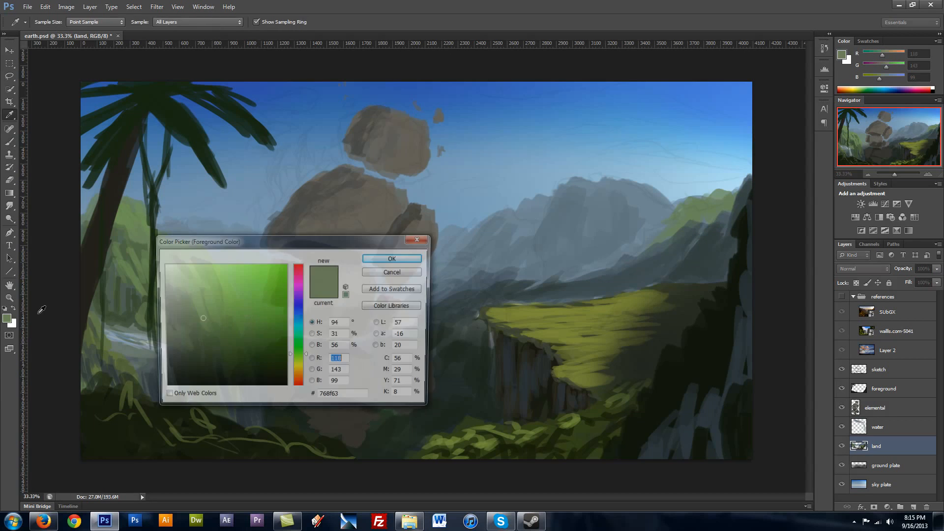
{"action": "left_click", "coordinate": [201, 342]}
{"action": "left_click", "coordinate": [394, 257]}
{"action": "mouse_move", "coordinate": [671, 231]}
{"action": "left_mouse_down"}
{"action": "mouse_move", "coordinate": [698, 209]}
{"action": "mouse_move", "coordinate": [734, 207]}
{"action": "left_mouse_up"}
{"action": "key", "text": "bracketleft"}
{"action": "key", "text": "bracketleft"}
{"action": "key", "text": "bracketleft"}
{"action": "key", "text": "f"}
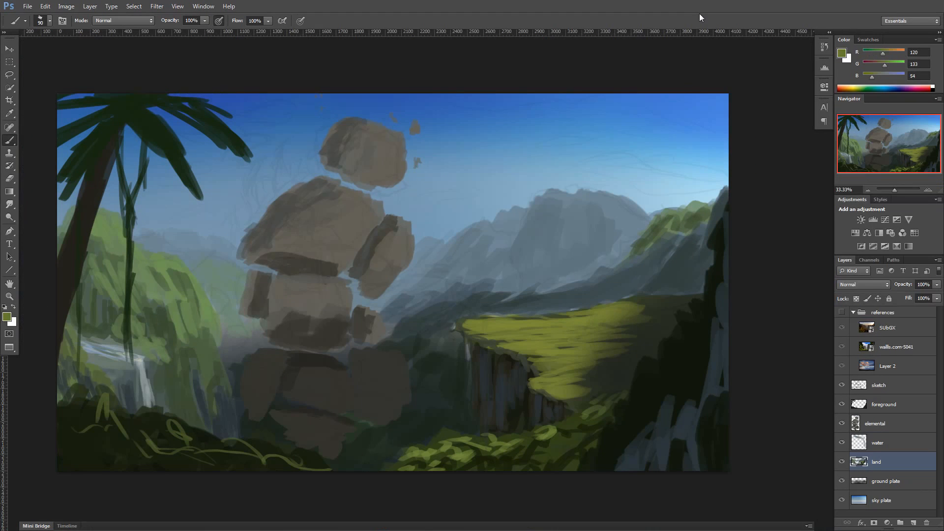
Step: Paint sampled slope tones and green grass patches down the hillside behind the grassy cliff top
{"action": "key", "text": "ctrl+l"}
{"action": "key", "text": "Return"}
{"action": "left_click", "coordinate": [518, 292], "text": "alt"}
{"action": "left_click_drag", "start_coordinate": [524, 296], "coordinate": [560, 274]}
{"action": "left_click_drag", "start_coordinate": [546, 292], "coordinate": [623, 264]}
{"action": "mouse_move", "coordinate": [649, 278]}
{"action": "left_mouse_down"}
{"action": "mouse_move", "coordinate": [682, 240]}
{"action": "mouse_move", "coordinate": [674, 236]}
{"action": "left_mouse_up"}
{"action": "left_click_drag", "start_coordinate": [628, 256], "coordinate": [601, 265]}
{"action": "left_click", "coordinate": [704, 215], "text": "alt"}
{"action": "mouse_move", "coordinate": [708, 208]}
{"action": "left_mouse_down"}
{"action": "mouse_move", "coordinate": [692, 220]}
{"action": "mouse_move", "coordinate": [691, 238]}
{"action": "left_mouse_up"}
{"action": "mouse_move", "coordinate": [677, 233]}
{"action": "left_mouse_down"}
{"action": "mouse_move", "coordinate": [620, 262]}
{"action": "mouse_move", "coordinate": [660, 280]}
{"action": "left_mouse_up"}
{"action": "left_click_drag", "start_coordinate": [700, 252], "coordinate": [686, 268]}
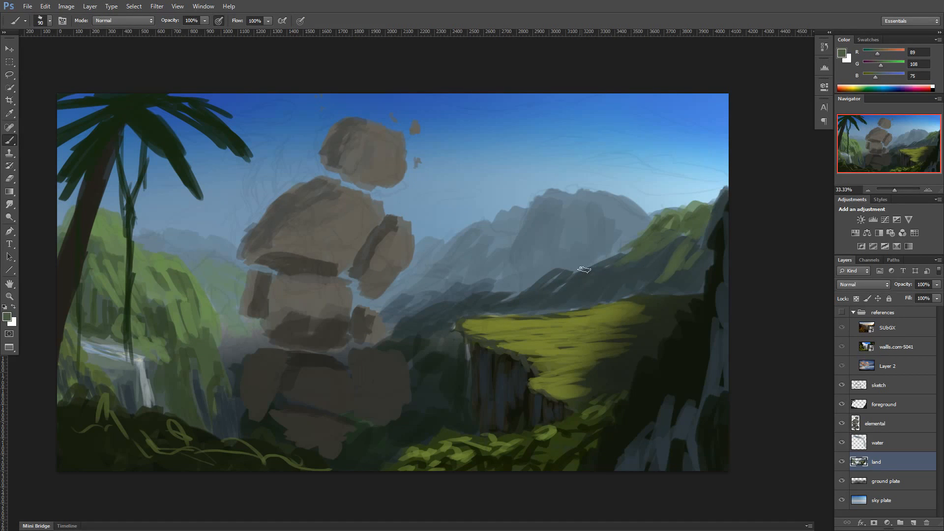
Step: Extend the hillside vegetation down to the grassy cliff top with strokes of muted green RGB 89, 108, 75
{"action": "left_click_drag", "start_coordinate": [619, 268], "coordinate": [566, 290]}
{"action": "left_click_drag", "start_coordinate": [564, 283], "coordinate": [519, 299]}
{"action": "left_click_drag", "start_coordinate": [645, 276], "coordinate": [632, 291]}
{"action": "left_click_drag", "start_coordinate": [662, 273], "coordinate": [655, 289]}
{"action": "left_click_drag", "start_coordinate": [698, 262], "coordinate": [677, 285]}
{"action": "left_click_drag", "start_coordinate": [600, 299], "coordinate": [551, 311]}
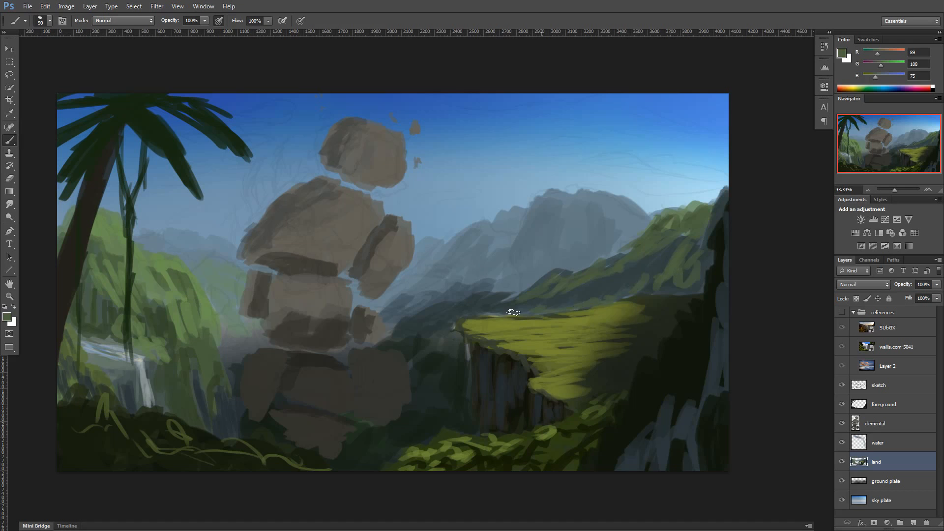
Step: Paint a hazy hill just left of the elemental in muted teal RGB 89, 113, 104 with a 150 px brush
{"action": "left_click", "coordinate": [221, 272], "text": "alt"}
{"action": "left_click", "coordinate": [7, 317]}
{"action": "left_click", "coordinate": [188, 333]}
{"action": "left_click", "coordinate": [394, 257]}
{"action": "key", "text": "bracketright"}
{"action": "key", "text": "bracketright"}
{"action": "key", "text": "bracketright"}
{"action": "mouse_move", "coordinate": [209, 266]}
{"action": "left_mouse_down"}
{"action": "mouse_move", "coordinate": [241, 293]}
{"action": "mouse_move", "coordinate": [216, 294]}
{"action": "left_mouse_up"}
{"action": "left_click_drag", "start_coordinate": [235, 276], "coordinate": [249, 328]}
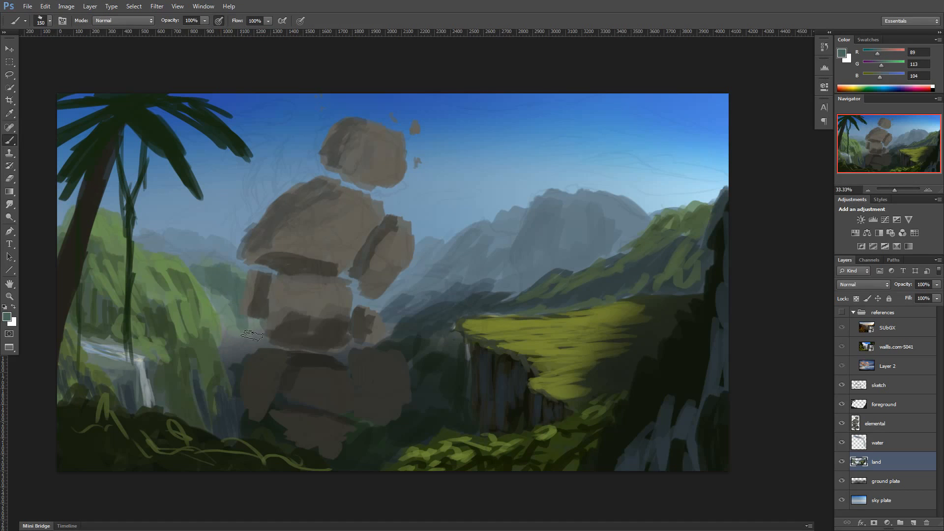
Step: Hide the elemental layer and extend the hazy teal hillside down to the valley floor
{"action": "left_click", "coordinate": [842, 422]}
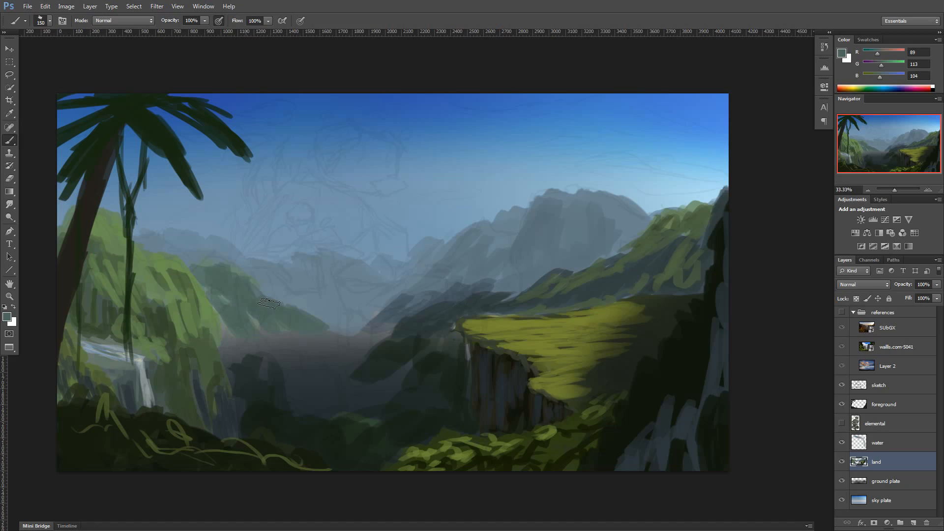
{"action": "left_click_drag", "start_coordinate": [197, 252], "coordinate": [275, 299]}
{"action": "left_click_drag", "start_coordinate": [325, 322], "coordinate": [362, 334]}
Step: Paint a green ledge in RGB 83, 104, 70 extending from the waterfall hillside into the valley
{"action": "left_click", "coordinate": [214, 305], "text": "alt"}
{"action": "mouse_move", "coordinate": [217, 325]}
{"action": "left_mouse_down"}
{"action": "mouse_move", "coordinate": [252, 358]}
{"action": "mouse_move", "coordinate": [275, 356]}
{"action": "left_mouse_up"}
{"action": "left_click", "coordinate": [228, 341], "text": "alt"}
{"action": "mouse_move", "coordinate": [227, 347]}
{"action": "left_mouse_down"}
{"action": "mouse_move", "coordinate": [240, 371]}
{"action": "mouse_move", "coordinate": [265, 381]}
{"action": "left_mouse_up"}
{"action": "left_click_drag", "start_coordinate": [255, 343], "coordinate": [286, 377]}
{"action": "left_click_drag", "start_coordinate": [229, 330], "coordinate": [260, 339]}
{"action": "left_click_drag", "start_coordinate": [265, 341], "coordinate": [309, 372]}
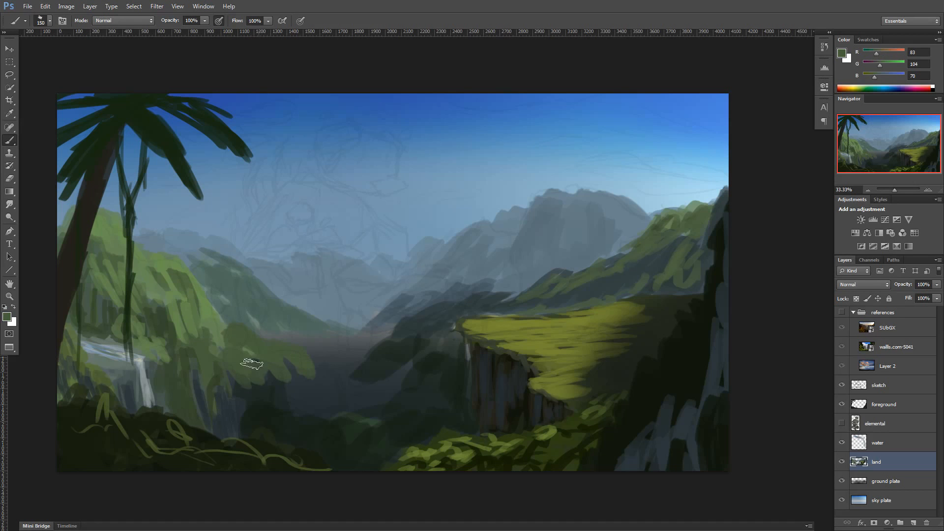
{"action": "left_click_drag", "start_coordinate": [242, 366], "coordinate": [255, 397]}
{"action": "left_click_drag", "start_coordinate": [290, 367], "coordinate": [295, 406]}
Step: Block in a dark cliff face beneath the green ledge using the dark green sampled from the valley bottom
{"action": "left_click", "coordinate": [266, 412], "text": "alt"}
{"action": "left_click_drag", "start_coordinate": [244, 378], "coordinate": [260, 403]}
{"action": "left_click_drag", "start_coordinate": [260, 369], "coordinate": [282, 403]}
{"action": "left_click_drag", "start_coordinate": [282, 362], "coordinate": [296, 396]}
{"action": "left_click_drag", "start_coordinate": [236, 350], "coordinate": [252, 388]}
Step: Add vertical rock strokes in dark blue-grey RGB 51, 61, 65 to the cliff face below the ledge
{"action": "left_click", "coordinate": [344, 394], "text": "alt"}
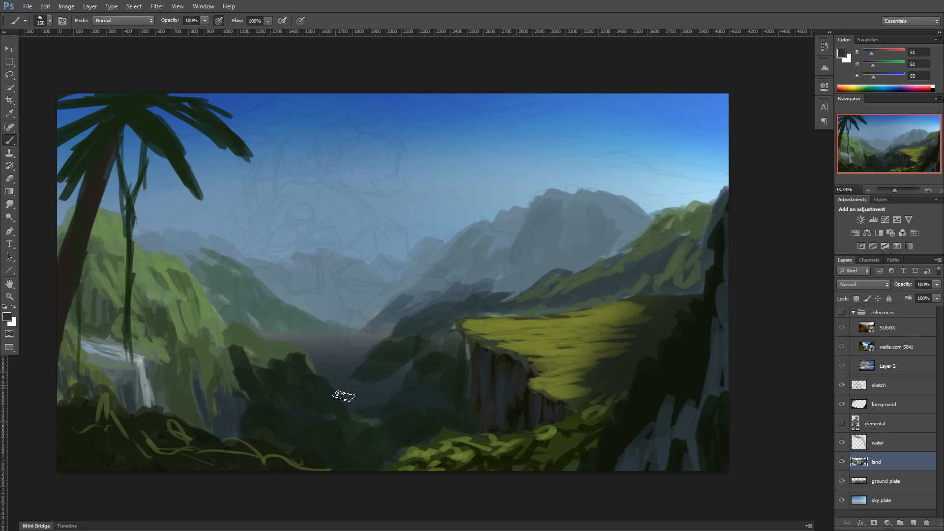
{"action": "left_click_drag", "start_coordinate": [367, 388], "coordinate": [367, 411]}
{"action": "left_click_drag", "start_coordinate": [317, 381], "coordinate": [322, 403]}
{"action": "mouse_move", "coordinate": [259, 379]}
{"action": "left_mouse_down"}
{"action": "mouse_move", "coordinate": [261, 414]}
{"action": "mouse_move", "coordinate": [279, 409]}
{"action": "left_mouse_up"}
{"action": "left_click_drag", "start_coordinate": [299, 380], "coordinate": [303, 407]}
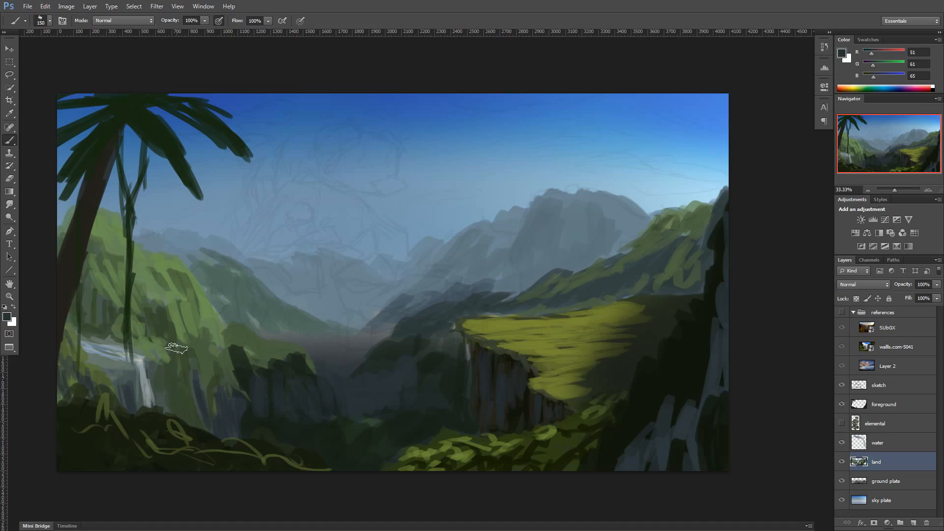
Step: Erase the distant mountains between the two hillsides with a 125 px eraser to open a V-shaped gap to the sky
{"action": "key", "text": "e"}
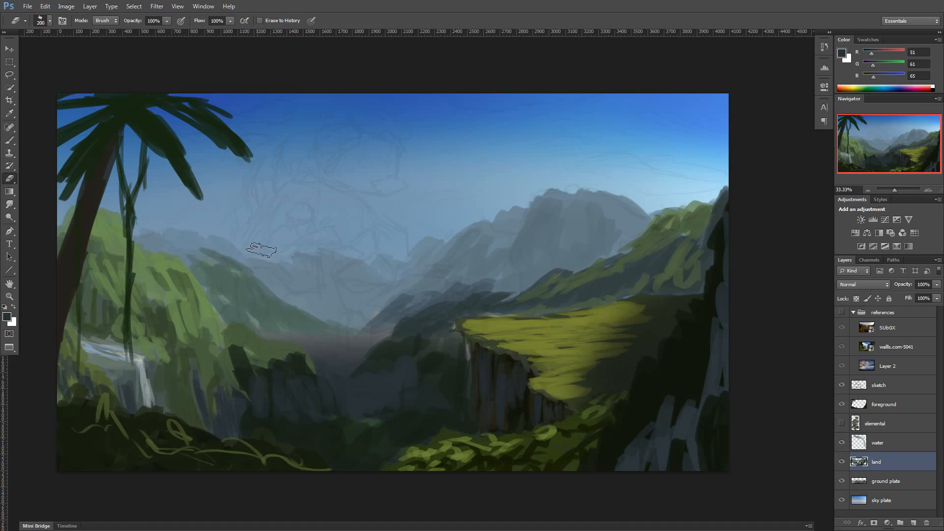
{"action": "key", "text": "bracketleft"}
{"action": "key", "text": "bracketleft"}
{"action": "key", "text": "bracketleft"}
{"action": "mouse_move", "coordinate": [295, 265]}
{"action": "left_mouse_down"}
{"action": "mouse_move", "coordinate": [320, 282]}
{"action": "mouse_move", "coordinate": [358, 282]}
{"action": "mouse_move", "coordinate": [424, 243]}
{"action": "left_mouse_up"}
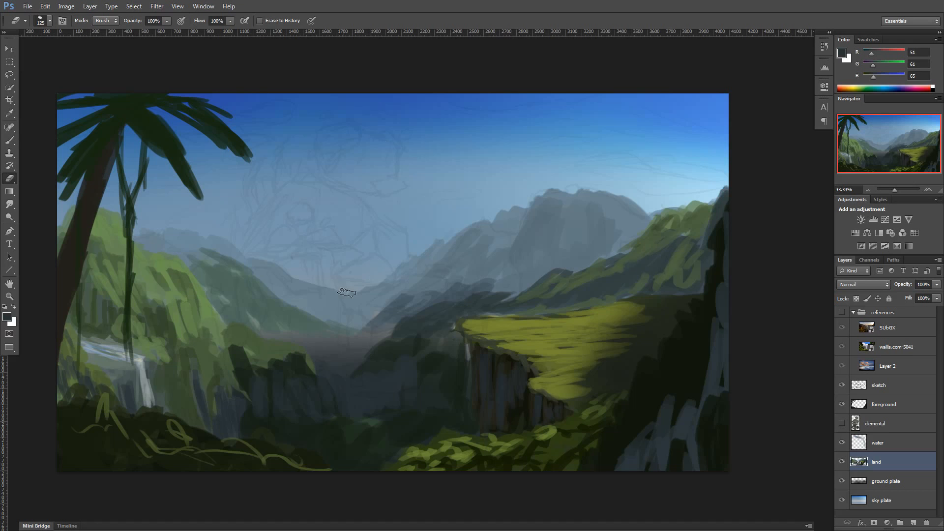
{"action": "left_click_drag", "start_coordinate": [347, 293], "coordinate": [361, 269]}
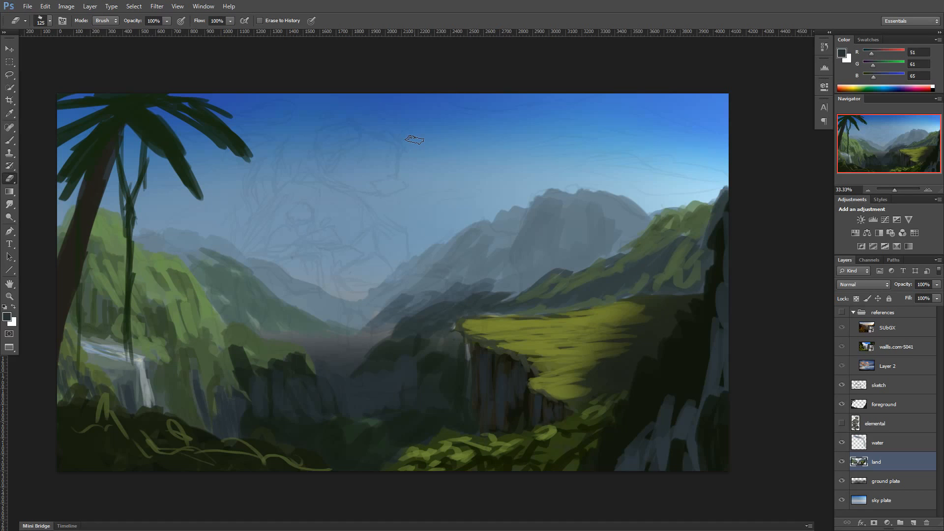
Step: Brush lighter hazy green strokes along the slope of the middle hill on the waterfall side
{"action": "key", "text": "b"}
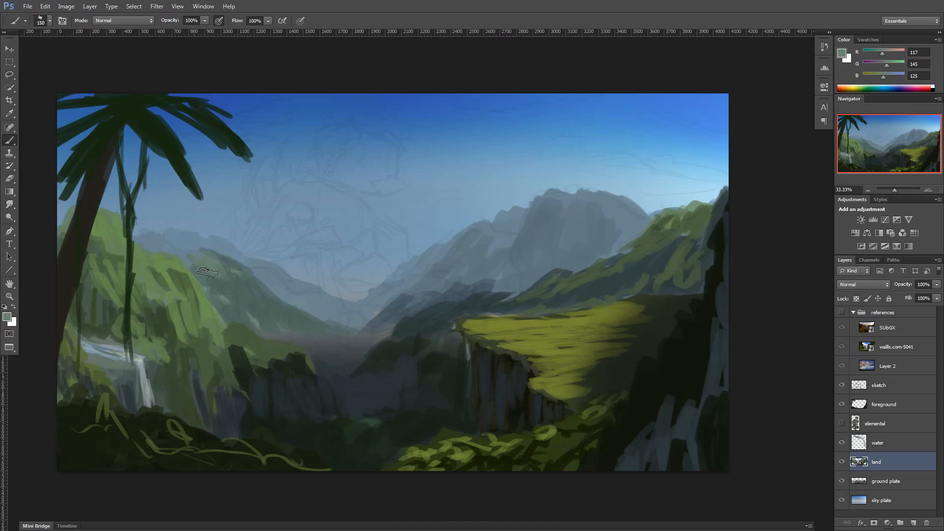
{"action": "left_click", "coordinate": [253, 274], "text": "alt"}
{"action": "left_click_drag", "start_coordinate": [270, 321], "coordinate": [307, 339]}
{"action": "mouse_move", "coordinate": [216, 295]}
{"action": "left_mouse_down"}
{"action": "mouse_move", "coordinate": [246, 320]}
{"action": "mouse_move", "coordinate": [311, 330]}
{"action": "left_mouse_up"}
Step: Extend the dark cliff edge across the valley in RGB 37, 47, 37 and paint green grass above it
{"action": "left_click", "coordinate": [315, 376], "text": "alt"}
{"action": "left_click_drag", "start_coordinate": [314, 362], "coordinate": [364, 366]}
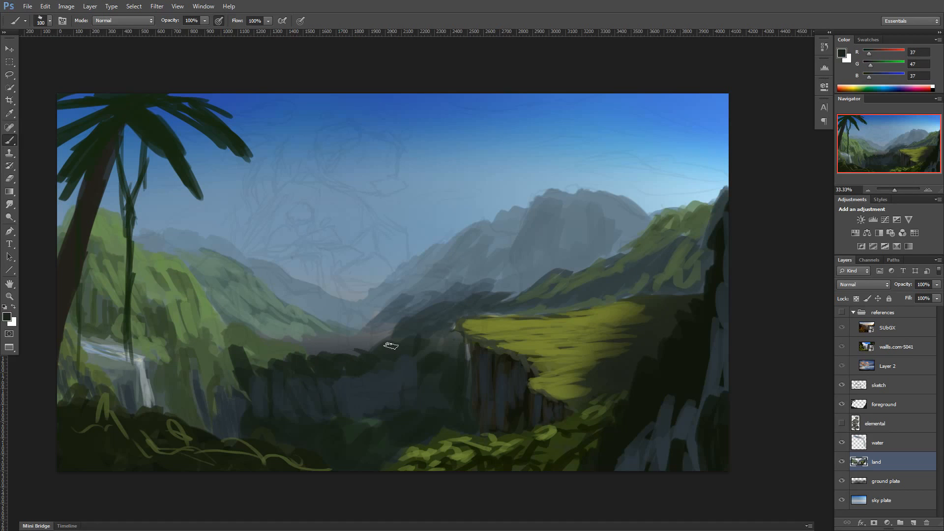
{"action": "left_click", "coordinate": [267, 346], "text": "alt"}
{"action": "left_click_drag", "start_coordinate": [235, 334], "coordinate": [273, 348]}
{"action": "mouse_move", "coordinate": [253, 339]}
{"action": "left_mouse_down"}
{"action": "mouse_move", "coordinate": [299, 360]}
{"action": "mouse_move", "coordinate": [346, 340]}
{"action": "left_mouse_up"}
Step: Paint the valley floor beyond the cliff edge with horizontal blue-grey strokes, including RGB 81, 98, 108 and RGB 104, 124, 135
{"action": "left_click", "coordinate": [329, 335], "text": "alt"}
{"action": "mouse_move", "coordinate": [315, 352]}
{"action": "left_mouse_down"}
{"action": "mouse_move", "coordinate": [358, 343]}
{"action": "mouse_move", "coordinate": [275, 342]}
{"action": "left_mouse_up"}
{"action": "left_click_drag", "start_coordinate": [316, 327], "coordinate": [385, 334]}
{"action": "left_click", "coordinate": [381, 320], "text": "alt"}
{"action": "mouse_move", "coordinate": [335, 330]}
{"action": "left_mouse_down"}
{"action": "mouse_move", "coordinate": [379, 328]}
{"action": "mouse_move", "coordinate": [382, 339]}
{"action": "left_mouse_up"}
{"action": "left_click_drag", "start_coordinate": [329, 351], "coordinate": [376, 351]}
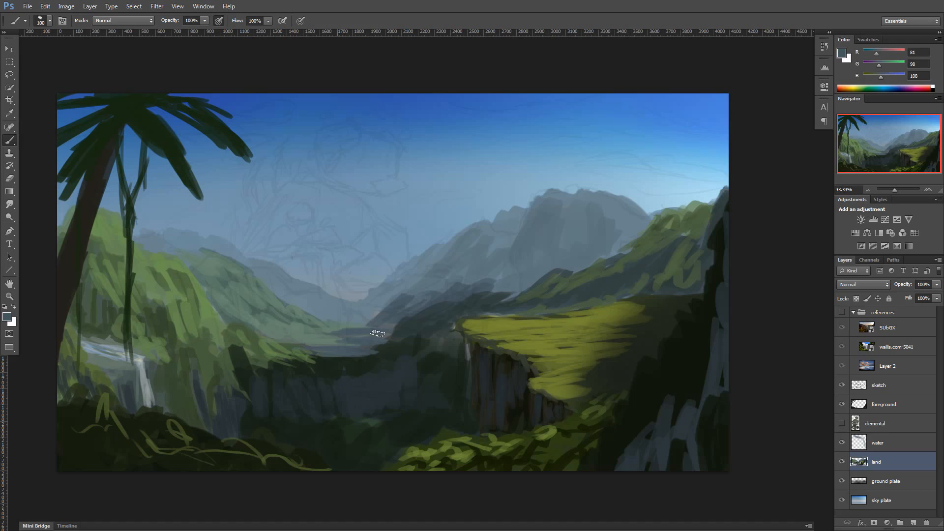
{"action": "mouse_move", "coordinate": [307, 345]}
{"action": "left_mouse_down"}
{"action": "mouse_move", "coordinate": [375, 325]}
{"action": "mouse_move", "coordinate": [324, 311]}
{"action": "mouse_move", "coordinate": [367, 315]}
{"action": "left_mouse_up"}
{"action": "left_click", "coordinate": [367, 314], "text": "alt"}
{"action": "left_click", "coordinate": [341, 314], "text": "alt"}
{"action": "left_click", "coordinate": [375, 315], "text": "alt"}
{"action": "left_click", "coordinate": [353, 316], "text": "alt"}
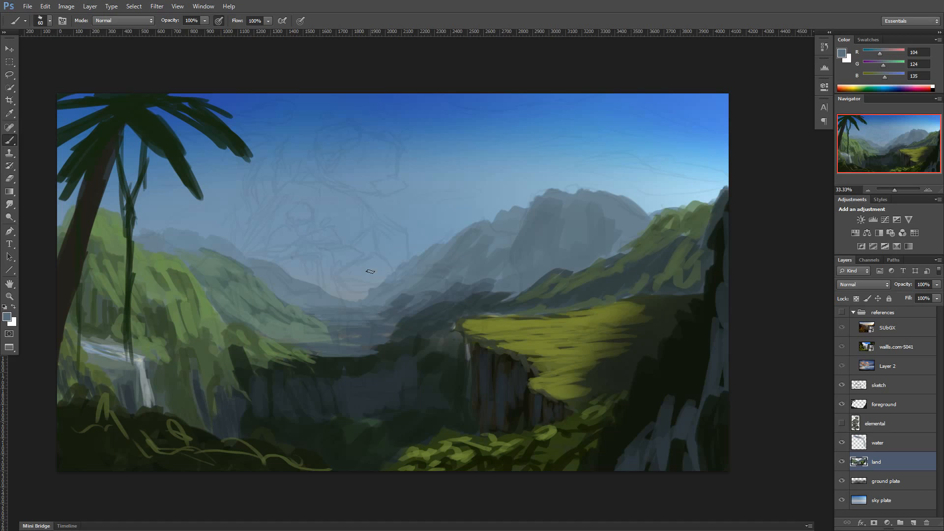
Step: Paint shadowed rock faces across the distant mountains in blue-grey RGB 85, 102, 113 with a 150 px brush
{"action": "left_click", "coordinate": [196, 250], "text": "alt"}
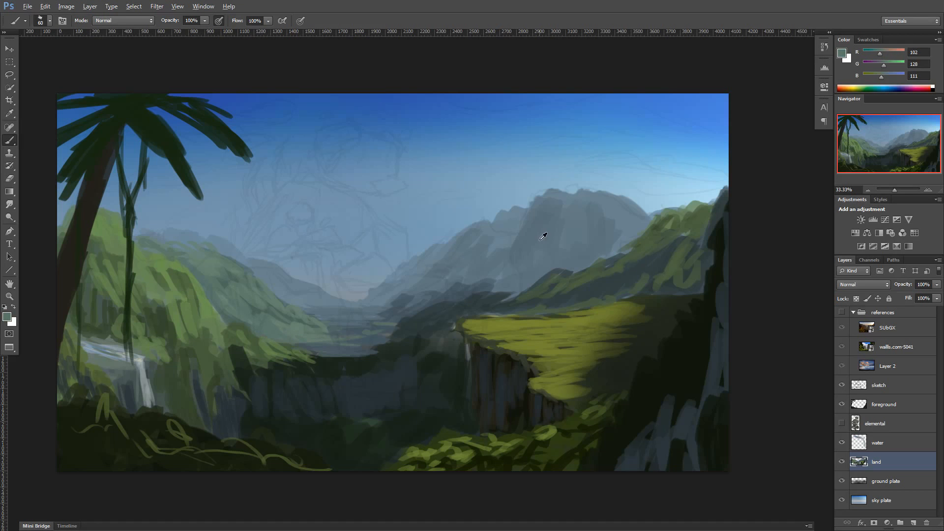
{"action": "left_click", "coordinate": [470, 305], "text": "alt"}
{"action": "key", "text": "bracketright"}
{"action": "key", "text": "bracketright"}
{"action": "key", "text": "bracketright"}
{"action": "key", "text": "bracketright"}
{"action": "key", "text": "bracketright"}
{"action": "key", "text": "bracketright"}
{"action": "left_click", "coordinate": [527, 273], "text": "alt"}
{"action": "left_click_drag", "start_coordinate": [527, 232], "coordinate": [509, 277]}
{"action": "left_click_drag", "start_coordinate": [492, 246], "coordinate": [486, 280]}
{"action": "left_click_drag", "start_coordinate": [531, 236], "coordinate": [516, 285]}
{"action": "left_click_drag", "start_coordinate": [557, 228], "coordinate": [562, 267]}
{"action": "left_click_drag", "start_coordinate": [597, 231], "coordinate": [620, 246]}
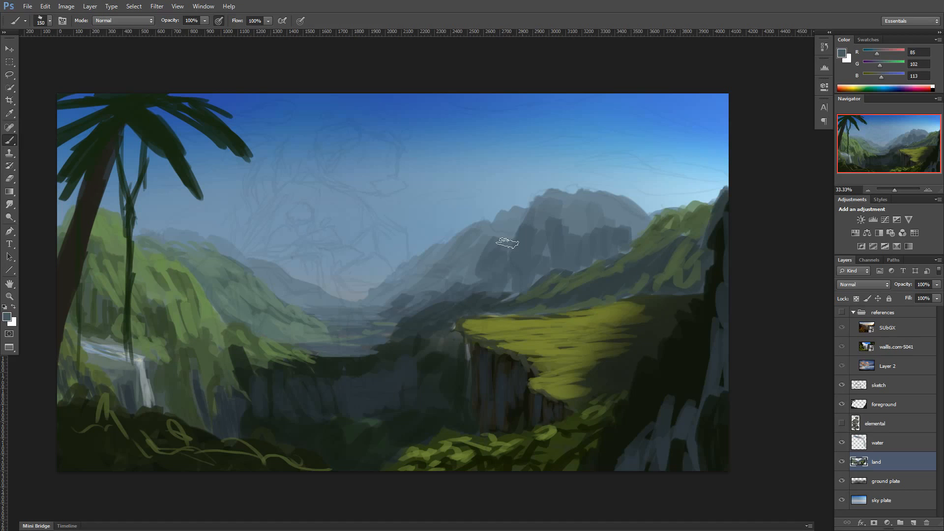
{"action": "left_click_drag", "start_coordinate": [507, 243], "coordinate": [516, 225]}
{"action": "mouse_move", "coordinate": [466, 264]}
{"action": "left_mouse_down"}
{"action": "mouse_move", "coordinate": [398, 308]}
{"action": "mouse_move", "coordinate": [418, 269]}
{"action": "mouse_move", "coordinate": [411, 275]}
{"action": "left_mouse_up"}
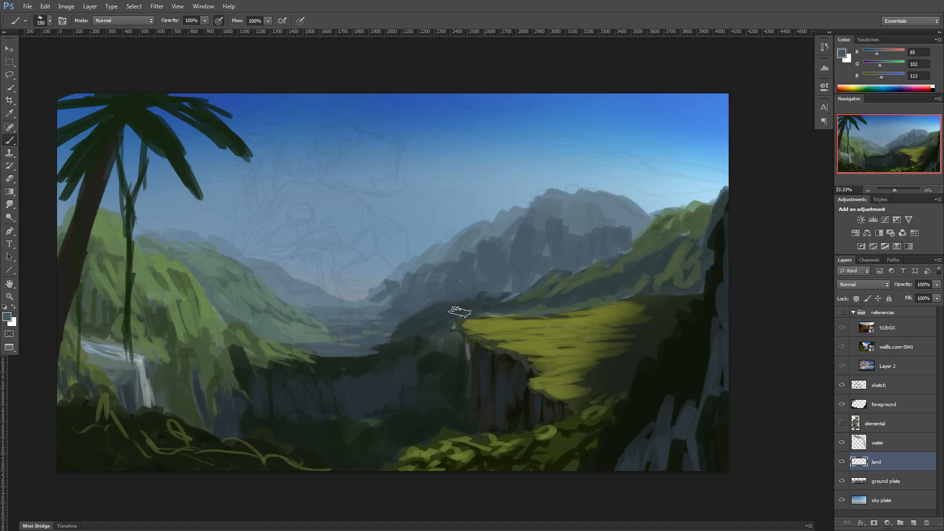
{"action": "left_click", "coordinate": [88, 327], "text": "alt"}
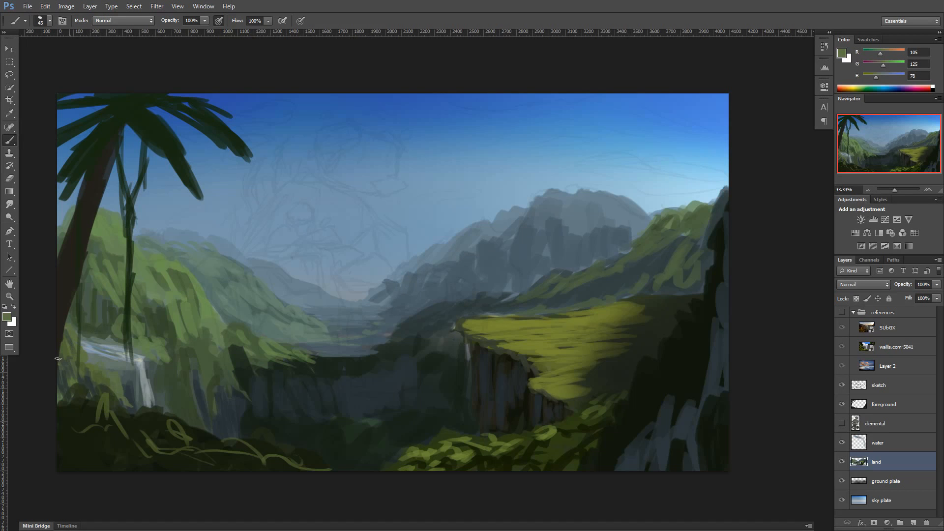
Step: Create a new layer named clouds above the sky plate
{"action": "left_click", "coordinate": [895, 497]}
{"action": "key", "text": "ctrl+alt+shift+n"}
{"action": "double_click", "coordinate": [891, 498]}
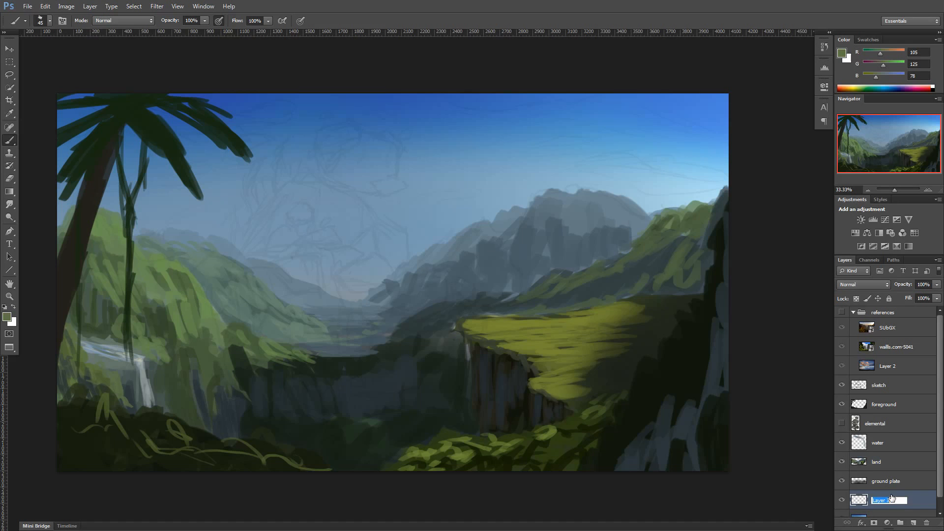
Step: Switch to a soft cloud-shaped brush and paint a pale cloud in RGB 214, 225, 234 above the distant mountains
{"action": "key", "text": "F5"}
{"action": "left_click", "coordinate": [161, 103]}
{"action": "left_click", "coordinate": [353, 138]}
{"action": "key", "text": "F5"}
{"action": "key", "text": "x"}
{"action": "left_click", "coordinate": [474, 147], "text": "alt"}
{"action": "left_click", "coordinate": [7, 317]}
{"action": "left_click", "coordinate": [172, 274]}
{"action": "left_click", "coordinate": [394, 259]}
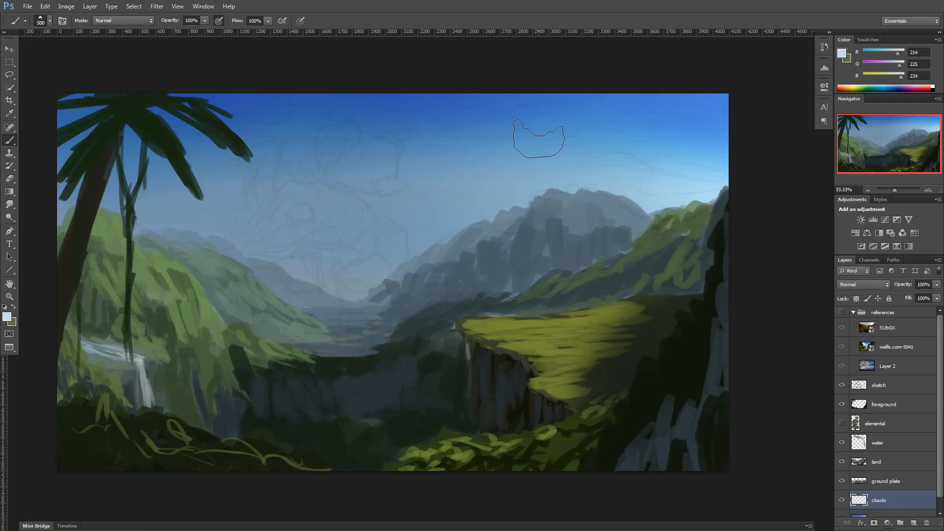
{"action": "left_click_drag", "start_coordinate": [502, 129], "coordinate": [580, 147]}
{"action": "mouse_move", "coordinate": [563, 98]}
{"action": "left_mouse_down"}
{"action": "mouse_move", "coordinate": [568, 131]}
{"action": "mouse_move", "coordinate": [601, 140]}
{"action": "left_mouse_up"}
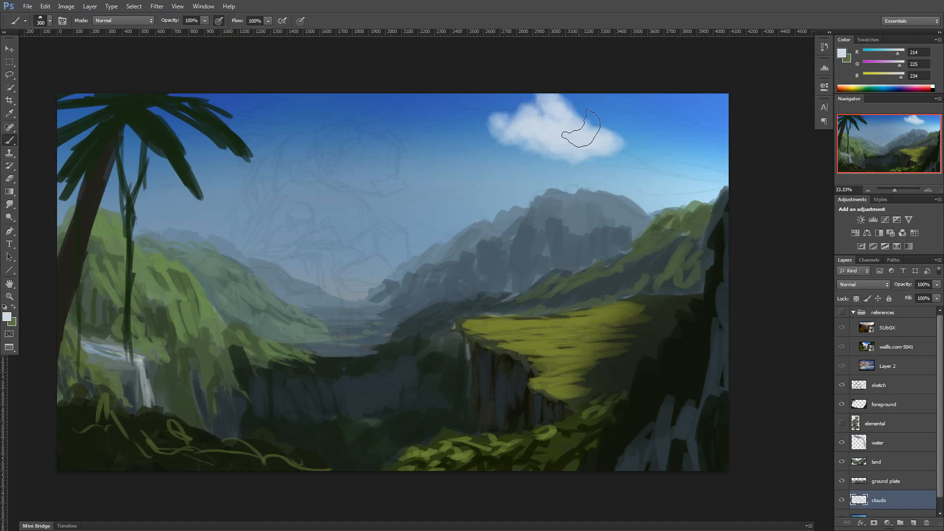
Step: Shade and extend the cloud with sampled pale blues, including RGB 183, 206, 226, and paint another cloud behind the palm fronds
{"action": "left_click", "coordinate": [543, 124], "text": "alt"}
{"action": "mouse_move", "coordinate": [546, 128]}
{"action": "left_mouse_down"}
{"action": "mouse_move", "coordinate": [583, 136]}
{"action": "mouse_move", "coordinate": [563, 113]}
{"action": "left_mouse_up"}
{"action": "key", "text": "bracketright"}
{"action": "key", "text": "bracketright"}
{"action": "left_click", "coordinate": [499, 129], "text": "alt"}
{"action": "left_click_drag", "start_coordinate": [617, 138], "coordinate": [652, 138]}
{"action": "mouse_move", "coordinate": [184, 167]}
{"action": "left_mouse_down"}
{"action": "mouse_move", "coordinate": [210, 152]}
{"action": "mouse_move", "coordinate": [221, 167]}
{"action": "mouse_move", "coordinate": [152, 143]}
{"action": "mouse_move", "coordinate": [185, 131]}
{"action": "left_mouse_up"}
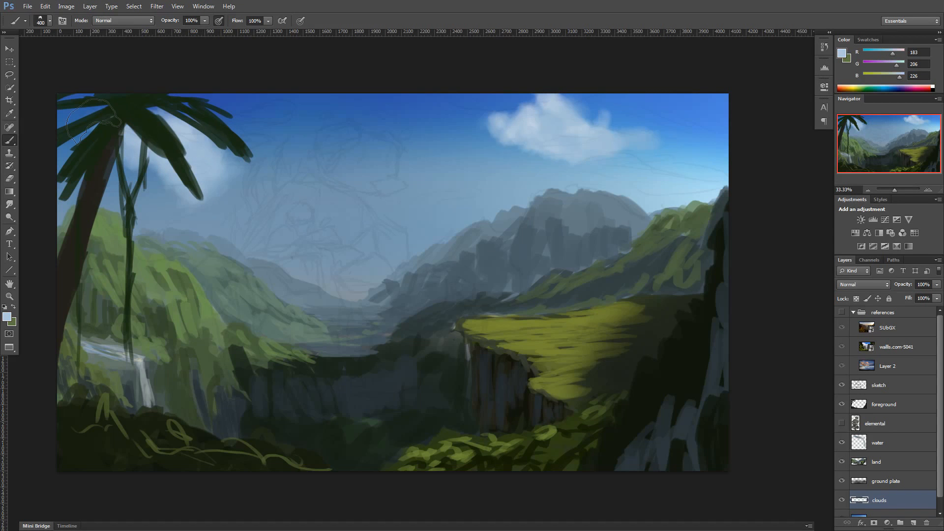
Step: Extend the large upper cloud and paint three smaller clouds above the distant mountains in pale blue RGB 183, 206, 226
{"action": "mouse_move", "coordinate": [617, 129]}
{"action": "left_mouse_down"}
{"action": "mouse_move", "coordinate": [586, 126]}
{"action": "mouse_move", "coordinate": [575, 107]}
{"action": "mouse_move", "coordinate": [632, 110]}
{"action": "left_mouse_up"}
{"action": "left_click", "coordinate": [501, 134]}
{"action": "key", "text": "bracketleft"}
{"action": "mouse_move", "coordinate": [393, 206]}
{"action": "left_mouse_down"}
{"action": "mouse_move", "coordinate": [434, 216]}
{"action": "mouse_move", "coordinate": [445, 199]}
{"action": "left_mouse_up"}
{"action": "left_click_drag", "start_coordinate": [501, 187], "coordinate": [536, 184]}
{"action": "key", "text": "bracketleft"}
{"action": "left_click_drag", "start_coordinate": [320, 227], "coordinate": [332, 235]}
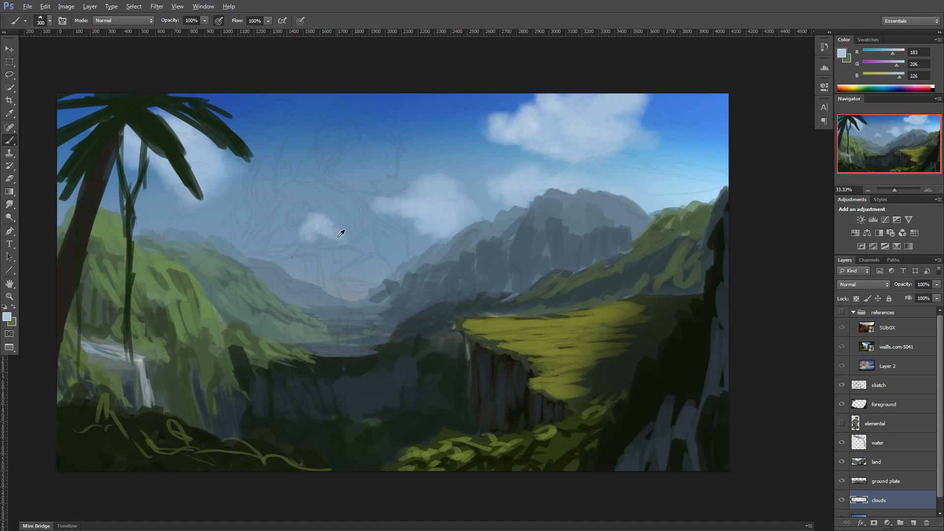
Step: Sample blue RGB 149, 176, 201 and paint soft shadow tones around the small clouds above the valley with a smaller brush
{"action": "left_click", "coordinate": [343, 232], "text": "alt"}
{"action": "left_click_drag", "start_coordinate": [298, 210], "coordinate": [307, 216]}
{"action": "left_click_drag", "start_coordinate": [351, 258], "coordinate": [389, 248]}
{"action": "left_click_drag", "start_coordinate": [239, 233], "coordinate": [267, 235]}
{"action": "left_click_drag", "start_coordinate": [354, 221], "coordinate": [373, 221]}
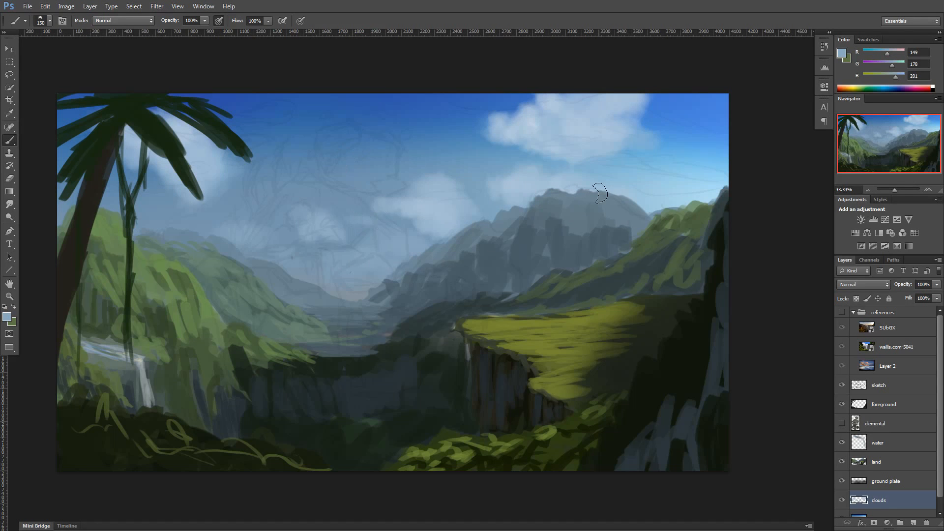
{"action": "left_click_drag", "start_coordinate": [662, 206], "coordinate": [689, 202]}
{"action": "key", "text": "ctrl+z"}
Step: Paint warm cream highlights in RGB 229, 224, 195 on the upper clouds and behind the palm fronds with a 500 px brush
{"action": "left_click", "coordinate": [7, 317]}
{"action": "left_click", "coordinate": [297, 372]}
{"action": "left_click", "coordinate": [179, 276]}
{"action": "left_click", "coordinate": [395, 257]}
{"action": "key", "text": "bracketright"}
{"action": "key", "text": "bracketright"}
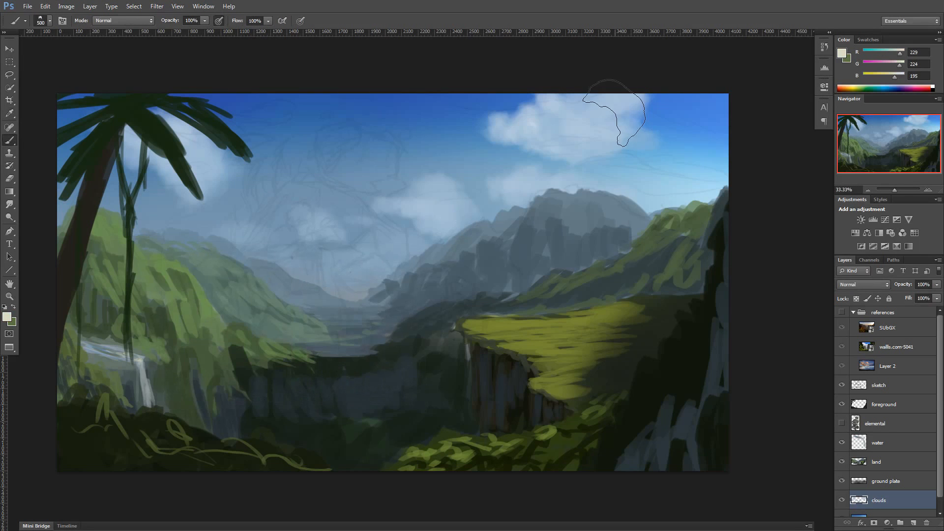
{"action": "left_click_drag", "start_coordinate": [455, 202], "coordinate": [441, 185]}
{"action": "mouse_move", "coordinate": [560, 187]}
{"action": "left_mouse_down"}
{"action": "mouse_move", "coordinate": [637, 104]}
{"action": "mouse_move", "coordinate": [550, 82]}
{"action": "mouse_move", "coordinate": [516, 127]}
{"action": "left_mouse_up"}
{"action": "left_click_drag", "start_coordinate": [187, 138], "coordinate": [213, 110]}
Step: Enlarge the centre cloud's cream highlight with an 800 px brush, then add cream light to the lower clouds at 400 px
{"action": "key", "text": "bracketright"}
{"action": "key", "text": "bracketright"}
{"action": "key", "text": "bracketright"}
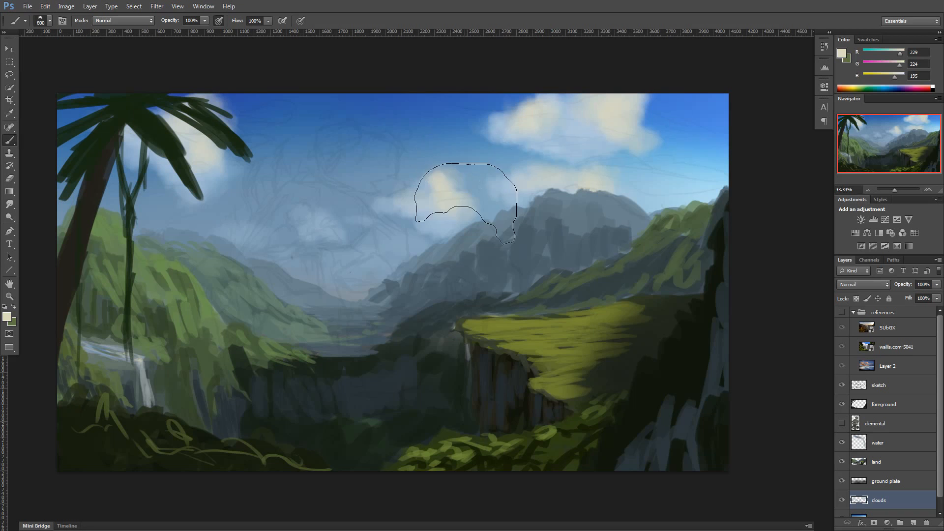
{"action": "left_click_drag", "start_coordinate": [464, 202], "coordinate": [460, 182]}
{"action": "key", "text": "bracketleft"}
{"action": "key", "text": "bracketleft"}
{"action": "key", "text": "bracketleft"}
{"action": "key", "text": "bracketleft"}
{"action": "left_click_drag", "start_coordinate": [328, 215], "coordinate": [335, 224]}
{"action": "left_click_drag", "start_coordinate": [219, 221], "coordinate": [200, 216]}
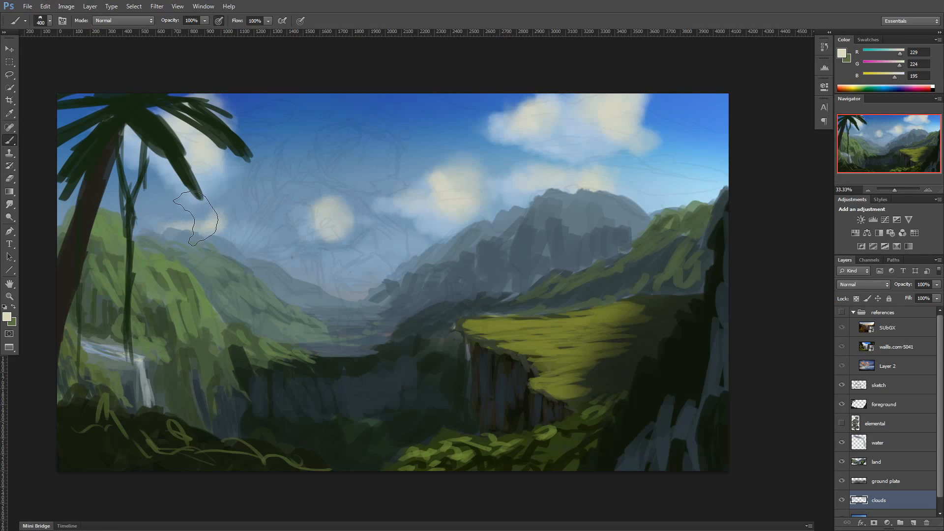
{"action": "left_click_drag", "start_coordinate": [386, 270], "coordinate": [440, 245]}
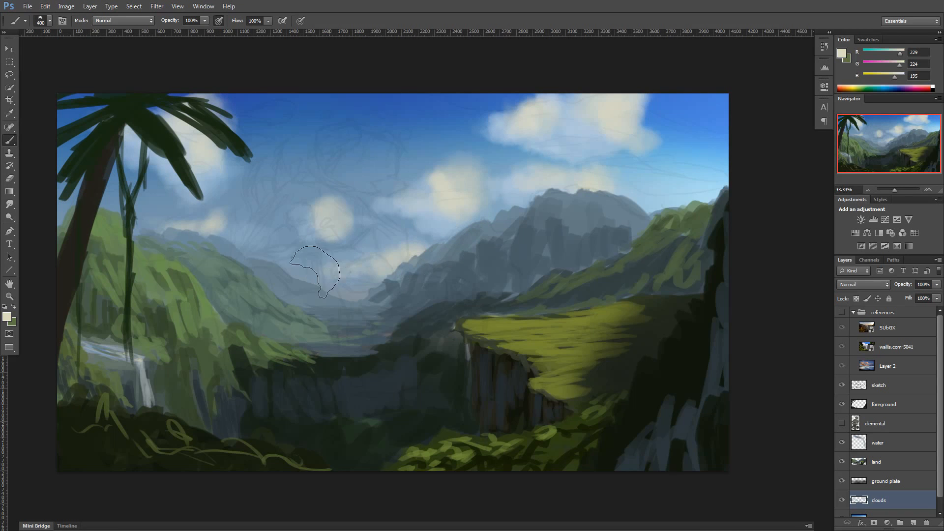
Step: Choose a more neutral off-white and brighten the main cloud bodies and the cloud behind the palm
{"action": "left_click", "coordinate": [7, 317]}
{"action": "left_click", "coordinate": [180, 276]}
{"action": "key", "text": "Return"}
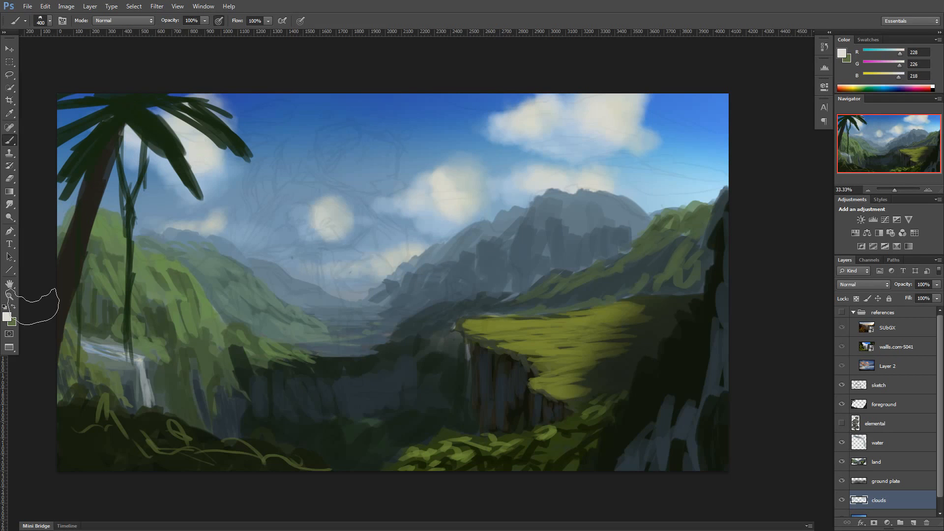
{"action": "left_click", "coordinate": [7, 317]}
{"action": "left_click", "coordinate": [171, 277]}
{"action": "left_click", "coordinate": [399, 256]}
{"action": "left_click_drag", "start_coordinate": [586, 133], "coordinate": [597, 118]}
{"action": "left_click_drag", "start_coordinate": [555, 178], "coordinate": [513, 177]}
{"action": "left_click_drag", "start_coordinate": [425, 195], "coordinate": [455, 204]}
{"action": "left_click_drag", "start_coordinate": [180, 151], "coordinate": [147, 140]}
Step: Sample a cloud tone and adjust the paint colour to pale blue-white RGB 232, 237, 241
{"action": "left_click", "coordinate": [430, 225], "text": "alt"}
{"action": "left_click", "coordinate": [6, 317]}
{"action": "left_click", "coordinate": [169, 288]}
{"action": "left_click", "coordinate": [174, 281]}
{"action": "left_click", "coordinate": [395, 258]}
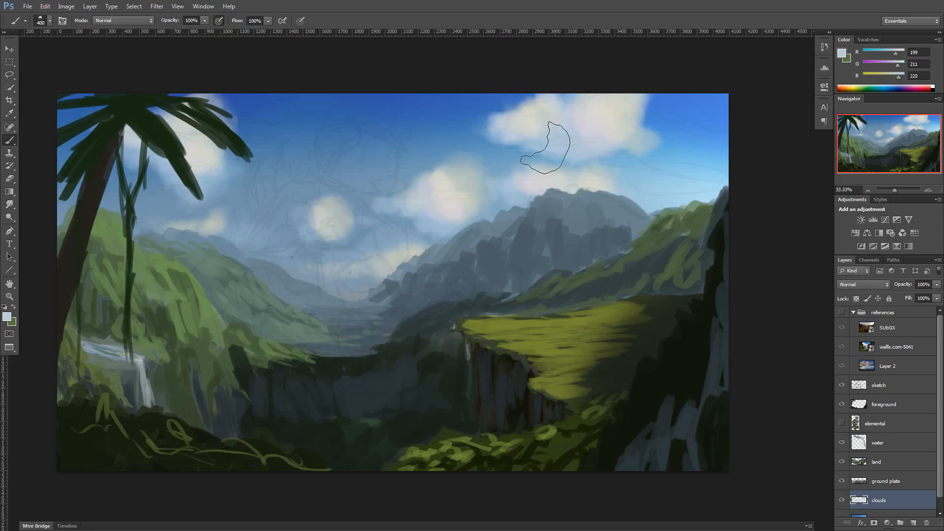
{"action": "left_click", "coordinate": [7, 317]}
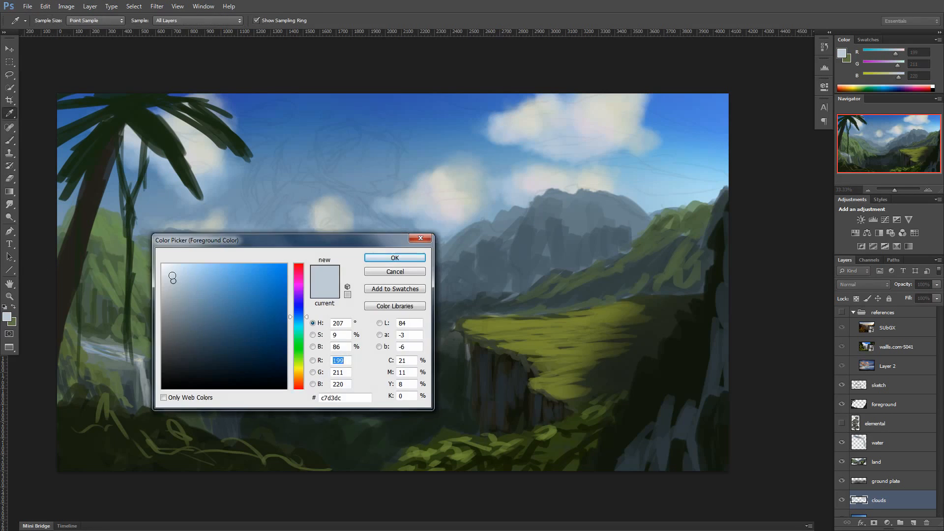
{"action": "left_click", "coordinate": [167, 270]}
{"action": "left_click", "coordinate": [395, 258]}
Step: Try a thin wispy cloud stroke across the upper sky with a much smaller brush
{"action": "key", "text": "bracketleft"}
{"action": "key", "text": "bracketleft"}
{"action": "key", "text": "bracketleft"}
{"action": "key", "text": "bracketleft"}
{"action": "key", "text": "bracketleft"}
{"action": "key", "text": "bracketleft"}
{"action": "key", "text": "bracketleft"}
{"action": "key", "text": "bracketleft"}
{"action": "key", "text": "bracketleft"}
{"action": "key", "text": "bracketleft"}
{"action": "key", "text": "bracketleft"}
{"action": "left_click_drag", "start_coordinate": [345, 143], "coordinate": [433, 98]}
{"action": "key", "text": "ctrl+z"}
Step: Paint several thin diagonal cloud wisps in the upper sky beside the large cloud with an enlarged brush
{"action": "key", "text": "bracketright"}
{"action": "key", "text": "bracketright"}
{"action": "key", "text": "bracketright"}
{"action": "key", "text": "bracketright"}
{"action": "key", "text": "bracketright"}
{"action": "key", "text": "bracketright"}
{"action": "key", "text": "bracketright"}
{"action": "key", "text": "bracketright"}
{"action": "left_click_drag", "start_coordinate": [375, 131], "coordinate": [435, 94]}
{"action": "left_click_drag", "start_coordinate": [415, 131], "coordinate": [460, 100]}
{"action": "left_click_drag", "start_coordinate": [404, 127], "coordinate": [467, 94]}
{"action": "left_click_drag", "start_coordinate": [436, 136], "coordinate": [479, 100]}
Step: Set the eraser to the soft round 300 px tip and try fading the diagonal cloud wisps
{"action": "key", "text": "e"}
{"action": "key", "text": "F5"}
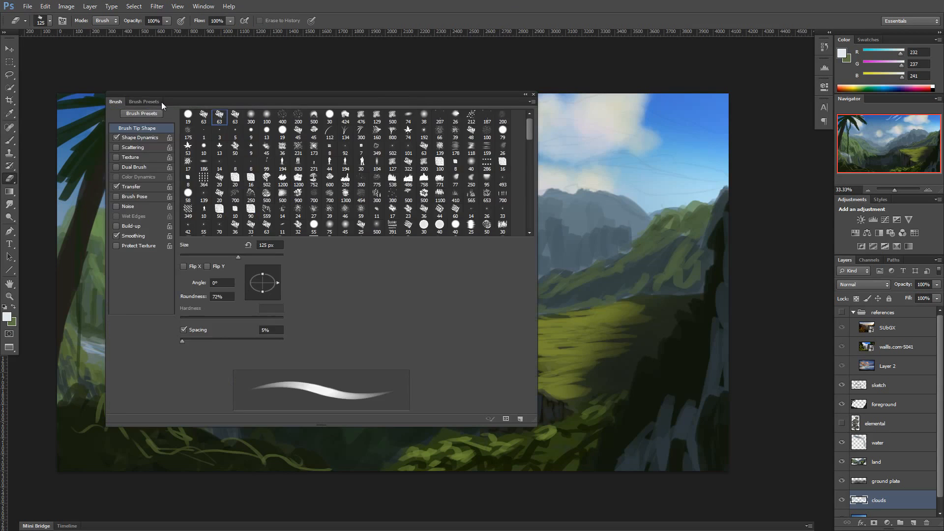
{"action": "left_click", "coordinate": [163, 104]}
{"action": "left_click", "coordinate": [245, 205]}
{"action": "key", "text": "F5"}
{"action": "left_click_drag", "start_coordinate": [390, 129], "coordinate": [449, 105]}
{"action": "key", "text": "ctrl+z"}
{"action": "key", "text": "b"}
{"action": "key", "text": "e"}
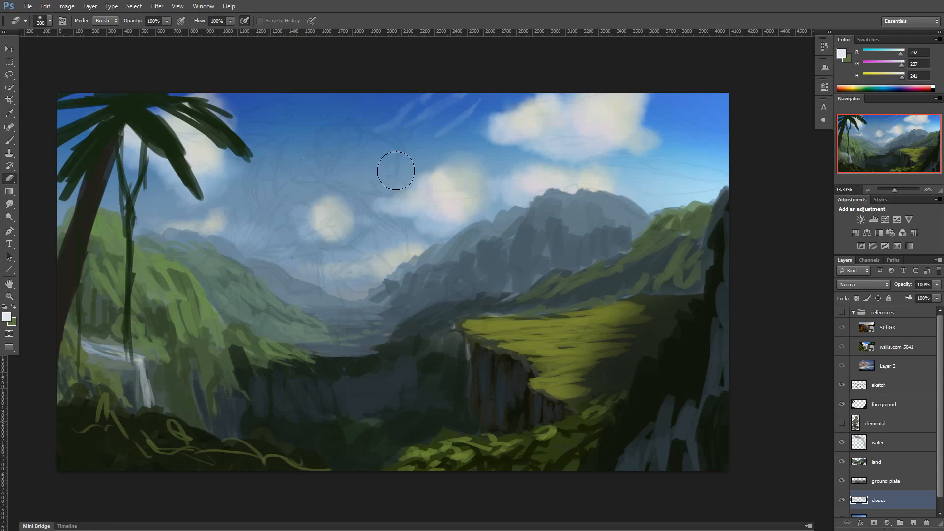
{"action": "left_click", "coordinate": [397, 166], "text": "alt"}
{"action": "left_click", "coordinate": [483, 208]}
Step: Return to the cloud brush at 300 px and sample sky blue RGB 119, 168, 204
{"action": "key", "text": "b"}
{"action": "left_click", "coordinate": [531, 158], "text": "alt"}
{"action": "key", "text": "bracketright"}
{"action": "key", "text": "bracketright"}
{"action": "key", "text": "bracketright"}
{"action": "key", "text": "bracketright"}
{"action": "key", "text": "bracketright"}
{"action": "key", "text": "bracketright"}
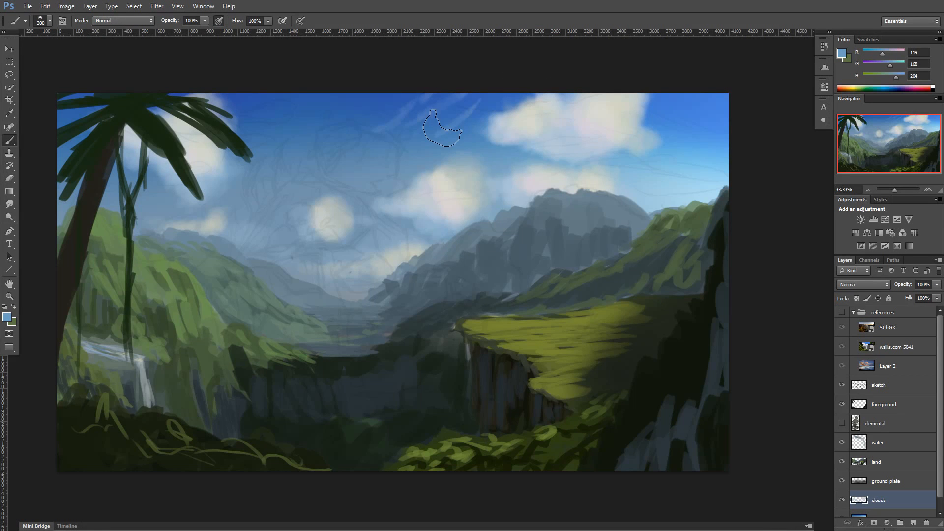
Step: Switch to the 63 px textured brush and briefly show the reference photos for comparison
{"action": "right_click", "coordinate": [442, 128]}
{"action": "double_click", "coordinate": [225, 148]}
{"action": "left_click", "coordinate": [841, 312]}
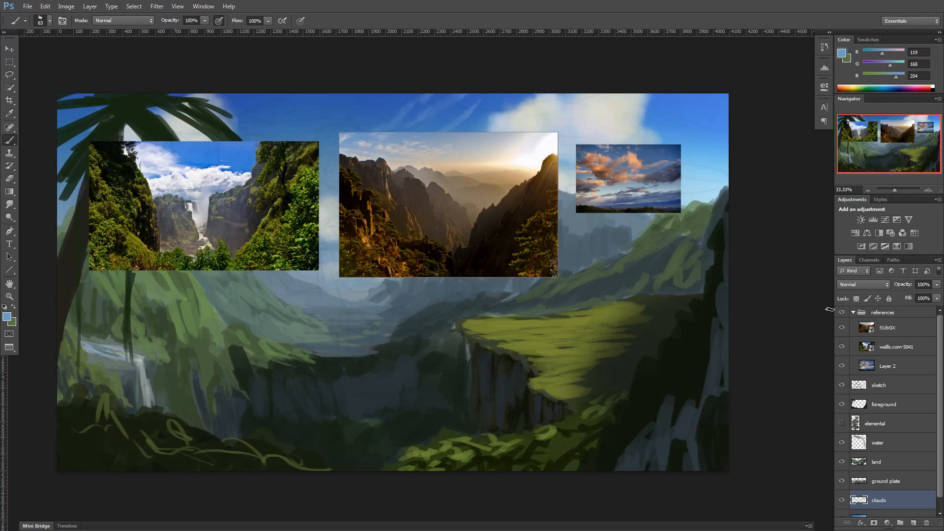
{"action": "left_click", "coordinate": [841, 312]}
Step: Paint olive green strokes in RGB 140, 147, 91 over the hillside behind the palm on the land layer
{"action": "key", "text": "x"}
{"action": "left_click", "coordinate": [7, 317]}
{"action": "left_click", "coordinate": [299, 366]}
{"action": "left_click", "coordinate": [211, 316]}
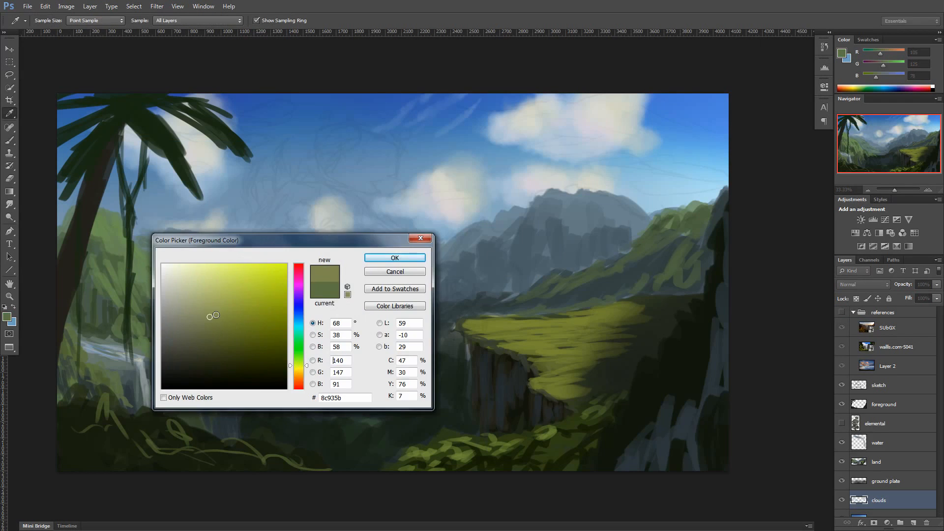
{"action": "left_click", "coordinate": [394, 258]}
{"action": "left_click", "coordinate": [878, 461]}
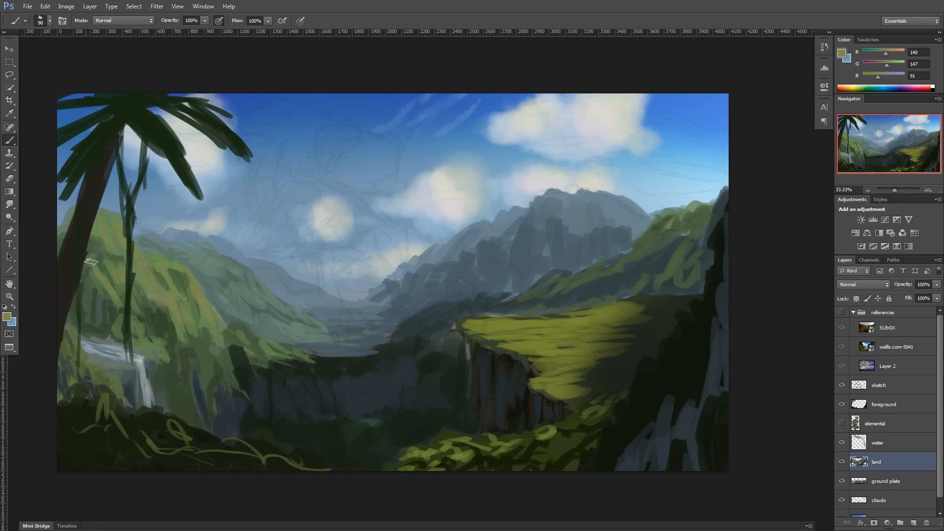
{"action": "left_click_drag", "start_coordinate": [91, 262], "coordinate": [109, 276]}
{"action": "left_click_drag", "start_coordinate": [124, 294], "coordinate": [140, 330]}
Step: Paint sunlit highlights in RGB 173, 183, 105 on the hillside behind the palm and the far green ridge with a 125 px brush
{"action": "left_click", "coordinate": [7, 317]}
{"action": "left_click_drag", "start_coordinate": [199, 299], "coordinate": [216, 299]}
{"action": "left_click", "coordinate": [395, 258]}
{"action": "key", "text": "bracketright"}
{"action": "key", "text": "bracketright"}
{"action": "mouse_move", "coordinate": [88, 229]}
{"action": "left_mouse_down"}
{"action": "mouse_move", "coordinate": [118, 220]}
{"action": "mouse_move", "coordinate": [122, 246]}
{"action": "left_mouse_up"}
{"action": "left_click_drag", "start_coordinate": [140, 254], "coordinate": [180, 291]}
{"action": "mouse_move", "coordinate": [104, 245]}
{"action": "left_mouse_down"}
{"action": "mouse_move", "coordinate": [121, 273]}
{"action": "mouse_move", "coordinate": [105, 277]}
{"action": "left_mouse_up"}
{"action": "left_click_drag", "start_coordinate": [120, 256], "coordinate": [137, 274]}
{"action": "left_click_drag", "start_coordinate": [106, 233], "coordinate": [133, 268]}
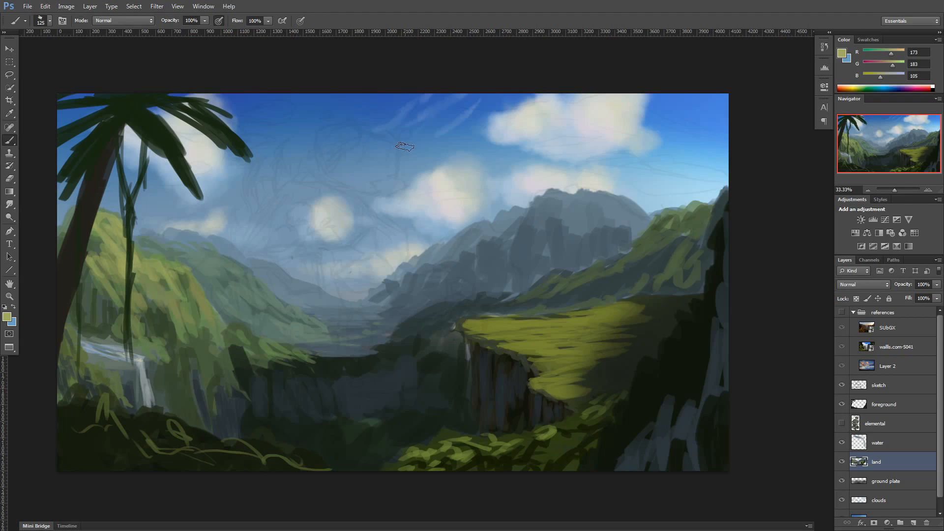
{"action": "left_click_drag", "start_coordinate": [692, 207], "coordinate": [654, 231]}
Step: Darken the lower slopes of the green ridge behind the grassy cliff with dark green RGB 47, 61, 48
{"action": "key", "text": "x"}
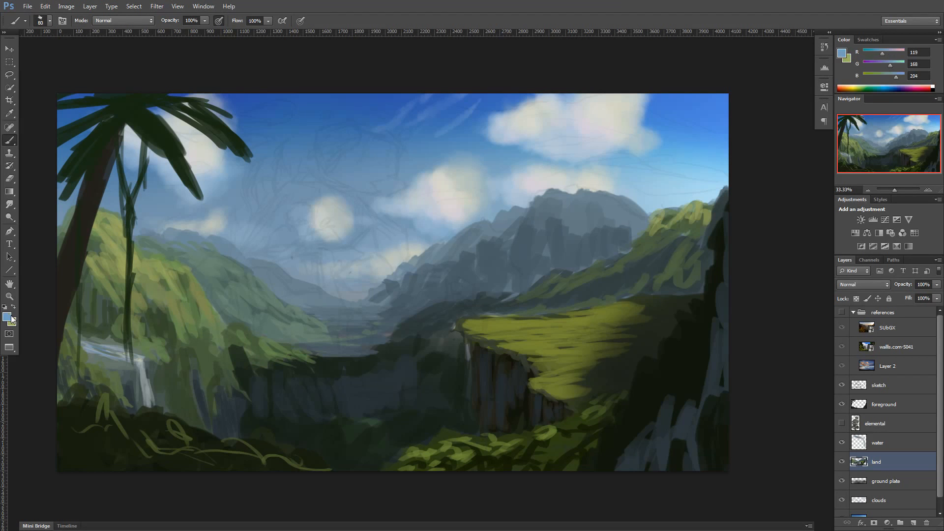
{"action": "left_click", "coordinate": [7, 317]}
{"action": "left_click", "coordinate": [297, 343]}
{"action": "left_click_drag", "start_coordinate": [184, 343], "coordinate": [189, 357]}
{"action": "left_click", "coordinate": [395, 258]}
{"action": "key", "text": "bracketright"}
{"action": "key", "text": "bracketright"}
{"action": "key", "text": "bracketright"}
{"action": "key", "text": "bracketright"}
{"action": "key", "text": "bracketright"}
{"action": "mouse_move", "coordinate": [690, 235]}
{"action": "left_mouse_down"}
{"action": "mouse_move", "coordinate": [684, 273]}
{"action": "mouse_move", "coordinate": [665, 286]}
{"action": "left_mouse_up"}
{"action": "mouse_move", "coordinate": [664, 236]}
{"action": "left_mouse_down"}
{"action": "mouse_move", "coordinate": [647, 282]}
{"action": "mouse_move", "coordinate": [625, 271]}
{"action": "left_mouse_up"}
{"action": "mouse_move", "coordinate": [620, 263]}
{"action": "left_mouse_down"}
{"action": "mouse_move", "coordinate": [561, 301]}
{"action": "mouse_move", "coordinate": [588, 272]}
{"action": "left_mouse_up"}
{"action": "key", "text": "bracketleft"}
{"action": "key", "text": "bracketleft"}
{"action": "left_click_drag", "start_coordinate": [549, 285], "coordinate": [463, 316]}
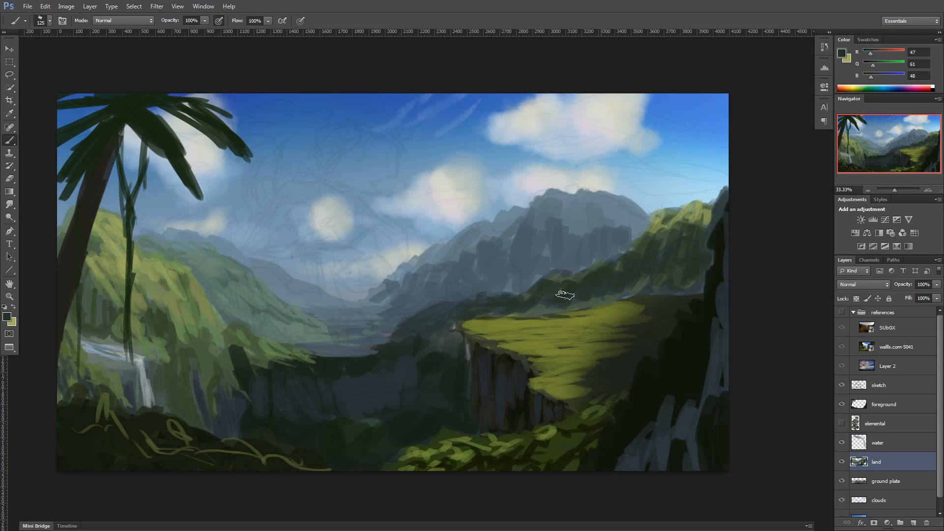
Step: Sample blue-grey RGB 69, 82, 85 and paint darker vertical rock faces on the distant mountain with a 125 px brush
{"action": "left_click", "coordinate": [471, 299], "text": "alt"}
{"action": "left_click_drag", "start_coordinate": [565, 217], "coordinate": [523, 273]}
{"action": "left_click_drag", "start_coordinate": [532, 214], "coordinate": [503, 263]}
{"action": "left_click_drag", "start_coordinate": [496, 254], "coordinate": [466, 290]}
{"action": "left_click_drag", "start_coordinate": [557, 214], "coordinate": [534, 263]}
{"action": "left_click_drag", "start_coordinate": [555, 226], "coordinate": [522, 289]}
{"action": "mouse_move", "coordinate": [576, 218]}
{"action": "left_mouse_down"}
{"action": "mouse_move", "coordinate": [573, 261]}
{"action": "mouse_move", "coordinate": [581, 266]}
{"action": "left_mouse_up"}
{"action": "left_click_drag", "start_coordinate": [556, 197], "coordinate": [538, 224]}
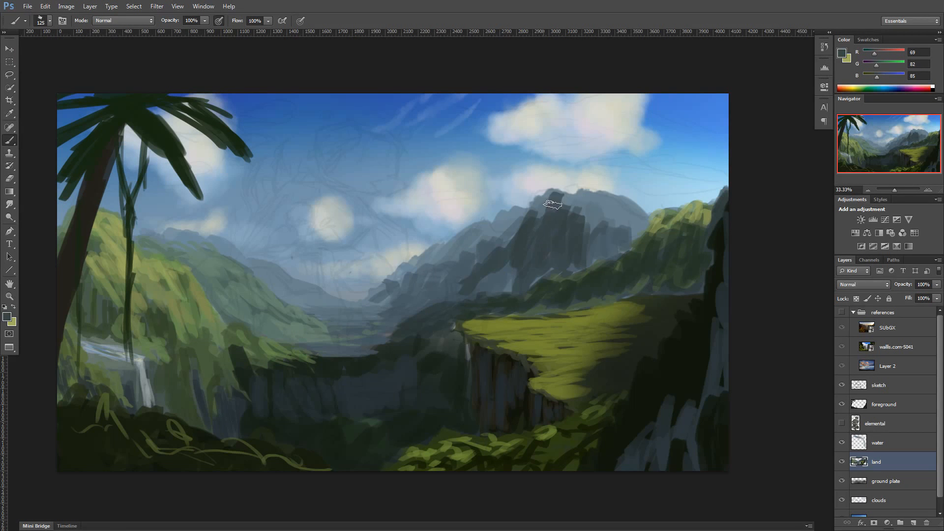
{"action": "left_click_drag", "start_coordinate": [596, 206], "coordinate": [590, 245]}
{"action": "left_click_drag", "start_coordinate": [626, 204], "coordinate": [620, 251]}
Step: Continue the dark blue-grey strokes down the mountain's lower slopes toward the valley
{"action": "left_click", "coordinate": [511, 268], "text": "alt"}
{"action": "left_click_drag", "start_coordinate": [469, 273], "coordinate": [406, 310]}
{"action": "left_click_drag", "start_coordinate": [420, 271], "coordinate": [373, 297]}
Step: Choose a textured eraser tip and carve the rounded mountain top into a sharper, lower silhouette
{"action": "key", "text": "e"}
{"action": "key", "text": "F5"}
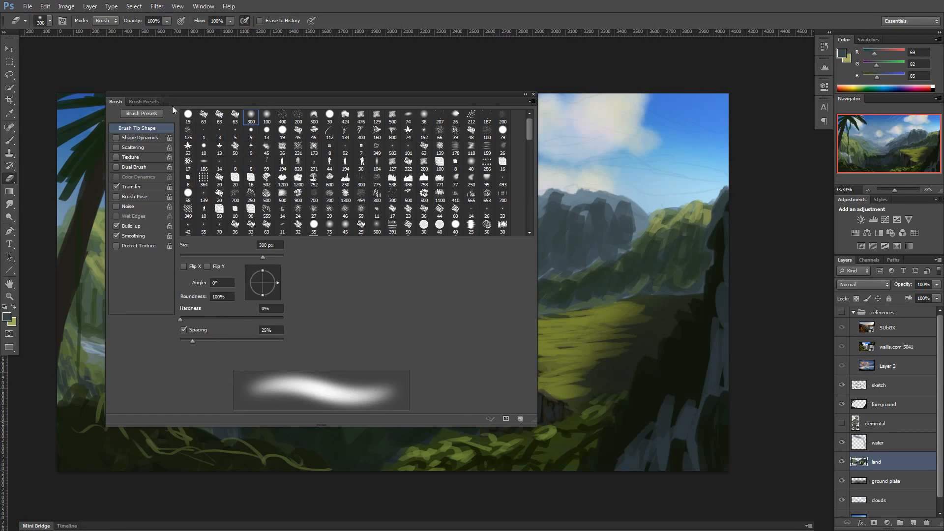
{"action": "left_click", "coordinate": [509, 157]}
{"action": "key", "text": "F5"}
{"action": "mouse_move", "coordinate": [515, 196]}
{"action": "left_mouse_down"}
{"action": "mouse_move", "coordinate": [569, 206]}
{"action": "mouse_move", "coordinate": [605, 183]}
{"action": "mouse_move", "coordinate": [634, 231]}
{"action": "left_mouse_up"}
{"action": "key", "text": "bracketleft"}
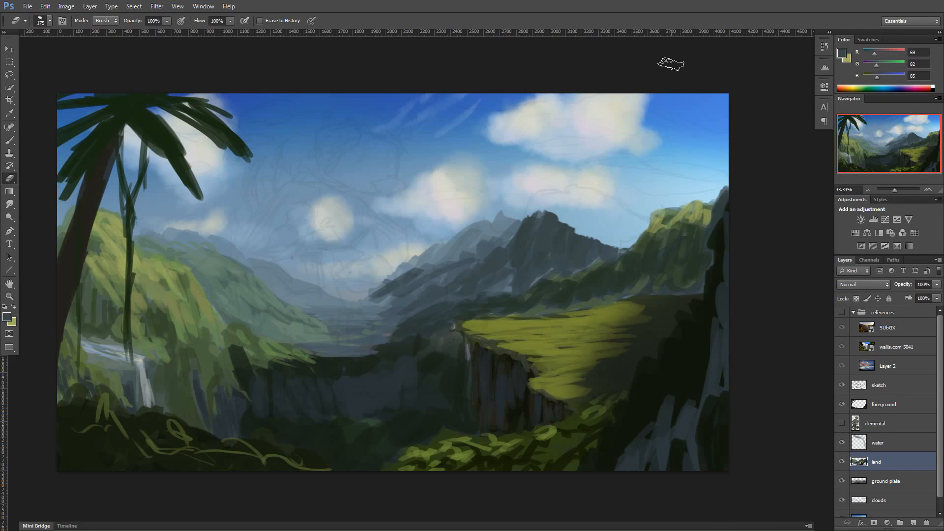
Step: Paint jagged rocky peaks on the mountain in RGB 68, 81, 83 and cover its slopes with muted green RGB 80, 97, 78
{"action": "key", "text": "b"}
{"action": "left_click", "coordinate": [531, 227], "text": "alt"}
{"action": "mouse_move", "coordinate": [538, 231]}
{"action": "left_mouse_down"}
{"action": "mouse_move", "coordinate": [550, 193]}
{"action": "mouse_move", "coordinate": [614, 246]}
{"action": "left_mouse_up"}
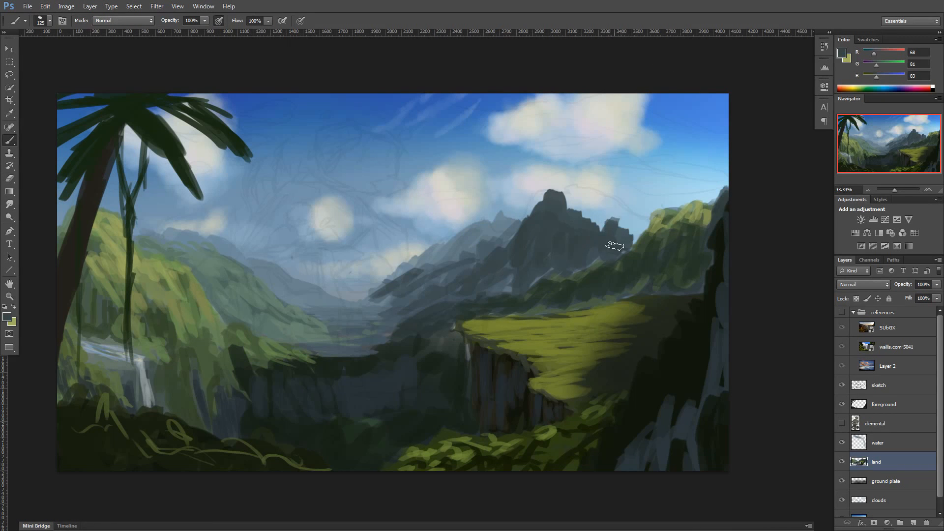
{"action": "mouse_move", "coordinate": [574, 218]}
{"action": "left_mouse_down"}
{"action": "mouse_move", "coordinate": [576, 250]}
{"action": "mouse_move", "coordinate": [471, 291]}
{"action": "left_mouse_up"}
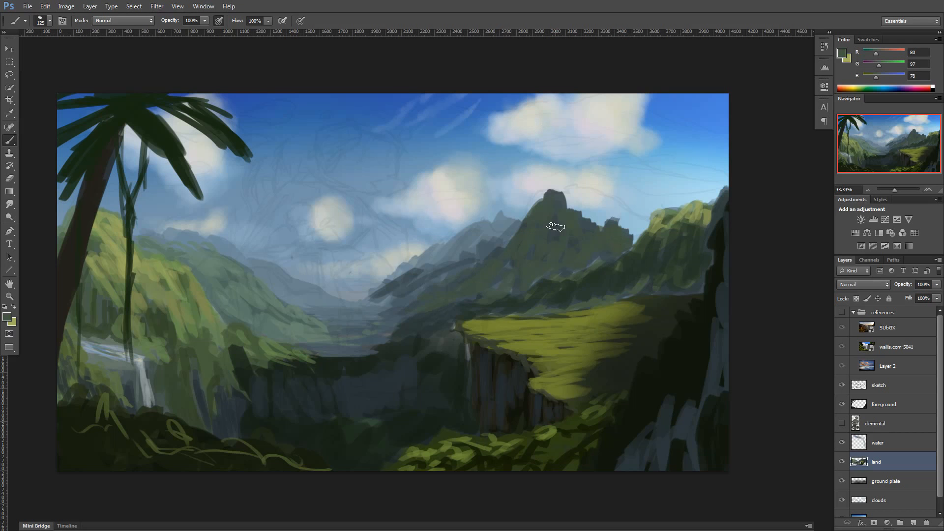
Step: Flip the canvas horizontally to check the composition, and undo the flip
{"action": "left_click", "coordinate": [65, 6]}
{"action": "mouse_move", "coordinate": [130, 97]}
{"action": "left_click", "coordinate": [193, 139]}
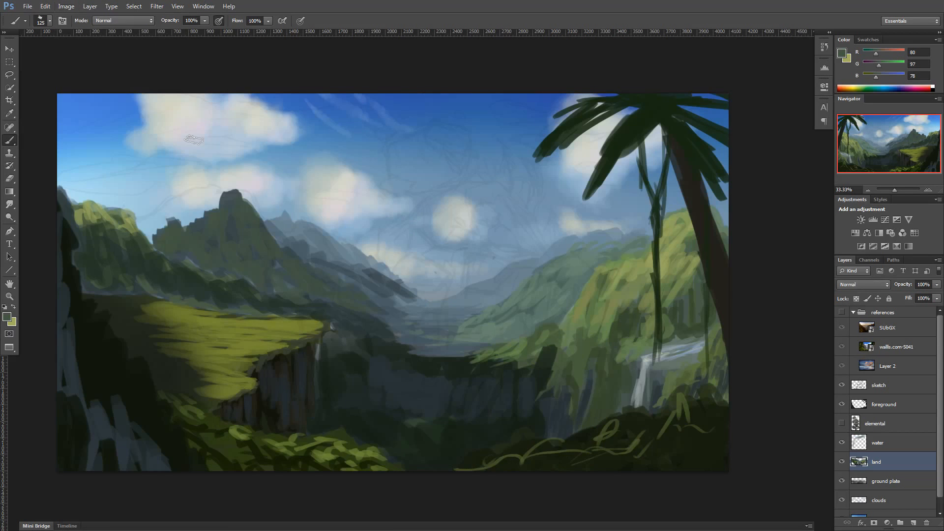
{"action": "key", "text": "ctrl+z"}
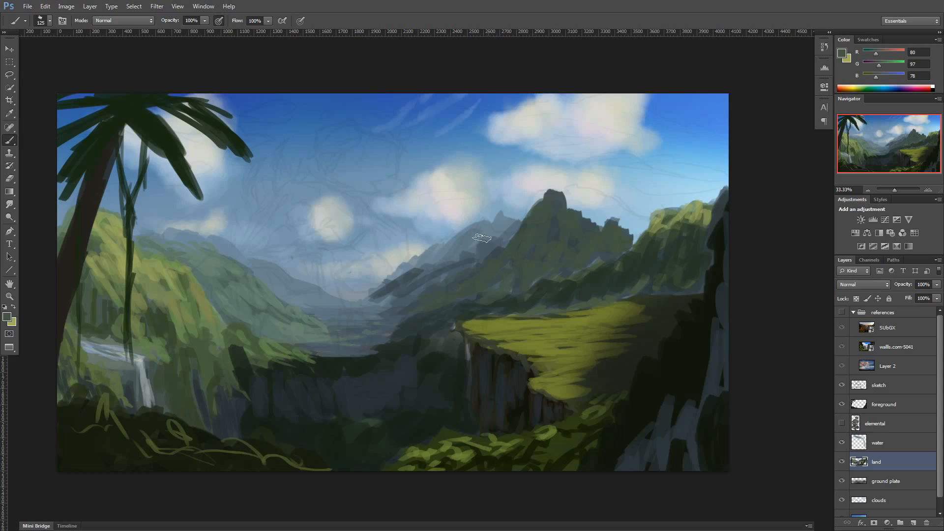
Step: Paint the mountain's lower slope and blend the distant valley floor with sampled blue-grey tones such as RGB 84, 101, 107
{"action": "left_click_drag", "start_coordinate": [511, 230], "coordinate": [495, 238]}
{"action": "mouse_move", "coordinate": [386, 297]}
{"action": "left_mouse_down"}
{"action": "mouse_move", "coordinate": [358, 314]}
{"action": "mouse_move", "coordinate": [382, 343]}
{"action": "mouse_move", "coordinate": [303, 344]}
{"action": "left_mouse_up"}
{"action": "left_click", "coordinate": [396, 337], "text": "alt"}
{"action": "left_click_drag", "start_coordinate": [409, 322], "coordinate": [364, 323]}
{"action": "mouse_move", "coordinate": [368, 310]}
{"action": "left_mouse_down"}
{"action": "mouse_move", "coordinate": [328, 320]}
{"action": "mouse_move", "coordinate": [361, 323]}
{"action": "left_mouse_up"}
{"action": "left_click", "coordinate": [393, 314], "text": "alt"}
{"action": "mouse_move", "coordinate": [379, 339]}
{"action": "left_mouse_down"}
{"action": "mouse_move", "coordinate": [347, 340]}
{"action": "mouse_move", "coordinate": [395, 314]}
{"action": "left_mouse_up"}
{"action": "left_click_drag", "start_coordinate": [360, 352], "coordinate": [336, 351]}
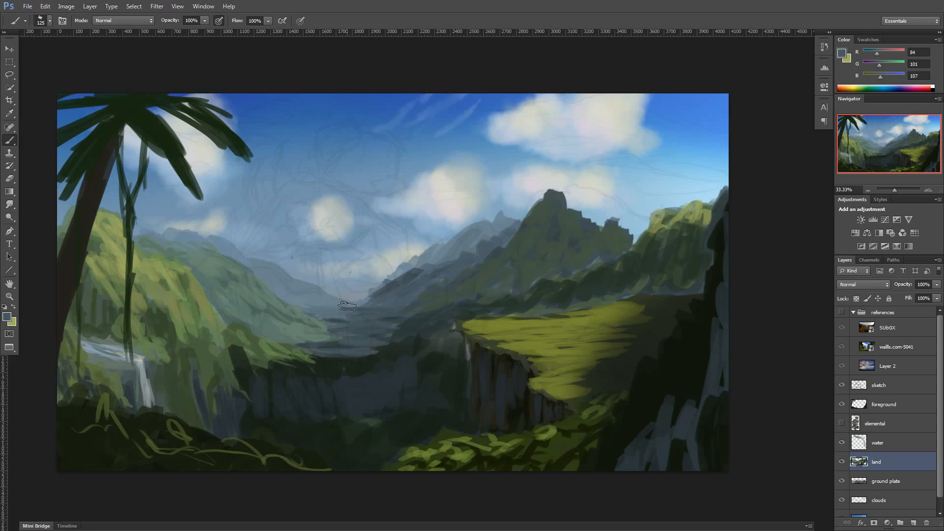
Step: Paint sunlit green highlights along the mountain's peaks in RGB 135, 150, 92 with a smaller brush
{"action": "left_click", "coordinate": [559, 201], "text": "alt"}
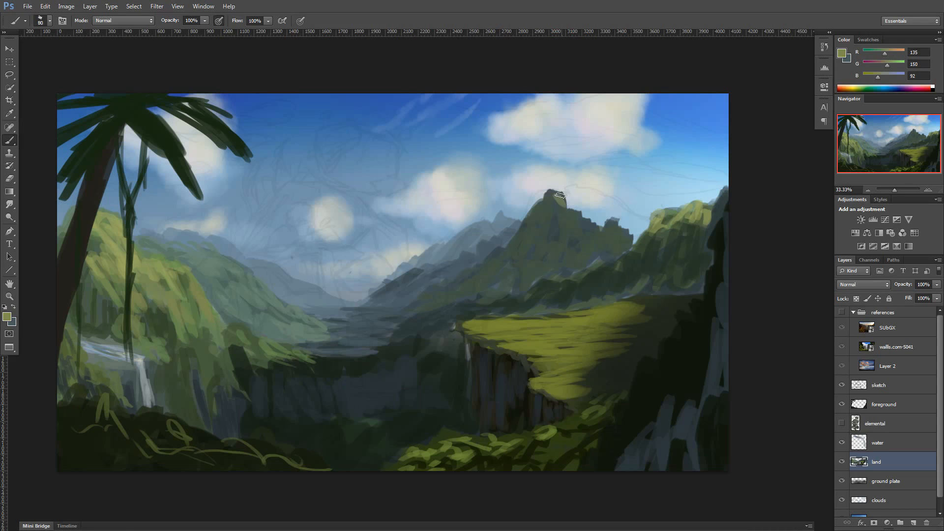
{"action": "left_click_drag", "start_coordinate": [559, 196], "coordinate": [590, 236]}
{"action": "mouse_move", "coordinate": [614, 223]}
{"action": "left_mouse_down"}
{"action": "mouse_move", "coordinate": [632, 240]}
{"action": "mouse_move", "coordinate": [605, 238]}
{"action": "left_mouse_up"}
{"action": "left_click_drag", "start_coordinate": [610, 222], "coordinate": [619, 236]}
Step: Add light grey rock highlights in RGB 135, 145, 144 to the mountain's jagged sunlit ridge with a 40 px brush
{"action": "left_click", "coordinate": [615, 221], "text": "alt"}
{"action": "left_click", "coordinate": [7, 317]}
{"action": "left_click", "coordinate": [171, 321]}
{"action": "left_click", "coordinate": [395, 258]}
{"action": "key", "text": "bracketleft"}
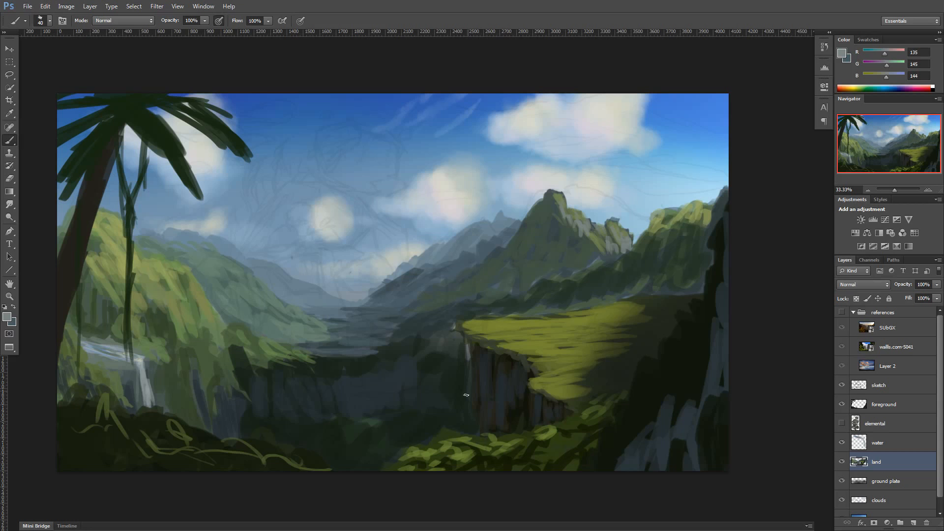
Step: Darken the canyon floor between the foreground foliage in near-black green RGB 21, 27, 20 with a large brush
{"action": "left_click", "coordinate": [350, 373], "text": "alt"}
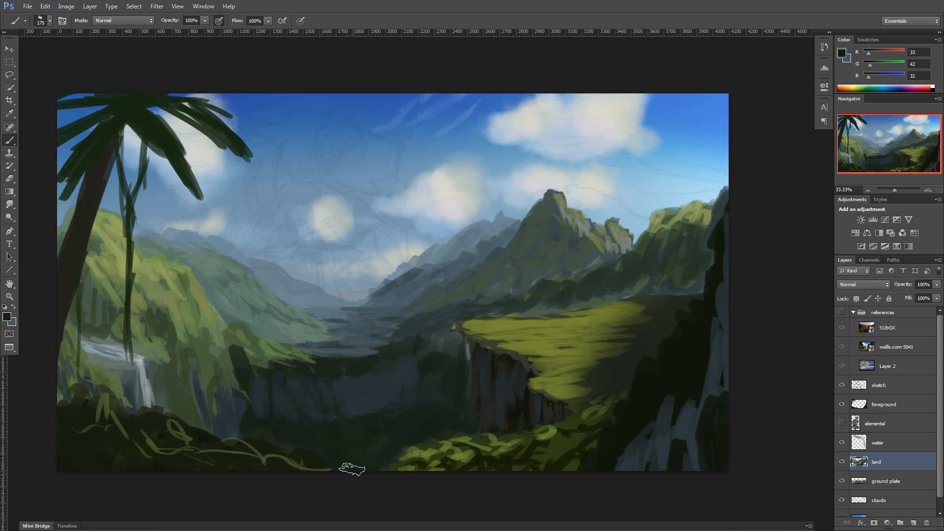
{"action": "left_click", "coordinate": [6, 318]}
{"action": "left_click", "coordinate": [187, 368]}
{"action": "left_click", "coordinate": [394, 257]}
{"action": "key", "text": "bracketright"}
{"action": "key", "text": "bracketright"}
{"action": "mouse_move", "coordinate": [352, 448]}
{"action": "left_mouse_down"}
{"action": "mouse_move", "coordinate": [253, 426]}
{"action": "mouse_move", "coordinate": [465, 422]}
{"action": "mouse_move", "coordinate": [268, 429]}
{"action": "mouse_move", "coordinate": [404, 446]}
{"action": "left_mouse_up"}
Step: Paint an irregular dark shadow line along the canyon wall's upper edge with a 50 px brush
{"action": "key", "text": "bracketleft"}
{"action": "key", "text": "bracketleft"}
{"action": "key", "text": "bracketleft"}
{"action": "key", "text": "bracketleft"}
{"action": "key", "text": "bracketleft"}
{"action": "key", "text": "bracketleft"}
{"action": "key", "text": "bracketleft"}
{"action": "left_click_drag", "start_coordinate": [339, 380], "coordinate": [272, 381]}
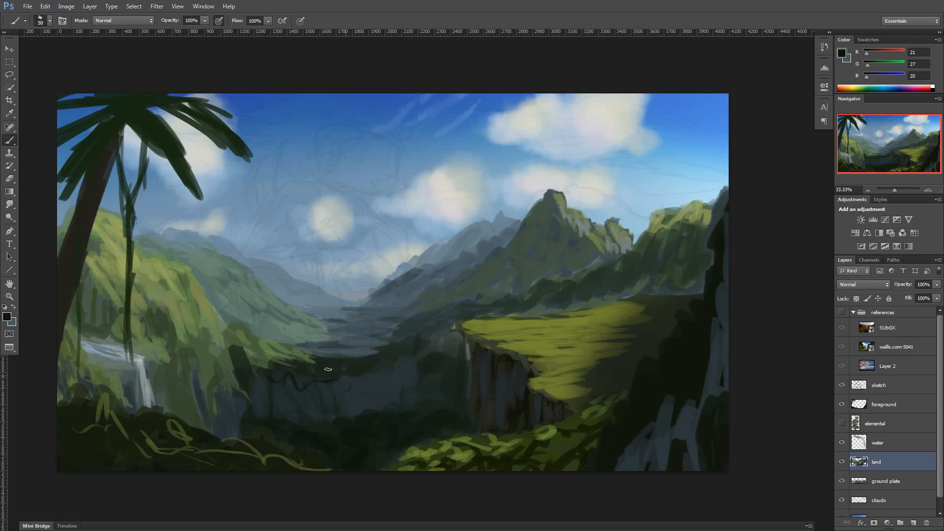
Step: Paint vertical strokes on the cliff between the waterfall and the canyon in sampled dark greens with an 80 px brush
{"action": "left_click", "coordinate": [278, 372], "text": "alt"}
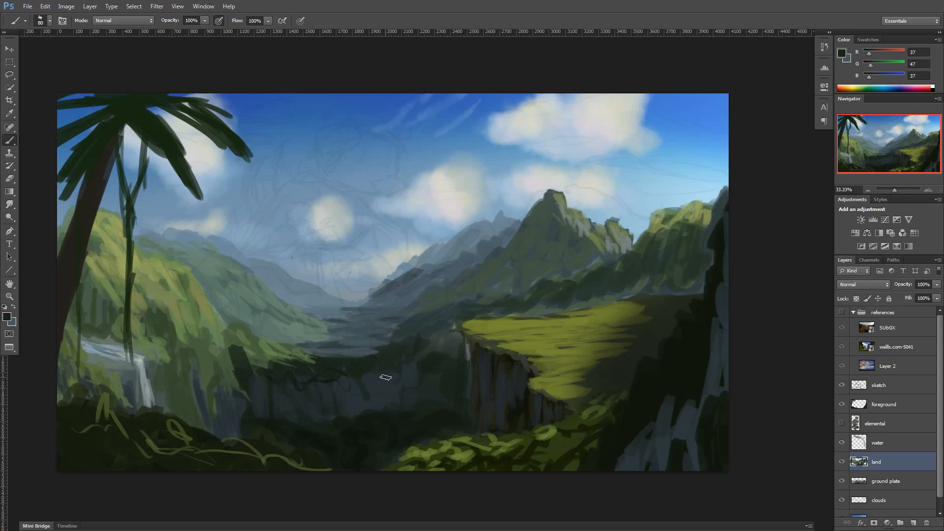
{"action": "left_click", "coordinate": [243, 381], "text": "alt"}
{"action": "mouse_move", "coordinate": [222, 376]}
{"action": "left_mouse_down"}
{"action": "mouse_move", "coordinate": [233, 400]}
{"action": "mouse_move", "coordinate": [228, 420]}
{"action": "left_mouse_up"}
{"action": "left_click", "coordinate": [231, 393], "text": "alt"}
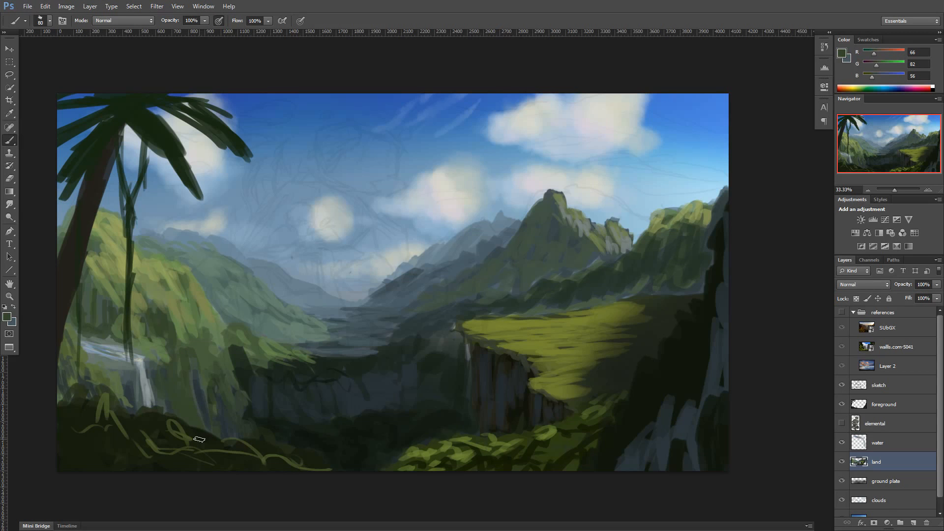
Step: Cover the thin waterfall beside the grassy cliff and extend the dark foliage behind it, using sampled dark greens
{"action": "left_click", "coordinate": [356, 369], "text": "alt"}
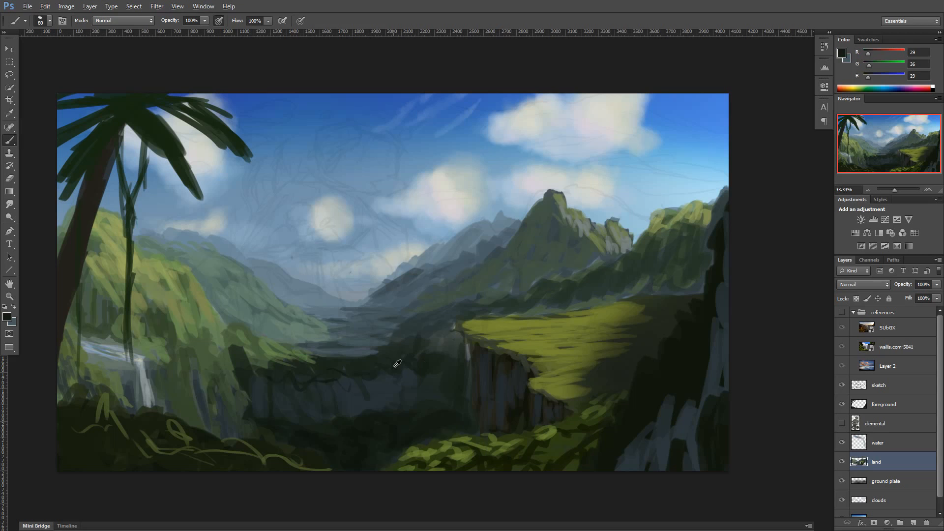
{"action": "mouse_move", "coordinate": [444, 334]}
{"action": "left_mouse_down"}
{"action": "mouse_move", "coordinate": [436, 355]}
{"action": "mouse_move", "coordinate": [463, 362]}
{"action": "left_mouse_up"}
{"action": "left_click", "coordinate": [472, 310], "text": "alt"}
{"action": "left_click", "coordinate": [458, 351], "text": "alt"}
{"action": "mouse_move", "coordinate": [451, 315]}
{"action": "left_mouse_down"}
{"action": "mouse_move", "coordinate": [419, 335]}
{"action": "mouse_move", "coordinate": [476, 307]}
{"action": "left_mouse_up"}
Step: Paint muted green highlights such as RGB 97, 110, 91 on the ridge just behind the grassy ledge with a 50 px brush
{"action": "left_click", "coordinate": [501, 290], "text": "alt"}
{"action": "left_click", "coordinate": [656, 209], "text": "alt"}
{"action": "left_click", "coordinate": [461, 320], "text": "alt"}
{"action": "left_click", "coordinate": [451, 301], "text": "alt"}
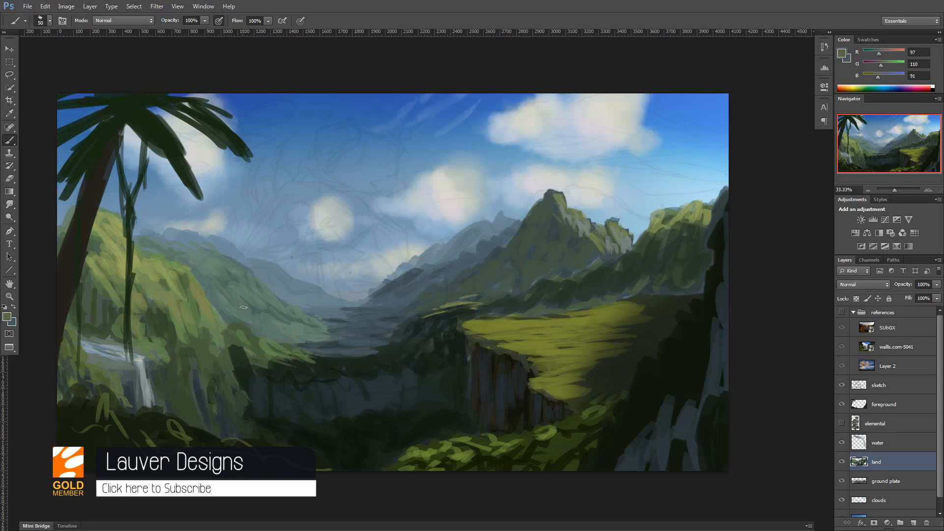
{"action": "left_click", "coordinate": [451, 300], "text": "alt"}
{"action": "left_click", "coordinate": [453, 301], "text": "alt"}
Step: Paint light green RGB 160, 181, 136 foliage highlights down the hazy middle-distance hill, enlarging the brush to 70 px
{"action": "left_click", "coordinate": [211, 260], "text": "alt"}
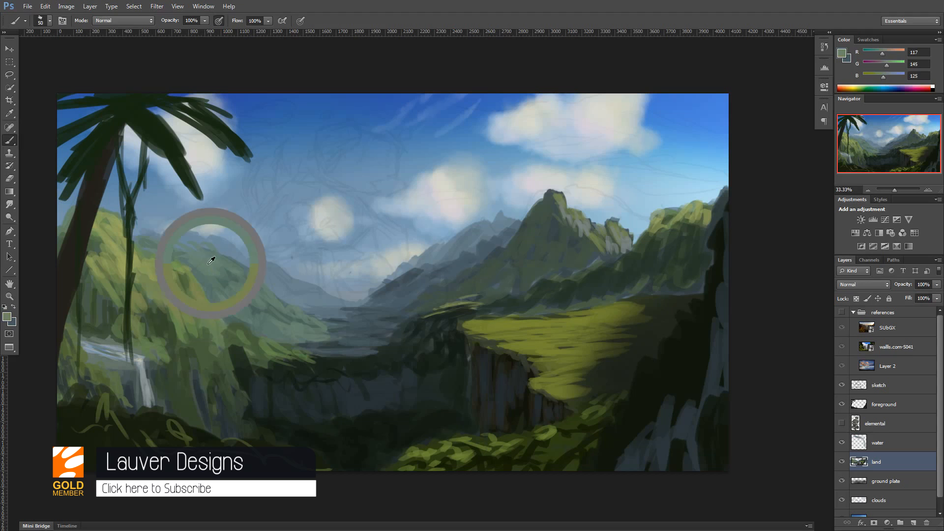
{"action": "left_click", "coordinate": [7, 317]}
{"action": "left_click", "coordinate": [300, 352]}
{"action": "left_click", "coordinate": [192, 299]}
{"action": "left_click", "coordinate": [300, 358]}
{"action": "left_click", "coordinate": [394, 257]}
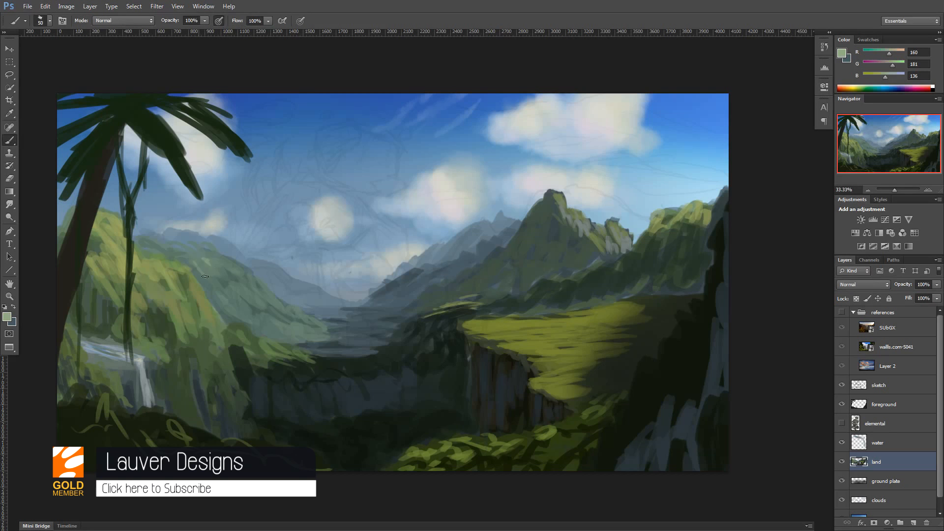
{"action": "left_click_drag", "start_coordinate": [191, 262], "coordinate": [214, 282]}
{"action": "mouse_move", "coordinate": [196, 257]}
{"action": "left_mouse_down"}
{"action": "mouse_move", "coordinate": [220, 276]}
{"action": "mouse_move", "coordinate": [245, 271]}
{"action": "mouse_move", "coordinate": [240, 301]}
{"action": "mouse_move", "coordinate": [261, 301]}
{"action": "left_mouse_up"}
{"action": "key", "text": "bracketright"}
{"action": "key", "text": "bracketright"}
{"action": "left_click_drag", "start_coordinate": [265, 294], "coordinate": [287, 315]}
{"action": "left_click_drag", "start_coordinate": [286, 325], "coordinate": [312, 333]}
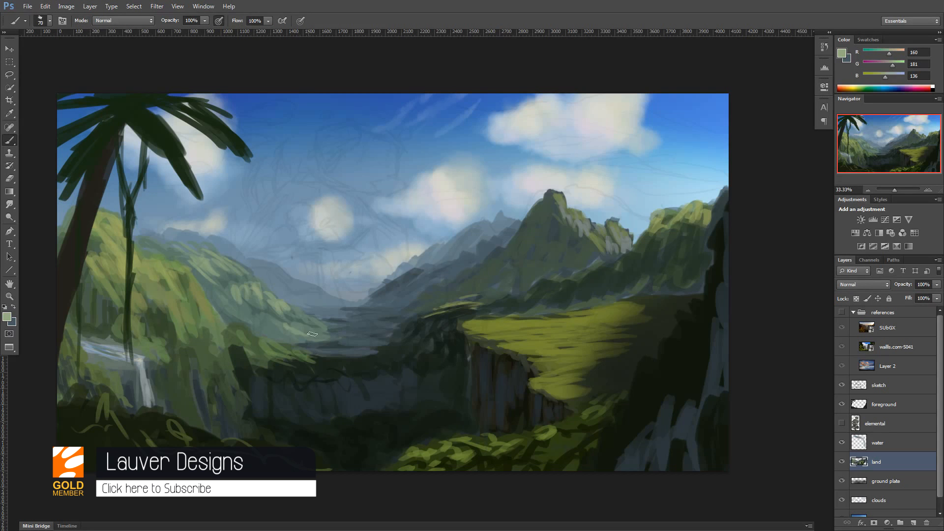
Step: Paint darker green RGB 89, 111, 87 shadows between the highlights on the hazy middle-distance hill
{"action": "left_click", "coordinate": [205, 273], "text": "alt"}
{"action": "left_click_drag", "start_coordinate": [181, 259], "coordinate": [210, 279]}
{"action": "left_click", "coordinate": [260, 311], "text": "alt"}
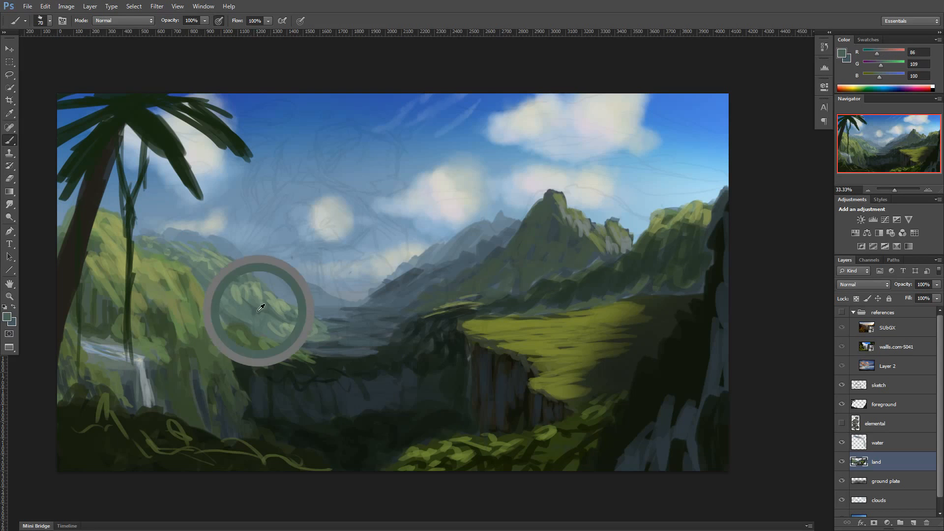
{"action": "left_click", "coordinate": [7, 317]}
{"action": "left_click_drag", "start_coordinate": [299, 337], "coordinate": [299, 350]}
{"action": "left_click", "coordinate": [394, 257]}
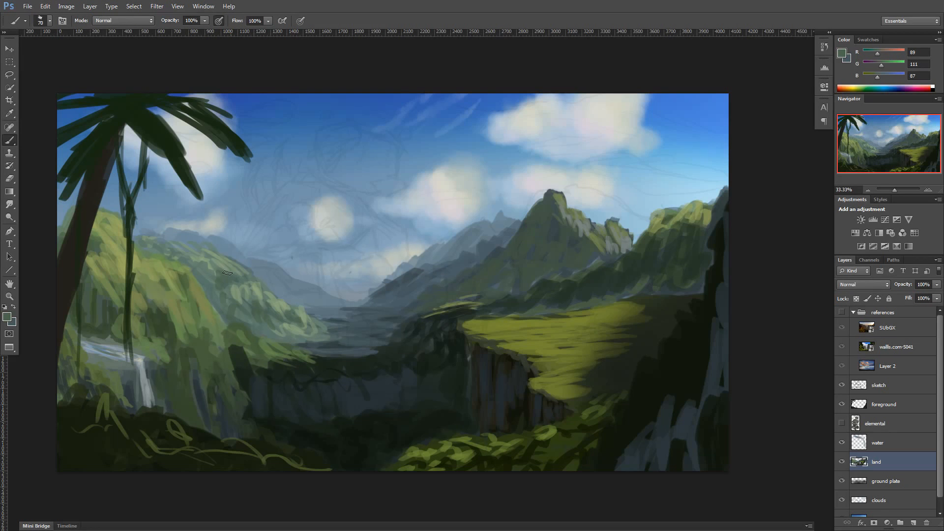
{"action": "left_click_drag", "start_coordinate": [227, 272], "coordinate": [191, 262]}
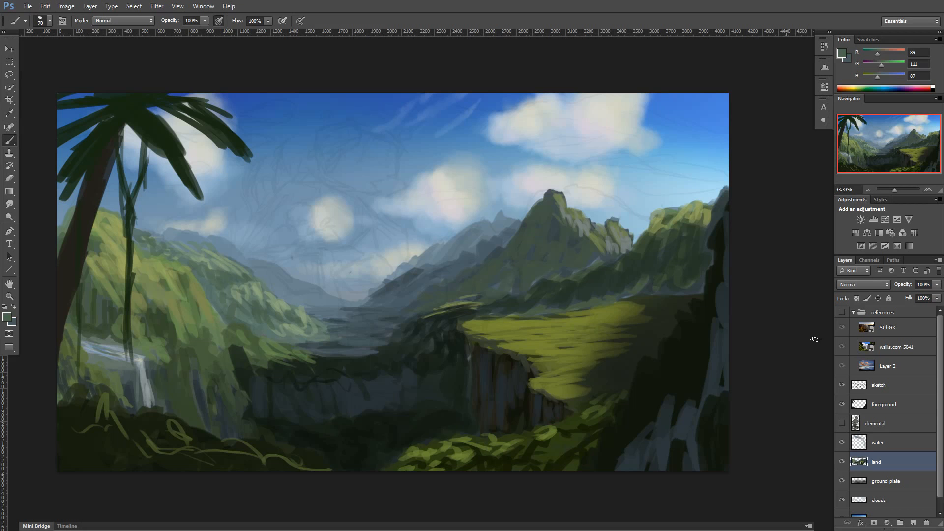
Step: On the foreground layer, darken the near cliff beside the grassy plateau in RGB 17, 23, 12 with a 125 px brush
{"action": "left_click", "coordinate": [904, 405]}
{"action": "left_click", "coordinate": [698, 369], "text": "alt"}
{"action": "left_click", "coordinate": [7, 317]}
{"action": "left_click", "coordinate": [209, 377]}
{"action": "left_click", "coordinate": [394, 257]}
{"action": "key", "text": "bracketright"}
{"action": "key", "text": "bracketright"}
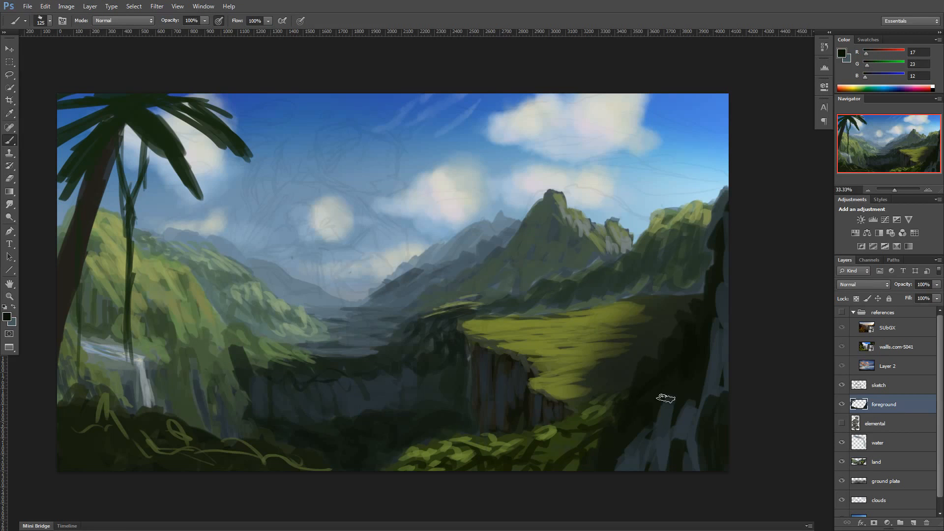
{"action": "mouse_move", "coordinate": [664, 398]}
{"action": "left_mouse_down"}
{"action": "mouse_move", "coordinate": [695, 391]}
{"action": "mouse_move", "coordinate": [723, 209]}
{"action": "left_mouse_up"}
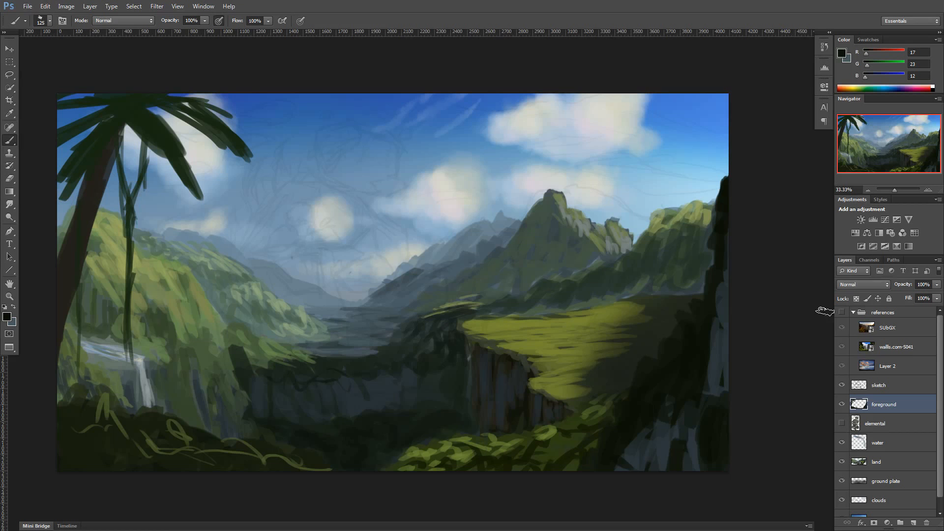
Step: Show the elemental layer, hide the sketch layer, and try a 200 px dark grey RGB 64, 64, 59 stroke near the lower boulders
{"action": "left_click", "coordinate": [841, 424]}
{"action": "left_click", "coordinate": [880, 423]}
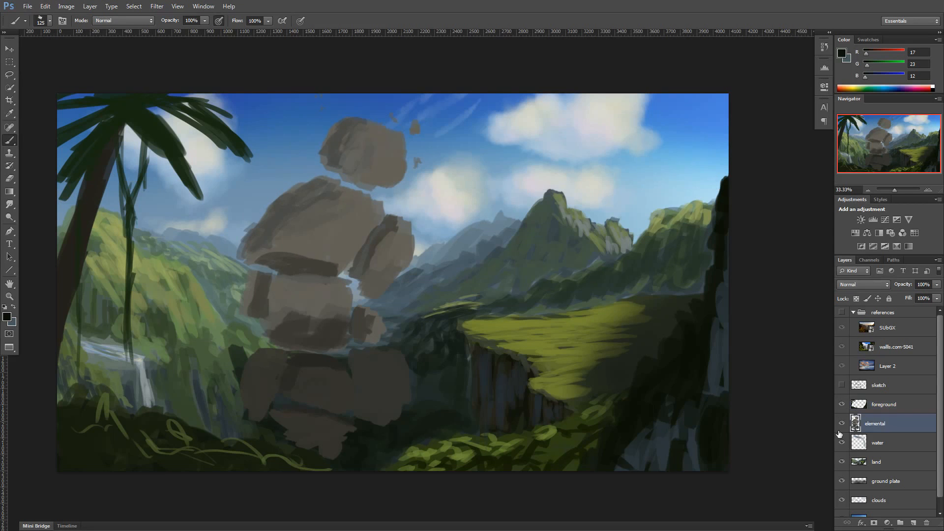
{"action": "left_click", "coordinate": [362, 253], "text": "alt"}
{"action": "key", "text": "bracketright"}
{"action": "key", "text": "bracketright"}
{"action": "key", "text": "bracketright"}
{"action": "mouse_move", "coordinate": [381, 449]}
{"action": "left_mouse_down"}
{"action": "mouse_move", "coordinate": [375, 438]}
{"action": "mouse_move", "coordinate": [422, 438]}
{"action": "mouse_move", "coordinate": [407, 449]}
{"action": "left_mouse_up"}
{"action": "key", "text": "ctrl+z"}
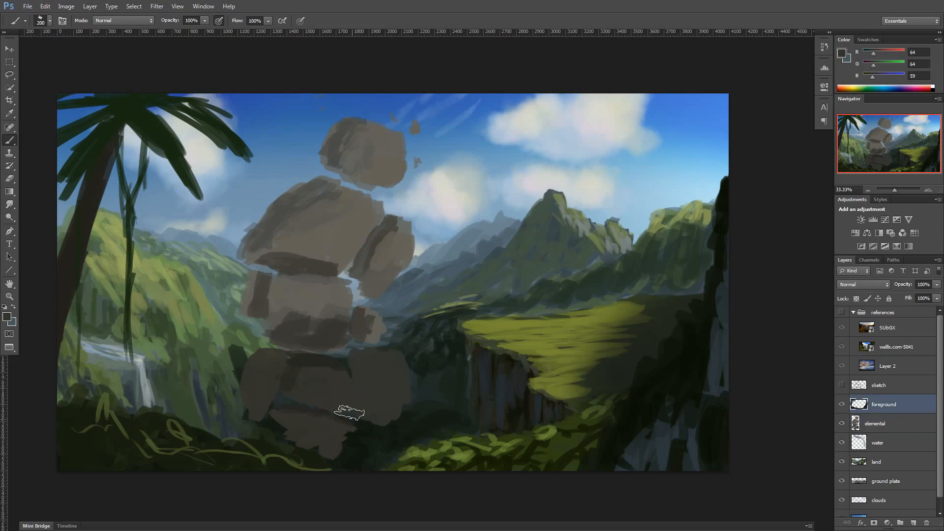
Step: Add a new layer above the elemental layer and lower the elemental layer's opacity to use it as a faint guide
{"action": "left_click", "coordinate": [842, 423]}
{"action": "left_click", "coordinate": [875, 423]}
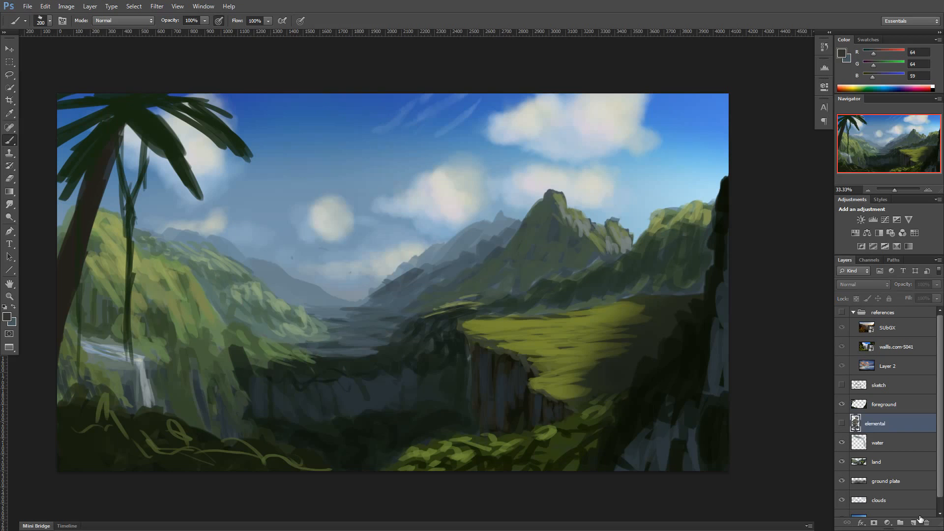
{"action": "left_click", "coordinate": [913, 523]}
{"action": "left_click", "coordinate": [842, 442]}
{"action": "left_click", "coordinate": [875, 442]}
{"action": "left_click_drag", "start_coordinate": [906, 284], "coordinate": [885, 286]}
{"action": "left_click", "coordinate": [880, 423]}
{"action": "left_click", "coordinate": [875, 443]}
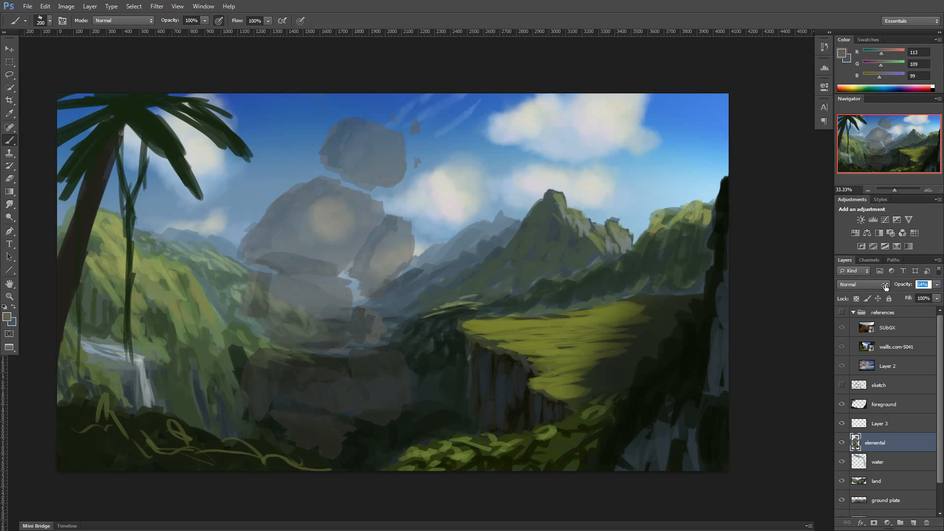
Step: Try a new head boulder for the elemental on the new layer in grey-brown RGB 113, 109, 99
{"action": "left_click", "coordinate": [880, 423]}
{"action": "key", "text": "bracketright"}
{"action": "mouse_move", "coordinate": [339, 160]}
{"action": "left_mouse_down"}
{"action": "mouse_move", "coordinate": [393, 137]}
{"action": "mouse_move", "coordinate": [411, 167]}
{"action": "mouse_move", "coordinate": [381, 182]}
{"action": "left_mouse_up"}
{"action": "key", "text": "ctrl+alt+z"}
{"action": "key", "text": "ctrl+alt+z"}
{"action": "mouse_move", "coordinate": [381, 145]}
{"action": "left_mouse_down"}
{"action": "mouse_move", "coordinate": [400, 146]}
{"action": "mouse_move", "coordinate": [337, 143]}
{"action": "mouse_move", "coordinate": [364, 180]}
{"action": "mouse_move", "coordinate": [436, 191]}
{"action": "left_mouse_up"}
Step: Block in a large rounded body boulder below the new head in the same grey-brown
{"action": "key", "text": "v"}
{"action": "key", "text": "b"}
{"action": "mouse_move", "coordinate": [313, 175]}
{"action": "left_mouse_down"}
{"action": "mouse_move", "coordinate": [246, 205]}
{"action": "mouse_move", "coordinate": [234, 227]}
{"action": "mouse_move", "coordinate": [296, 285]}
{"action": "mouse_move", "coordinate": [257, 267]}
{"action": "mouse_move", "coordinate": [338, 291]}
{"action": "mouse_move", "coordinate": [331, 298]}
{"action": "mouse_move", "coordinate": [370, 241]}
{"action": "mouse_move", "coordinate": [373, 211]}
{"action": "mouse_move", "coordinate": [355, 192]}
{"action": "mouse_move", "coordinate": [360, 227]}
{"action": "mouse_move", "coordinate": [318, 274]}
{"action": "mouse_move", "coordinate": [314, 199]}
{"action": "mouse_move", "coordinate": [290, 245]}
{"action": "left_mouse_up"}
{"action": "key", "text": "bracketright"}
{"action": "key", "text": "bracketright"}
{"action": "key", "text": "bracketright"}
{"action": "key", "text": "bracketleft"}
{"action": "key", "text": "bracketleft"}
{"action": "key", "text": "bracketleft"}
{"action": "key", "text": "bracketleft"}
{"action": "key", "text": "bracketleft"}
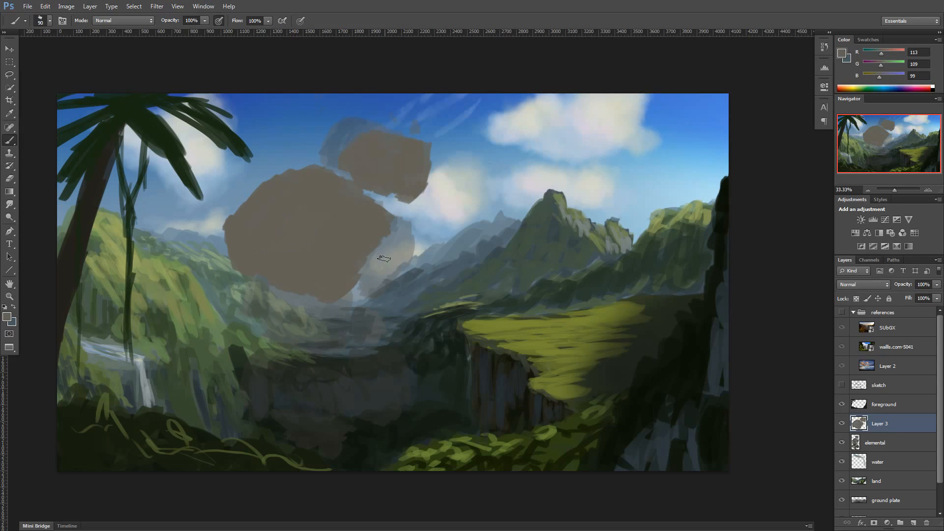
Step: Paint a dark RGB 73, 70, 64 gap beside the body boulder and an adjoining arm rock in RGB 113, 109, 99
{"action": "key", "text": "x"}
{"action": "left_click", "coordinate": [6, 316]}
{"action": "left_click", "coordinate": [315, 209]}
{"action": "left_click", "coordinate": [176, 352]}
{"action": "left_click", "coordinate": [393, 257]}
{"action": "key", "text": "bracketright"}
{"action": "key", "text": "bracketright"}
{"action": "key", "text": "bracketright"}
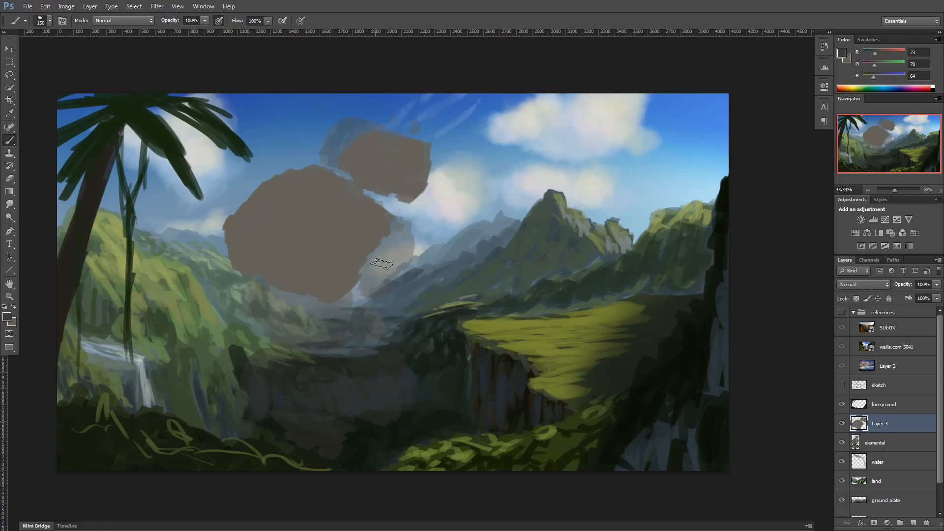
{"action": "left_click_drag", "start_coordinate": [397, 226], "coordinate": [347, 297]}
{"action": "key", "text": "x"}
{"action": "mouse_move", "coordinate": [384, 271]}
{"action": "left_mouse_down"}
{"action": "mouse_move", "coordinate": [406, 227]}
{"action": "mouse_move", "coordinate": [366, 301]}
{"action": "left_mouse_up"}
{"action": "left_click_drag", "start_coordinate": [409, 224], "coordinate": [407, 241]}
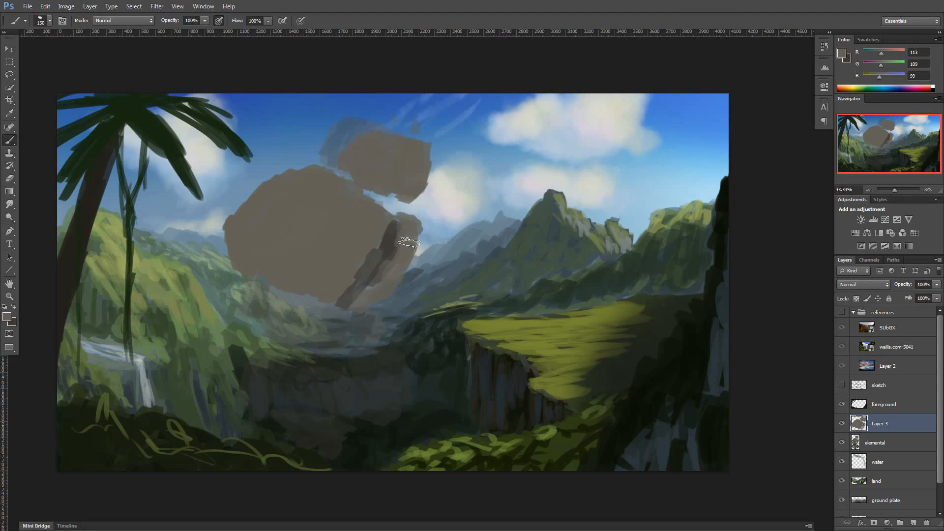
Step: Trim the outer edge of the new body boulder with the Eraser
{"action": "key", "text": "e"}
{"action": "mouse_move", "coordinate": [246, 269]}
{"action": "left_mouse_down"}
{"action": "mouse_move", "coordinate": [235, 202]}
{"action": "mouse_move", "coordinate": [275, 173]}
{"action": "left_mouse_up"}
{"action": "key", "text": "b"}
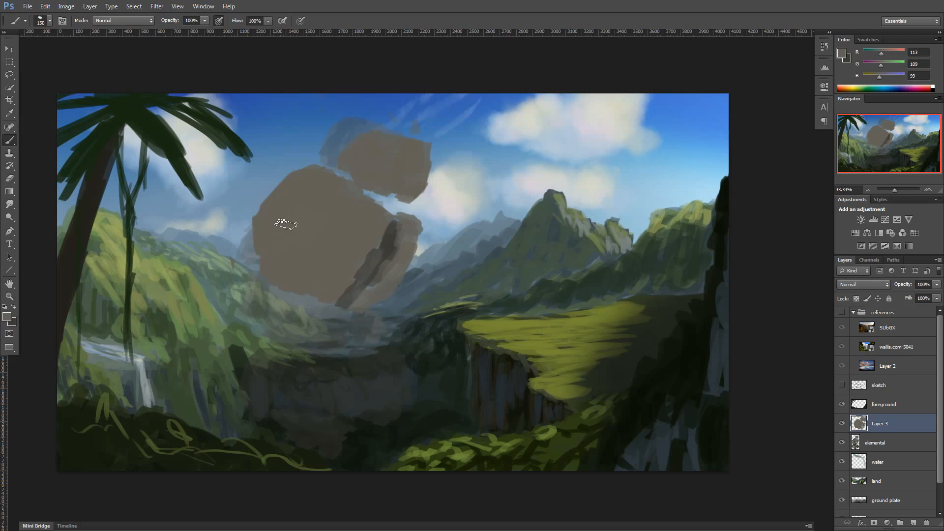
Step: Paint dark RGB 73, 70, 64 shadow patches on the new body boulder
{"action": "key", "text": "x"}
{"action": "mouse_move", "coordinate": [310, 213]}
{"action": "left_mouse_down"}
{"action": "mouse_move", "coordinate": [308, 224]}
{"action": "mouse_move", "coordinate": [345, 216]}
{"action": "mouse_move", "coordinate": [335, 199]}
{"action": "left_mouse_up"}
{"action": "mouse_move", "coordinate": [364, 247]}
{"action": "left_mouse_down"}
{"action": "mouse_move", "coordinate": [336, 253]}
{"action": "mouse_move", "coordinate": [345, 238]}
{"action": "mouse_move", "coordinate": [390, 250]}
{"action": "mouse_move", "coordinate": [374, 265]}
{"action": "left_mouse_up"}
{"action": "left_click_drag", "start_coordinate": [305, 237], "coordinate": [317, 244]}
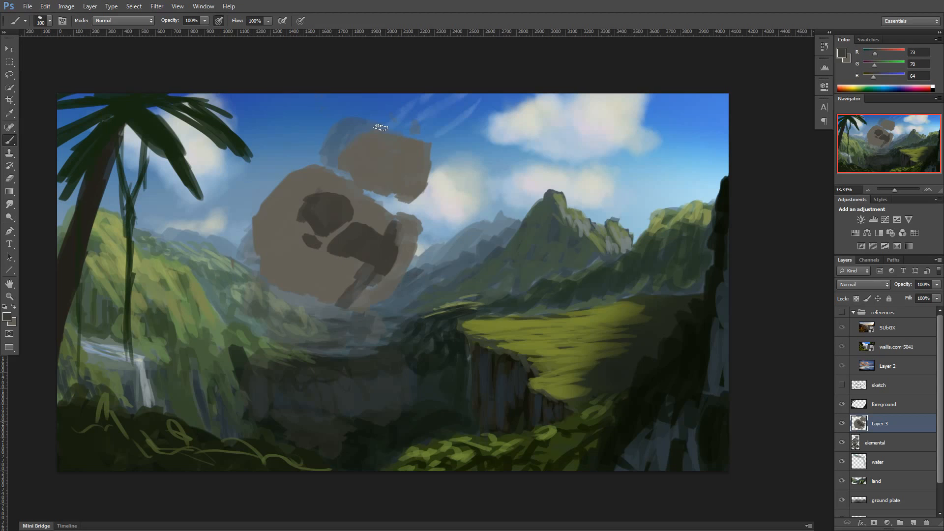
Step: Delete the trial boulder layer and restore the elemental layer's opacity to 100%
{"action": "left_click", "coordinate": [841, 423]}
{"action": "key", "text": "Delete"}
{"action": "left_click_drag", "start_coordinate": [903, 285], "coordinate": [942, 284]}
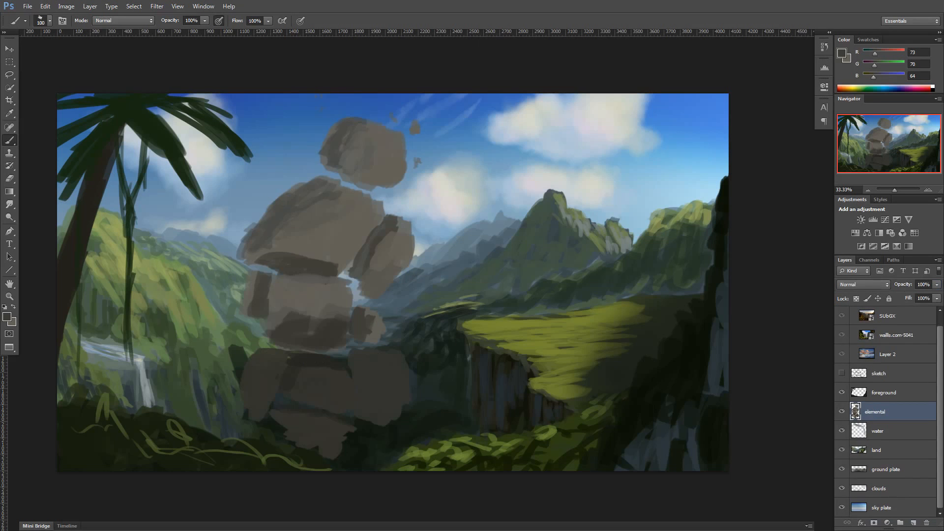
Step: Repaint the elemental's torso boulder in RGB 114, 110, 100 and deepen the shadow along its arm rock with a 100 px brush
{"action": "left_click", "coordinate": [329, 230], "text": "alt"}
{"action": "mouse_move", "coordinate": [307, 203]}
{"action": "left_mouse_down"}
{"action": "mouse_move", "coordinate": [263, 240]}
{"action": "mouse_move", "coordinate": [329, 194]}
{"action": "left_mouse_up"}
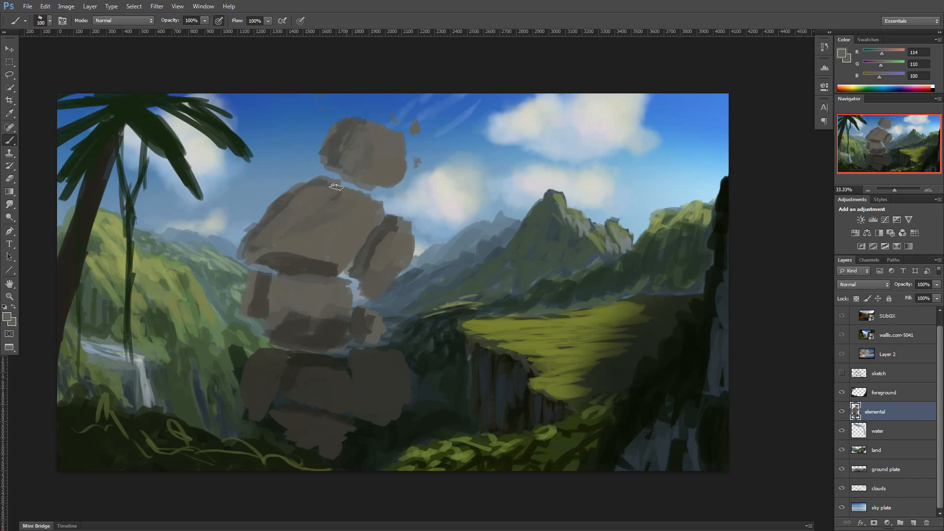
{"action": "left_click", "coordinate": [370, 257], "text": "alt"}
{"action": "left_click_drag", "start_coordinate": [390, 233], "coordinate": [355, 288]}
Step: Shade the underside of the elemental's head boulder in dark grey RGB 88, 89, 85 and sample its lighter grey-brown
{"action": "left_click", "coordinate": [338, 148], "text": "alt"}
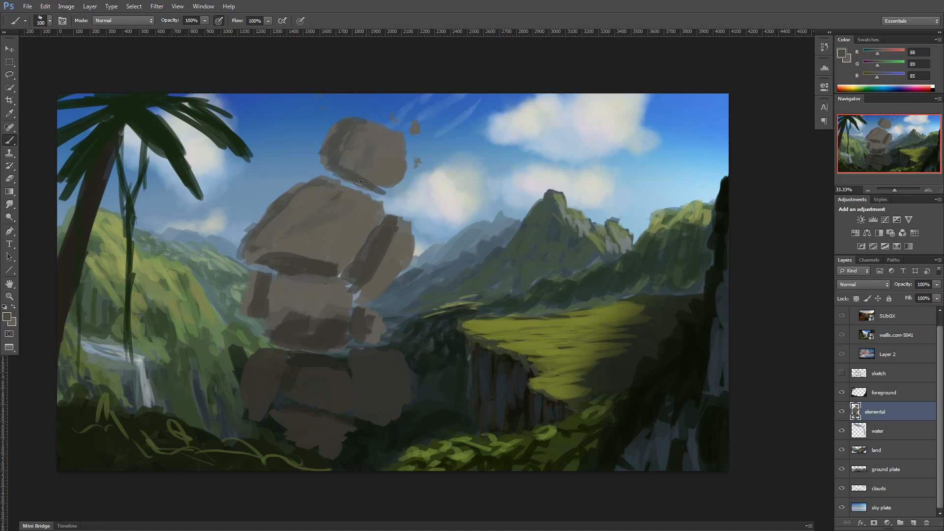
{"action": "left_click_drag", "start_coordinate": [385, 188], "coordinate": [328, 170]}
{"action": "left_click", "coordinate": [356, 148], "text": "alt"}
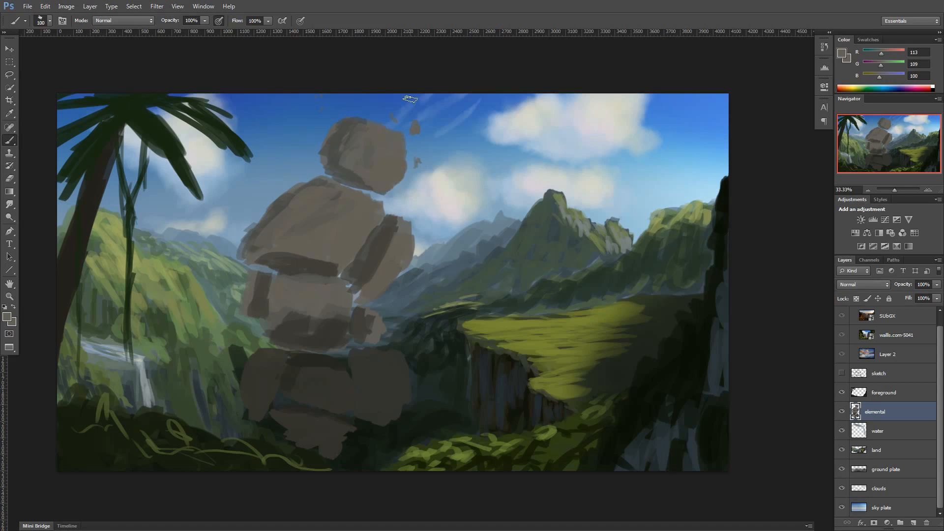
Step: Lighten and widen the elemental's waist boulder in RGB 113, 109, 99, and shade its side in RGB 97, 94, 86 with a 200 px brush
{"action": "left_click", "coordinate": [307, 298], "text": "alt"}
{"action": "mouse_move", "coordinate": [293, 291]}
{"action": "left_mouse_down"}
{"action": "mouse_move", "coordinate": [335, 279]}
{"action": "mouse_move", "coordinate": [350, 297]}
{"action": "mouse_move", "coordinate": [340, 326]}
{"action": "left_mouse_up"}
{"action": "key", "text": "bracketright"}
{"action": "key", "text": "bracketright"}
{"action": "key", "text": "bracketright"}
{"action": "key", "text": "bracketright"}
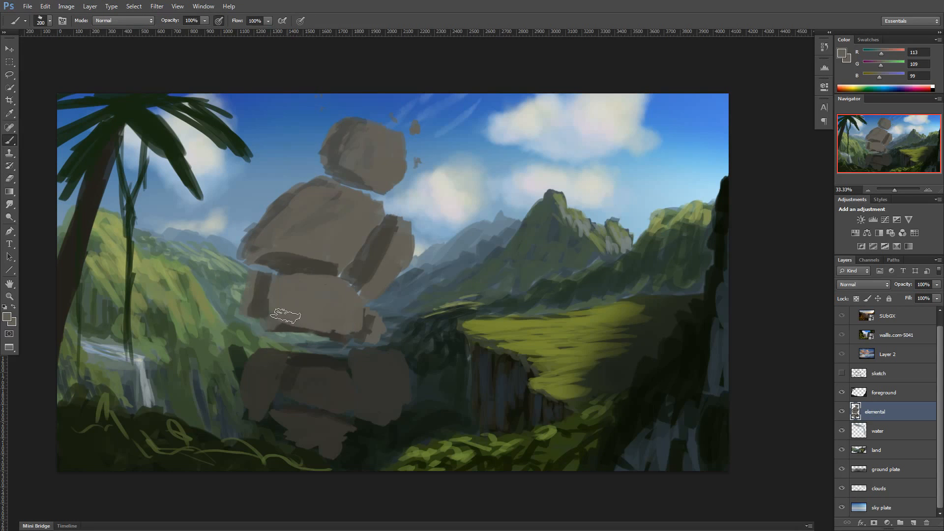
{"action": "left_click", "coordinate": [283, 287], "text": "alt"}
{"action": "left_click_drag", "start_coordinate": [294, 297], "coordinate": [304, 315]}
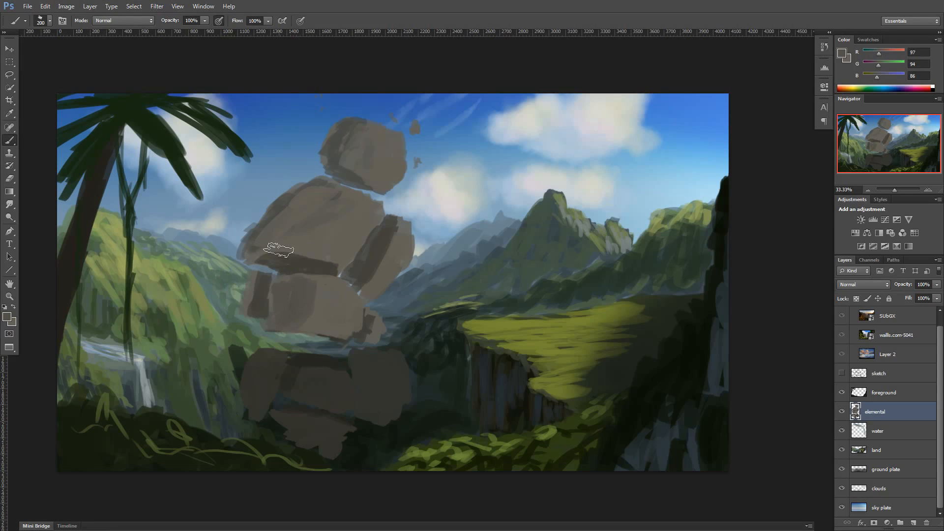
Step: Select the elemental's lowest boulders with the Lasso tool, try transforming them, and delete them from the layer
{"action": "left_click", "coordinate": [9, 75]}
{"action": "mouse_move", "coordinate": [301, 349]}
{"action": "left_mouse_down"}
{"action": "mouse_move", "coordinate": [327, 459]}
{"action": "mouse_move", "coordinate": [266, 345]}
{"action": "left_mouse_up"}
{"action": "key", "text": "v"}
{"action": "left_click_drag", "start_coordinate": [370, 379], "coordinate": [349, 372]}
{"action": "key", "text": "ctrl+t"}
{"action": "mouse_move", "coordinate": [426, 309]}
{"action": "left_mouse_down"}
{"action": "mouse_move", "coordinate": [446, 342]}
{"action": "mouse_move", "coordinate": [345, 408]}
{"action": "mouse_move", "coordinate": [366, 391]}
{"action": "left_mouse_up"}
{"action": "key", "text": "ctrl+z"}
{"action": "left_click", "coordinate": [481, 21]}
{"action": "key", "text": "Delete"}
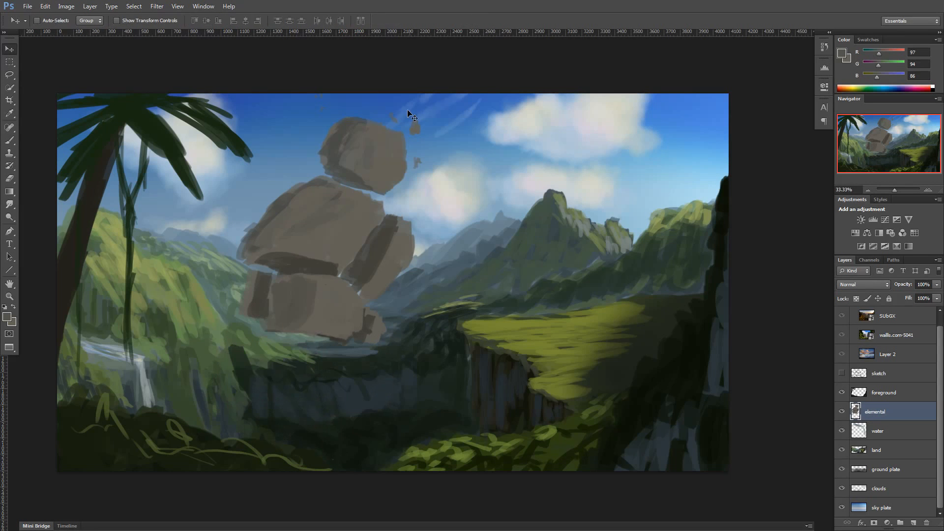
Step: Extend the outer edge of the elemental's waist boulder and touch up where it meets the arm rock, using colours sampled from the rock
{"action": "key", "text": "b"}
{"action": "left_click", "coordinate": [321, 300], "text": "alt"}
{"action": "left_click_drag", "start_coordinate": [247, 276], "coordinate": [241, 313]}
{"action": "key", "text": "bracketleft"}
{"action": "key", "text": "bracketleft"}
{"action": "key", "text": "bracketleft"}
{"action": "key", "text": "bracketleft"}
{"action": "left_click", "coordinate": [358, 278], "text": "alt"}
{"action": "left_click_drag", "start_coordinate": [360, 285], "coordinate": [345, 266]}
Step: Darken the gaps between the torso, arm and waist rocks in RGB 57, 56, 51, and shade the small rock beside the waist
{"action": "left_click", "coordinate": [7, 317]}
{"action": "left_click", "coordinate": [180, 370]}
{"action": "left_click", "coordinate": [390, 261]}
{"action": "key", "text": "bracketright"}
{"action": "mouse_move", "coordinate": [389, 221]}
{"action": "left_mouse_down"}
{"action": "mouse_move", "coordinate": [360, 269]}
{"action": "mouse_move", "coordinate": [382, 228]}
{"action": "mouse_move", "coordinate": [355, 284]}
{"action": "left_mouse_up"}
{"action": "left_click", "coordinate": [384, 228], "text": "alt"}
{"action": "mouse_move", "coordinate": [278, 261]}
{"action": "left_mouse_down"}
{"action": "mouse_move", "coordinate": [338, 273]}
{"action": "mouse_move", "coordinate": [272, 262]}
{"action": "left_mouse_up"}
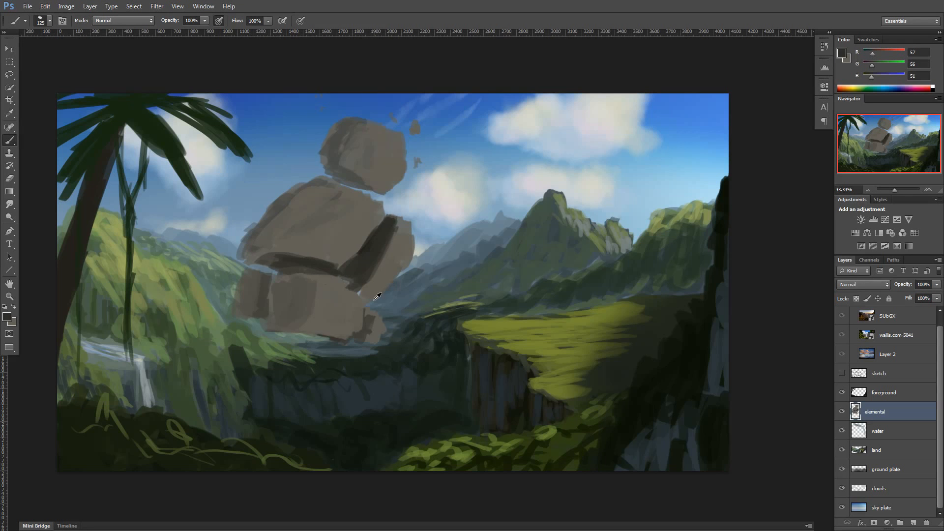
{"action": "key", "text": "bracketleft"}
{"action": "key", "text": "bracketleft"}
{"action": "left_click_drag", "start_coordinate": [368, 317], "coordinate": [364, 340]}
Step: Lasso the elemental's head boulder with its fragments, shift it away from the torso, rotate it slightly and deselect
{"action": "key", "text": "l"}
{"action": "mouse_move", "coordinate": [307, 158]}
{"action": "left_mouse_down"}
{"action": "mouse_move", "coordinate": [358, 99]}
{"action": "mouse_move", "coordinate": [312, 105]}
{"action": "left_mouse_up"}
{"action": "key", "text": "v"}
{"action": "left_click_drag", "start_coordinate": [392, 150], "coordinate": [435, 172]}
{"action": "key", "text": "ctrl+t"}
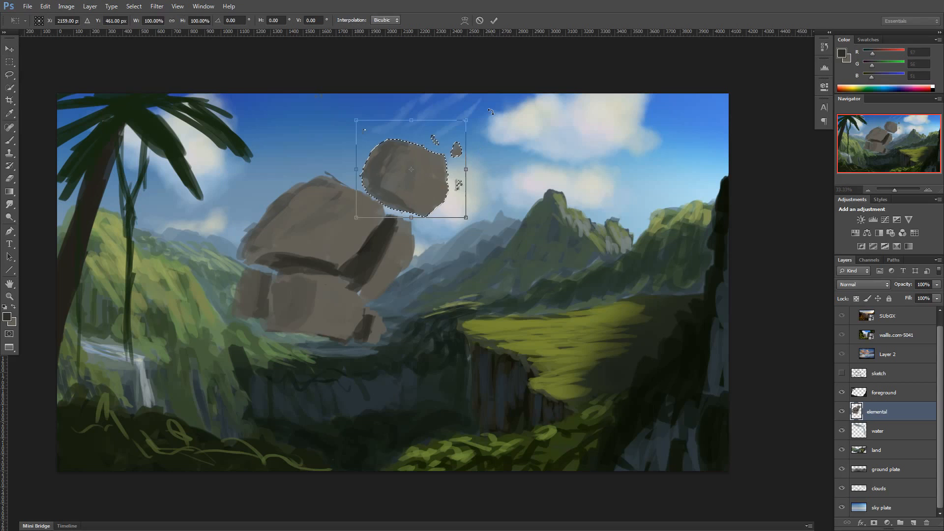
{"action": "left_click_drag", "start_coordinate": [490, 112], "coordinate": [502, 135]}
{"action": "left_click_drag", "start_coordinate": [455, 192], "coordinate": [444, 182]}
{"action": "key", "text": "Return"}
{"action": "key", "text": "ctrl+d"}
Step: Add small floating fragments between head and torso, and darken the head boulder's shaded underside in RGB 56, 55, 50 with a 60 px brush
{"action": "key", "text": "e"}
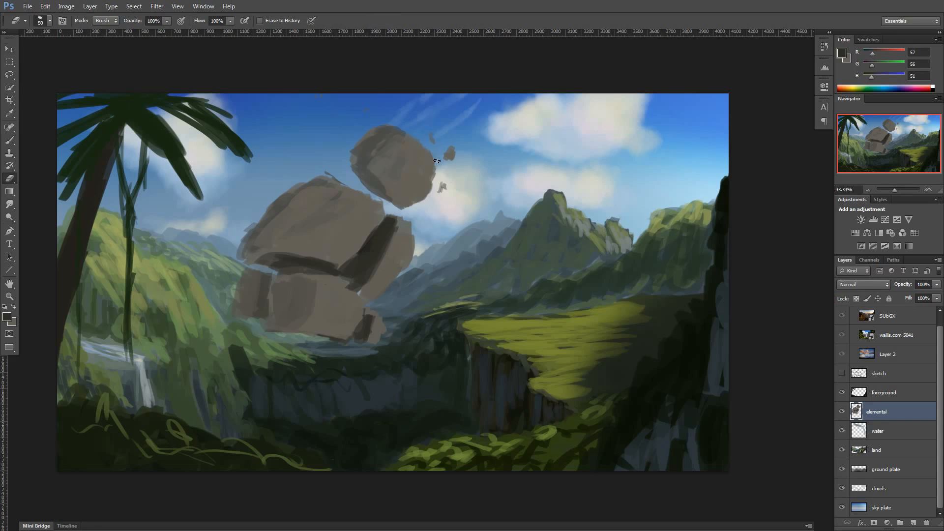
{"action": "key", "text": "b"}
{"action": "left_click", "coordinate": [346, 204], "text": "alt"}
{"action": "left_click", "coordinate": [342, 156]}
{"action": "left_click", "coordinate": [383, 237], "text": "alt"}
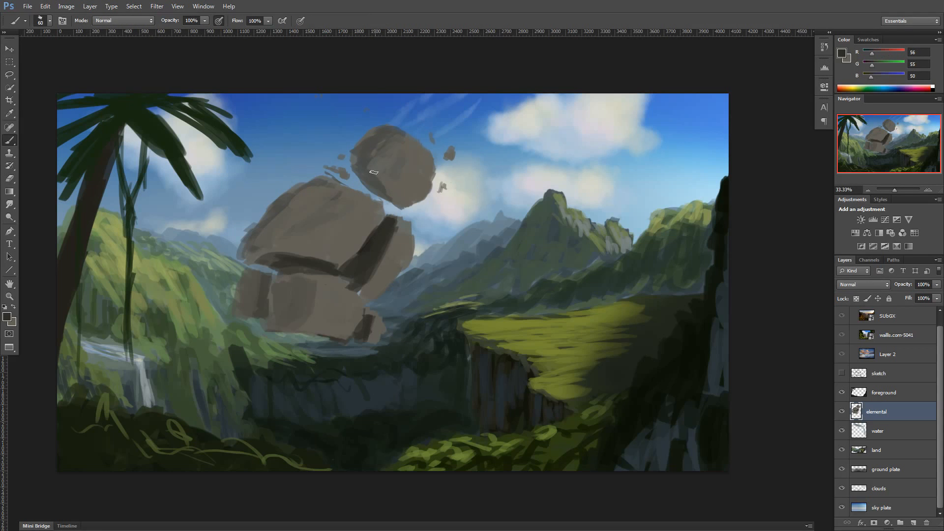
{"action": "left_click_drag", "start_coordinate": [363, 170], "coordinate": [383, 189]}
Step: Streak the head boulder with RGB 86, 87, 84, and refine its lower edge with a 50 px eraser and sampled RGB 113, 109, 99
{"action": "left_click", "coordinate": [378, 160], "text": "alt"}
{"action": "left_click", "coordinate": [378, 149], "text": "alt"}
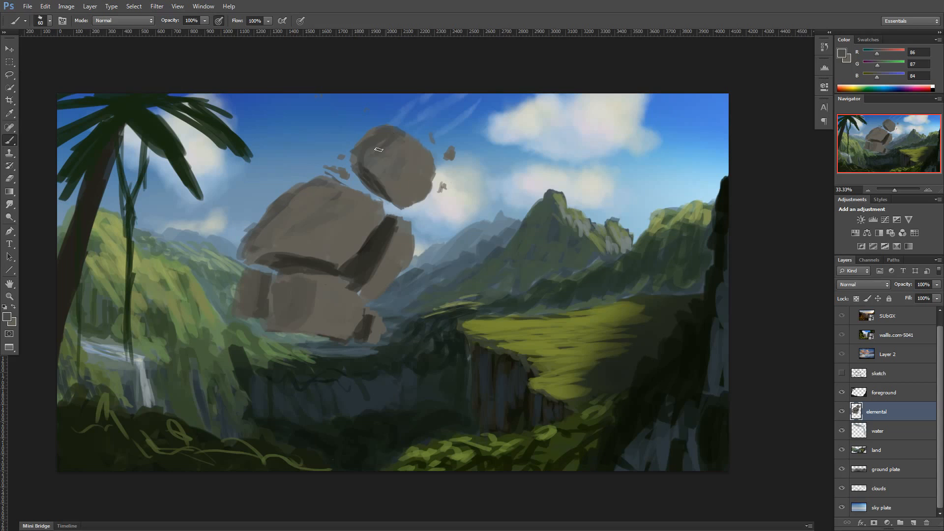
{"action": "key", "text": "e"}
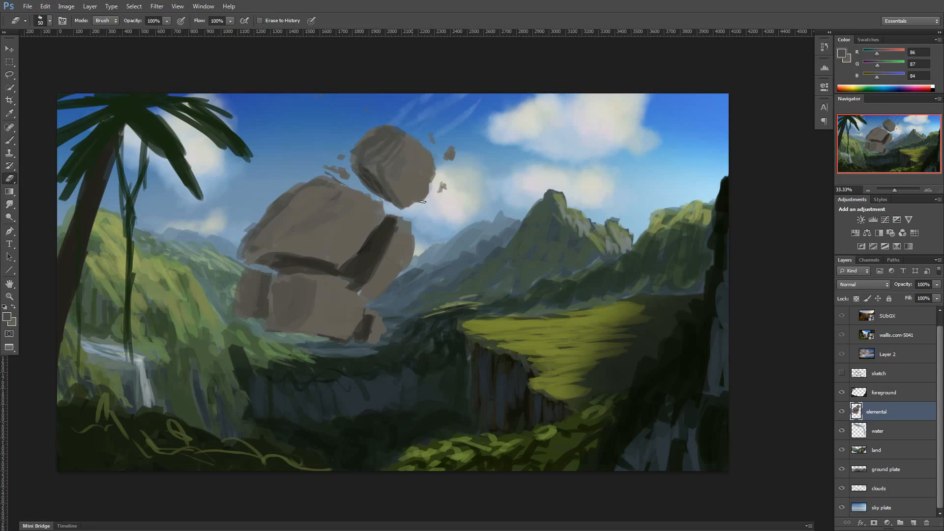
{"action": "key", "text": "b"}
{"action": "left_click", "coordinate": [430, 191], "text": "alt"}
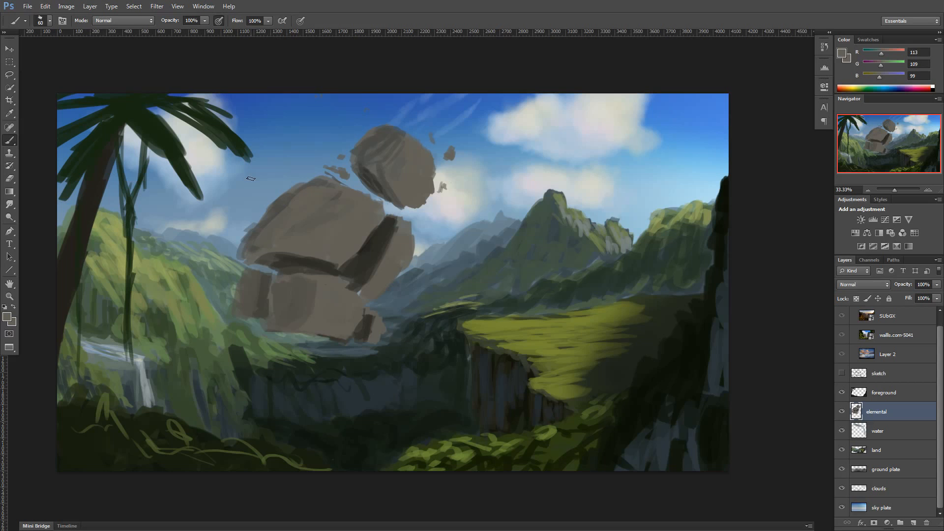
Step: Shade the upper back of the torso boulder in RGB 90, 91, 86 with a 175 px brush
{"action": "left_click", "coordinate": [281, 206], "text": "alt"}
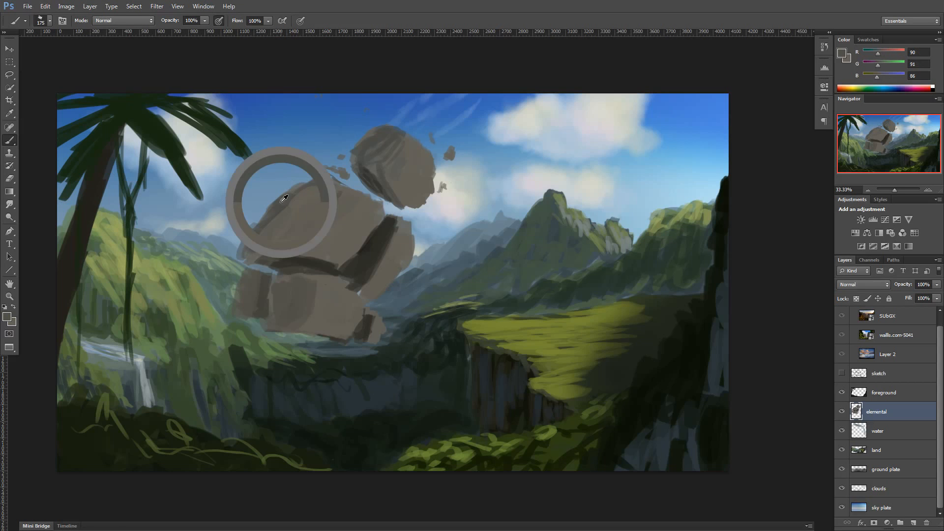
{"action": "key", "text": "bracketright"}
{"action": "key", "text": "bracketright"}
Step: Paint dark crack strokes across the torso and head boulders in RGB 57, 56, 51 with a 50 px brush
{"action": "left_click", "coordinate": [372, 183], "text": "alt"}
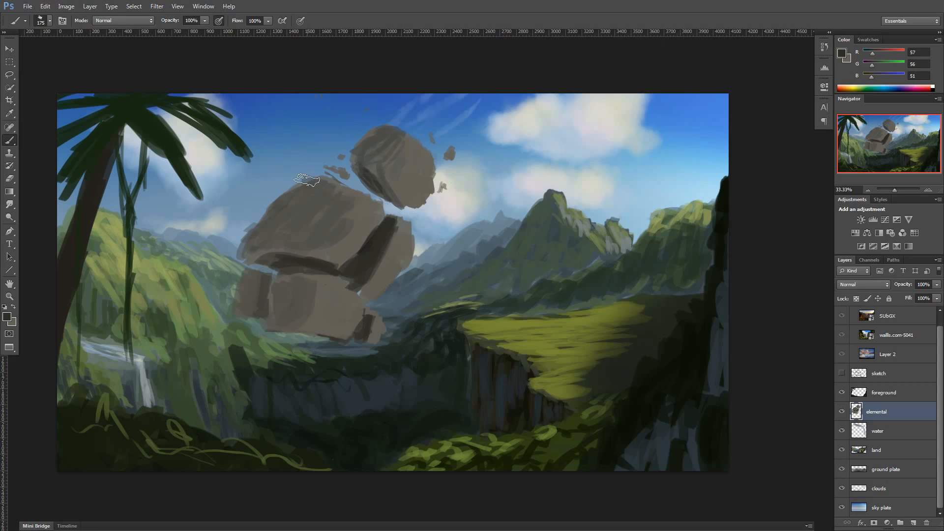
{"action": "key", "text": "bracketleft"}
{"action": "key", "text": "bracketleft"}
{"action": "key", "text": "bracketleft"}
{"action": "key", "text": "bracketleft"}
{"action": "key", "text": "bracketleft"}
{"action": "key", "text": "bracketleft"}
{"action": "key", "text": "bracketleft"}
{"action": "key", "text": "bracketleft"}
{"action": "left_click_drag", "start_coordinate": [318, 190], "coordinate": [257, 251]}
{"action": "left_click_drag", "start_coordinate": [401, 141], "coordinate": [369, 170]}
{"action": "left_click_drag", "start_coordinate": [384, 137], "coordinate": [370, 157]}
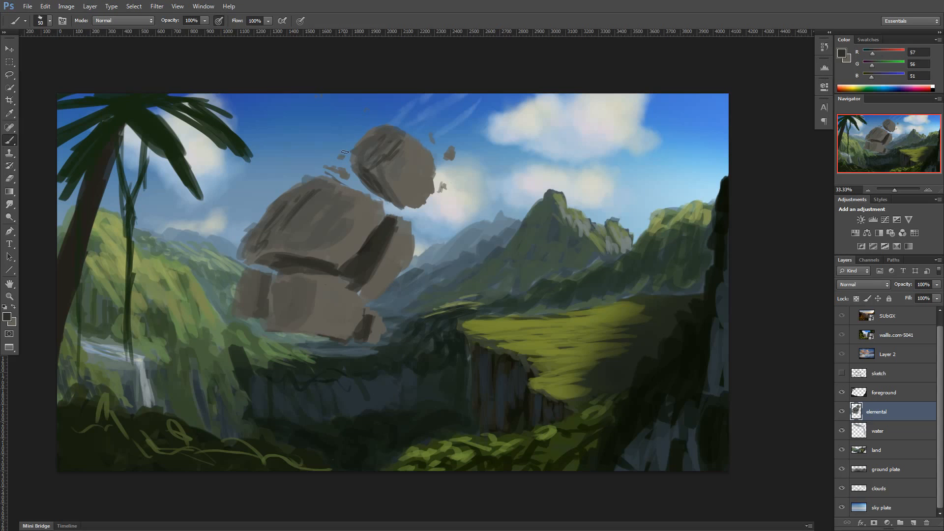
Step: Deepen the shadow beside the arm rock and reshape the torso's edge over it in RGB 113, 109, 99
{"action": "left_click", "coordinate": [372, 250], "text": "alt"}
{"action": "left_click", "coordinate": [355, 235], "text": "alt"}
{"action": "left_click_drag", "start_coordinate": [376, 227], "coordinate": [361, 252]}
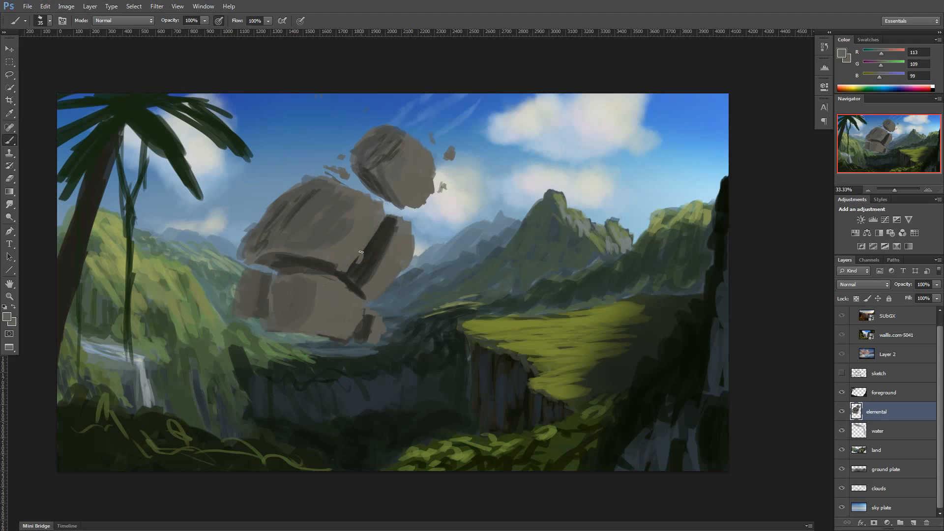
Step: Mix a lighter olive-grey and paint the sunlit side of the head boulder
{"action": "left_click", "coordinate": [392, 212], "text": "alt"}
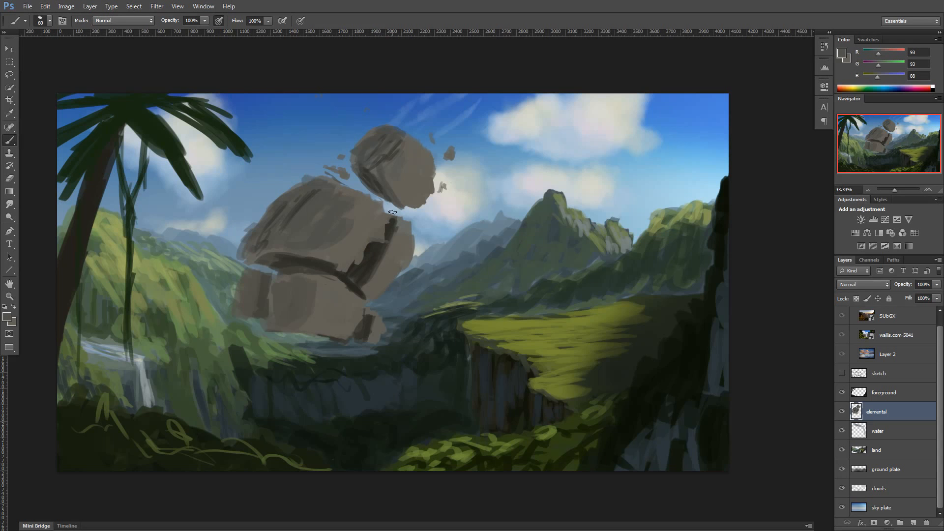
{"action": "left_click", "coordinate": [7, 318]}
{"action": "left_click", "coordinate": [192, 322]}
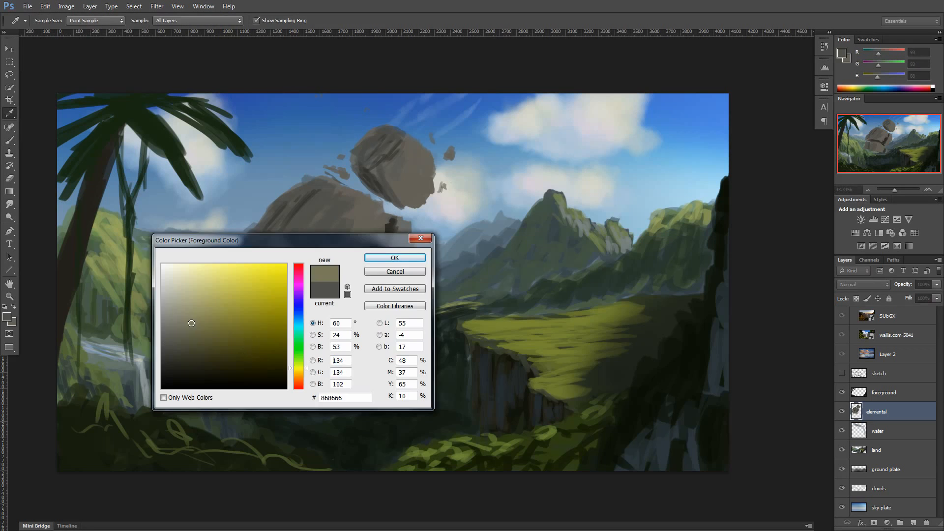
{"action": "left_click", "coordinate": [191, 317]}
{"action": "left_click", "coordinate": [394, 257]}
{"action": "key", "text": "bracketleft"}
{"action": "left_click_drag", "start_coordinate": [413, 144], "coordinate": [419, 172]}
{"action": "mouse_move", "coordinate": [429, 157]}
{"action": "left_mouse_down"}
{"action": "mouse_move", "coordinate": [417, 191]}
{"action": "mouse_move", "coordinate": [428, 189]}
{"action": "mouse_move", "coordinate": [413, 203]}
{"action": "left_mouse_up"}
Step: Mix a pale warm grey and add thin highlights along the head boulder's sunlit edge with a smaller brush
{"action": "left_click", "coordinate": [7, 317]}
{"action": "left_click", "coordinate": [178, 296]}
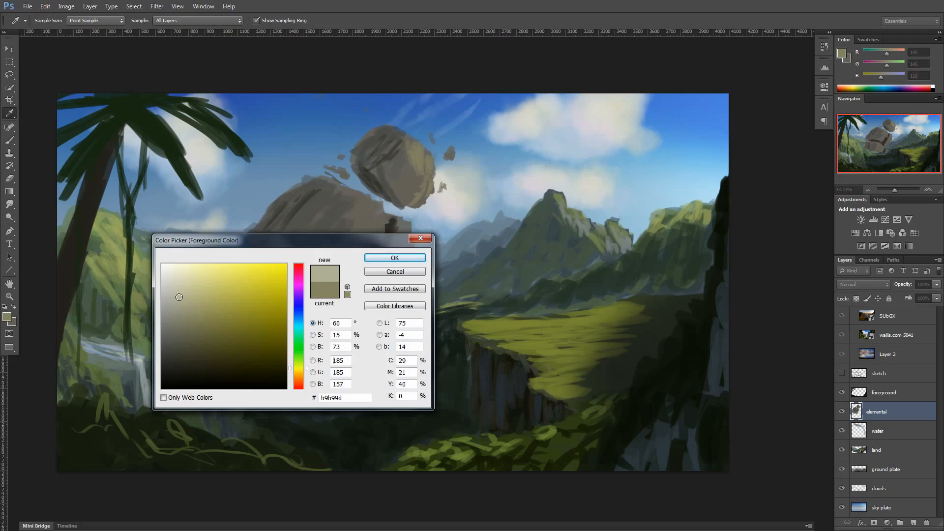
{"action": "left_click", "coordinate": [175, 301]}
{"action": "left_click", "coordinate": [394, 257]}
{"action": "key", "text": "bracketleft"}
{"action": "key", "text": "bracketleft"}
{"action": "key", "text": "bracketleft"}
{"action": "left_click_drag", "start_coordinate": [412, 146], "coordinate": [417, 166]}
{"action": "left_click_drag", "start_coordinate": [422, 150], "coordinate": [428, 171]}
{"action": "left_click_drag", "start_coordinate": [432, 170], "coordinate": [426, 189]}
Step: Paint highlight strokes down the torso's sunlit face, and light the arm rock in RGB 153, 151, 135 with a 30 px brush
{"action": "mouse_move", "coordinate": [372, 209]}
{"action": "left_mouse_down"}
{"action": "mouse_move", "coordinate": [352, 245]}
{"action": "mouse_move", "coordinate": [366, 242]}
{"action": "left_mouse_up"}
{"action": "left_click_drag", "start_coordinate": [367, 212], "coordinate": [346, 269]}
{"action": "left_click_drag", "start_coordinate": [347, 242], "coordinate": [332, 264]}
{"action": "left_click", "coordinate": [359, 241], "text": "alt"}
{"action": "key", "text": "bracketleft"}
{"action": "mouse_move", "coordinate": [402, 228]}
{"action": "left_mouse_down"}
{"action": "mouse_move", "coordinate": [405, 260]}
{"action": "mouse_move", "coordinate": [380, 294]}
{"action": "left_mouse_up"}
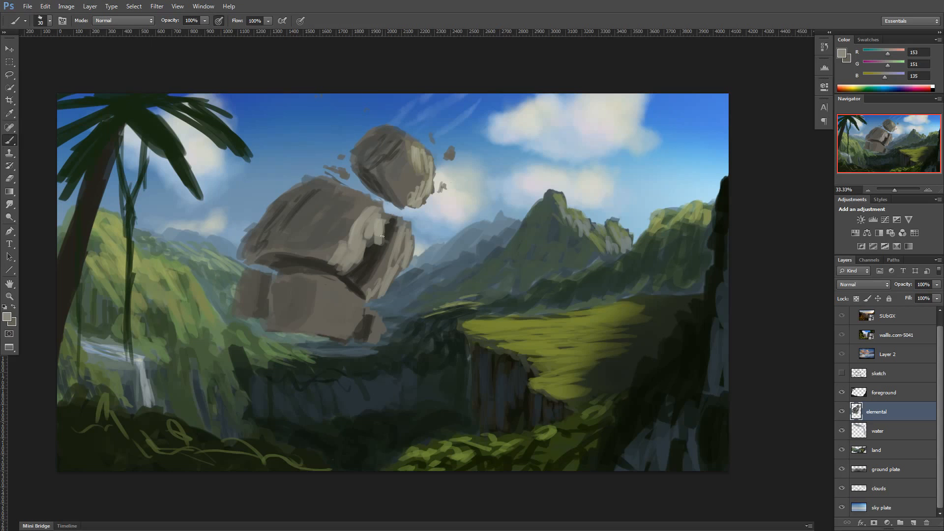
Step: Paint a dark vertical crack in the waist boulder in RGB 52, 50, 45 with a 100 px brush
{"action": "left_click", "coordinate": [365, 267], "text": "alt"}
{"action": "key", "text": "bracketright"}
{"action": "key", "text": "bracketright"}
{"action": "key", "text": "bracketright"}
{"action": "key", "text": "bracketright"}
{"action": "key", "text": "bracketright"}
{"action": "key", "text": "bracketright"}
{"action": "key", "text": "bracketright"}
{"action": "key", "text": "bracketright"}
{"action": "key", "text": "bracketright"}
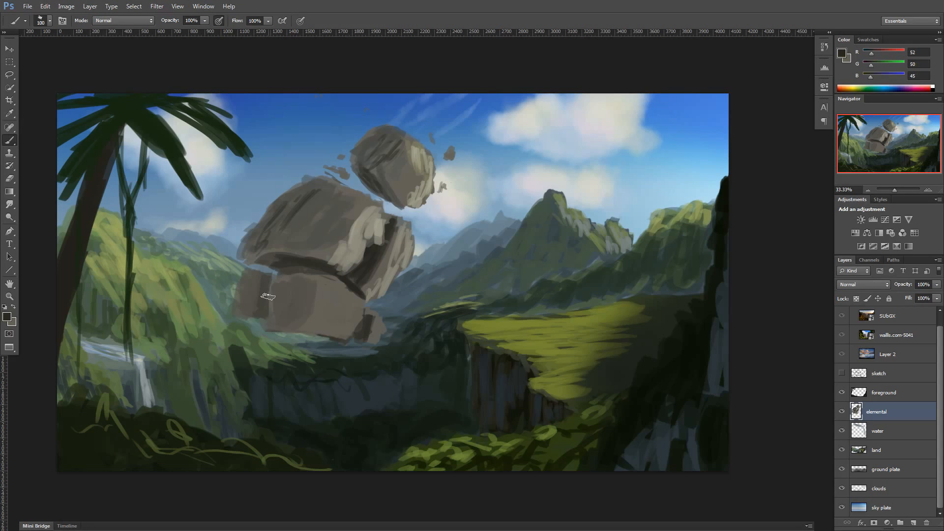
{"action": "left_click_drag", "start_coordinate": [265, 279], "coordinate": [261, 318]}
Step: Lighten the sunlit side of the waist boulder and the small rock beside it with a colour sampled from the torso
{"action": "key", "text": "bracketleft"}
{"action": "left_click", "coordinate": [360, 234], "text": "alt"}
{"action": "key", "text": "bracketright"}
{"action": "key", "text": "bracketright"}
{"action": "key", "text": "bracketright"}
{"action": "left_click_drag", "start_coordinate": [348, 295], "coordinate": [346, 330]}
{"action": "mouse_move", "coordinate": [341, 298]}
{"action": "left_mouse_down"}
{"action": "mouse_move", "coordinate": [333, 333]}
{"action": "mouse_move", "coordinate": [330, 324]}
{"action": "mouse_move", "coordinate": [376, 342]}
{"action": "left_mouse_up"}
Step: Add fine highlights to the torso's sunlit edge and the arm rock in RGB 181, 180, 150 with a 25 px brush
{"action": "left_click", "coordinate": [8, 317]}
{"action": "left_click", "coordinate": [182, 300]}
{"action": "left_click", "coordinate": [298, 369]}
{"action": "left_click", "coordinate": [394, 257]}
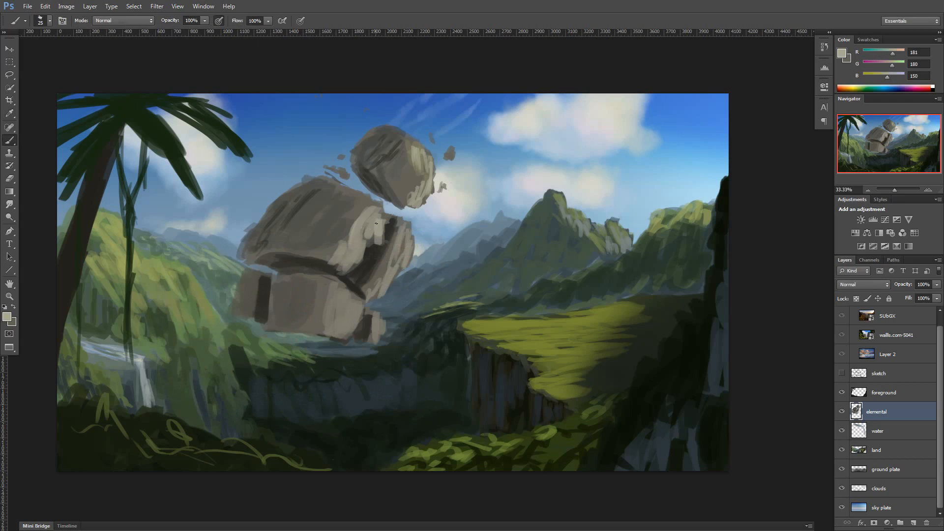
{"action": "left_click_drag", "start_coordinate": [380, 217], "coordinate": [368, 236]}
{"action": "mouse_move", "coordinate": [385, 215]}
{"action": "left_mouse_down"}
{"action": "mouse_move", "coordinate": [380, 233]}
{"action": "mouse_move", "coordinate": [381, 220]}
{"action": "left_mouse_up"}
{"action": "left_click_drag", "start_coordinate": [365, 236], "coordinate": [350, 267]}
{"action": "left_click_drag", "start_coordinate": [368, 212], "coordinate": [353, 251]}
{"action": "mouse_move", "coordinate": [404, 229]}
{"action": "left_mouse_down"}
{"action": "mouse_move", "coordinate": [394, 262]}
{"action": "mouse_move", "coordinate": [407, 261]}
{"action": "left_mouse_up"}
{"action": "left_click_drag", "start_coordinate": [402, 246], "coordinate": [380, 299]}
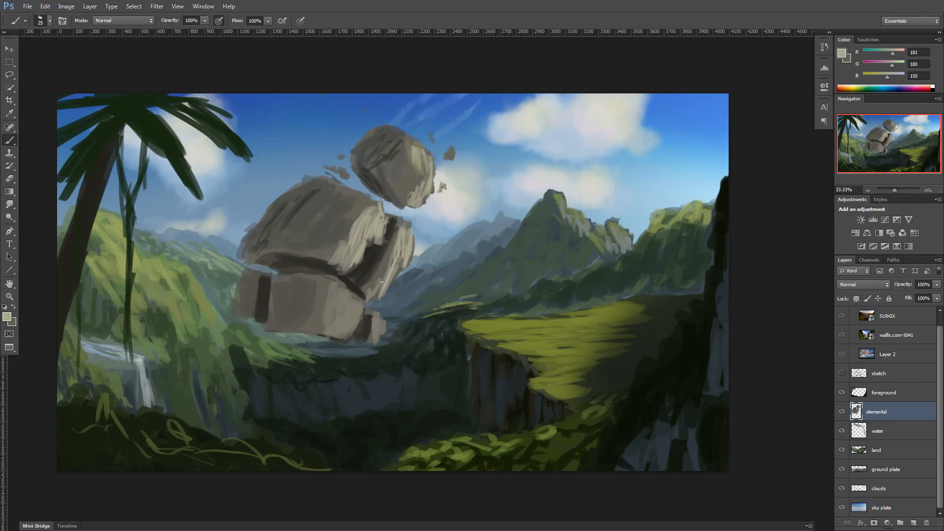
Step: Mix moss green RGB 67, 92, 60 and brush it over the top of the torso boulder with an 80 px brush
{"action": "key", "text": "x"}
{"action": "left_click", "coordinate": [8, 318]}
{"action": "left_click", "coordinate": [299, 344]}
{"action": "left_click_drag", "start_coordinate": [203, 355], "coordinate": [201, 347]}
{"action": "left_click", "coordinate": [395, 257]}
{"action": "left_click", "coordinate": [7, 317]}
{"action": "left_click_drag", "start_coordinate": [299, 345], "coordinate": [299, 352]}
{"action": "left_click_drag", "start_coordinate": [199, 348], "coordinate": [203, 344]}
{"action": "left_click", "coordinate": [394, 258]}
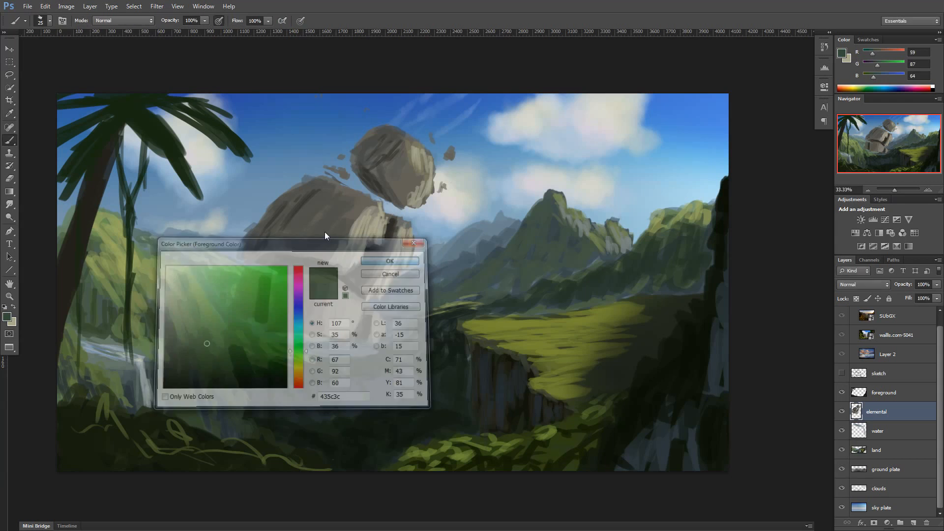
{"action": "key", "text": "bracketright"}
{"action": "key", "text": "bracketright"}
{"action": "key", "text": "bracketright"}
{"action": "key", "text": "bracketright"}
{"action": "key", "text": "bracketright"}
{"action": "key", "text": "bracketright"}
{"action": "key", "text": "bracketright"}
{"action": "key", "text": "bracketright"}
{"action": "left_click_drag", "start_coordinate": [325, 190], "coordinate": [280, 215]}
Step: Change the moss colour to olive RGB 87, 99, 70 and paint over the torso's green patch
{"action": "left_click", "coordinate": [8, 317]}
{"action": "left_click", "coordinate": [299, 359]}
{"action": "left_click", "coordinate": [198, 339]}
{"action": "left_click", "coordinate": [394, 257]}
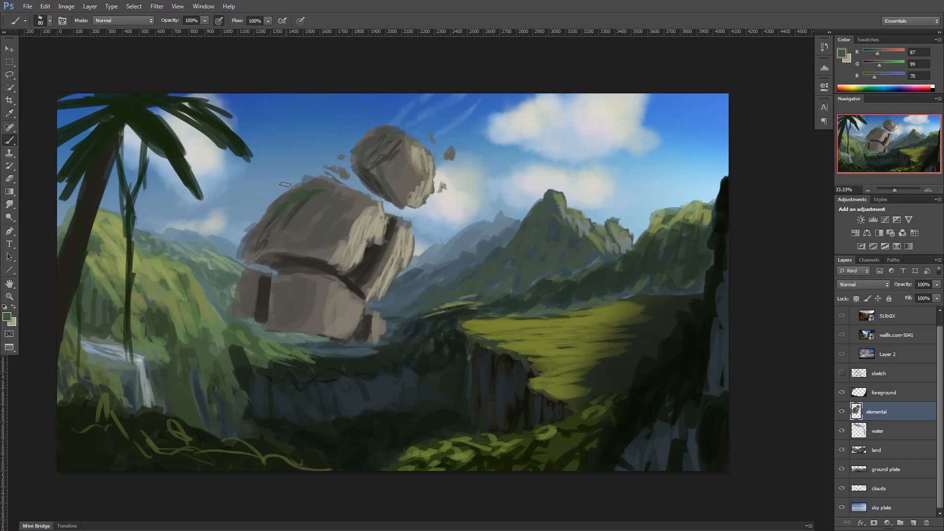
Step: Paint vines in RGB 68, 76, 56 draped over the torso and waist boulders and hanging from the head boulder
{"action": "left_click", "coordinate": [8, 318]}
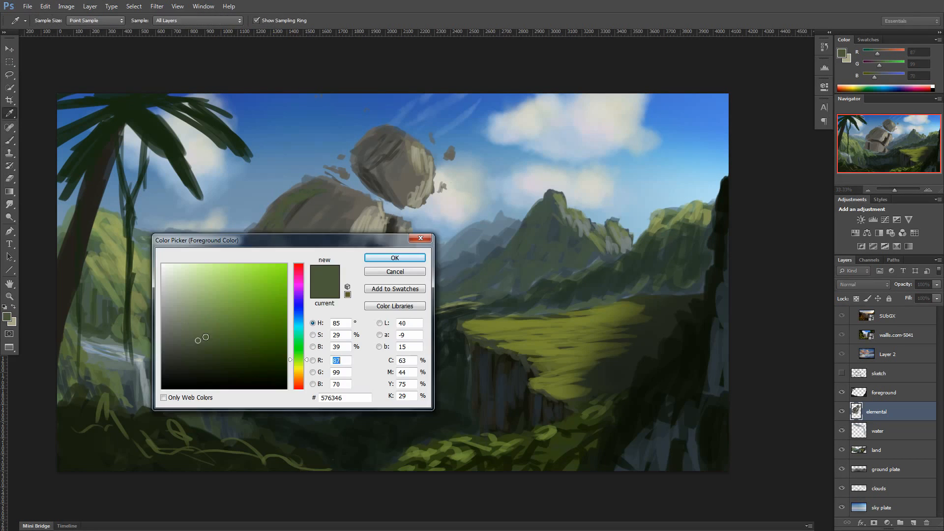
{"action": "left_click", "coordinate": [199, 347]}
{"action": "left_click", "coordinate": [394, 258]}
{"action": "left_click_drag", "start_coordinate": [277, 217], "coordinate": [272, 267]}
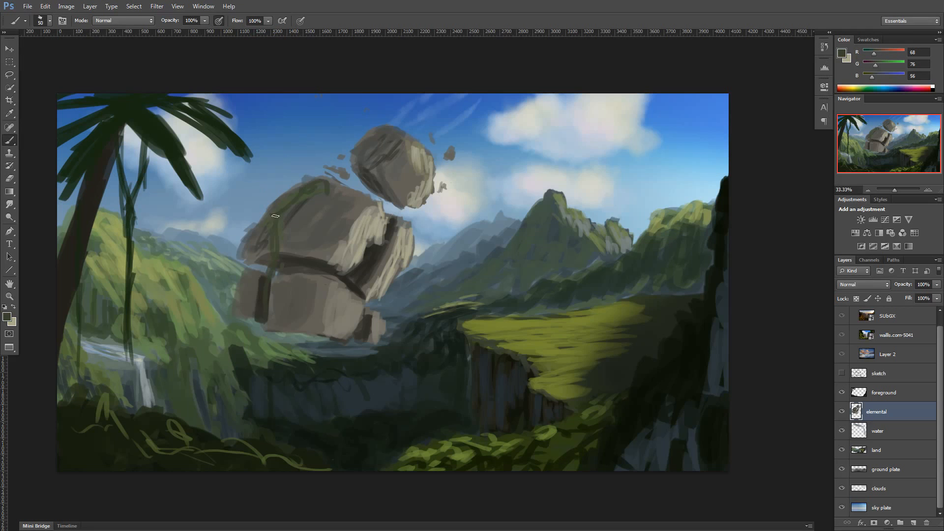
{"action": "mouse_move", "coordinate": [275, 215]}
{"action": "left_mouse_down"}
{"action": "mouse_move", "coordinate": [235, 275]}
{"action": "mouse_move", "coordinate": [236, 303]}
{"action": "left_mouse_up"}
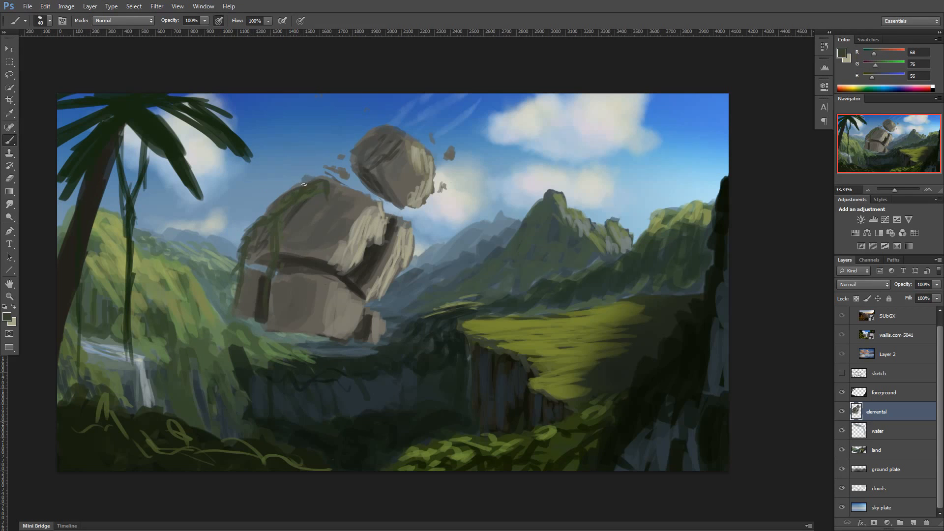
{"action": "mouse_move", "coordinate": [277, 206]}
{"action": "left_mouse_down"}
{"action": "mouse_move", "coordinate": [292, 186]}
{"action": "mouse_move", "coordinate": [271, 210]}
{"action": "left_mouse_up"}
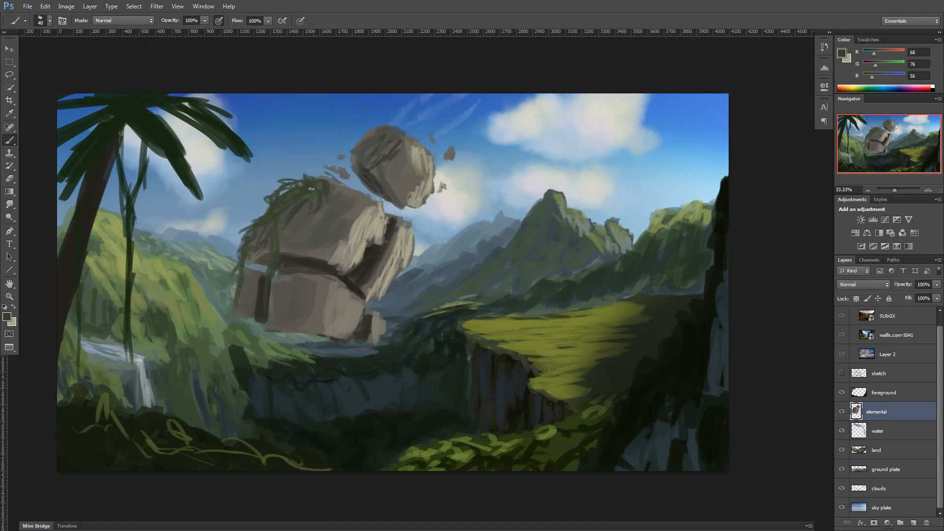
{"action": "left_click_drag", "start_coordinate": [241, 294], "coordinate": [234, 344]}
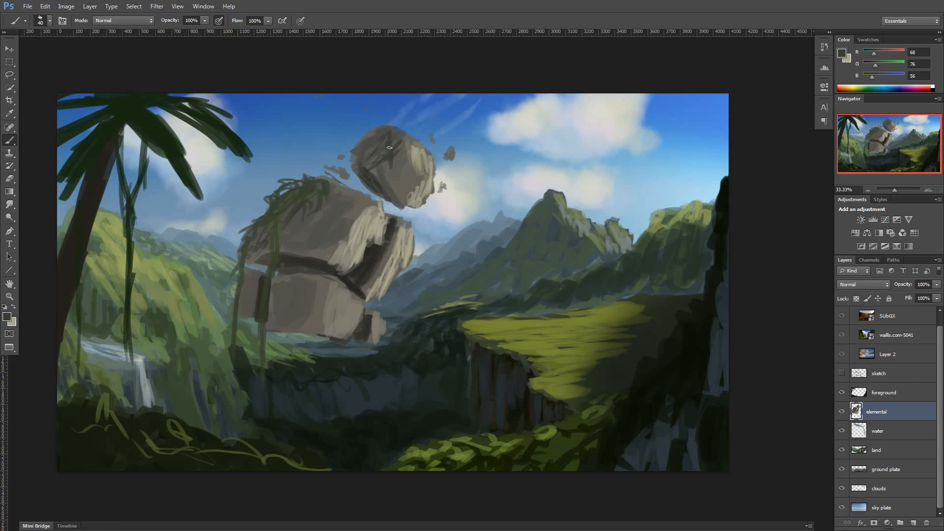
{"action": "left_click_drag", "start_coordinate": [376, 194], "coordinate": [385, 285]}
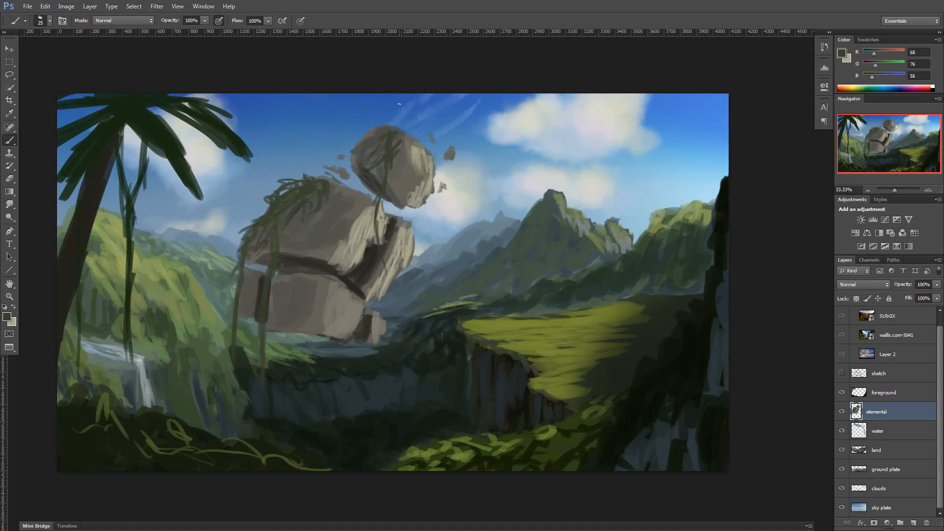
{"action": "mouse_move", "coordinate": [422, 205]}
{"action": "left_mouse_down"}
{"action": "mouse_move", "coordinate": [423, 244]}
{"action": "mouse_move", "coordinate": [410, 230]}
{"action": "left_mouse_up"}
Step: Mix a lighter green RGB 100, 119, 73 and touch up the head's vines with a smaller brush
{"action": "left_click", "coordinate": [6, 317]}
{"action": "left_click", "coordinate": [209, 329]}
{"action": "left_click", "coordinate": [394, 257]}
{"action": "key", "text": "bracketleft"}
{"action": "key", "text": "bracketleft"}
{"action": "key", "text": "bracketleft"}
{"action": "key", "text": "bracketleft"}
{"action": "key", "text": "bracketleft"}
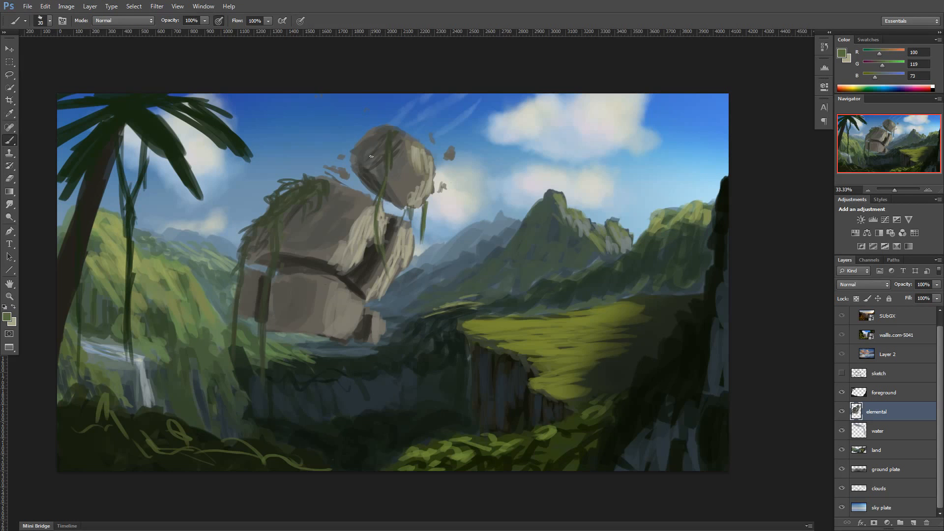
Step: Mix brownish grey RGB 75, 72, 61 and paint thin palm trunks rising from the torso's mossy top with a 45 px brush
{"action": "left_click", "coordinate": [7, 318]}
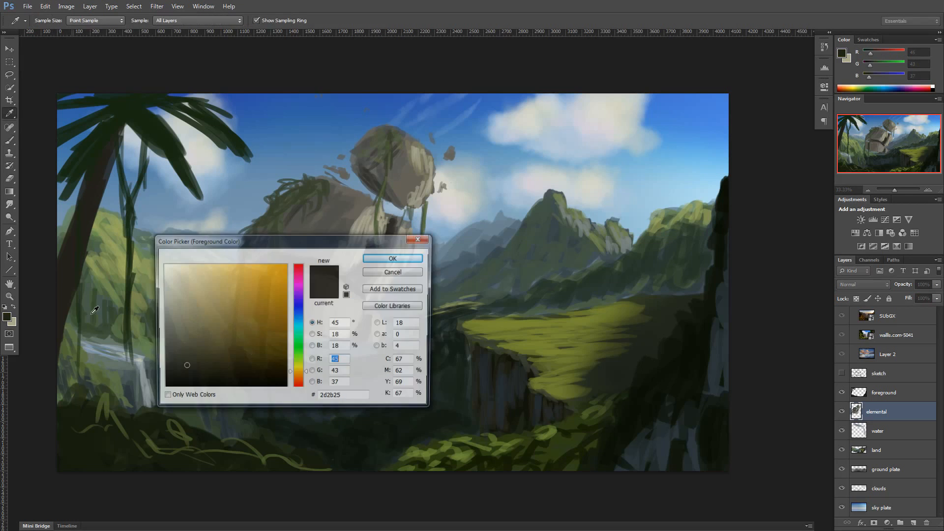
{"action": "left_click", "coordinate": [186, 365]}
{"action": "left_click", "coordinate": [388, 257]}
{"action": "key", "text": "bracketleft"}
{"action": "key", "text": "bracketleft"}
{"action": "key", "text": "bracketleft"}
{"action": "key", "text": "bracketleft"}
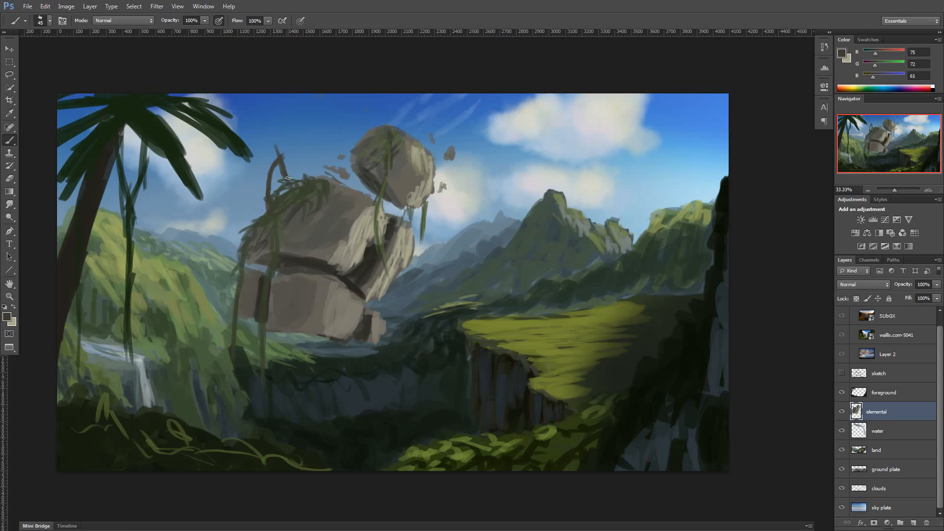
Step: Mix dark green RGB 59, 69, 46 and paint drooping palm fronds over the trunks on the torso with a 30 px brush
{"action": "left_click", "coordinate": [8, 316]}
{"action": "left_click", "coordinate": [204, 355]}
{"action": "left_click", "coordinate": [391, 257]}
{"action": "left_click_drag", "start_coordinate": [266, 140], "coordinate": [296, 153]}
{"action": "mouse_move", "coordinate": [281, 142]}
{"action": "left_mouse_down"}
{"action": "mouse_move", "coordinate": [259, 155]}
{"action": "mouse_move", "coordinate": [263, 132]}
{"action": "left_mouse_up"}
{"action": "mouse_move", "coordinate": [276, 141]}
{"action": "left_mouse_down"}
{"action": "mouse_move", "coordinate": [292, 134]}
{"action": "mouse_move", "coordinate": [283, 162]}
{"action": "mouse_move", "coordinate": [289, 146]}
{"action": "mouse_move", "coordinate": [251, 163]}
{"action": "mouse_move", "coordinate": [246, 180]}
{"action": "mouse_move", "coordinate": [276, 164]}
{"action": "left_mouse_up"}
{"action": "left_click", "coordinate": [281, 158], "text": "alt"}
{"action": "key", "text": "bracketleft"}
{"action": "left_click", "coordinate": [285, 137], "text": "alt"}
{"action": "left_click_drag", "start_coordinate": [264, 156], "coordinate": [266, 188]}
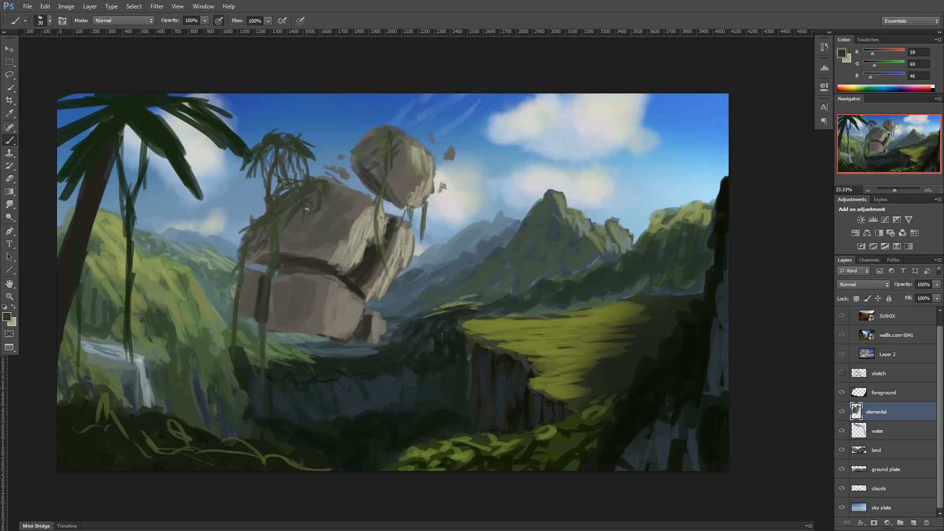
Step: Mix darker olive RGB 51, 57, 41 and deepen the shadows in the torso's moss with a larger brush
{"action": "left_click", "coordinate": [7, 318]}
{"action": "left_click", "coordinate": [196, 360]}
{"action": "left_click", "coordinate": [378, 258]}
{"action": "key", "text": "bracketright"}
{"action": "key", "text": "bracketright"}
{"action": "key", "text": "bracketright"}
{"action": "left_click_drag", "start_coordinate": [292, 204], "coordinate": [280, 217]}
{"action": "left_click_drag", "start_coordinate": [322, 180], "coordinate": [308, 200]}
{"action": "left_click_drag", "start_coordinate": [263, 229], "coordinate": [253, 247]}
{"action": "left_click_drag", "start_coordinate": [273, 225], "coordinate": [246, 251]}
{"action": "left_click", "coordinate": [856, 451]}
{"action": "key", "text": "F5"}
{"action": "left_click", "coordinate": [143, 101]}
{"action": "left_click", "coordinate": [313, 145]}
{"action": "key", "text": "F5"}
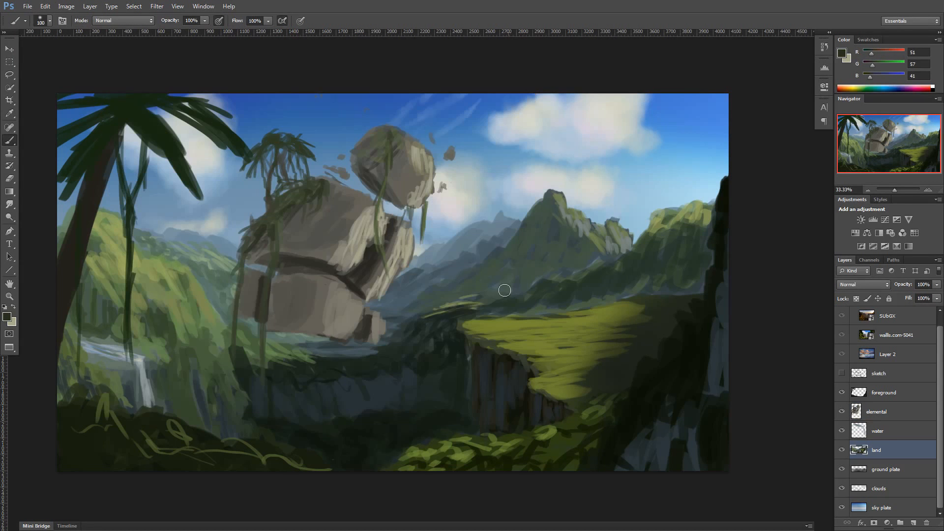
{"action": "key", "text": "x"}
{"action": "left_click", "coordinate": [7, 318]}
{"action": "left_click", "coordinate": [299, 314]}
{"action": "left_click", "coordinate": [180, 373]}
{"action": "left_click", "coordinate": [393, 259]}
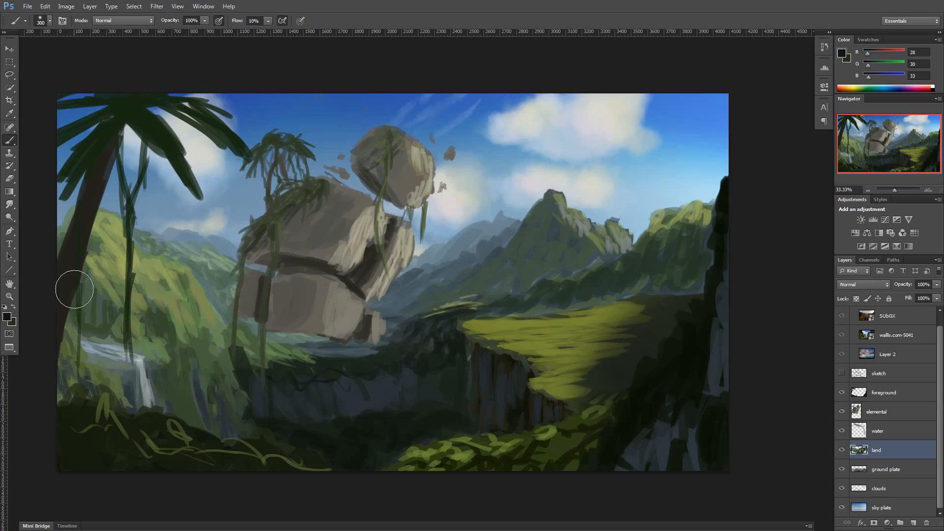
{"action": "mouse_move", "coordinate": [92, 315]}
{"action": "left_mouse_down"}
{"action": "mouse_move", "coordinate": [90, 347]}
{"action": "mouse_move", "coordinate": [85, 300]}
{"action": "mouse_move", "coordinate": [96, 332]}
{"action": "left_mouse_up"}
{"action": "key", "text": "ctrl+z"}
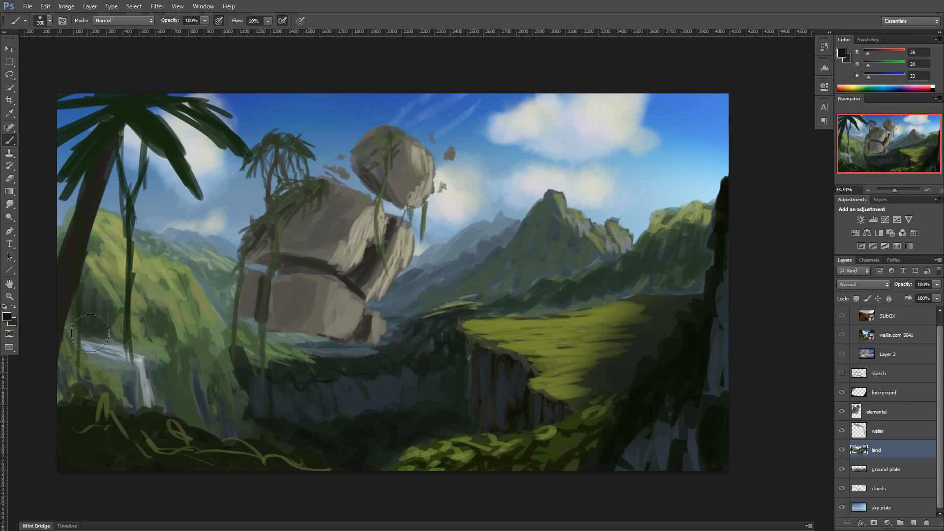
{"action": "key", "text": "F5"}
{"action": "key", "text": "F5"}
Step: Erase the vine ends hanging below the waist boulder on the elemental layer and sample stone grey RGB 94, 92, 84
{"action": "left_click", "coordinate": [875, 419]}
{"action": "left_click", "coordinate": [313, 252], "text": "alt"}
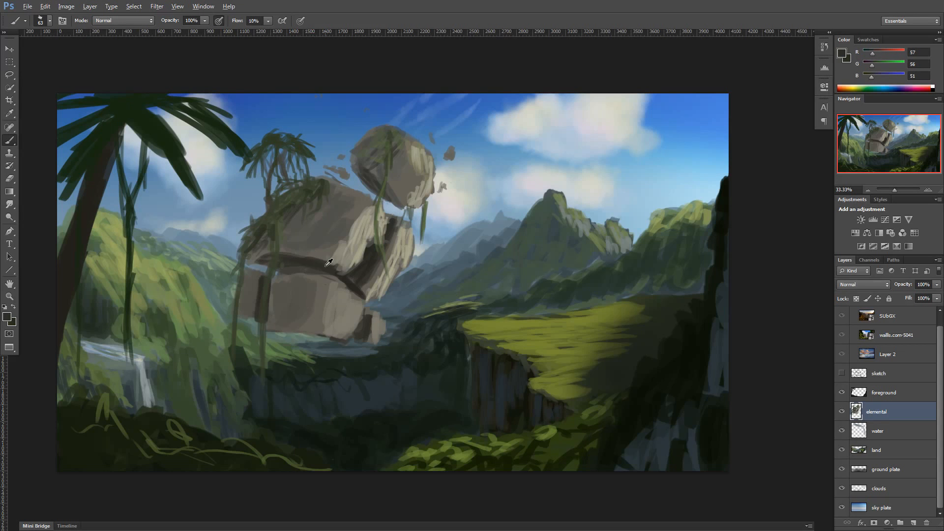
{"action": "key", "text": "e"}
{"action": "left_click", "coordinate": [303, 146]}
{"action": "mouse_move", "coordinate": [221, 320]}
{"action": "left_mouse_down"}
{"action": "mouse_move", "coordinate": [263, 340]}
{"action": "mouse_move", "coordinate": [265, 381]}
{"action": "left_mouse_up"}
{"action": "key", "text": "ctrl+z"}
{"action": "key", "text": "e"}
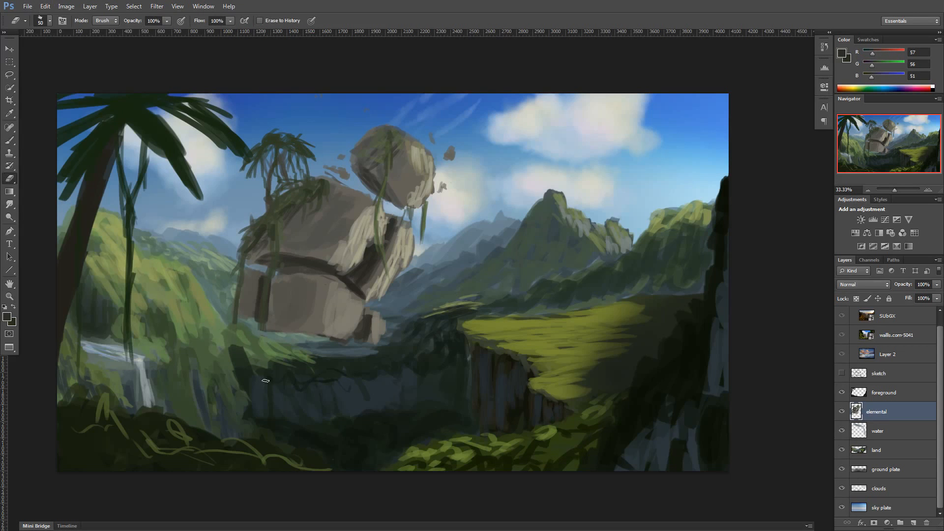
{"action": "key", "text": "b"}
{"action": "left_click", "coordinate": [324, 316], "text": "alt"}
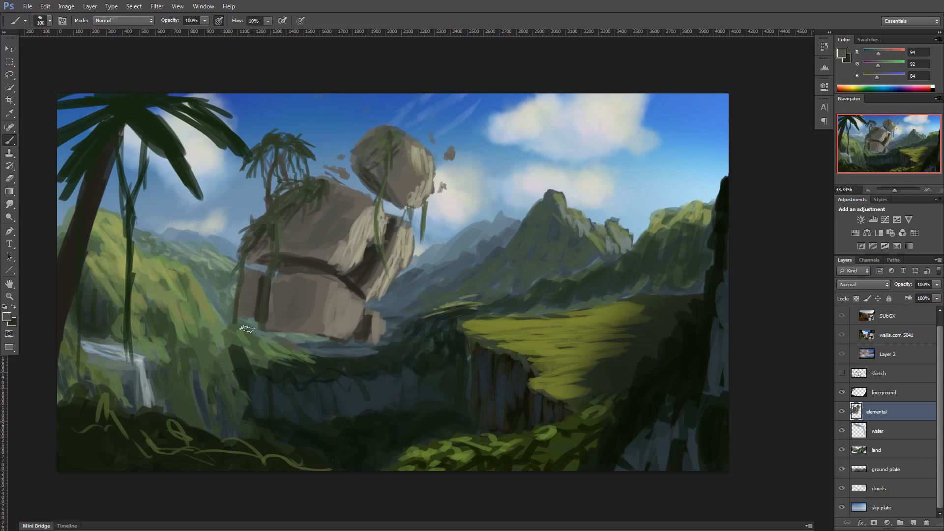
{"action": "mouse_move", "coordinate": [247, 329]}
{"action": "left_mouse_down"}
{"action": "mouse_move", "coordinate": [326, 349]}
{"action": "mouse_move", "coordinate": [278, 336]}
{"action": "mouse_move", "coordinate": [364, 346]}
{"action": "mouse_move", "coordinate": [308, 394]}
{"action": "left_mouse_up"}
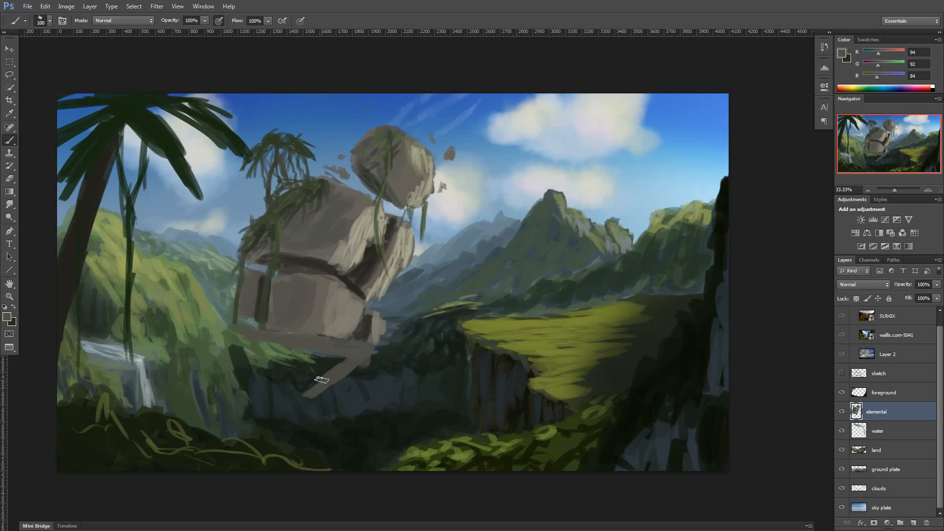
{"action": "key", "text": "ctrl+alt+z"}
{"action": "key", "text": "ctrl+alt+z"}
{"action": "key", "text": "ctrl+alt+z"}
{"action": "key", "text": "ctrl+alt+z"}
{"action": "key", "text": "ctrl+alt+z"}
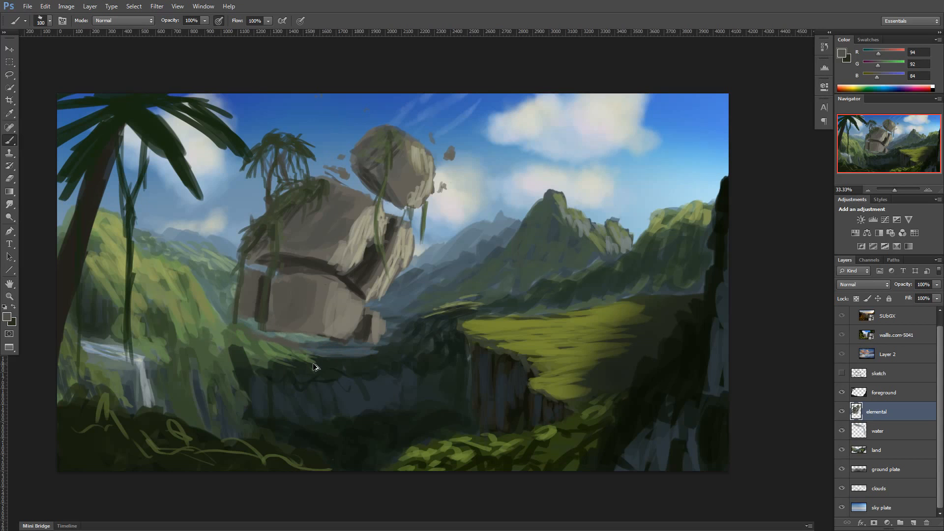
Step: Block in the elemental's leg boulders below the waist and two arm boulders beside it in flat grey with a 100 px brush
{"action": "mouse_move", "coordinate": [294, 345]}
{"action": "left_mouse_down"}
{"action": "mouse_move", "coordinate": [272, 380]}
{"action": "mouse_move", "coordinate": [244, 358]}
{"action": "mouse_move", "coordinate": [291, 339]}
{"action": "mouse_move", "coordinate": [249, 350]}
{"action": "left_mouse_up"}
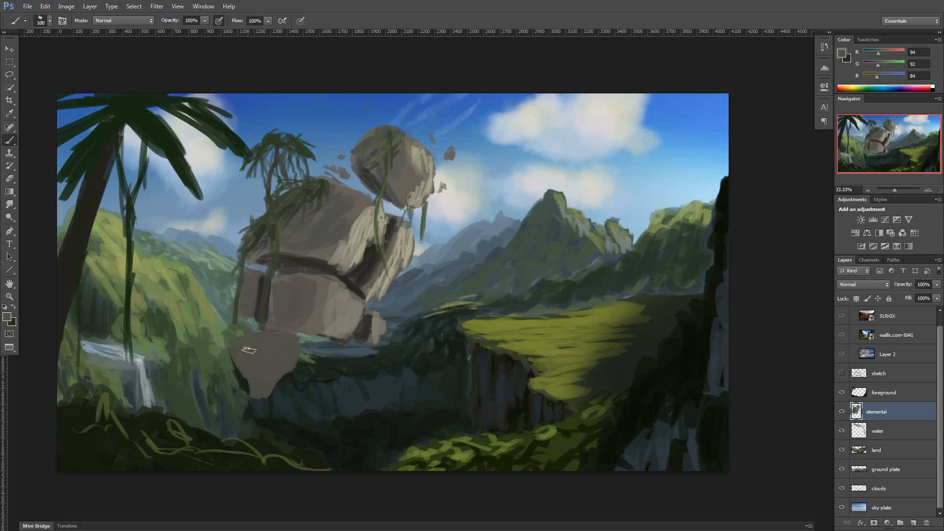
{"action": "mouse_move", "coordinate": [217, 265]}
{"action": "left_mouse_down"}
{"action": "mouse_move", "coordinate": [191, 297]}
{"action": "mouse_move", "coordinate": [224, 275]}
{"action": "mouse_move", "coordinate": [206, 302]}
{"action": "mouse_move", "coordinate": [206, 334]}
{"action": "mouse_move", "coordinate": [228, 329]}
{"action": "left_mouse_up"}
{"action": "mouse_move", "coordinate": [332, 352]}
{"action": "left_mouse_down"}
{"action": "mouse_move", "coordinate": [322, 344]}
{"action": "mouse_move", "coordinate": [344, 368]}
{"action": "mouse_move", "coordinate": [295, 393]}
{"action": "mouse_move", "coordinate": [314, 423]}
{"action": "mouse_move", "coordinate": [305, 433]}
{"action": "mouse_move", "coordinate": [320, 437]}
{"action": "left_mouse_up"}
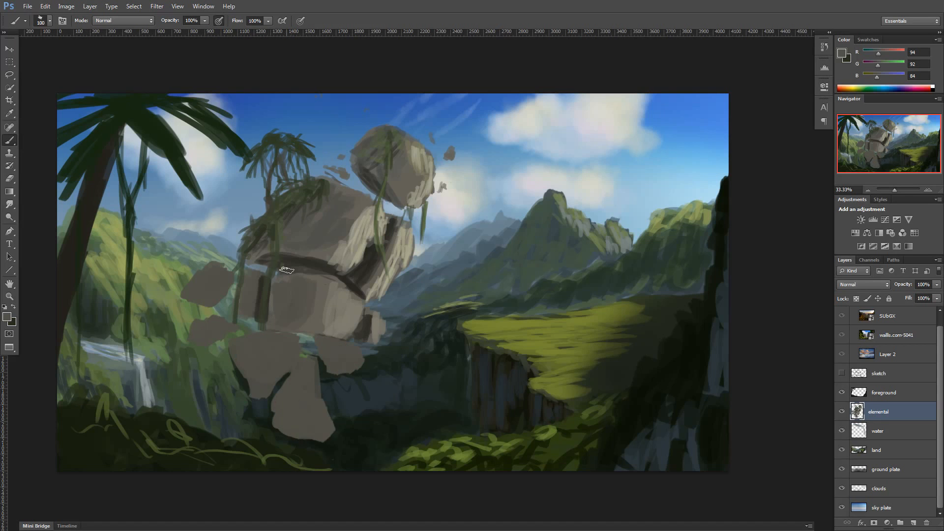
Step: Shade the tops and sides of the leg boulders with darker greys sampled from the elemental, including RGB 73, 72, 65
{"action": "left_click", "coordinate": [365, 325], "text": "alt"}
{"action": "key", "text": "bracketleft"}
{"action": "key", "text": "bracketleft"}
{"action": "mouse_move", "coordinate": [239, 340]}
{"action": "left_mouse_down"}
{"action": "mouse_move", "coordinate": [299, 337]}
{"action": "mouse_move", "coordinate": [254, 347]}
{"action": "mouse_move", "coordinate": [295, 342]}
{"action": "mouse_move", "coordinate": [241, 328]}
{"action": "mouse_move", "coordinate": [300, 335]}
{"action": "mouse_move", "coordinate": [347, 366]}
{"action": "mouse_move", "coordinate": [318, 345]}
{"action": "mouse_move", "coordinate": [297, 418]}
{"action": "mouse_move", "coordinate": [303, 372]}
{"action": "mouse_move", "coordinate": [330, 389]}
{"action": "mouse_move", "coordinate": [407, 393]}
{"action": "left_mouse_up"}
{"action": "left_click", "coordinate": [301, 391], "text": "alt"}
{"action": "key", "text": "bracketright"}
{"action": "key", "text": "bracketright"}
{"action": "key", "text": "bracketright"}
{"action": "key", "text": "bracketright"}
{"action": "key", "text": "ctrl+z"}
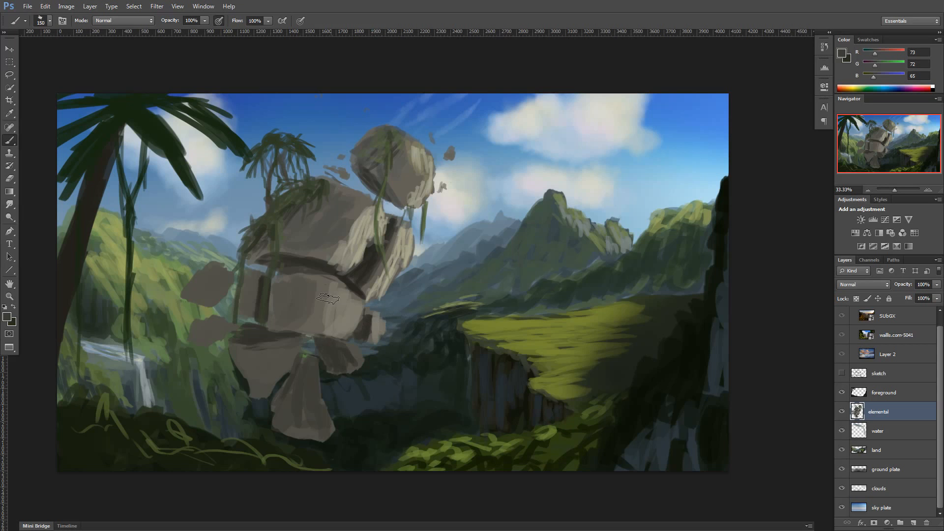
Step: Paint a second lower-leg boulder behind the front leg and trim its outline with the Eraser
{"action": "mouse_move", "coordinate": [328, 382]}
{"action": "left_mouse_down"}
{"action": "mouse_move", "coordinate": [385, 429]}
{"action": "mouse_move", "coordinate": [311, 450]}
{"action": "mouse_move", "coordinate": [361, 393]}
{"action": "mouse_move", "coordinate": [334, 401]}
{"action": "left_mouse_up"}
{"action": "key", "text": "e"}
{"action": "mouse_move", "coordinate": [408, 434]}
{"action": "left_mouse_down"}
{"action": "mouse_move", "coordinate": [371, 456]}
{"action": "mouse_move", "coordinate": [383, 422]}
{"action": "mouse_move", "coordinate": [363, 381]}
{"action": "left_mouse_up"}
{"action": "key", "text": "b"}
Step: Sample grey RGB 69, 70, 65 and block in more boulders on both sides of the legs with a 200 px brush
{"action": "left_click", "coordinate": [353, 403], "text": "alt"}
{"action": "key", "text": "bracketright"}
{"action": "key", "text": "bracketright"}
{"action": "mouse_move", "coordinate": [410, 364]}
{"action": "left_mouse_down"}
{"action": "mouse_move", "coordinate": [419, 416]}
{"action": "mouse_move", "coordinate": [422, 393]}
{"action": "left_mouse_up"}
{"action": "mouse_move", "coordinate": [241, 413]}
{"action": "left_mouse_down"}
{"action": "mouse_move", "coordinate": [266, 457]}
{"action": "mouse_move", "coordinate": [170, 406]}
{"action": "left_mouse_up"}
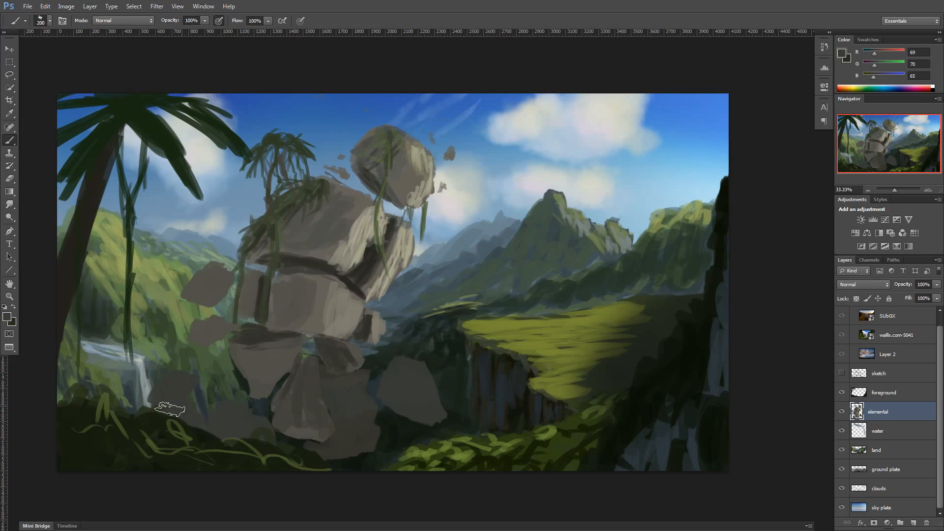
{"action": "mouse_move", "coordinate": [396, 445]}
{"action": "left_mouse_down"}
{"action": "mouse_move", "coordinate": [428, 462]}
{"action": "mouse_move", "coordinate": [405, 467]}
{"action": "left_mouse_up"}
{"action": "key", "text": "e"}
{"action": "key", "text": "b"}
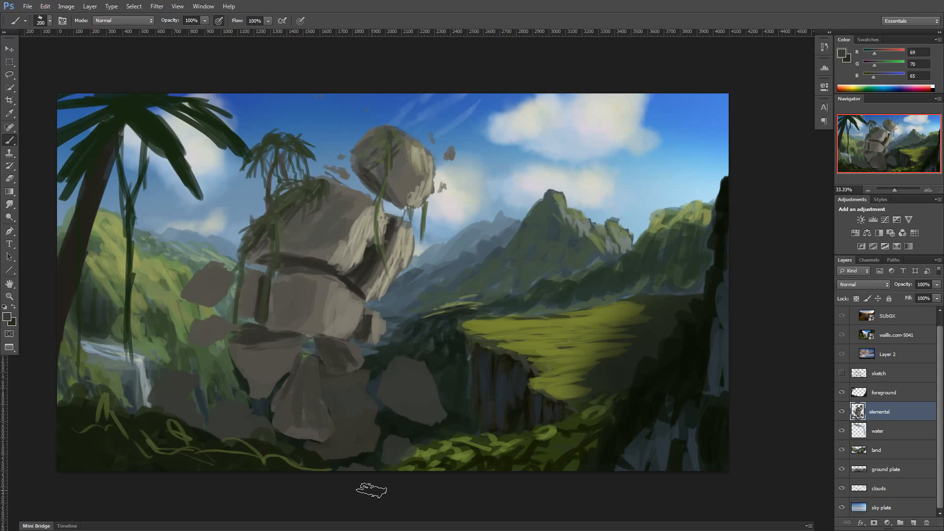
Step: Shade the loose boulder beside the legs and the rear lower-leg boulder with grey tones sampled from the upper leg
{"action": "left_click", "coordinate": [353, 357], "text": "alt"}
{"action": "key", "text": "bracketleft"}
{"action": "key", "text": "bracketleft"}
{"action": "key", "text": "bracketleft"}
{"action": "key", "text": "bracketleft"}
{"action": "key", "text": "bracketleft"}
{"action": "left_click_drag", "start_coordinate": [409, 365], "coordinate": [435, 418]}
{"action": "key", "text": "bracketright"}
{"action": "key", "text": "bracketright"}
{"action": "left_click_drag", "start_coordinate": [359, 391], "coordinate": [368, 437]}
{"action": "left_click", "coordinate": [337, 359], "text": "alt"}
Step: Sample dark grey RGB 52, 50, 45 and draw thin cracks down the loose boulder with a 20 px brush
{"action": "left_click", "coordinate": [342, 424], "text": "alt"}
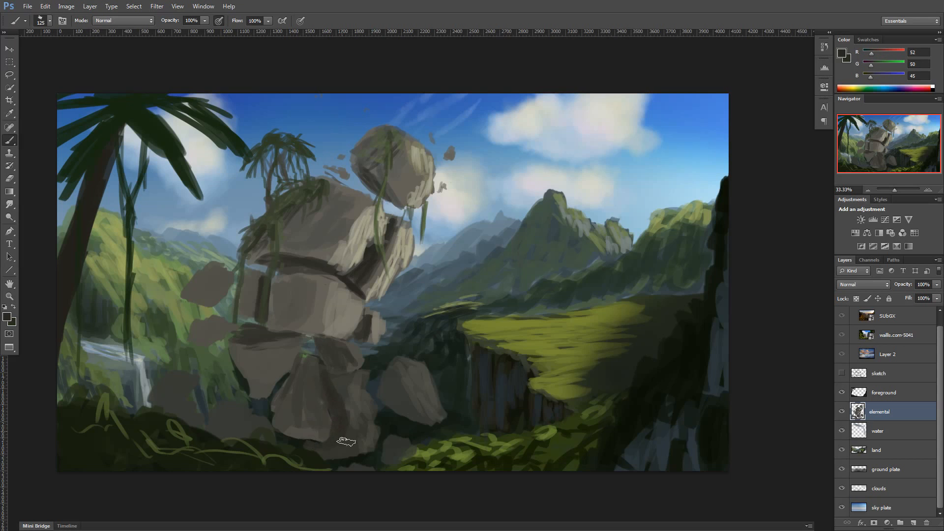
{"action": "key", "text": "bracketleft"}
{"action": "key", "text": "bracketleft"}
{"action": "key", "text": "bracketleft"}
{"action": "key", "text": "bracketleft"}
{"action": "key", "text": "bracketleft"}
{"action": "key", "text": "bracketleft"}
{"action": "key", "text": "bracketleft"}
{"action": "key", "text": "bracketleft"}
{"action": "key", "text": "bracketleft"}
{"action": "left_click_drag", "start_coordinate": [418, 378], "coordinate": [427, 410]}
{"action": "left_click_drag", "start_coordinate": [412, 387], "coordinate": [417, 406]}
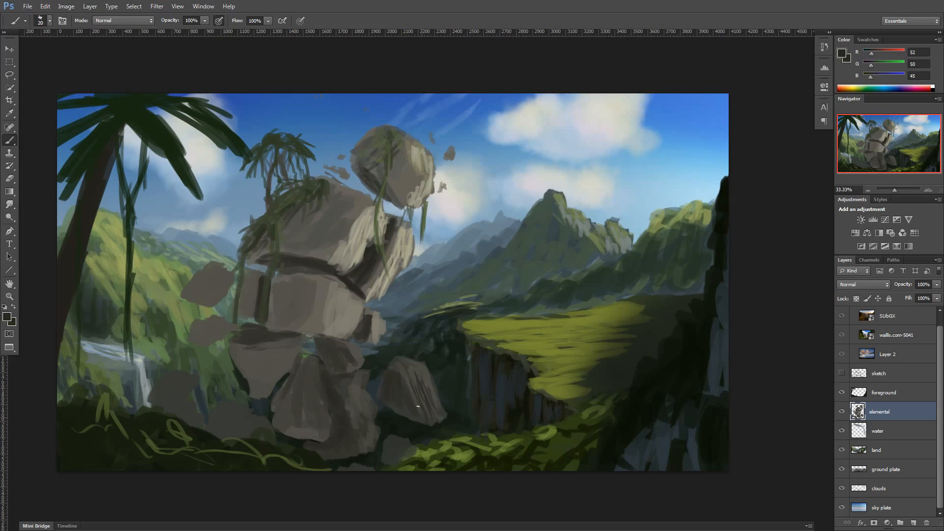
Step: Sample grey RGB 93, 91, 83 and add lighter planes to the boulders near the waterfall with a 100 px brush
{"action": "left_click", "coordinate": [287, 395], "text": "alt"}
{"action": "key", "text": "bracketright"}
{"action": "key", "text": "bracketright"}
{"action": "key", "text": "bracketright"}
{"action": "key", "text": "bracketright"}
{"action": "mouse_move", "coordinate": [229, 402]}
{"action": "left_mouse_down"}
{"action": "mouse_move", "coordinate": [237, 424]}
{"action": "mouse_move", "coordinate": [268, 428]}
{"action": "mouse_move", "coordinate": [241, 437]}
{"action": "left_mouse_up"}
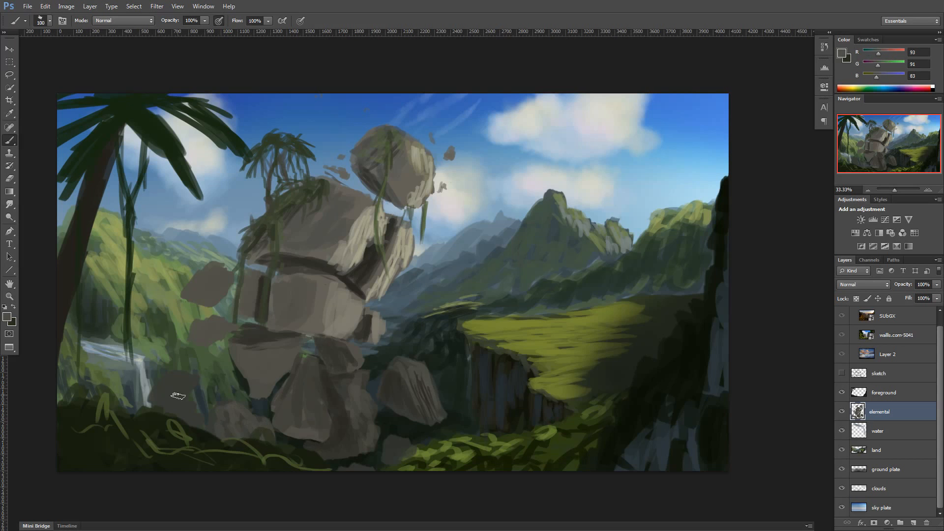
{"action": "left_click_drag", "start_coordinate": [172, 379], "coordinate": [186, 394]}
{"action": "left_click_drag", "start_coordinate": [193, 380], "coordinate": [181, 411]}
Step: Sample darker grey RGB 75, 74, 67 and shade the two floating arm boulders with an 80 px brush
{"action": "key", "text": "bracketleft"}
{"action": "key", "text": "bracketleft"}
{"action": "left_click", "coordinate": [261, 347], "text": "alt"}
{"action": "mouse_move", "coordinate": [209, 322]}
{"action": "left_mouse_down"}
{"action": "mouse_move", "coordinate": [203, 341]}
{"action": "mouse_move", "coordinate": [226, 327]}
{"action": "left_mouse_up"}
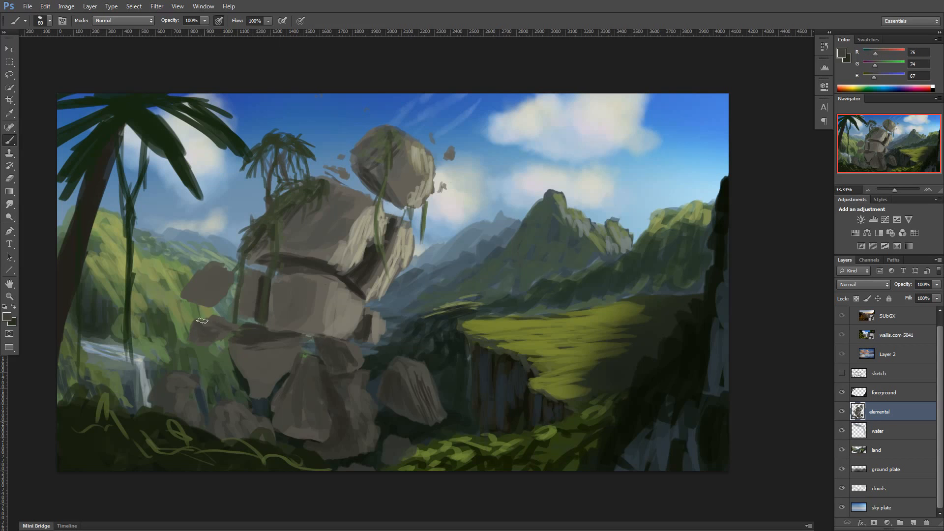
{"action": "left_click_drag", "start_coordinate": [223, 273], "coordinate": [210, 297]}
{"action": "mouse_move", "coordinate": [211, 272]}
{"action": "left_mouse_down"}
{"action": "mouse_move", "coordinate": [200, 290]}
{"action": "mouse_move", "coordinate": [222, 297]}
{"action": "left_mouse_up"}
{"action": "mouse_move", "coordinate": [219, 271]}
{"action": "left_mouse_down"}
{"action": "mouse_move", "coordinate": [200, 291]}
{"action": "mouse_move", "coordinate": [221, 293]}
{"action": "left_mouse_up"}
Step: Sample grey RGB 90, 89, 81 and add fine strokes to the small rocks at the elemental's feet with a small brush
{"action": "left_click", "coordinate": [298, 294], "text": "alt"}
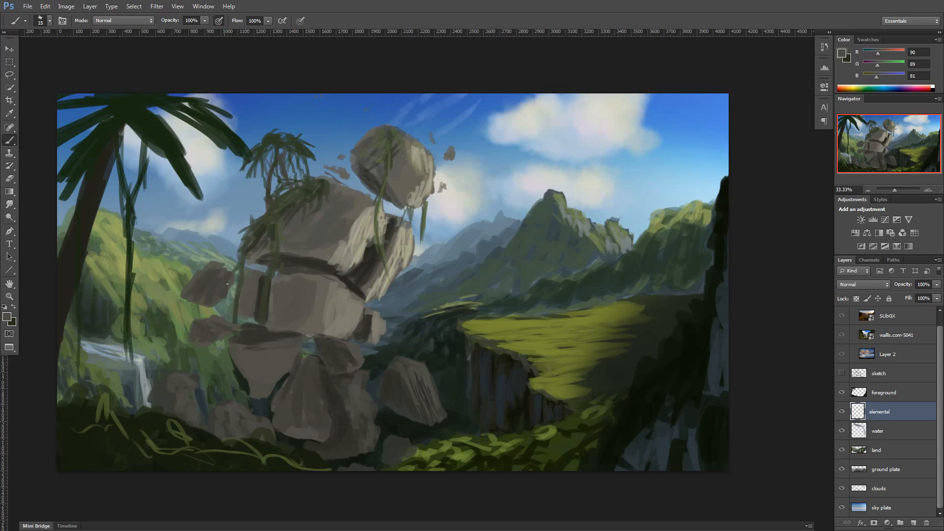
{"action": "key", "text": "bracketleft"}
{"action": "key", "text": "bracketleft"}
{"action": "key", "text": "bracketleft"}
{"action": "key", "text": "bracketleft"}
{"action": "key", "text": "bracketleft"}
{"action": "key", "text": "bracketleft"}
{"action": "left_click_drag", "start_coordinate": [391, 441], "coordinate": [395, 450]}
{"action": "left_click_drag", "start_coordinate": [398, 441], "coordinate": [407, 448]}
{"action": "key", "text": "bracketright"}
{"action": "key", "text": "bracketright"}
{"action": "left_click_drag", "start_coordinate": [358, 465], "coordinate": [367, 465]}
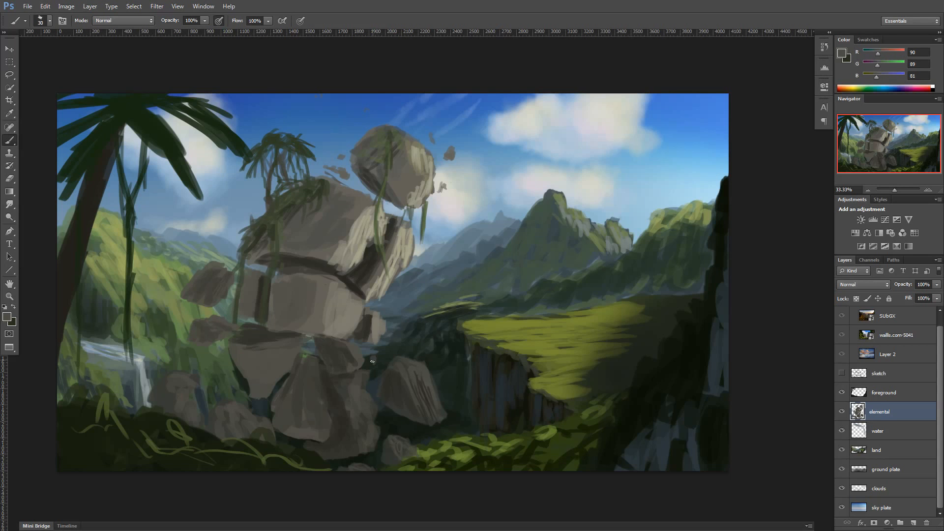
Step: Dab small stone fragments around the lower boulders with a 30 px brush, using grey and dark RGB 54, 52, 47
{"action": "left_click", "coordinate": [455, 399]}
{"action": "left_click", "coordinate": [409, 434]}
{"action": "left_click", "coordinate": [388, 426]}
{"action": "left_click", "coordinate": [347, 417], "text": "alt"}
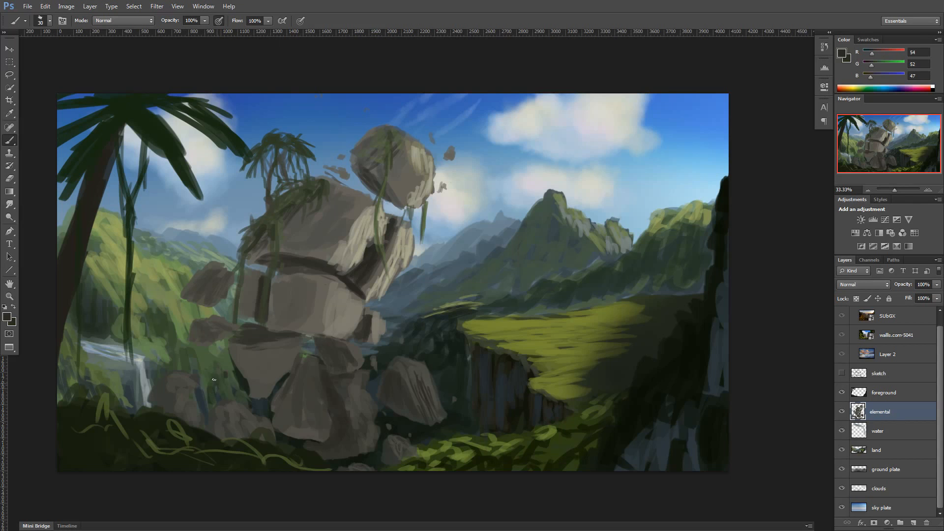
{"action": "left_click", "coordinate": [217, 365]}
{"action": "left_click_drag", "start_coordinate": [226, 376], "coordinate": [233, 382]}
{"action": "left_click", "coordinate": [265, 408], "text": "alt"}
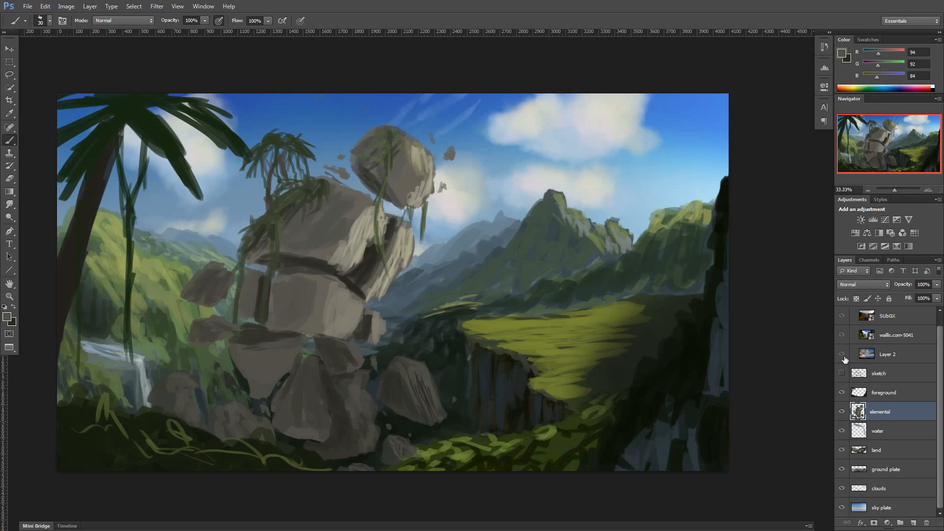
Step: Streak diagonal cracks and light RGB 163, 161, 139 highlights across the torso boulder with sampled stone colours
{"action": "key", "text": "bracketleft"}
{"action": "key", "text": "bracketleft"}
{"action": "left_click", "coordinate": [324, 211], "text": "alt"}
{"action": "left_click_drag", "start_coordinate": [339, 195], "coordinate": [313, 240]}
{"action": "mouse_move", "coordinate": [339, 211]}
{"action": "left_mouse_down"}
{"action": "mouse_move", "coordinate": [325, 176]}
{"action": "mouse_move", "coordinate": [334, 219]}
{"action": "mouse_move", "coordinate": [351, 214]}
{"action": "mouse_move", "coordinate": [326, 239]}
{"action": "mouse_move", "coordinate": [343, 227]}
{"action": "mouse_move", "coordinate": [309, 245]}
{"action": "left_mouse_up"}
{"action": "left_click", "coordinate": [339, 216], "text": "alt"}
{"action": "left_click", "coordinate": [354, 229], "text": "alt"}
{"action": "key", "text": "bracketleft"}
{"action": "key", "text": "bracketleft"}
{"action": "left_click_drag", "start_coordinate": [314, 238], "coordinate": [302, 254]}
{"action": "left_click_drag", "start_coordinate": [326, 238], "coordinate": [313, 258]}
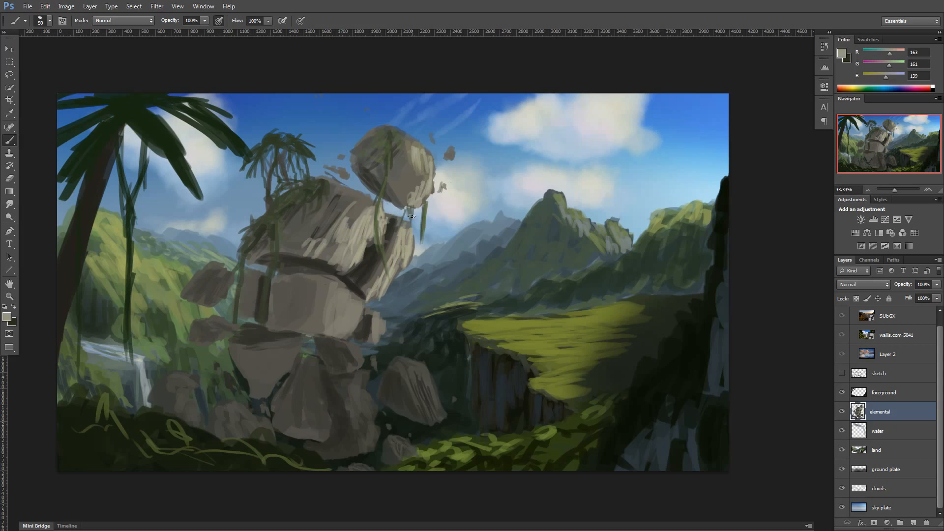
Step: Paint light RGB 163, 161, 139 highlight streaks on the leg boulders and the loose boulder beside them with a 50 px brush
{"action": "left_click_drag", "start_coordinate": [398, 360], "coordinate": [410, 381]}
{"action": "mouse_move", "coordinate": [347, 344]}
{"action": "left_mouse_down"}
{"action": "mouse_move", "coordinate": [361, 367]}
{"action": "mouse_move", "coordinate": [412, 382]}
{"action": "left_mouse_up"}
{"action": "left_click_drag", "start_coordinate": [351, 380], "coordinate": [362, 397]}
{"action": "mouse_move", "coordinate": [270, 346]}
{"action": "left_mouse_down"}
{"action": "mouse_move", "coordinate": [285, 386]}
{"action": "mouse_move", "coordinate": [320, 387]}
{"action": "left_mouse_up"}
{"action": "key", "text": "ctrl+z"}
{"action": "left_click_drag", "start_coordinate": [304, 372], "coordinate": [320, 402]}
{"action": "left_click_drag", "start_coordinate": [317, 376], "coordinate": [322, 402]}
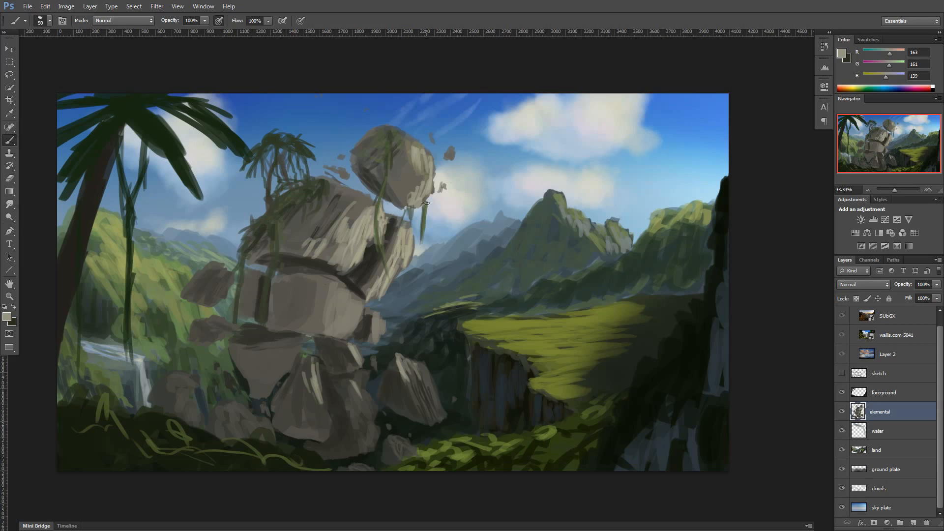
Step: Paint dark RGB 40, 39, 35 shadow streaks on the shaded side of the large leg boulder using a roughly 70 px brush
{"action": "left_click", "coordinate": [341, 405], "text": "alt"}
{"action": "left_click", "coordinate": [7, 317]}
{"action": "left_click", "coordinate": [181, 368]}
{"action": "left_click", "coordinate": [393, 257]}
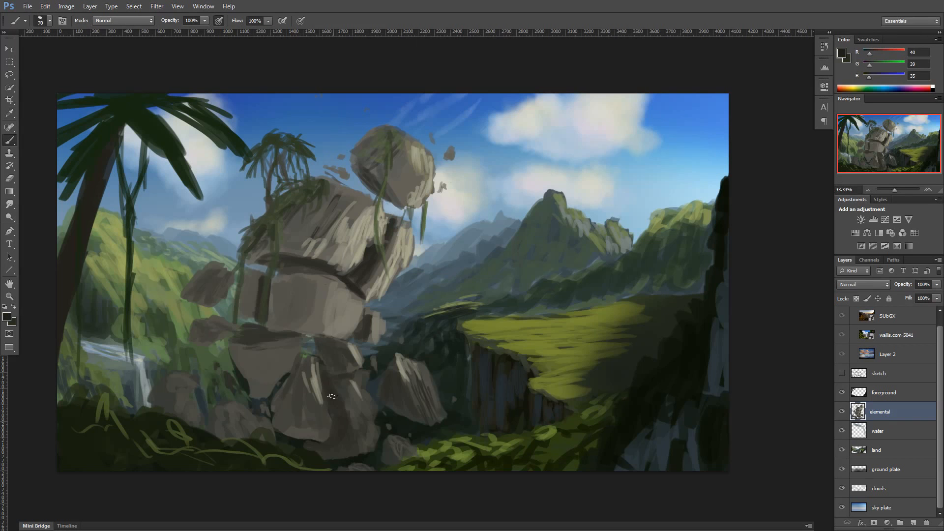
{"action": "key", "text": "bracketleft"}
{"action": "mouse_move", "coordinate": [333, 402]}
{"action": "left_mouse_down"}
{"action": "mouse_move", "coordinate": [315, 446]}
{"action": "mouse_move", "coordinate": [362, 434]}
{"action": "left_mouse_up"}
{"action": "left_click_drag", "start_coordinate": [349, 420], "coordinate": [347, 443]}
Step: Streak dark RGB 40, 39, 35 cracks down the lit side of the large leg boulder and the boulder above it with a 45 px brush
{"action": "key", "text": "bracketleft"}
{"action": "key", "text": "bracketleft"}
{"action": "mouse_move", "coordinate": [299, 370]}
{"action": "left_mouse_down"}
{"action": "mouse_move", "coordinate": [284, 411]}
{"action": "mouse_move", "coordinate": [297, 393]}
{"action": "left_mouse_up"}
{"action": "left_click_drag", "start_coordinate": [305, 363], "coordinate": [317, 411]}
{"action": "mouse_move", "coordinate": [304, 392]}
{"action": "left_mouse_down"}
{"action": "mouse_move", "coordinate": [304, 420]}
{"action": "mouse_move", "coordinate": [274, 408]}
{"action": "left_mouse_up"}
{"action": "left_click_drag", "start_coordinate": [283, 403], "coordinate": [279, 420]}
{"action": "left_click_drag", "start_coordinate": [287, 381], "coordinate": [281, 400]}
{"action": "left_click_drag", "start_coordinate": [247, 350], "coordinate": [258, 383]}
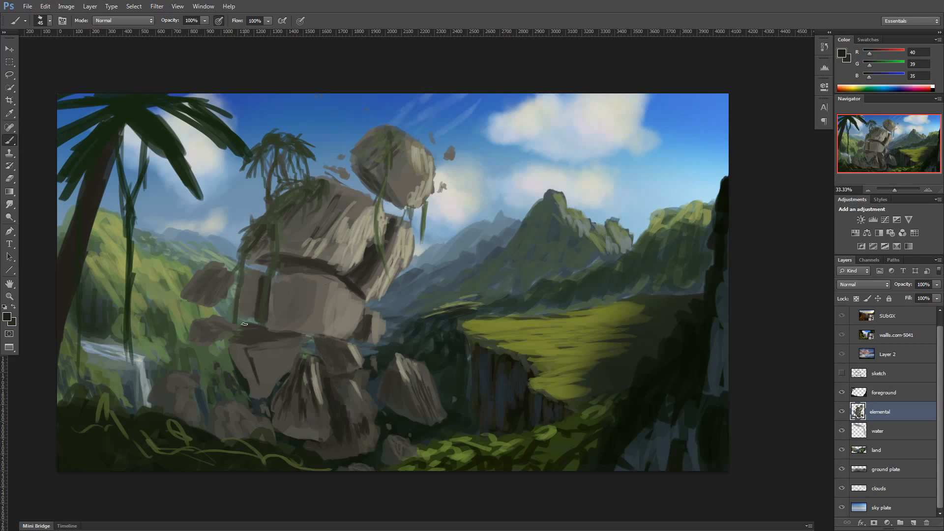
Step: Blend vertical stone streaks into the thigh boulder below the waist, using sampled greys such as RGB 94, 93, 84
{"action": "left_click", "coordinate": [274, 345], "text": "alt"}
{"action": "key", "text": "bracketright"}
{"action": "key", "text": "bracketright"}
{"action": "key", "text": "bracketright"}
{"action": "key", "text": "bracketright"}
{"action": "key", "text": "bracketright"}
{"action": "key", "text": "bracketright"}
{"action": "mouse_move", "coordinate": [248, 352]}
{"action": "left_mouse_down"}
{"action": "mouse_move", "coordinate": [254, 374]}
{"action": "mouse_move", "coordinate": [243, 369]}
{"action": "mouse_move", "coordinate": [270, 372]}
{"action": "left_mouse_up"}
{"action": "left_click", "coordinate": [320, 414], "text": "alt"}
{"action": "mouse_move", "coordinate": [257, 350]}
{"action": "left_mouse_down"}
{"action": "mouse_move", "coordinate": [261, 393]}
{"action": "mouse_move", "coordinate": [249, 378]}
{"action": "mouse_move", "coordinate": [268, 371]}
{"action": "left_mouse_up"}
{"action": "left_click", "coordinate": [280, 350], "text": "alt"}
{"action": "left_click_drag", "start_coordinate": [269, 353], "coordinate": [260, 398]}
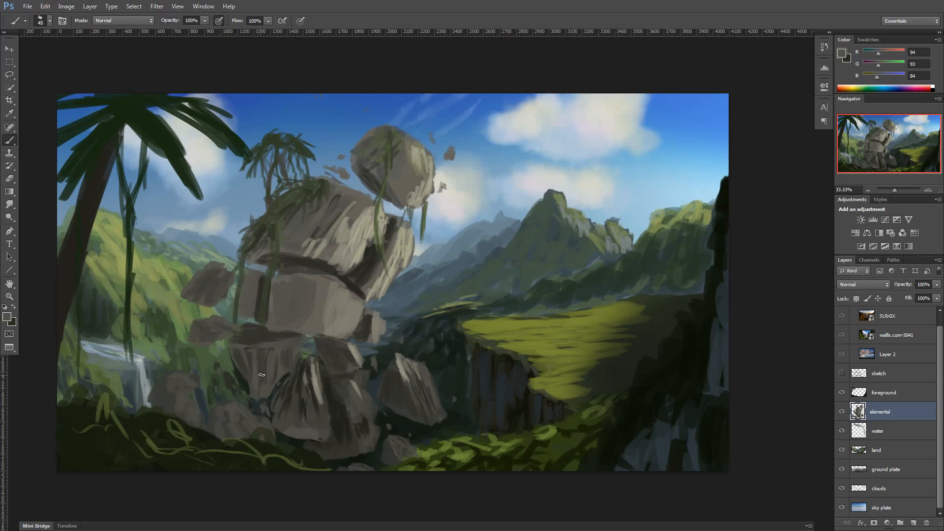
{"action": "left_click_drag", "start_coordinate": [241, 358], "coordinate": [244, 373]}
Step: Streak the small lower-left boulders with sampled dark RGB 46, 45, 41 and grey RGB 82, 82, 75 using a 45 px brush
{"action": "left_click", "coordinate": [312, 401], "text": "alt"}
{"action": "key", "text": "bracketleft"}
{"action": "key", "text": "bracketleft"}
{"action": "key", "text": "bracketleft"}
{"action": "key", "text": "bracketleft"}
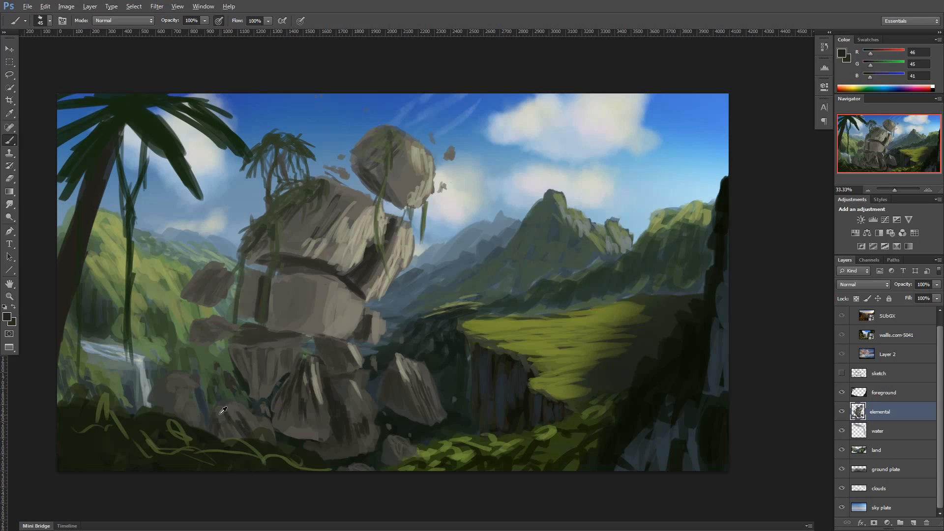
{"action": "left_click", "coordinate": [248, 440], "text": "alt"}
{"action": "left_click", "coordinate": [310, 406], "text": "alt"}
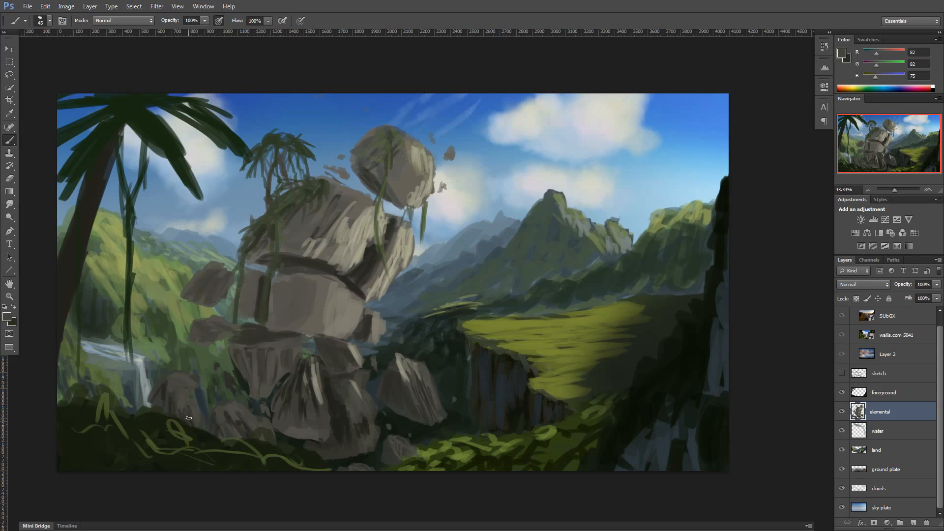
Step: Add dark green frond strokes beside the trunks of the small palms on the elemental's shoulder, using a colour sampled from the palm
{"action": "mouse_move", "coordinate": [263, 216]}
{"action": "left_mouse_down"}
{"action": "mouse_move", "coordinate": [258, 188]}
{"action": "mouse_move", "coordinate": [246, 205]}
{"action": "left_mouse_up"}
{"action": "left_click", "coordinate": [280, 137], "text": "alt"}
{"action": "mouse_move", "coordinate": [254, 188]}
{"action": "left_mouse_down"}
{"action": "mouse_move", "coordinate": [265, 184]}
{"action": "mouse_move", "coordinate": [237, 197]}
{"action": "left_mouse_up"}
{"action": "left_click_drag", "start_coordinate": [259, 190], "coordinate": [265, 194]}
Step: Paint light green RGB 130, 152, 101 highlights on the fronds of the shoulder palms with a 35 px brush
{"action": "left_click", "coordinate": [7, 317]}
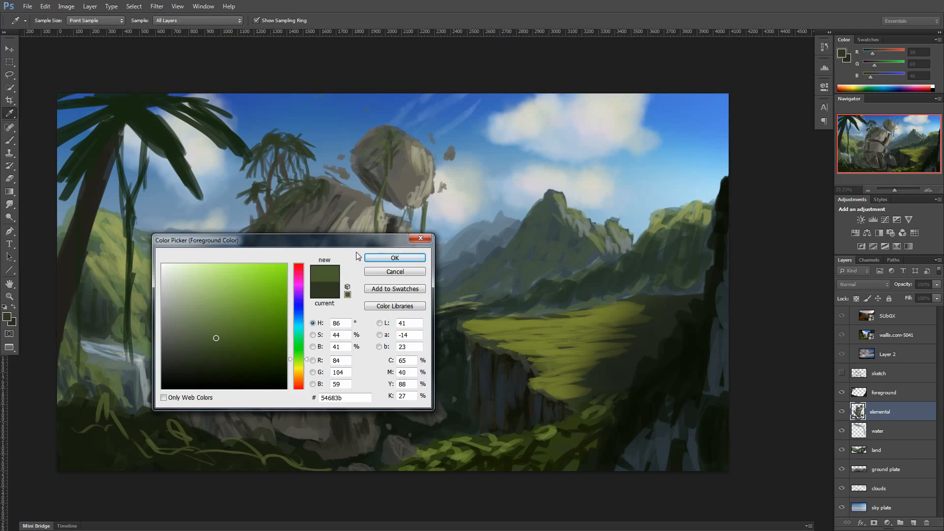
{"action": "left_click", "coordinate": [424, 255]}
{"action": "left_click", "coordinate": [6, 317]}
{"action": "left_click", "coordinate": [424, 255]}
{"action": "left_click_drag", "start_coordinate": [307, 154], "coordinate": [270, 137]}
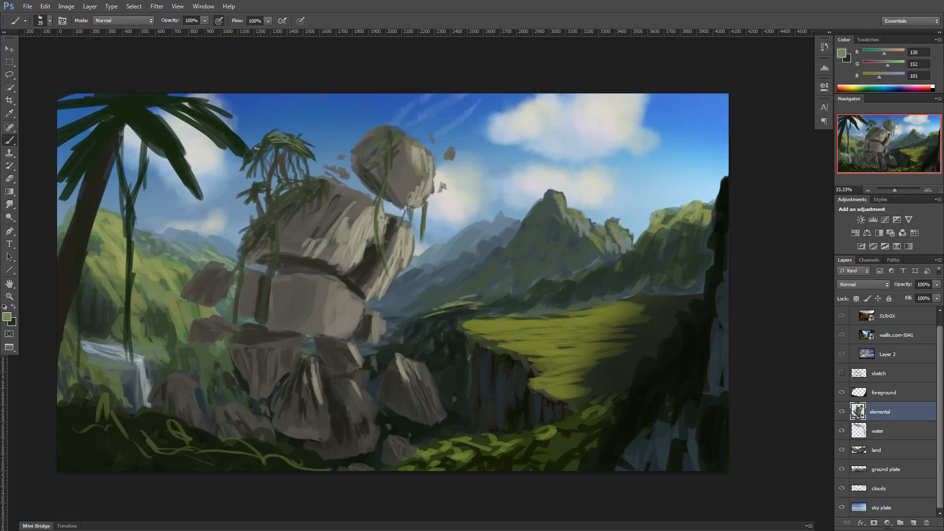
{"action": "left_click_drag", "start_coordinate": [254, 188], "coordinate": [264, 182]}
Step: Paint thin hanging vines over the belly and leg boulders with sampled dark green RGB 62, 68, 51 and a 20 px brush
{"action": "left_click", "coordinate": [273, 229], "text": "alt"}
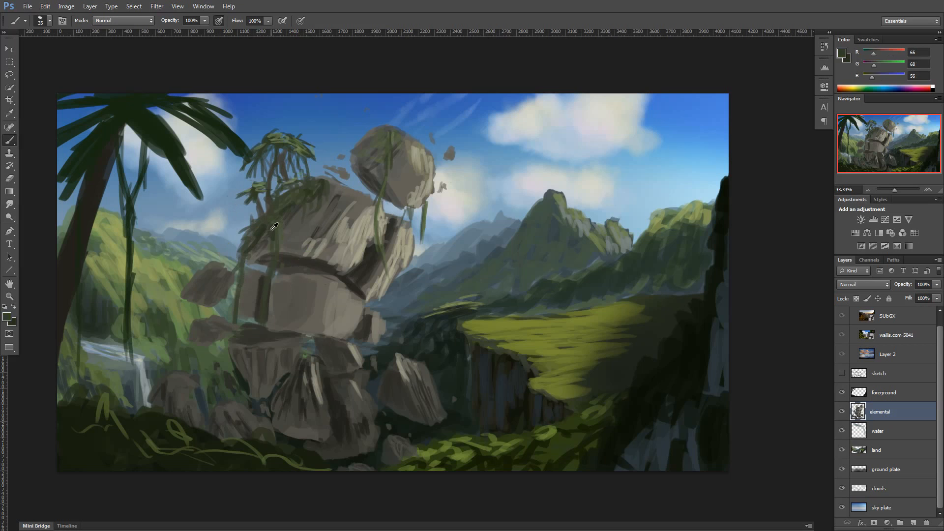
{"action": "key", "text": "bracketleft"}
{"action": "left_click_drag", "start_coordinate": [233, 303], "coordinate": [234, 331]}
{"action": "mouse_move", "coordinate": [304, 280]}
{"action": "left_mouse_down"}
{"action": "mouse_move", "coordinate": [277, 325]}
{"action": "mouse_move", "coordinate": [332, 335]}
{"action": "mouse_move", "coordinate": [314, 396]}
{"action": "left_mouse_up"}
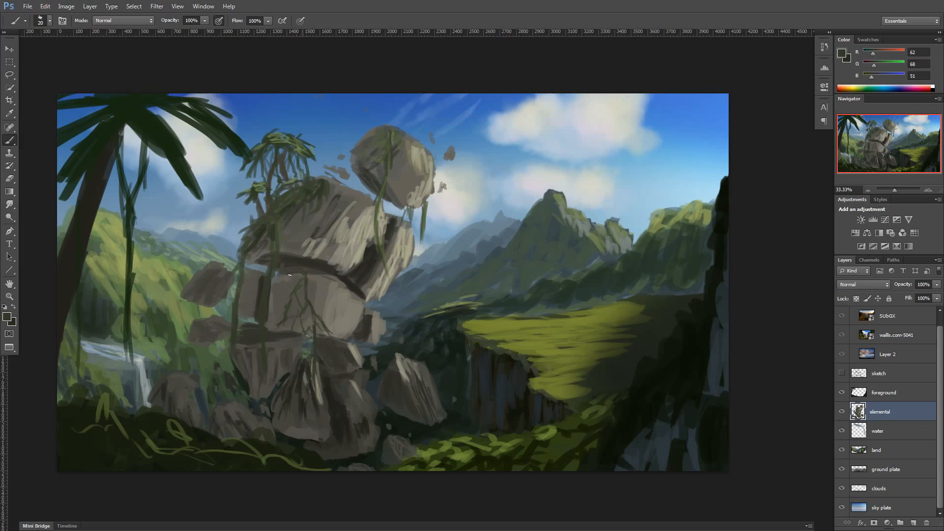
Step: Create a layer named core/eyes above the elemental layer
{"action": "left_click", "coordinate": [912, 522]}
{"action": "double_click", "coordinate": [878, 412]}
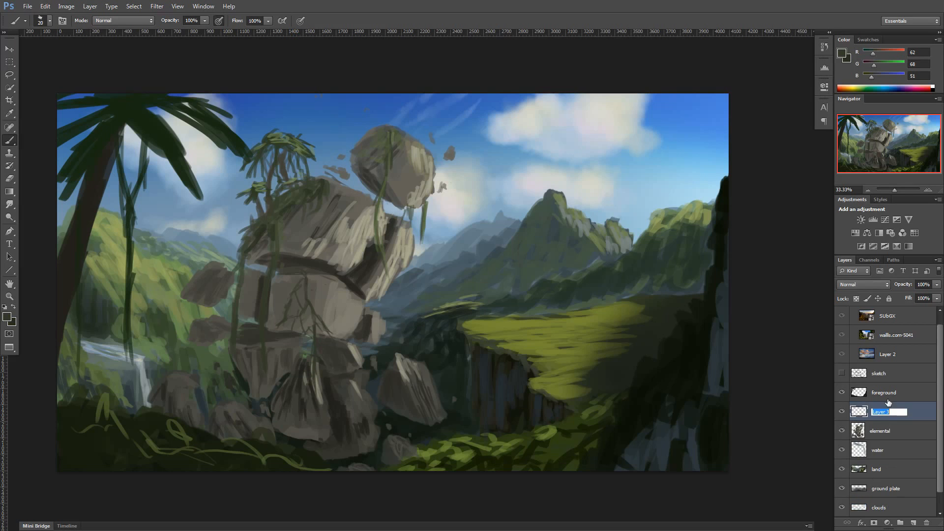
{"action": "type", "text": "core/eyes"}
{"action": "key", "text": "Return"}
Step: Paint the base of the glowing eyes on the head boulder in teal RGB 97, 187, 148 with a small round brush
{"action": "left_click", "coordinate": [7, 317]}
{"action": "left_click_drag", "start_coordinate": [299, 324], "coordinate": [299, 335]}
{"action": "left_click_drag", "start_coordinate": [212, 337], "coordinate": [221, 297]}
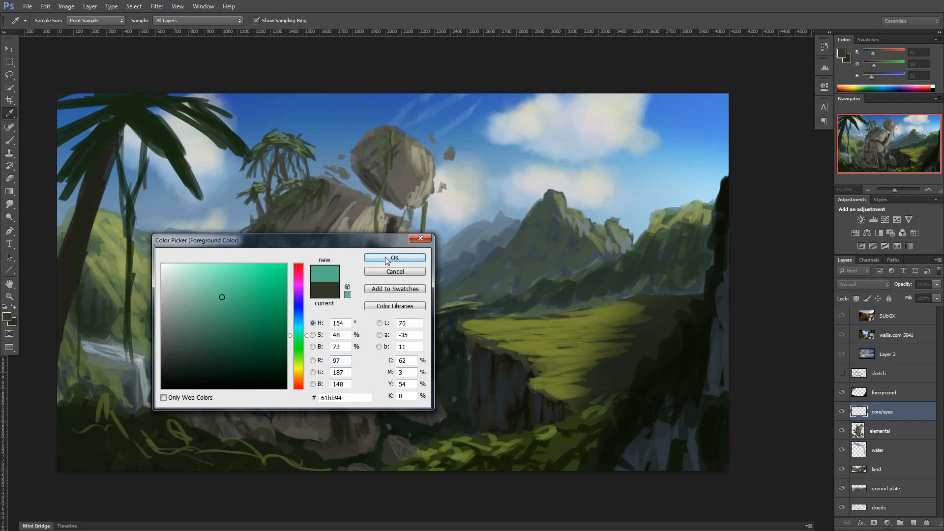
{"action": "left_click", "coordinate": [387, 259]}
{"action": "key", "text": "F5"}
{"action": "left_click", "coordinate": [116, 101]}
{"action": "left_click", "coordinate": [208, 308]}
{"action": "key", "text": "F5"}
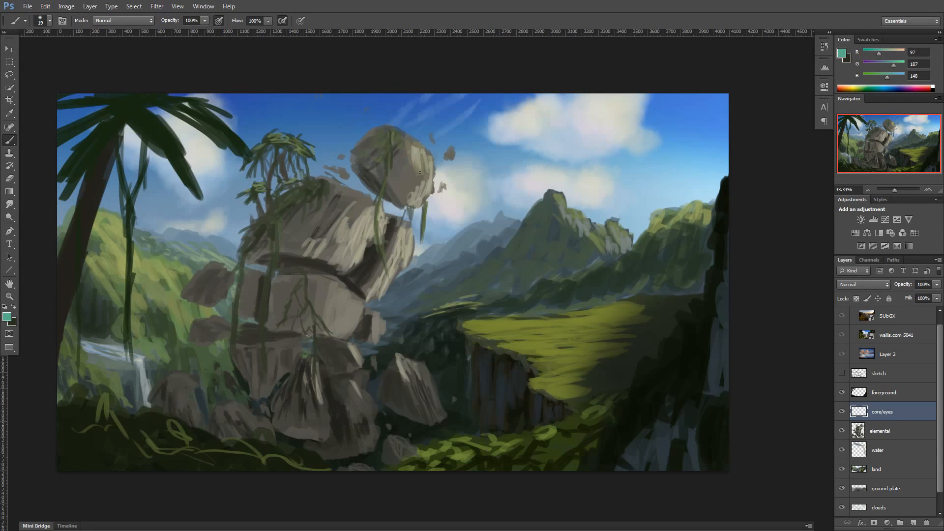
{"action": "key", "text": "bracketright"}
{"action": "key", "text": "bracketright"}
{"action": "mouse_move", "coordinate": [415, 167]}
{"action": "left_mouse_down"}
{"action": "mouse_move", "coordinate": [433, 155]}
{"action": "mouse_move", "coordinate": [432, 176]}
{"action": "left_mouse_up"}
Step: Build up the eye flames with lighter teals up to RGB 188, 253, 224 and smudge them at 75% strength
{"action": "left_click", "coordinate": [7, 317]}
{"action": "left_click", "coordinate": [179, 273]}
{"action": "left_click", "coordinate": [388, 258]}
{"action": "left_click_drag", "start_coordinate": [416, 165], "coordinate": [429, 176]}
{"action": "left_click_drag", "start_coordinate": [432, 161], "coordinate": [412, 171]}
{"action": "left_click", "coordinate": [6, 317]}
{"action": "left_click", "coordinate": [192, 265]}
{"action": "left_click", "coordinate": [390, 257]}
{"action": "mouse_move", "coordinate": [419, 144]}
{"action": "left_mouse_down"}
{"action": "mouse_move", "coordinate": [415, 163]}
{"action": "mouse_move", "coordinate": [420, 129]}
{"action": "mouse_move", "coordinate": [436, 132]}
{"action": "mouse_move", "coordinate": [432, 160]}
{"action": "left_mouse_up"}
{"action": "key", "text": "r"}
{"action": "key", "text": "b"}
{"action": "key", "text": "r"}
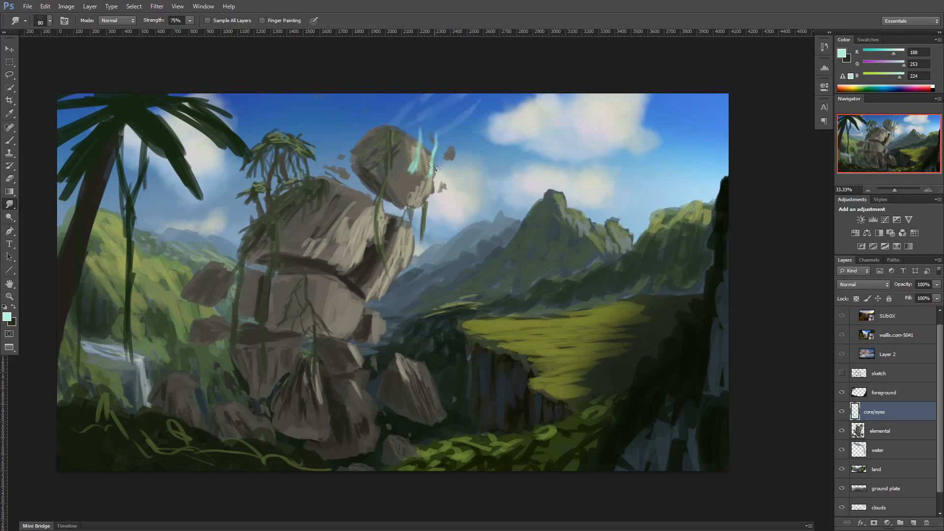
Step: Paint a teal core in the gap between the chest boulders with a 70 px brush and sampled RGB 135, 173, 154
{"action": "key", "text": "b"}
{"action": "key", "text": "bracketright"}
{"action": "key", "text": "bracketright"}
{"action": "key", "text": "bracketright"}
{"action": "key", "text": "bracketright"}
{"action": "key", "text": "bracketright"}
{"action": "key", "text": "bracketright"}
{"action": "key", "text": "bracketright"}
{"action": "left_click_drag", "start_coordinate": [372, 245], "coordinate": [365, 269]}
{"action": "left_click", "coordinate": [368, 259], "text": "alt"}
{"action": "left_click_drag", "start_coordinate": [366, 256], "coordinate": [350, 276]}
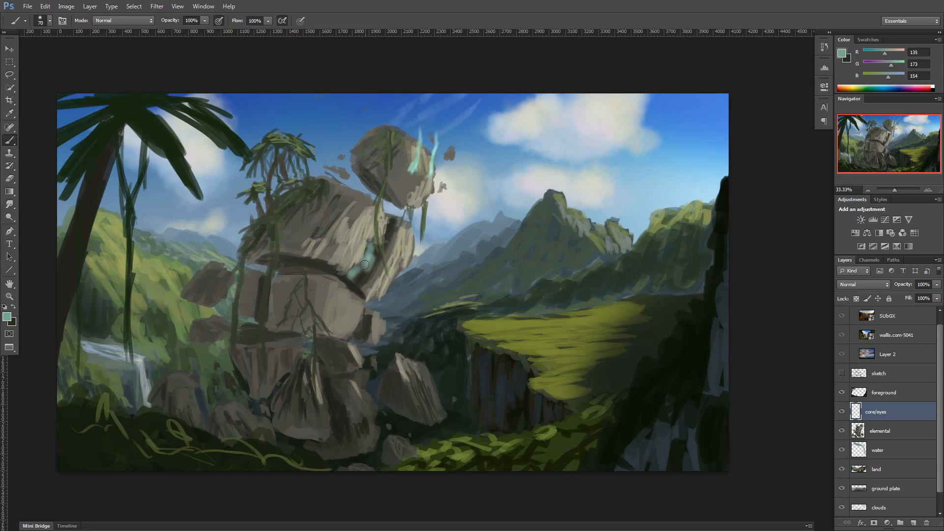
Step: Extend the teal core up towards the neck and along the crack beneath the torso boulder, reducing the brush to 45 px
{"action": "mouse_move", "coordinate": [383, 239]}
{"action": "left_mouse_down"}
{"action": "mouse_move", "coordinate": [355, 275]}
{"action": "mouse_move", "coordinate": [381, 244]}
{"action": "left_mouse_up"}
{"action": "mouse_move", "coordinate": [391, 224]}
{"action": "left_mouse_down"}
{"action": "mouse_move", "coordinate": [376, 258]}
{"action": "mouse_move", "coordinate": [283, 265]}
{"action": "left_mouse_up"}
{"action": "mouse_move", "coordinate": [335, 272]}
{"action": "left_mouse_down"}
{"action": "mouse_move", "coordinate": [358, 290]}
{"action": "mouse_move", "coordinate": [301, 263]}
{"action": "mouse_move", "coordinate": [361, 270]}
{"action": "mouse_move", "coordinate": [350, 286]}
{"action": "left_mouse_up"}
{"action": "key", "text": "bracketleft"}
{"action": "key", "text": "bracketleft"}
{"action": "key", "text": "bracketleft"}
{"action": "key", "text": "bracketleft"}
{"action": "key", "text": "bracketleft"}
{"action": "key", "text": "bracketright"}
{"action": "key", "text": "bracketright"}
Step: Create a layer named core glow above core/eyes and set its blending mode to Linear Dodge (Add)
{"action": "left_click", "coordinate": [913, 522]}
{"action": "left_click", "coordinate": [864, 284]}
{"action": "left_click", "coordinate": [861, 126]}
{"action": "double_click", "coordinate": [882, 412]}
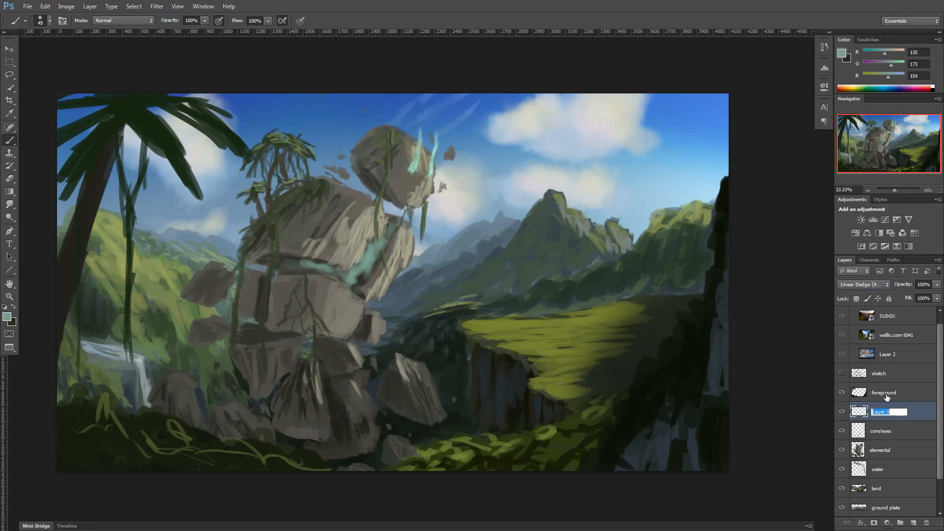
{"action": "type", "text": "core glow"}
{"action": "key", "text": "Return"}
Step: Brush a soft green RGB 34, 186, 110 glow over the eyes with a large brush at 20% flow
{"action": "key", "text": "bracketright"}
{"action": "key", "text": "bracketright"}
{"action": "key", "text": "bracketright"}
{"action": "key", "text": "bracketright"}
{"action": "key", "text": "bracketright"}
{"action": "key", "text": "bracketright"}
{"action": "key", "text": "bracketright"}
{"action": "key", "text": "2"}
{"action": "left_click", "coordinate": [7, 317]}
{"action": "left_click", "coordinate": [260, 303]}
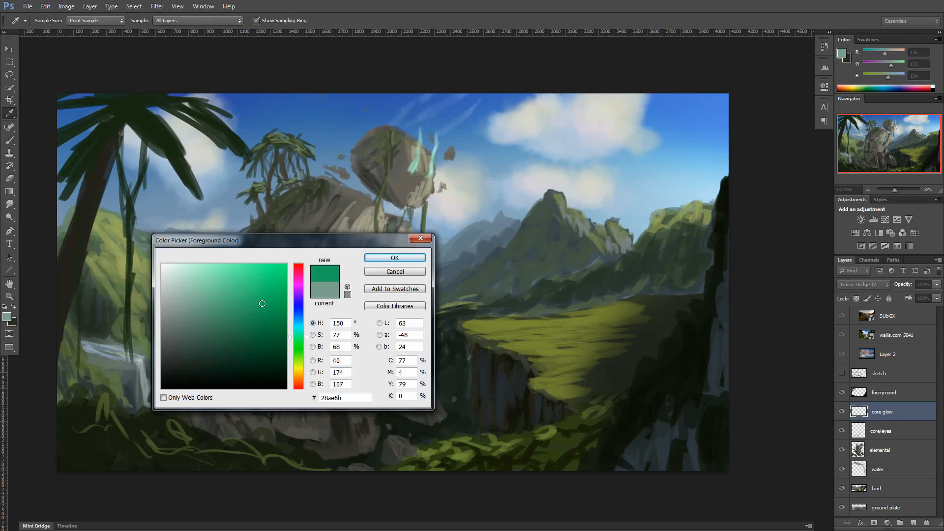
{"action": "left_click", "coordinate": [262, 297]}
{"action": "left_click", "coordinate": [395, 258]}
{"action": "mouse_move", "coordinate": [413, 167]}
{"action": "left_mouse_down"}
{"action": "mouse_move", "coordinate": [419, 139]}
{"action": "mouse_move", "coordinate": [436, 140]}
{"action": "left_mouse_up"}
Step: Brush the green glow along the core and the crack beneath the torso boulder, switching to a large textured brush
{"action": "key", "text": "bracketleft"}
{"action": "key", "text": "bracketleft"}
{"action": "key", "text": "bracketleft"}
{"action": "mouse_move", "coordinate": [367, 253]}
{"action": "left_mouse_down"}
{"action": "mouse_move", "coordinate": [355, 276]}
{"action": "mouse_move", "coordinate": [386, 233]}
{"action": "left_mouse_up"}
{"action": "left_click_drag", "start_coordinate": [324, 267], "coordinate": [284, 266]}
{"action": "key", "text": "F5"}
{"action": "left_click", "coordinate": [149, 102]}
{"action": "left_click", "coordinate": [406, 140]}
{"action": "key", "text": "F5"}
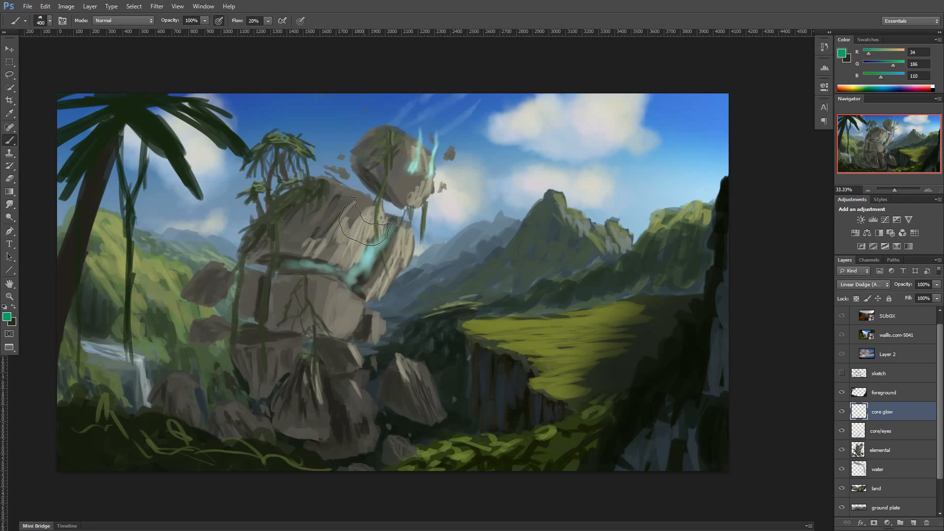
{"action": "mouse_move", "coordinate": [385, 226]}
{"action": "left_mouse_down"}
{"action": "mouse_move", "coordinate": [339, 271]}
{"action": "mouse_move", "coordinate": [276, 260]}
{"action": "mouse_move", "coordinate": [296, 262]}
{"action": "left_mouse_up"}
{"action": "left_click_drag", "start_coordinate": [349, 282], "coordinate": [363, 292]}
Step: Paint thin glowing green cracks on the torso and leg boulders with a 35 px brush
{"action": "key", "text": "bracketleft"}
{"action": "key", "text": "bracketleft"}
{"action": "key", "text": "bracketleft"}
{"action": "key", "text": "bracketleft"}
{"action": "key", "text": "bracketleft"}
{"action": "key", "text": "bracketleft"}
{"action": "key", "text": "bracketleft"}
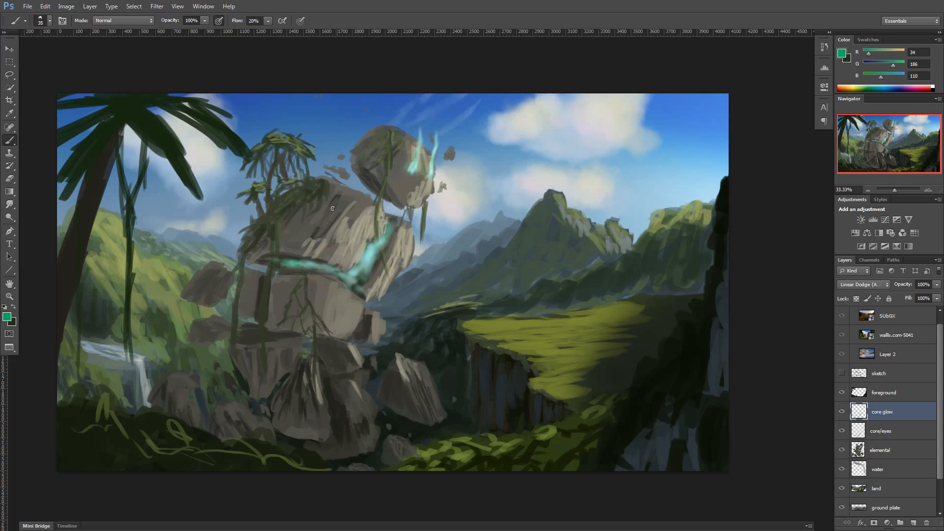
{"action": "left_click_drag", "start_coordinate": [314, 235], "coordinate": [338, 197]}
{"action": "left_click_drag", "start_coordinate": [257, 288], "coordinate": [259, 326]}
{"action": "key", "text": "ctrl+z"}
{"action": "left_click_drag", "start_coordinate": [327, 382], "coordinate": [346, 438]}
{"action": "left_click_drag", "start_coordinate": [327, 384], "coordinate": [335, 406]}
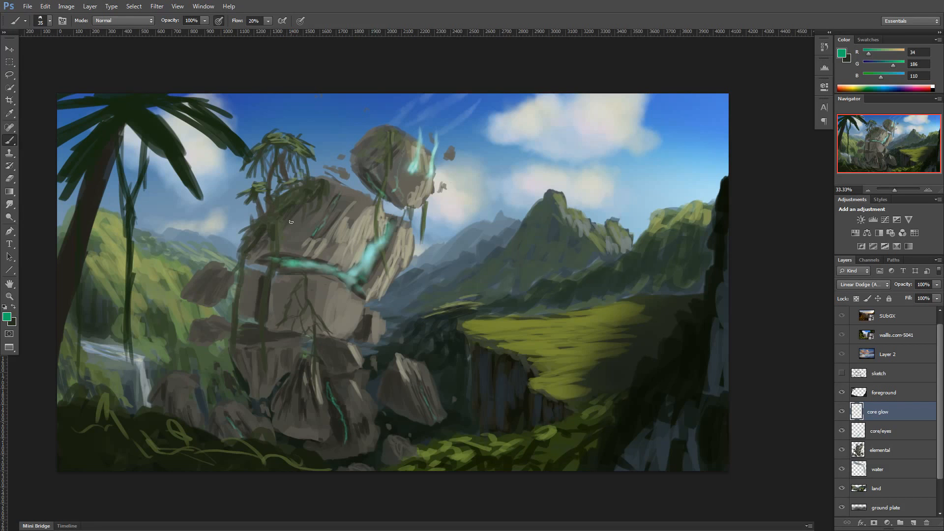
Step: Erase excess glow around the core on the core glow layer with a textured eraser of about 90 px
{"action": "key", "text": "e"}
{"action": "key", "text": "F5"}
{"action": "left_click", "coordinate": [149, 104]}
{"action": "key", "text": "F5"}
{"action": "key", "text": "bracketleft"}
{"action": "key", "text": "bracketleft"}
{"action": "key", "text": "bracketleft"}
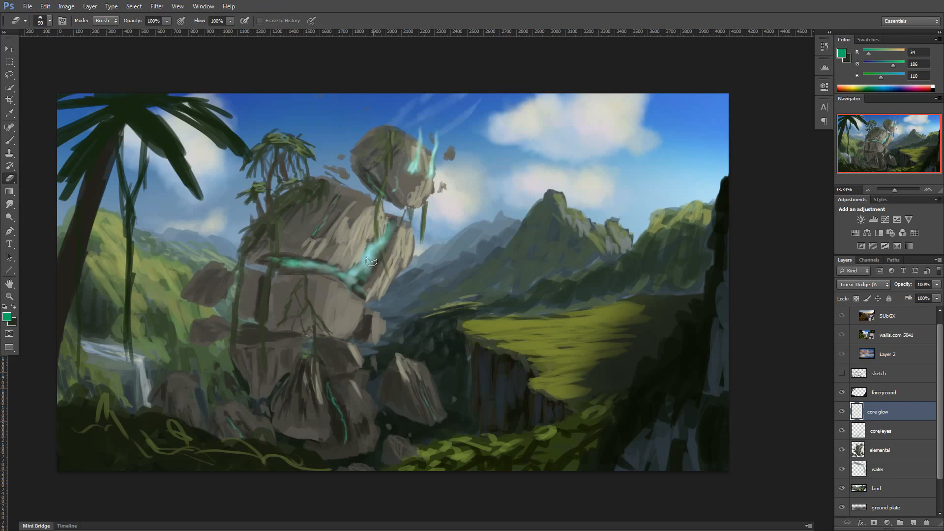
Step: Trim the core's edges on the core/eyes layer, and add fine green cracks on the core glow layer with a 30 px brush
{"action": "left_click", "coordinate": [895, 435]}
{"action": "key", "text": "bracketright"}
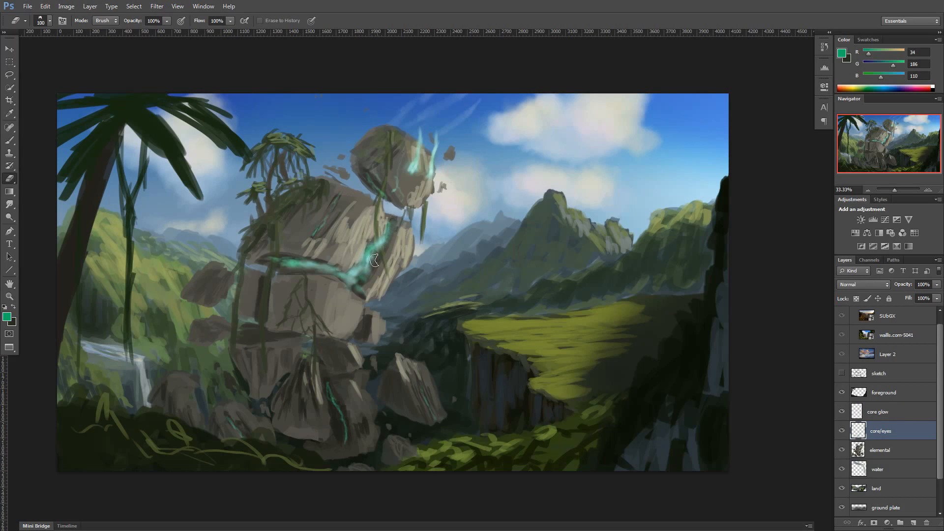
{"action": "key", "text": "bracketleft"}
{"action": "key", "text": "bracketleft"}
{"action": "key", "text": "b"}
{"action": "key", "text": "alt+bracketright"}
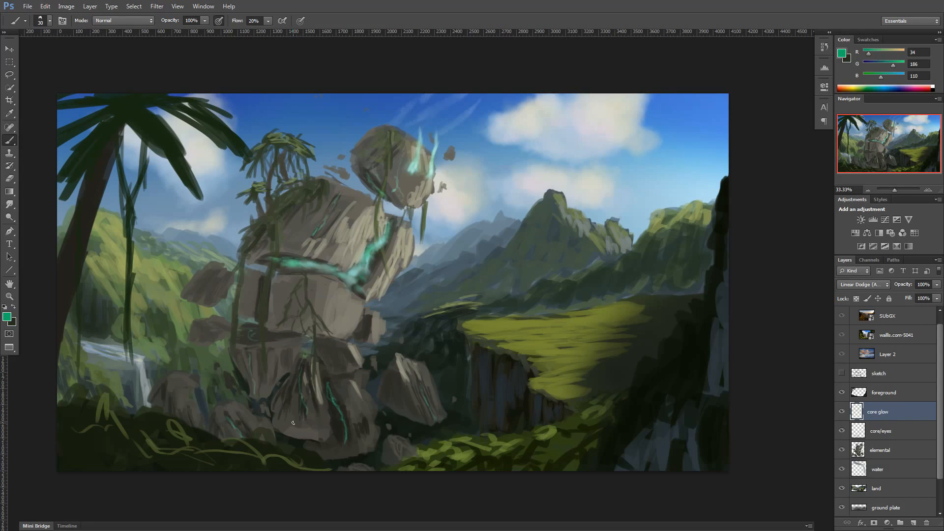
Step: On the elemental layer, brush sampled rock tones over the head boulder's lower face with a textured brush at 100% flow
{"action": "left_click", "coordinate": [887, 452]}
{"action": "key", "text": "F5"}
{"action": "left_click", "coordinate": [256, 136]}
{"action": "key", "text": "F5"}
{"action": "left_click_drag", "start_coordinate": [237, 20], "coordinate": [298, 17]}
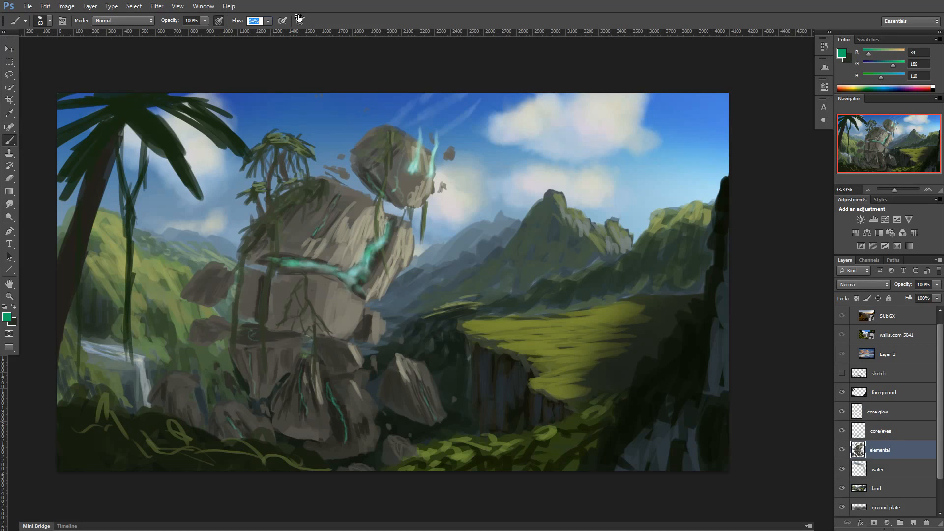
{"action": "left_click", "coordinate": [416, 194], "text": "alt"}
{"action": "key", "text": "bracketleft"}
{"action": "key", "text": "bracketleft"}
{"action": "key", "text": "bracketleft"}
{"action": "left_click_drag", "start_coordinate": [409, 158], "coordinate": [399, 181]}
{"action": "left_click_drag", "start_coordinate": [412, 176], "coordinate": [400, 199]}
{"action": "mouse_move", "coordinate": [399, 159]}
{"action": "left_mouse_down"}
{"action": "mouse_move", "coordinate": [389, 184]}
{"action": "mouse_move", "coordinate": [406, 195]}
{"action": "mouse_move", "coordinate": [403, 203]}
{"action": "left_mouse_up"}
Step: Add finer dark strokes near the lower edge of the head boulder with a 20 px brush
{"action": "left_click", "coordinate": [404, 144], "text": "alt"}
{"action": "key", "text": "bracketleft"}
{"action": "key", "text": "bracketleft"}
{"action": "left_click_drag", "start_coordinate": [415, 182], "coordinate": [406, 202]}
{"action": "left_click_drag", "start_coordinate": [417, 187], "coordinate": [411, 204]}
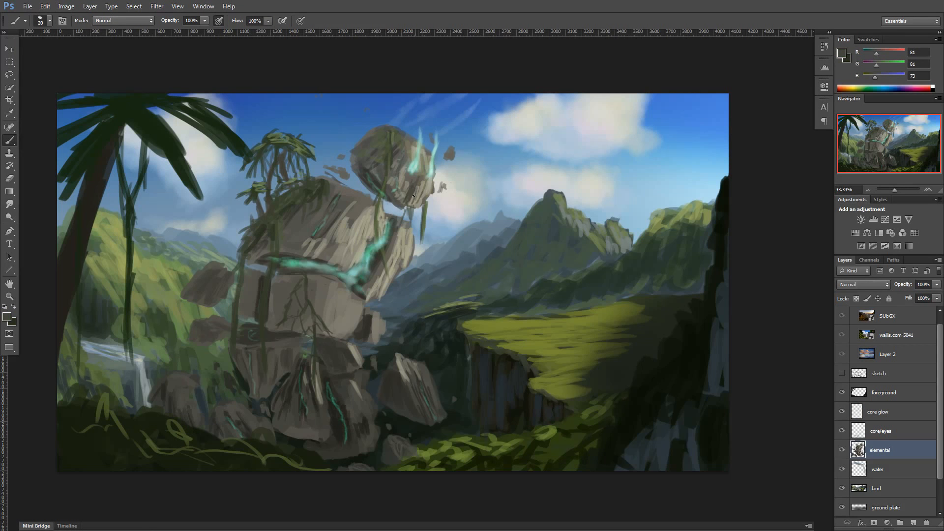
Step: Brush sampled greys along the torso boulder's sunlit outer edge and top edge with a 25 px brush
{"action": "key", "text": "bracketright"}
{"action": "left_click", "coordinate": [414, 243], "text": "alt"}
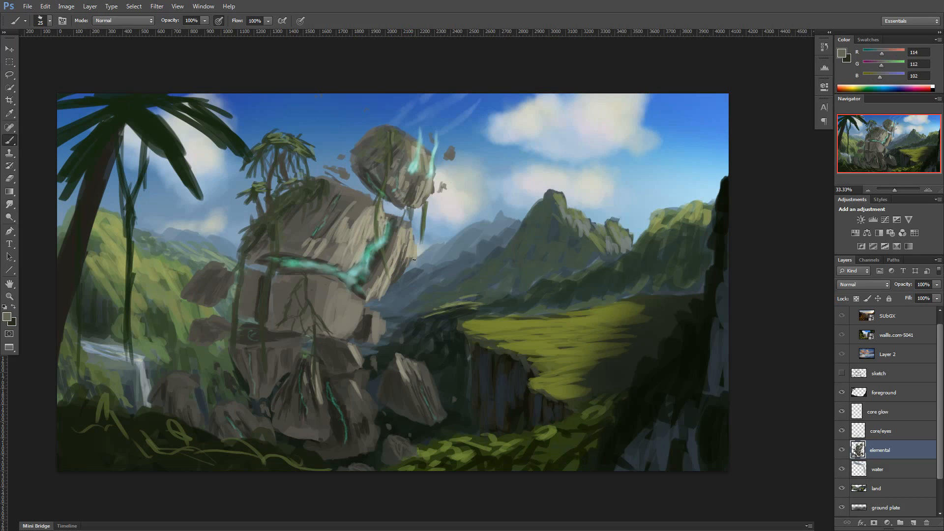
{"action": "left_click_drag", "start_coordinate": [416, 234], "coordinate": [411, 263]}
{"action": "left_click", "coordinate": [416, 242], "text": "alt"}
{"action": "left_click_drag", "start_coordinate": [361, 196], "coordinate": [350, 210]}
{"action": "mouse_move", "coordinate": [362, 199]}
{"action": "left_mouse_down"}
{"action": "mouse_move", "coordinate": [348, 226]}
{"action": "mouse_move", "coordinate": [365, 212]}
{"action": "left_mouse_up"}
Step: Brush dark diagonal streaks across the torso boulder, and draw thin cracks on it with an 8 px brush
{"action": "left_click", "coordinate": [329, 234], "text": "alt"}
{"action": "left_click_drag", "start_coordinate": [367, 197], "coordinate": [324, 253]}
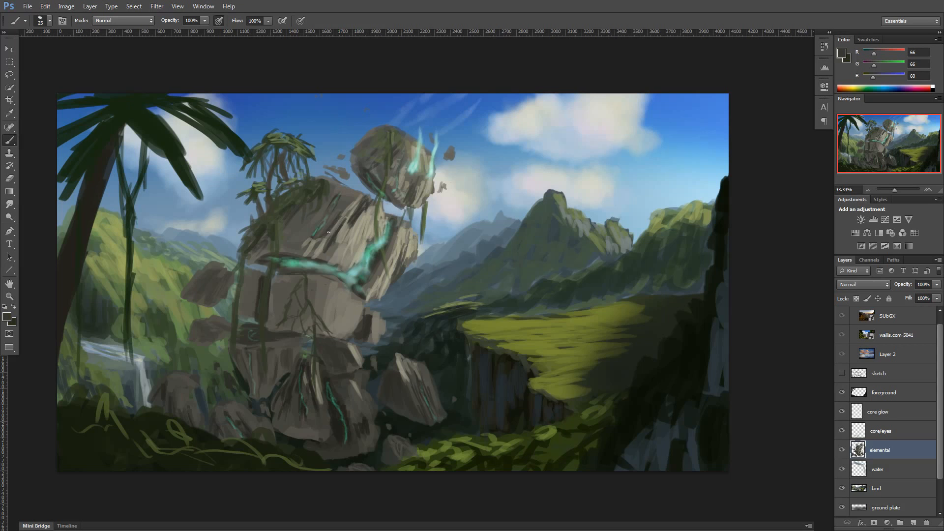
{"action": "left_click_drag", "start_coordinate": [342, 219], "coordinate": [315, 256]}
{"action": "mouse_move", "coordinate": [301, 220]}
{"action": "left_mouse_down"}
{"action": "mouse_move", "coordinate": [287, 248]}
{"action": "mouse_move", "coordinate": [294, 252]}
{"action": "left_mouse_up"}
{"action": "left_click_drag", "start_coordinate": [291, 232], "coordinate": [281, 249]}
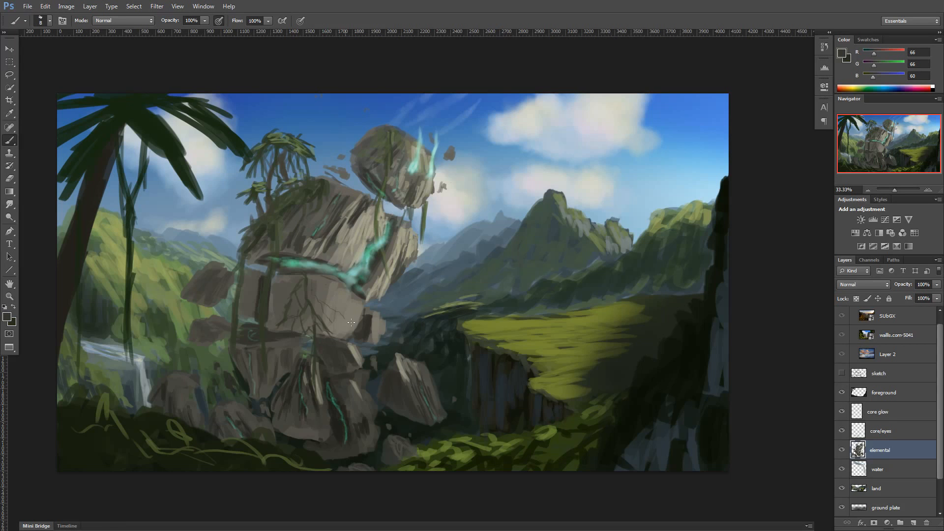
{"action": "left_click_drag", "start_coordinate": [356, 230], "coordinate": [353, 255]}
{"action": "left_click_drag", "start_coordinate": [410, 235], "coordinate": [407, 253]}
Step: Shade the shadowed side of the waist boulder with sampled dark grey-greens and a 50 px brush
{"action": "left_click", "coordinate": [262, 276], "text": "alt"}
{"action": "key", "text": "bracketright"}
{"action": "key", "text": "bracketright"}
{"action": "key", "text": "bracketright"}
{"action": "key", "text": "bracketright"}
{"action": "key", "text": "bracketright"}
{"action": "key", "text": "bracketright"}
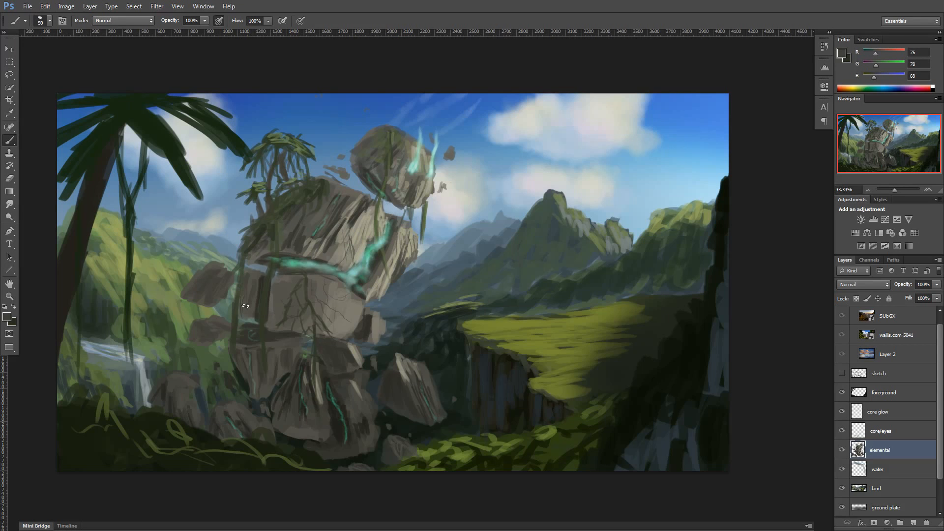
{"action": "left_click", "coordinate": [271, 236], "text": "alt"}
{"action": "mouse_move", "coordinate": [246, 279]}
{"action": "left_mouse_down"}
{"action": "mouse_move", "coordinate": [253, 272]}
{"action": "mouse_move", "coordinate": [241, 318]}
{"action": "mouse_move", "coordinate": [248, 325]}
{"action": "mouse_move", "coordinate": [244, 296]}
{"action": "mouse_move", "coordinate": [273, 327]}
{"action": "left_mouse_up"}
{"action": "mouse_move", "coordinate": [278, 290]}
{"action": "left_mouse_down"}
{"action": "mouse_move", "coordinate": [287, 325]}
{"action": "mouse_move", "coordinate": [276, 276]}
{"action": "left_mouse_up"}
Step: Paint mossy green and dark vine strokes on the head boulder's shadowed side and beneath it, reducing the brush to 35 px
{"action": "left_click", "coordinate": [379, 143], "text": "alt"}
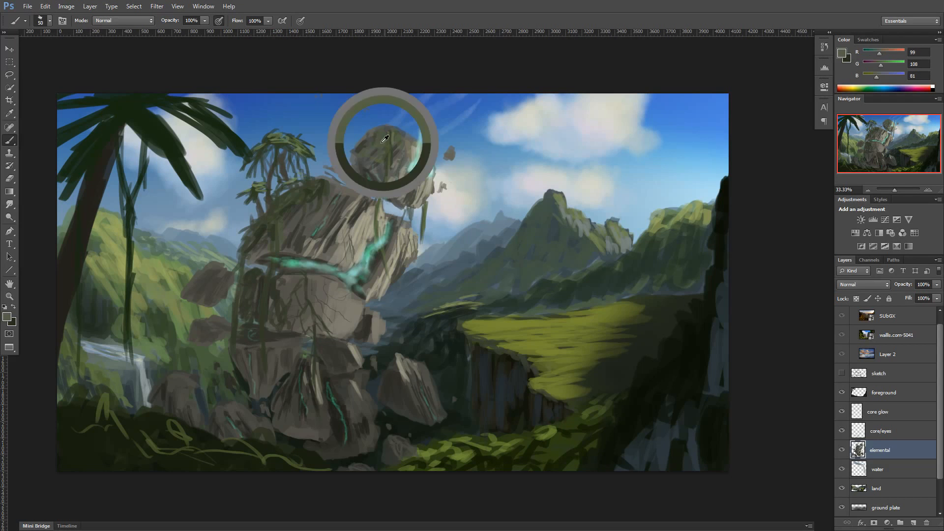
{"action": "left_click_drag", "start_coordinate": [357, 155], "coordinate": [358, 191]}
{"action": "key", "text": "ctrl+z"}
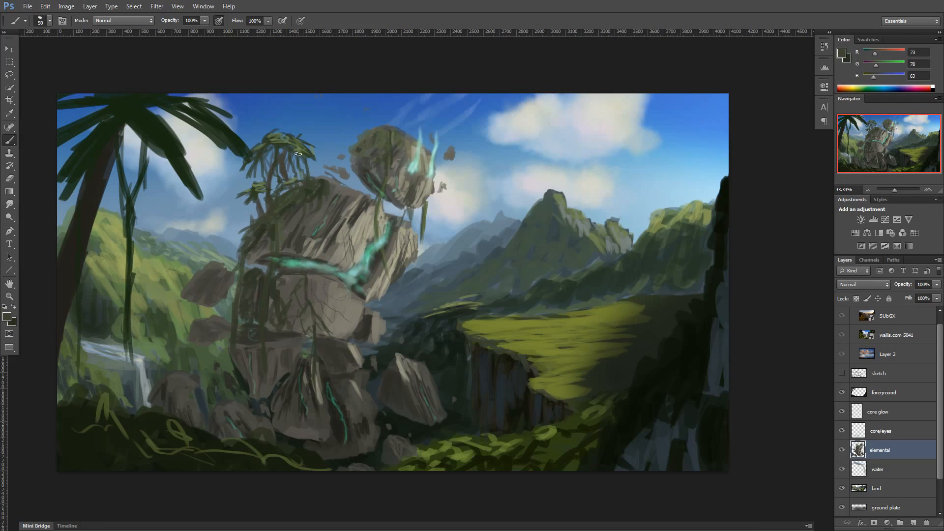
{"action": "left_click", "coordinate": [389, 163], "text": "alt"}
{"action": "key", "text": "bracketleft"}
{"action": "key", "text": "bracketleft"}
{"action": "key", "text": "bracketleft"}
{"action": "mouse_move", "coordinate": [353, 157]}
{"action": "left_mouse_down"}
{"action": "mouse_move", "coordinate": [360, 183]}
{"action": "mouse_move", "coordinate": [350, 182]}
{"action": "left_mouse_up"}
{"action": "left_click", "coordinate": [317, 180], "text": "alt"}
{"action": "mouse_move", "coordinate": [354, 161]}
{"action": "left_mouse_down"}
{"action": "mouse_move", "coordinate": [348, 191]}
{"action": "mouse_move", "coordinate": [365, 195]}
{"action": "left_mouse_up"}
{"action": "left_click_drag", "start_coordinate": [389, 201], "coordinate": [388, 218]}
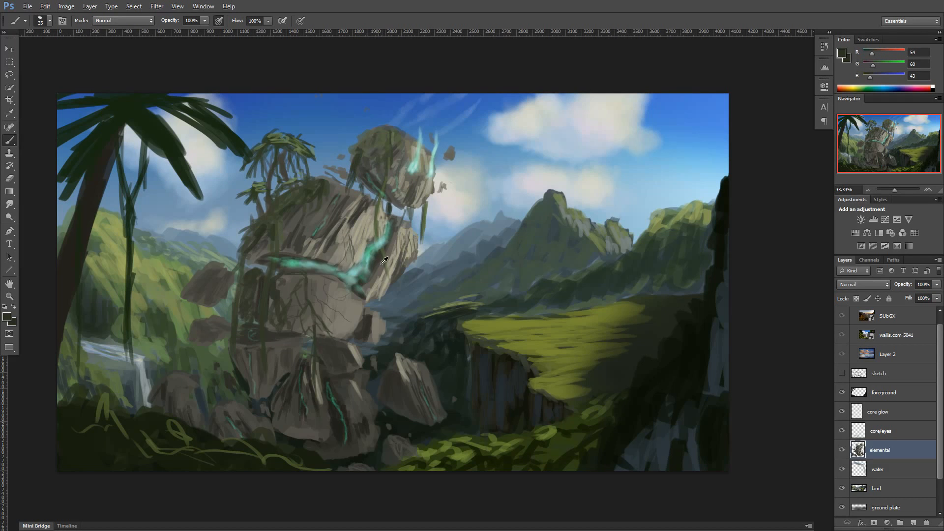
Step: Paint small floating rock fragments around the head with a 30 px brush, and touch up the face with sampled greys
{"action": "left_click", "coordinate": [383, 261], "text": "alt"}
{"action": "key", "text": "bracketleft"}
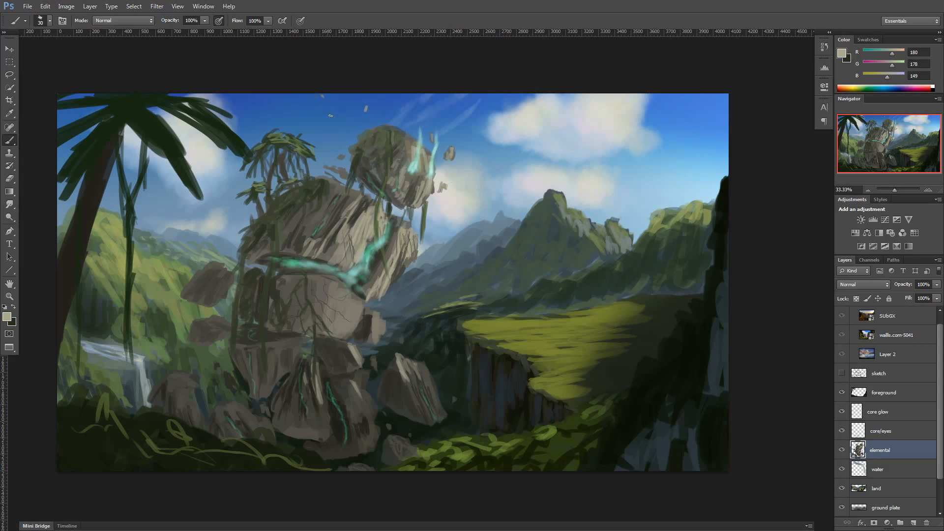
{"action": "left_click", "coordinate": [365, 109], "text": "alt"}
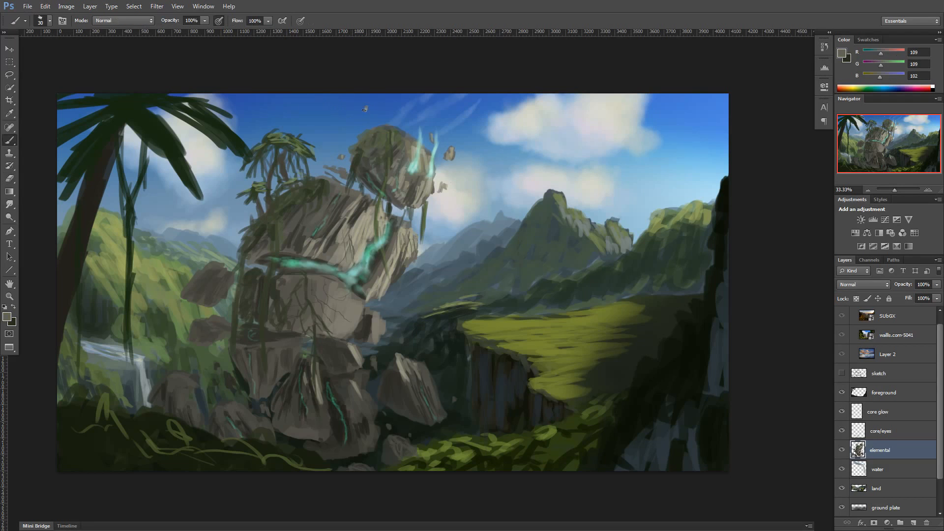
{"action": "left_click", "coordinate": [369, 269], "text": "alt"}
{"action": "left_click", "coordinate": [418, 171], "text": "alt"}
{"action": "left_click", "coordinate": [419, 171], "text": "alt"}
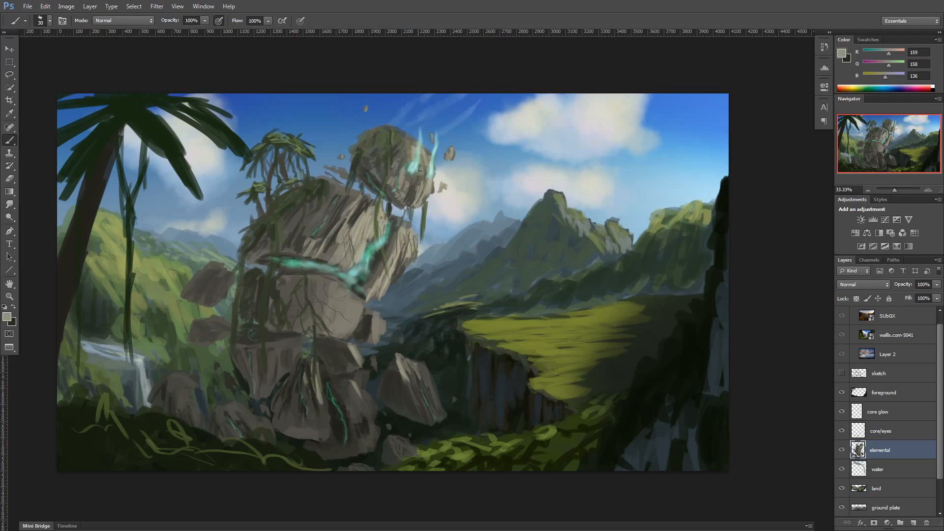
{"action": "left_click", "coordinate": [428, 178], "text": "alt"}
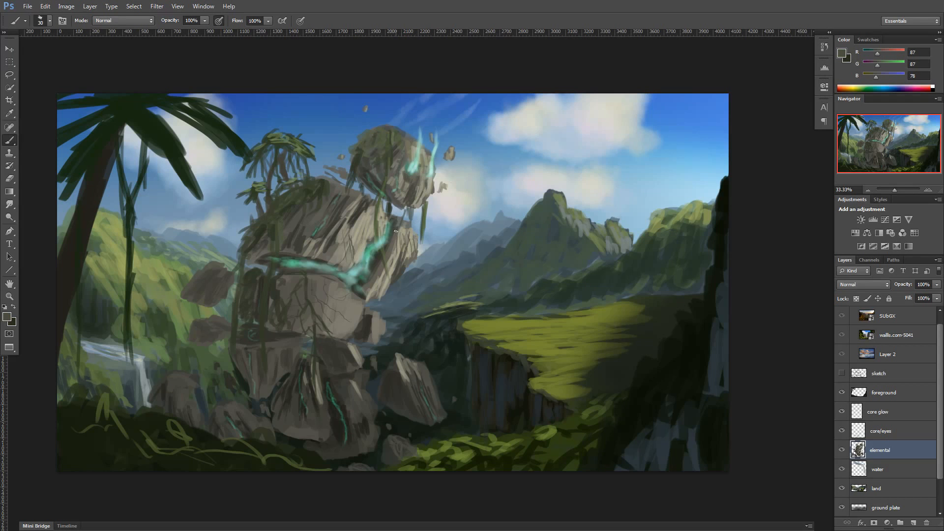
Step: Create a new layer named "elemental arms" above the elemental layer
{"action": "left_click_drag", "start_coordinate": [494, 396], "coordinate": [473, 391]}
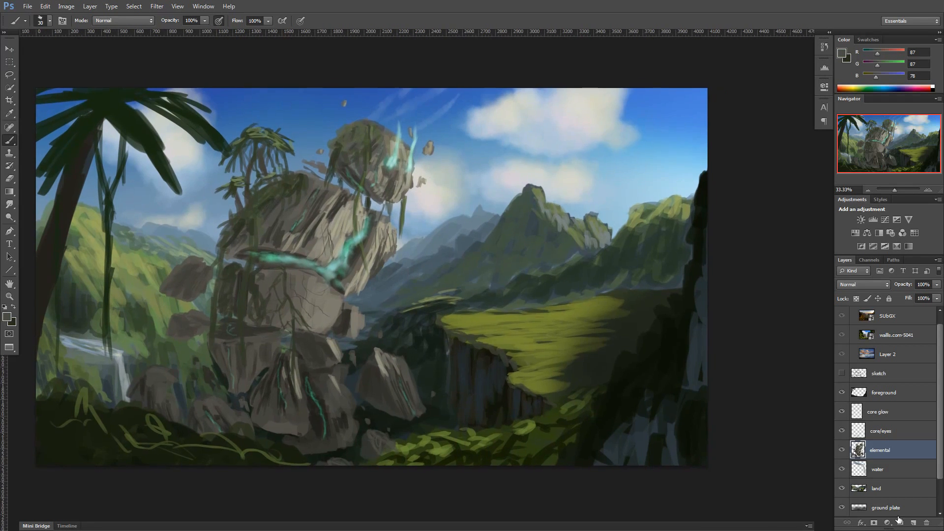
{"action": "left_click", "coordinate": [913, 522]}
{"action": "double_click", "coordinate": [880, 451]}
{"action": "type", "text": "elemental arms"}
Step: On the elemental layer, brush sampled dark moss green over the torso boulder with a 50 px brush
{"action": "left_click", "coordinate": [880, 469]}
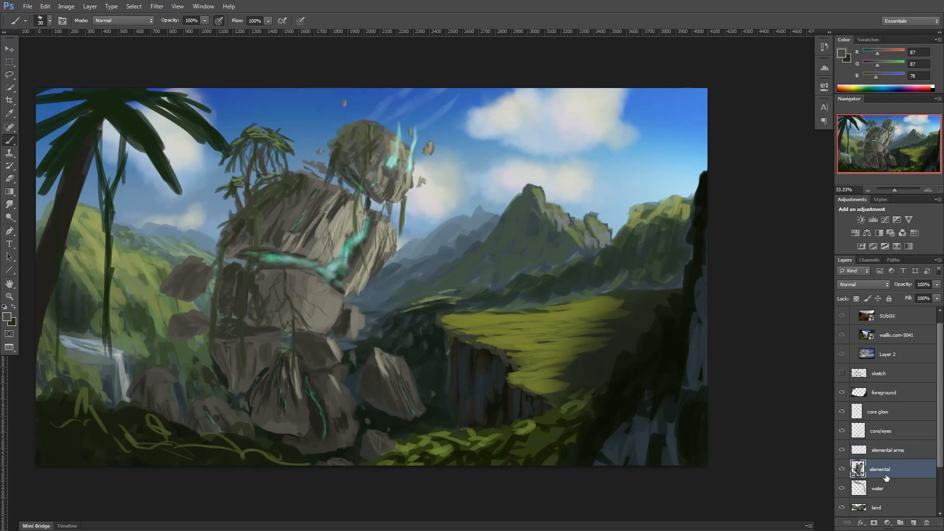
{"action": "left_click", "coordinate": [303, 199], "text": "alt"}
{"action": "key", "text": "bracketright"}
{"action": "key", "text": "bracketright"}
{"action": "mouse_move", "coordinate": [294, 203]}
{"action": "left_mouse_down"}
{"action": "mouse_move", "coordinate": [274, 219]}
{"action": "mouse_move", "coordinate": [272, 247]}
{"action": "left_mouse_up"}
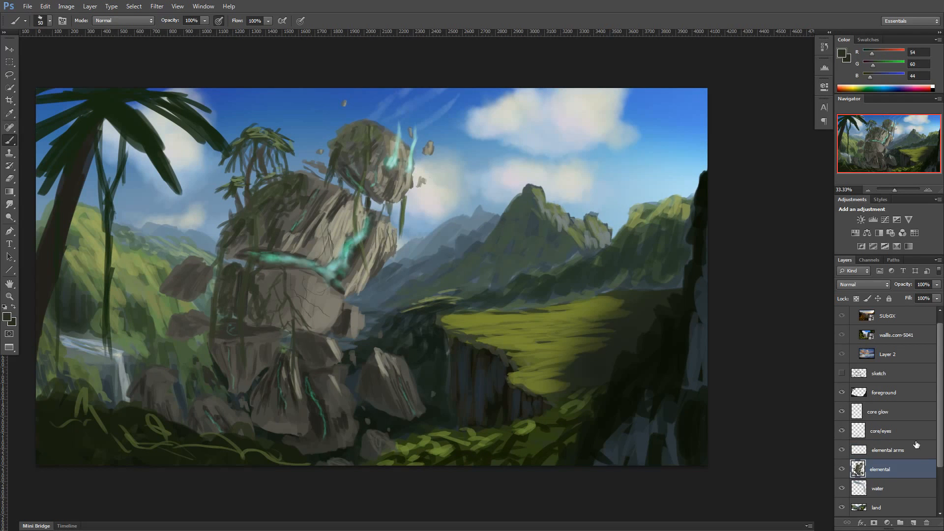
Step: Rename the core/eyes layer as "core/eyes/figure"
{"action": "left_click", "coordinate": [904, 429]}
{"action": "double_click", "coordinate": [883, 431]}
{"action": "type", "text": "/figure"}
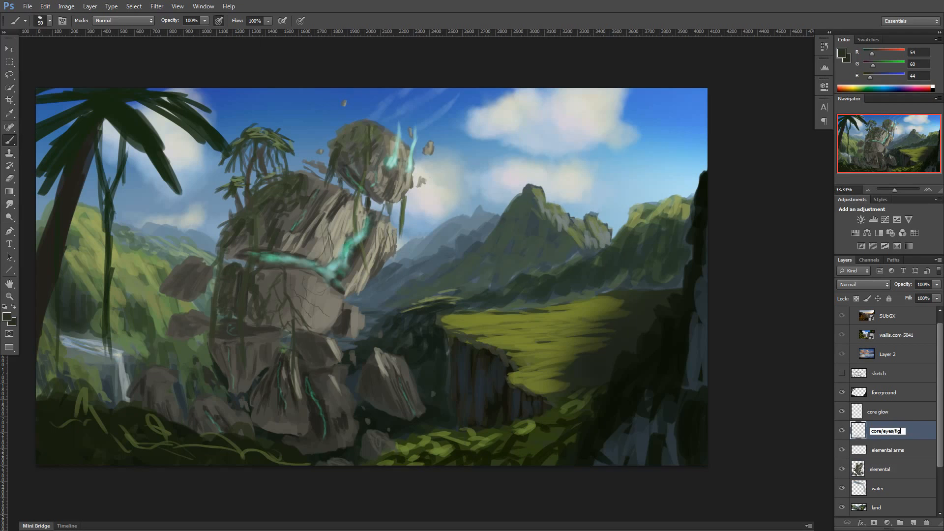
{"action": "key", "text": "Return"}
Step: Choose a 19 px round brush and set the foreground colour to dark grey (48, 50, 51)
{"action": "key", "text": "F5"}
{"action": "left_click", "coordinate": [140, 102]}
{"action": "key", "text": "F5"}
{"action": "left_click", "coordinate": [7, 317]}
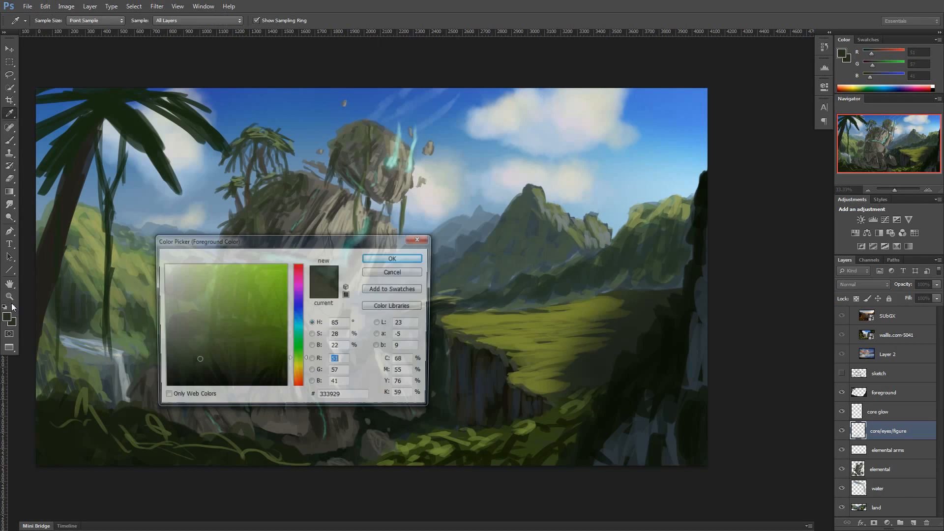
{"action": "left_click", "coordinate": [300, 305]}
{"action": "left_click_drag", "start_coordinate": [299, 308], "coordinate": [299, 319]}
{"action": "left_click", "coordinate": [172, 363]}
{"action": "left_click", "coordinate": [394, 257]}
{"action": "key", "text": "ctrl+plus"}
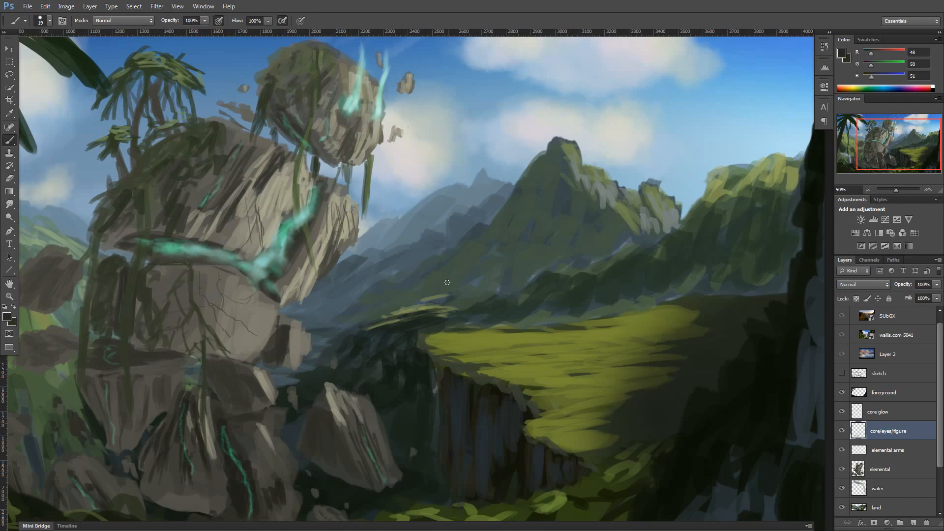
Step: On the land layer, repaint the area behind the grassy ledge and clean up its far edge with a 63 px textured brush
{"action": "scroll", "coordinate": [914, 466], "scroll_direction": "down", "scroll_amount": 2}
{"action": "left_click", "coordinate": [143, 101]}
{"action": "left_click", "coordinate": [533, 94]}
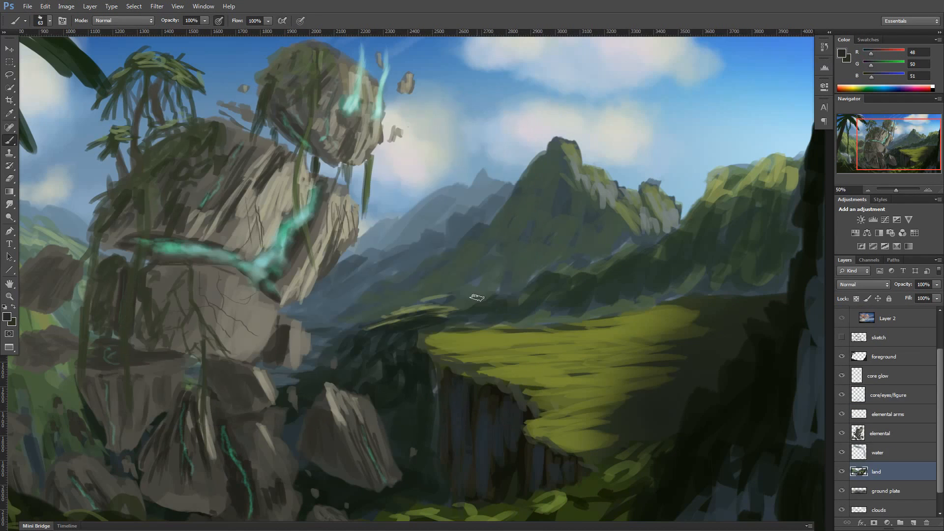
{"action": "left_click", "coordinate": [489, 308], "text": "alt"}
{"action": "mouse_move", "coordinate": [416, 300]}
{"action": "left_mouse_down"}
{"action": "mouse_move", "coordinate": [455, 314]}
{"action": "mouse_move", "coordinate": [412, 322]}
{"action": "left_mouse_up"}
{"action": "left_click_drag", "start_coordinate": [416, 316], "coordinate": [587, 325]}
{"action": "left_click", "coordinate": [445, 337], "text": "alt"}
{"action": "left_click_drag", "start_coordinate": [498, 328], "coordinate": [580, 324]}
{"action": "left_click", "coordinate": [588, 350], "text": "alt"}
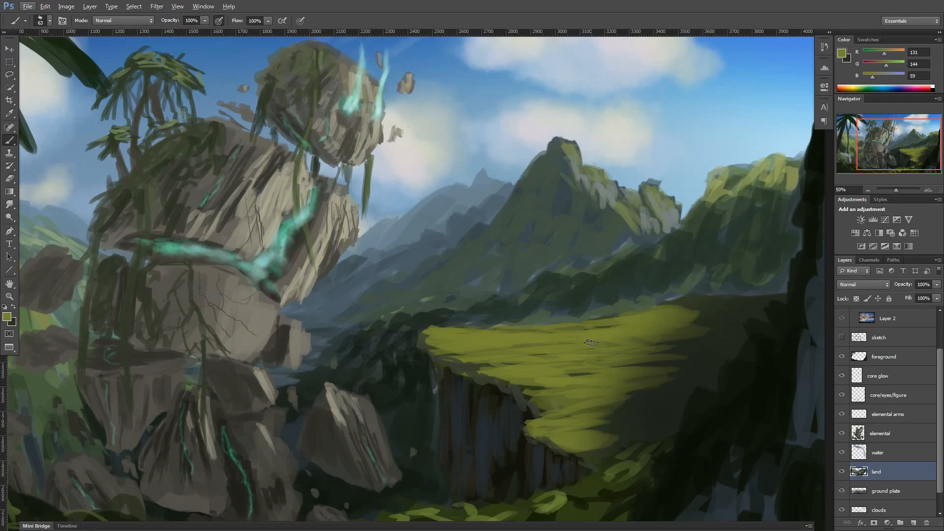
Step: On the core/eyes/figure layer, start a small figure silhouette at the cliff edge with a round brush in near-black (21, 22, 23)
{"action": "left_click", "coordinate": [904, 397]}
{"action": "left_click", "coordinate": [63, 21]}
{"action": "left_click", "coordinate": [144, 102]}
{"action": "left_click", "coordinate": [533, 94]}
{"action": "left_click", "coordinate": [7, 317]}
{"action": "left_click", "coordinate": [298, 312]}
{"action": "left_click", "coordinate": [174, 363]}
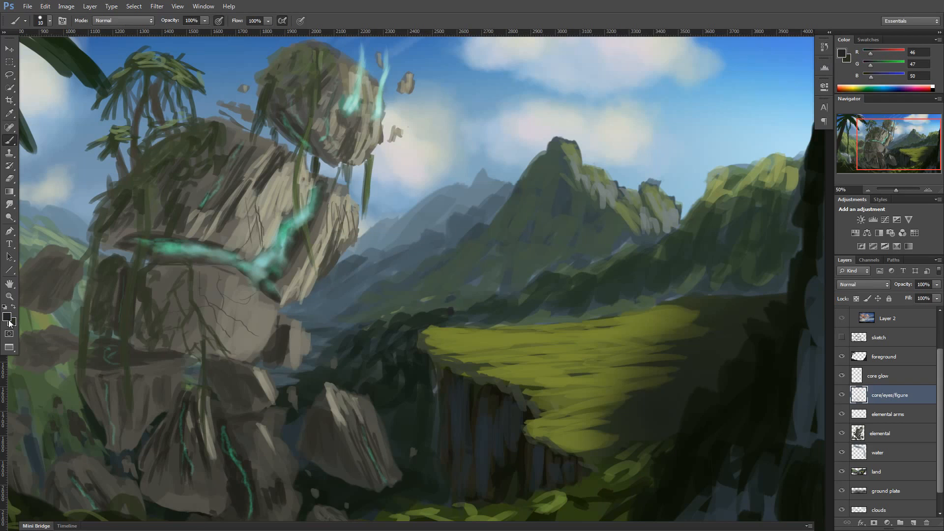
{"action": "left_click", "coordinate": [7, 317]}
{"action": "left_click", "coordinate": [169, 381]}
{"action": "left_click", "coordinate": [393, 259]}
{"action": "left_click", "coordinate": [450, 308]}
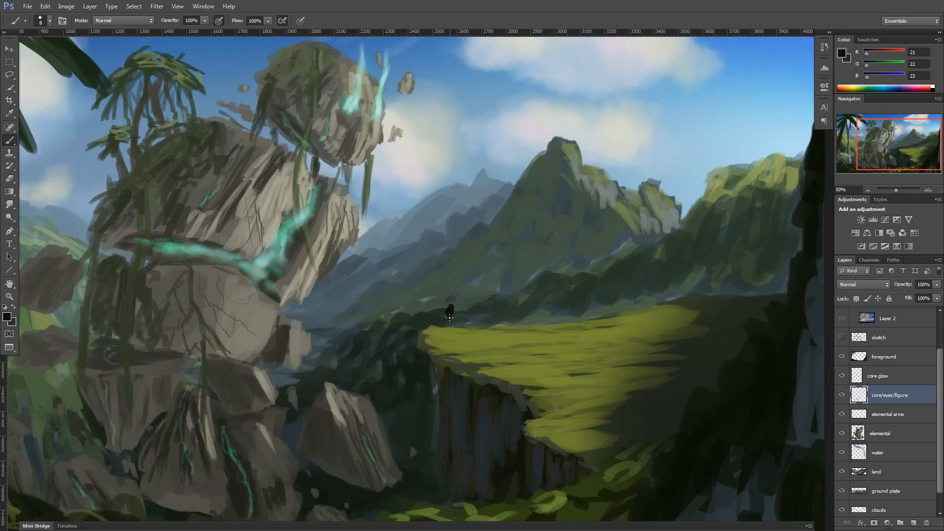
Step: Give the eraser a 63 px textured tip, and paint the figure's body, raised arm and legs with a 10 px brush
{"action": "key", "text": "e"}
{"action": "key", "text": "F5"}
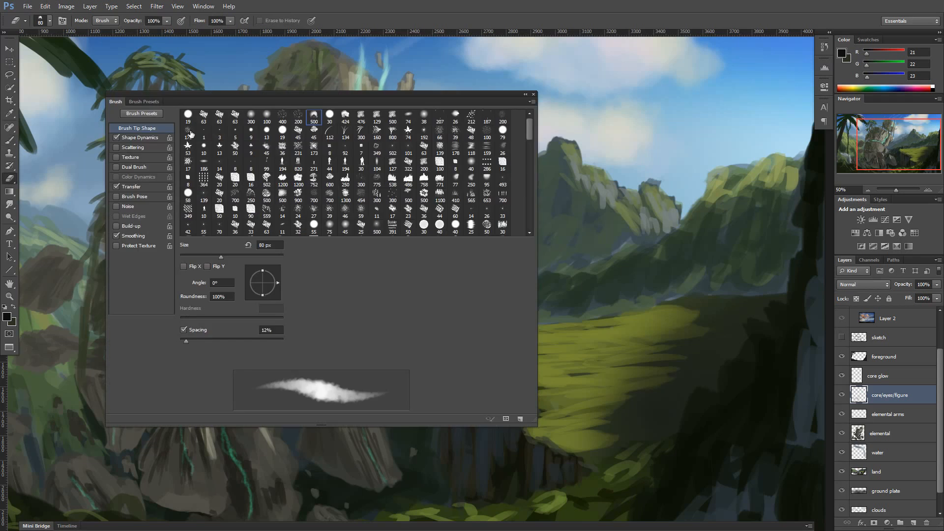
{"action": "left_click", "coordinate": [219, 116]}
{"action": "key", "text": "F5"}
{"action": "key", "text": "b"}
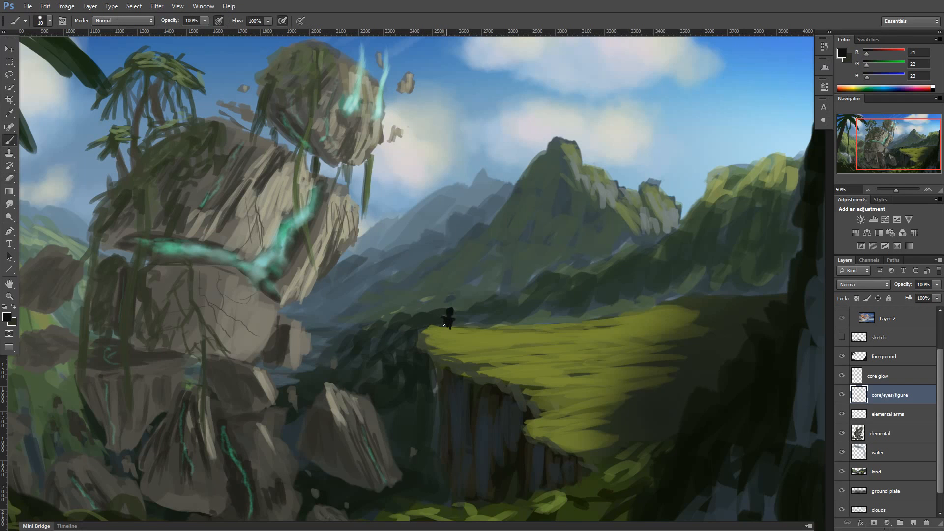
{"action": "mouse_move", "coordinate": [452, 328]}
{"action": "left_mouse_down"}
{"action": "mouse_move", "coordinate": [453, 343]}
{"action": "mouse_move", "coordinate": [452, 335]}
{"action": "left_mouse_up"}
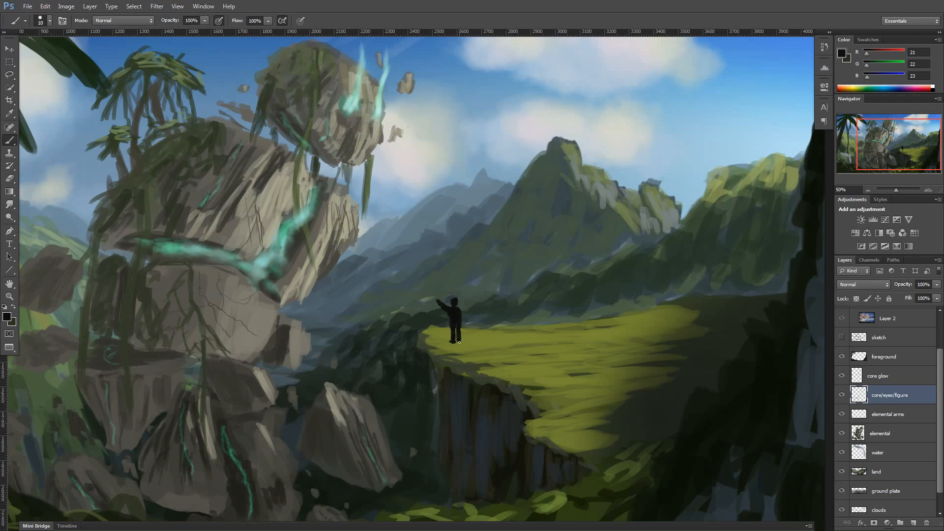
Step: Paint a long staff in the figure's other hand, and refine the silhouette's edges with a small textured eraser
{"action": "key", "text": "e"}
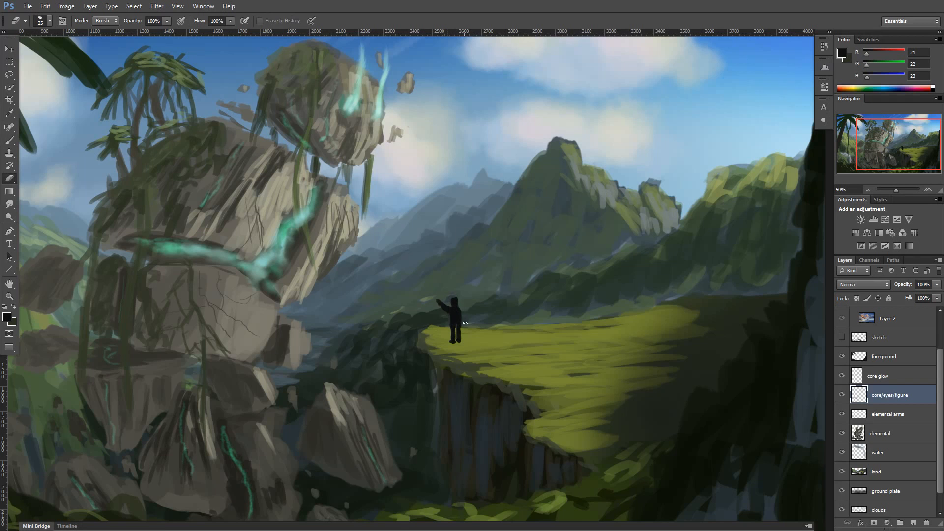
{"action": "key", "text": "b"}
{"action": "left_click_drag", "start_coordinate": [462, 310], "coordinate": [472, 336]}
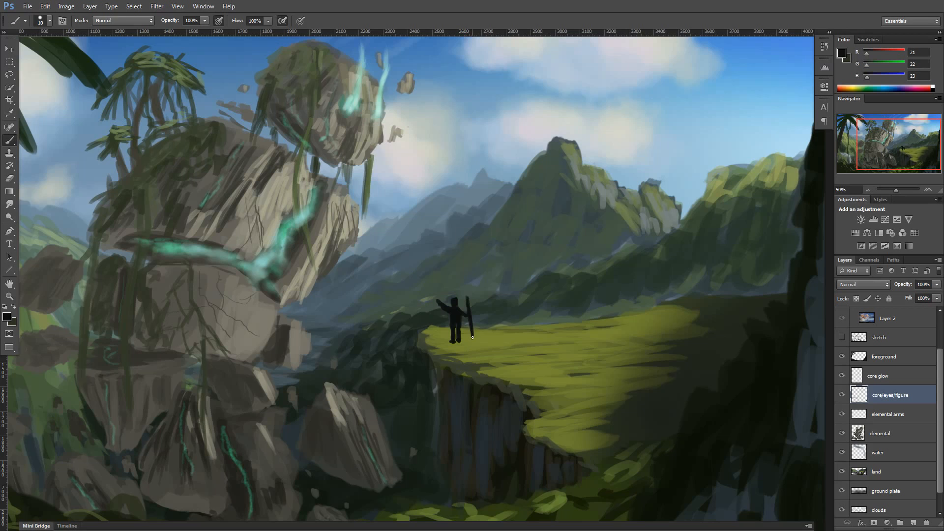
{"action": "key", "text": "e"}
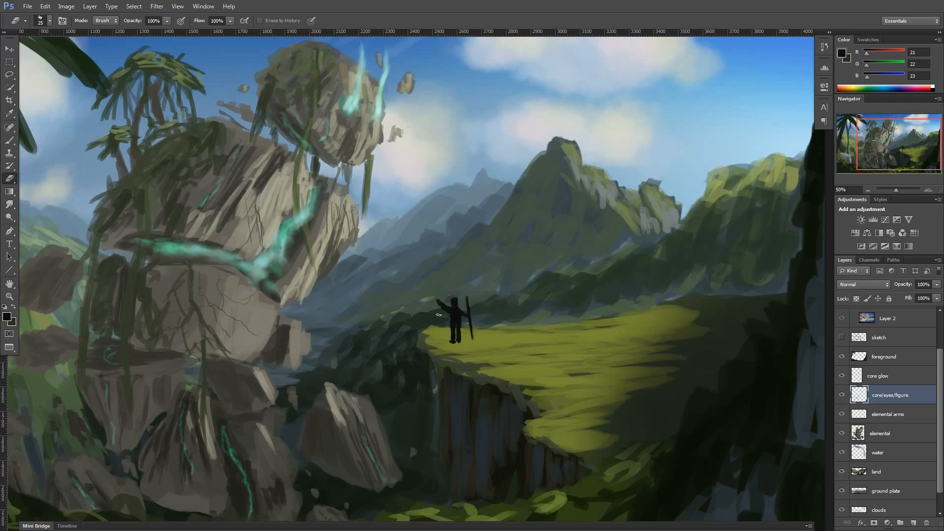
{"action": "key", "text": "b"}
{"action": "key", "text": "e"}
{"action": "key", "text": "ctrl+minus"}
{"action": "mouse_move", "coordinate": [455, 326]}
{"action": "left_mouse_down"}
{"action": "mouse_move", "coordinate": [588, 331]}
{"action": "mouse_move", "coordinate": [486, 334]}
{"action": "left_mouse_up"}
{"action": "key", "text": "ctrl+plus"}
{"action": "key", "text": "ctrl+plus"}
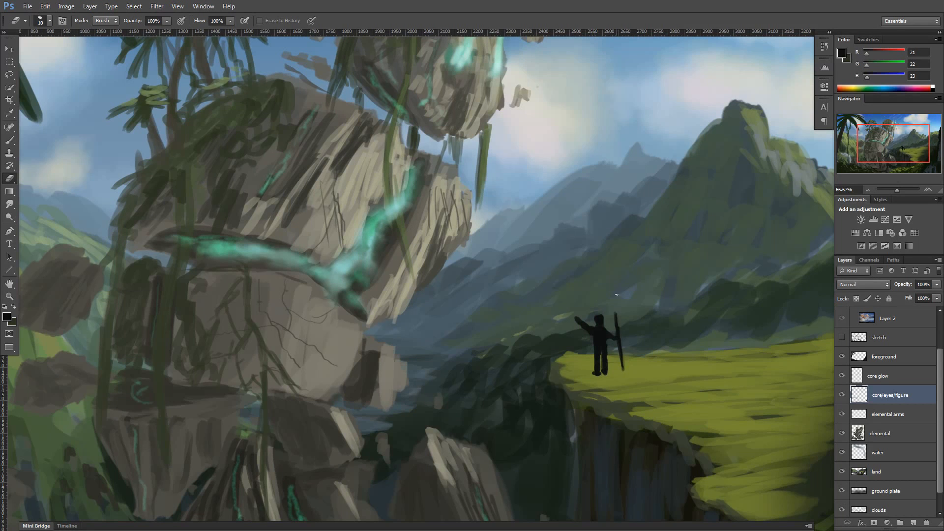
Step: Set the foreground colour to a warm dark grey (85, 81, 74) and paint it onto the figure's head with a small brush
{"action": "left_click_drag", "start_coordinate": [636, 358], "coordinate": [585, 352]}
{"action": "left_click", "coordinate": [7, 317]}
{"action": "left_click", "coordinate": [299, 377]}
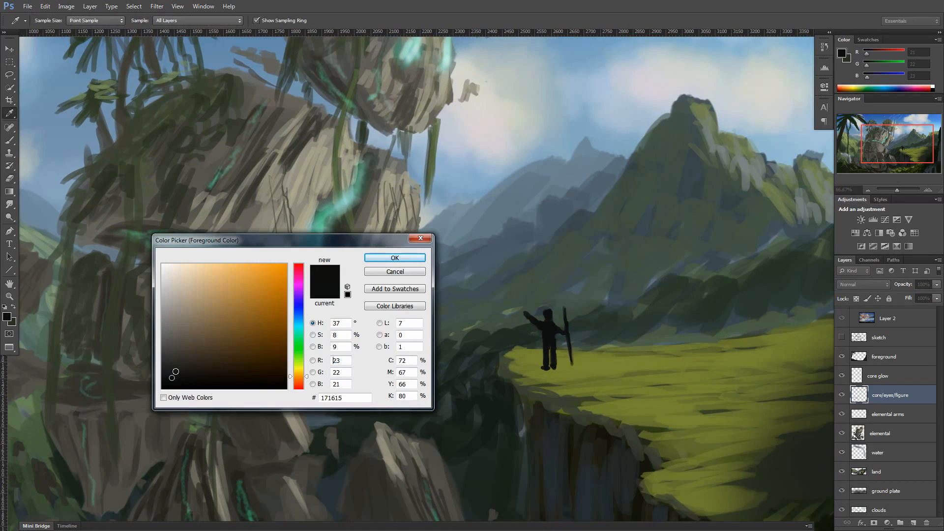
{"action": "left_click_drag", "start_coordinate": [186, 341], "coordinate": [183, 348]}
{"action": "key", "text": "Return"}
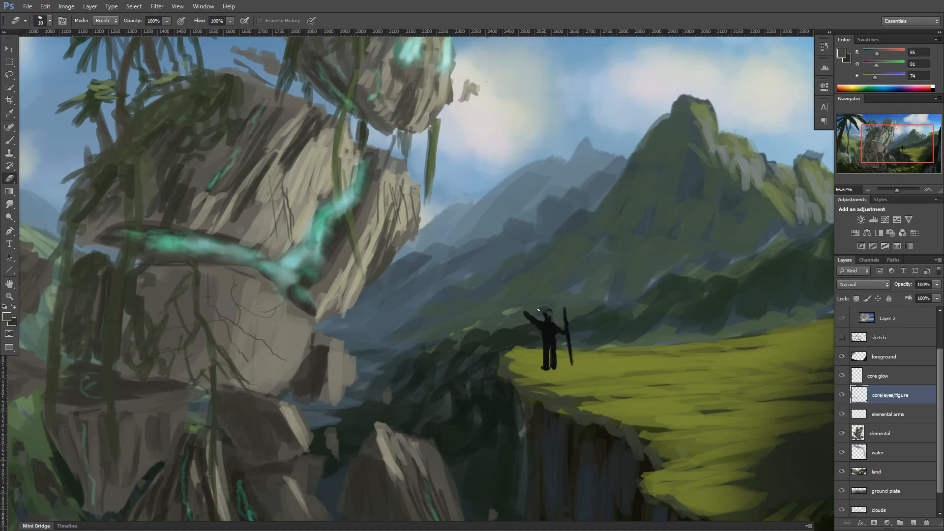
{"action": "key", "text": "b"}
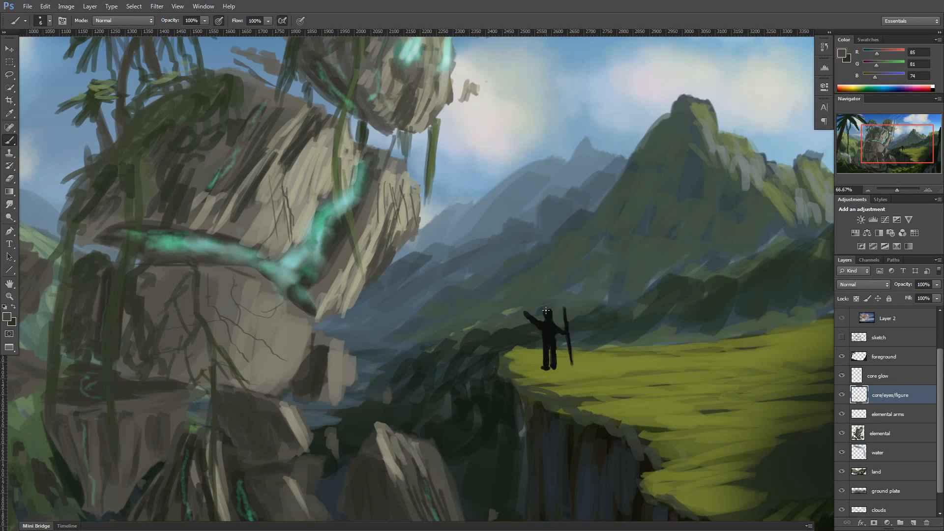
{"action": "left_click_drag", "start_coordinate": [546, 310], "coordinate": [550, 322]}
Step: Set the foreground colour to a lighter neutral grey (139, 142, 143)
{"action": "left_click", "coordinate": [7, 317]}
{"action": "left_click", "coordinate": [299, 315]}
{"action": "left_click", "coordinate": [168, 307]}
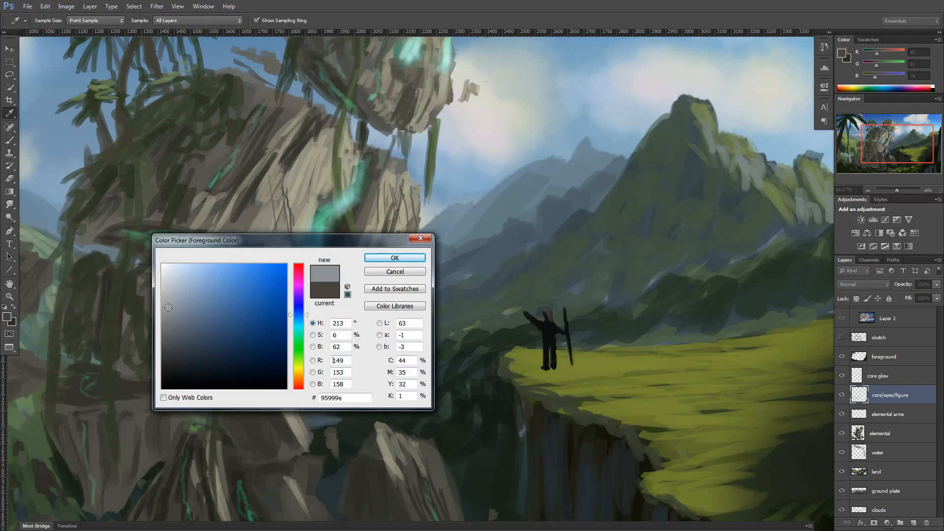
{"action": "left_click_drag", "start_coordinate": [169, 307], "coordinate": [169, 330]}
{"action": "left_click_drag", "start_coordinate": [300, 358], "coordinate": [299, 321]}
{"action": "left_click", "coordinate": [165, 318]}
{"action": "left_click", "coordinate": [395, 259]}
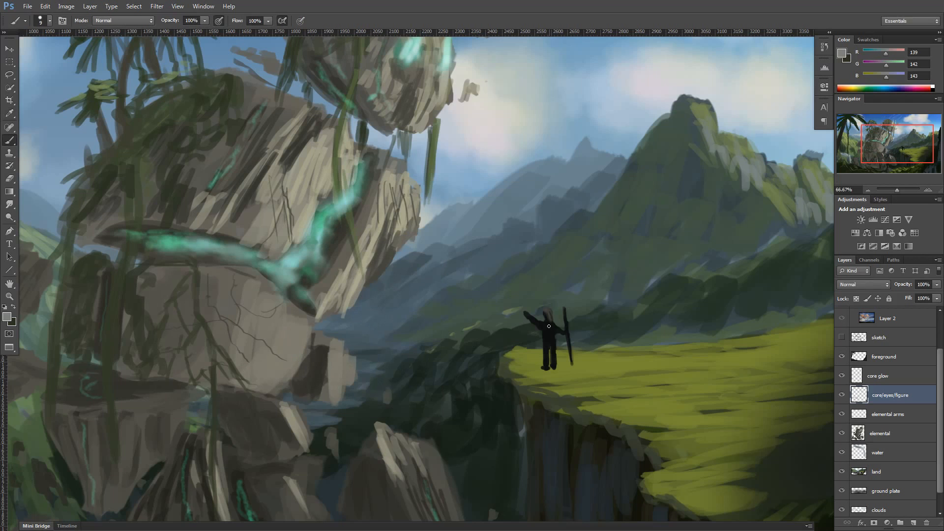
Step: Paint lighter grey highlights onto the figure's torso, arms, legs and staff with a smaller brush
{"action": "key", "text": "bracketleft"}
{"action": "key", "text": "bracketleft"}
{"action": "left_click_drag", "start_coordinate": [555, 327], "coordinate": [563, 333]}
{"action": "left_click_drag", "start_coordinate": [564, 308], "coordinate": [570, 360]}
{"action": "left_click_drag", "start_coordinate": [548, 328], "coordinate": [555, 365]}
{"action": "mouse_move", "coordinate": [546, 332]}
{"action": "left_mouse_down"}
{"action": "mouse_move", "coordinate": [547, 362]}
{"action": "mouse_move", "coordinate": [548, 341]}
{"action": "left_mouse_up"}
{"action": "left_click_drag", "start_coordinate": [526, 313], "coordinate": [546, 337]}
{"action": "left_click", "coordinate": [561, 304], "text": "alt"}
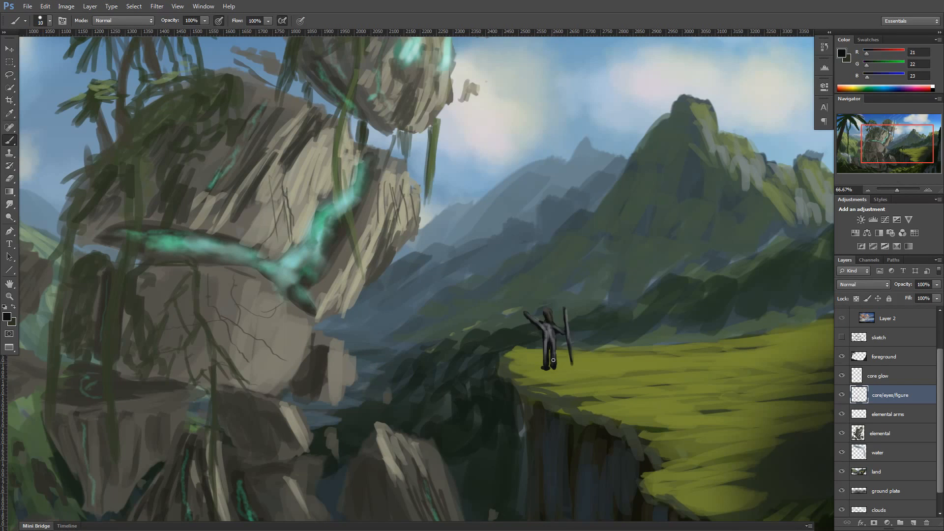
Step: Set the foreground colour to a pale grey-green (161, 167, 130) and highlight the upper part of the staff with a 7 px brush
{"action": "left_click", "coordinate": [7, 317]}
{"action": "left_click", "coordinate": [297, 367]}
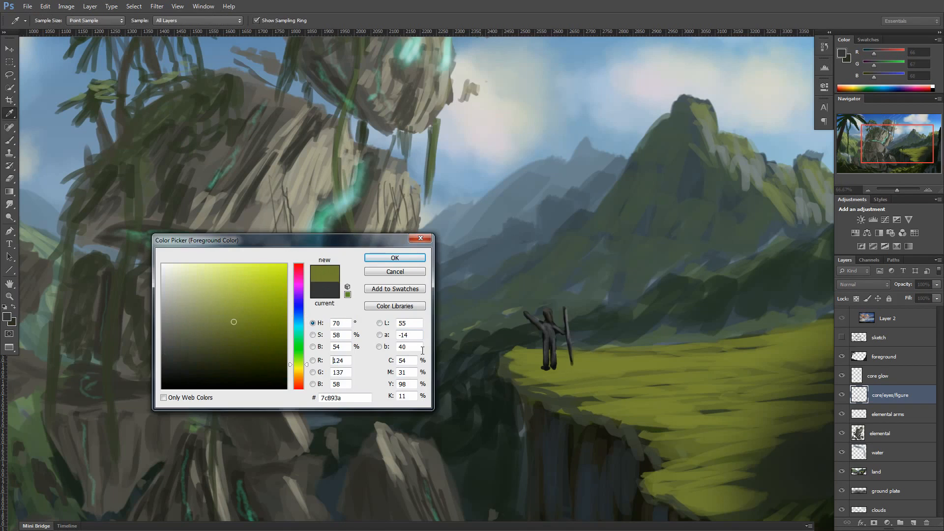
{"action": "left_click", "coordinate": [189, 308]}
{"action": "left_click", "coordinate": [410, 260]}
{"action": "key", "text": "bracketleft"}
{"action": "key", "text": "bracketleft"}
{"action": "key", "text": "bracketleft"}
{"action": "left_click_drag", "start_coordinate": [565, 307], "coordinate": [568, 335]}
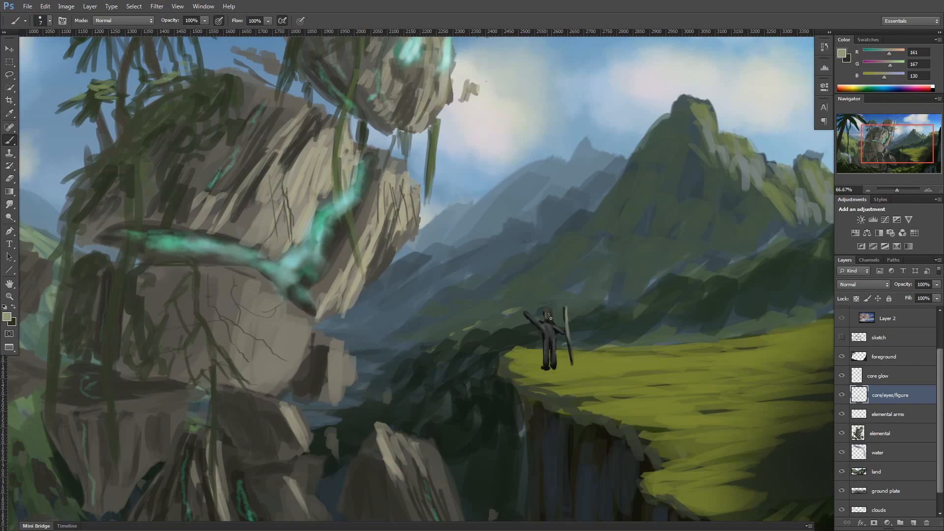
Step: Erase the figure's raised arm and the staff with a 10 px eraser
{"action": "key", "text": "ctrl+minus"}
{"action": "key", "text": "ctrl+minus"}
{"action": "key", "text": "ctrl+plus"}
{"action": "key", "text": "ctrl+plus"}
{"action": "key", "text": "e"}
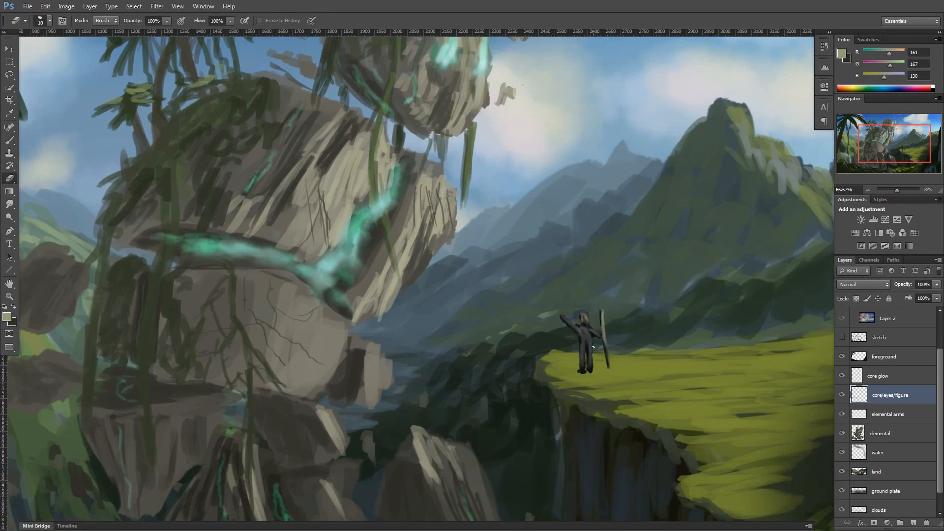
{"action": "mouse_move", "coordinate": [560, 316]}
{"action": "left_mouse_down"}
{"action": "mouse_move", "coordinate": [606, 318]}
{"action": "mouse_move", "coordinate": [597, 303]}
{"action": "mouse_move", "coordinate": [608, 378]}
{"action": "mouse_move", "coordinate": [577, 327]}
{"action": "mouse_move", "coordinate": [577, 350]}
{"action": "mouse_move", "coordinate": [576, 330]}
{"action": "left_mouse_up"}
Step: Repaint the figure's body and lowered arms with a 7 px brush in dark greys sampled from the figure
{"action": "key", "text": "b"}
{"action": "key", "text": "e"}
{"action": "key", "text": "b"}
{"action": "left_click", "coordinate": [581, 337], "text": "alt"}
{"action": "left_click", "coordinate": [576, 350], "text": "alt"}
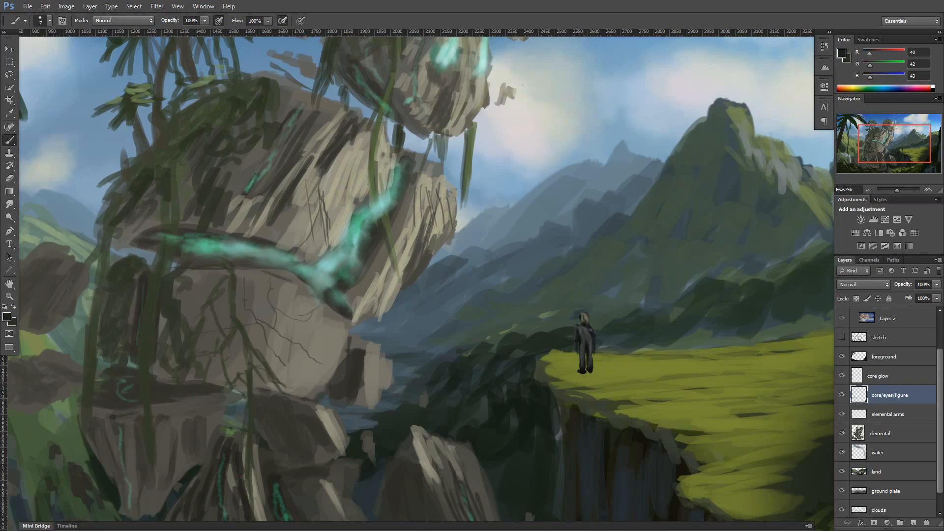
{"action": "left_click", "coordinate": [581, 318], "text": "alt"}
{"action": "key", "text": "ctrl+minus"}
{"action": "key", "text": "ctrl+minus"}
{"action": "mouse_move", "coordinate": [622, 298]}
{"action": "left_mouse_down"}
{"action": "mouse_move", "coordinate": [670, 299]}
{"action": "mouse_move", "coordinate": [646, 303]}
{"action": "left_mouse_up"}
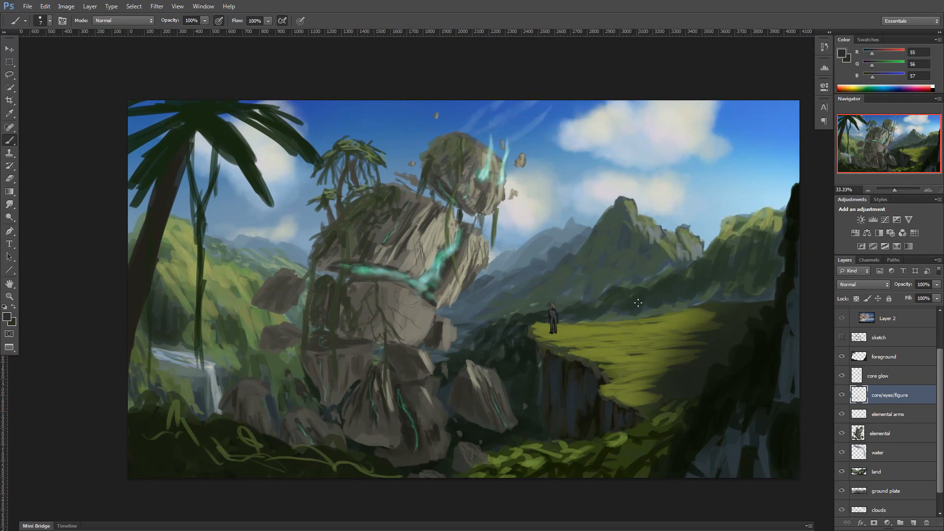
Step: Select the figure with a rectangular marquee and scale it down slightly on the cliff edge
{"action": "key", "text": "m"}
{"action": "left_click_drag", "start_coordinate": [525, 293], "coordinate": [572, 348]}
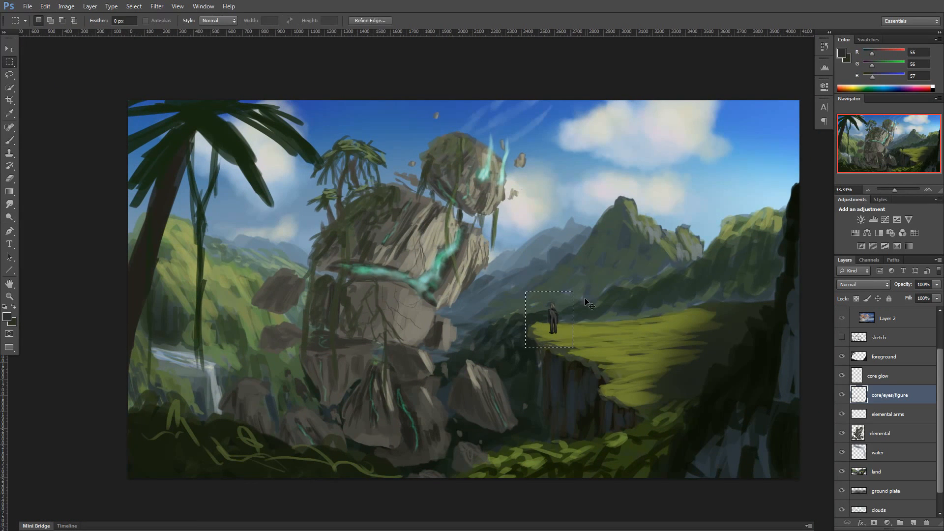
{"action": "key", "text": "ctrl+t"}
{"action": "left_click_drag", "start_coordinate": [572, 292], "coordinate": [565, 301]}
{"action": "key", "text": "Return"}
{"action": "key", "text": "v"}
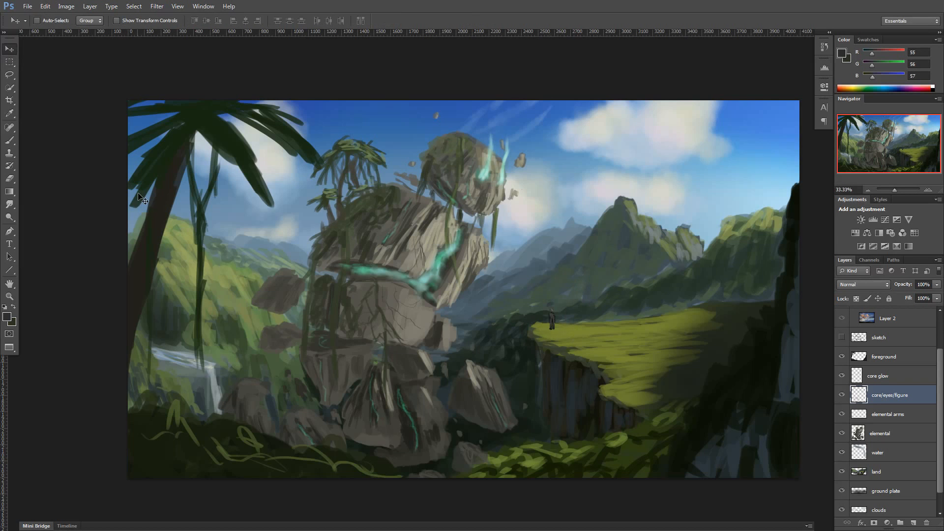
{"action": "key", "text": "ctrl+minus"}
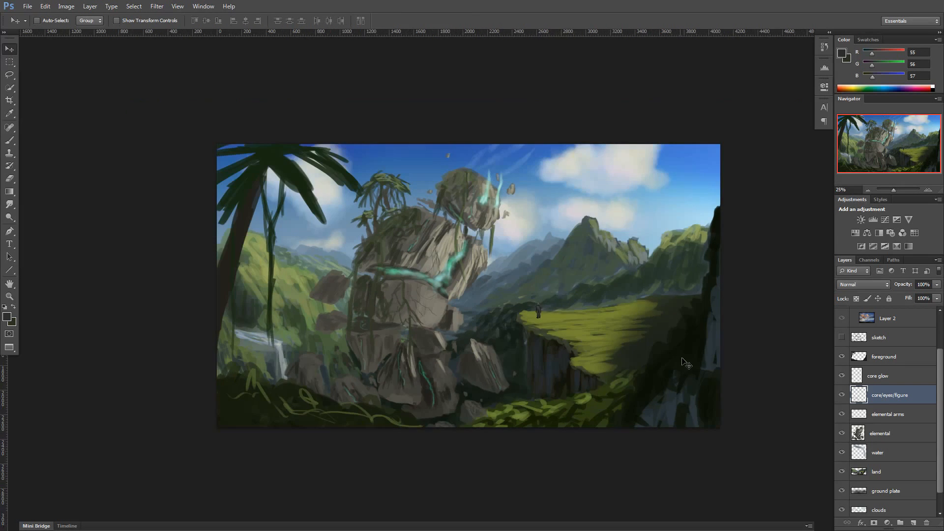
Step: Activate the elemental arms layer, sample a light rock colour (166, 165, 140) and set up a flat textured brush at 45 px
{"action": "key", "text": "ctrl+plus"}
{"action": "key", "text": "ctrl+plus"}
{"action": "left_click", "coordinate": [924, 412]}
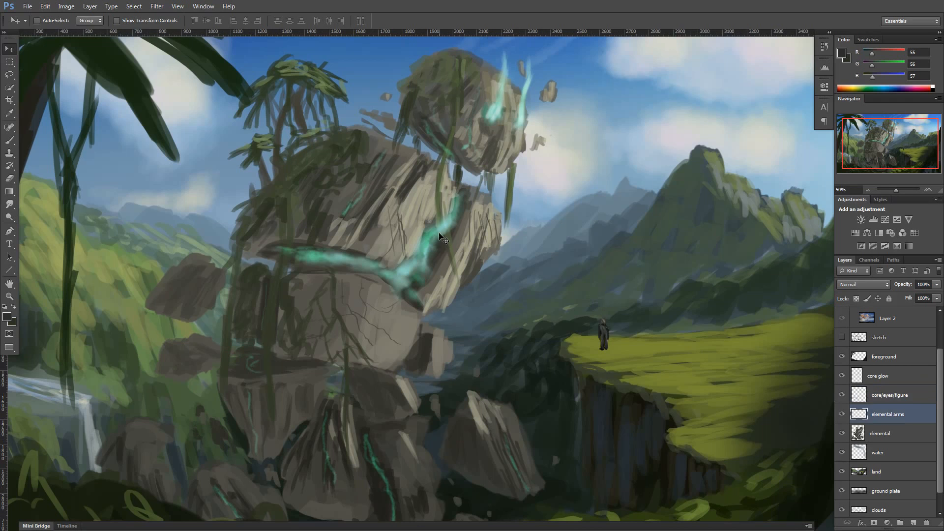
{"action": "key", "text": "b"}
{"action": "left_click", "coordinate": [445, 241], "text": "alt"}
{"action": "key", "text": "F5"}
{"action": "left_click", "coordinate": [320, 214]}
{"action": "key", "text": "F5"}
{"action": "key", "text": "bracketleft"}
{"action": "key", "text": "bracketleft"}
{"action": "key", "text": "bracketleft"}
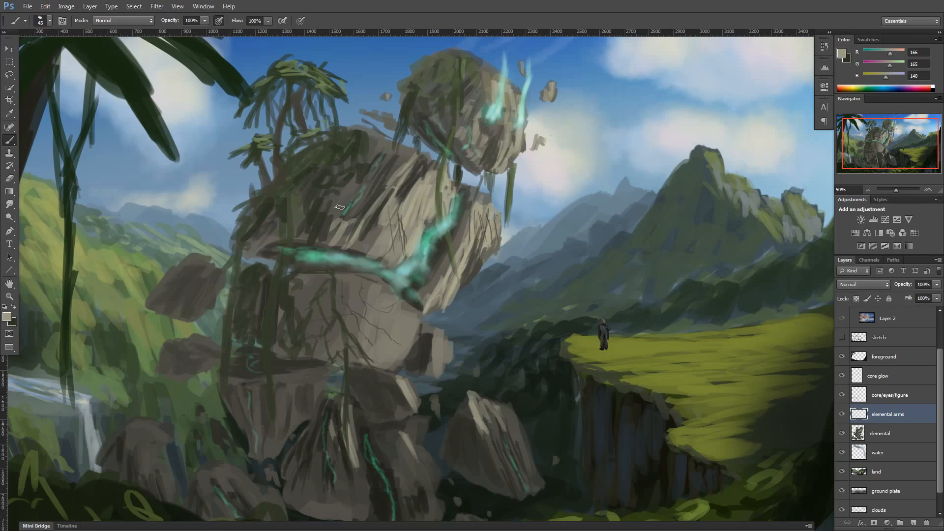
Step: Paint a small light rock on the elemental's upper torso and move the elemental arms layer above the core glow layer
{"action": "left_click_drag", "start_coordinate": [339, 196], "coordinate": [335, 210]}
{"action": "left_click", "coordinate": [336, 209], "text": "alt"}
{"action": "left_click", "coordinate": [340, 204], "text": "alt"}
{"action": "left_click_drag", "start_coordinate": [392, 251], "coordinate": [386, 266]}
{"action": "left_click_drag", "start_coordinate": [879, 407], "coordinate": [878, 366]}
Step: Paint a larger rock chunk over the core's glowing crack, using greys sampled from the surrounding torso
{"action": "left_click_drag", "start_coordinate": [392, 255], "coordinate": [401, 275]}
{"action": "mouse_move", "coordinate": [385, 243]}
{"action": "left_mouse_down"}
{"action": "mouse_move", "coordinate": [394, 274]}
{"action": "mouse_move", "coordinate": [395, 260]}
{"action": "mouse_move", "coordinate": [377, 260]}
{"action": "mouse_move", "coordinate": [390, 276]}
{"action": "left_mouse_up"}
{"action": "left_click", "coordinate": [372, 241], "text": "alt"}
{"action": "left_click_drag", "start_coordinate": [388, 260], "coordinate": [398, 279]}
{"action": "left_click", "coordinate": [378, 242], "text": "alt"}
{"action": "mouse_move", "coordinate": [377, 242]}
{"action": "left_mouse_down"}
{"action": "mouse_move", "coordinate": [382, 272]}
{"action": "mouse_move", "coordinate": [396, 265]}
{"action": "mouse_move", "coordinate": [399, 275]}
{"action": "left_mouse_up"}
{"action": "left_click", "coordinate": [387, 256], "text": "alt"}
{"action": "left_click", "coordinate": [405, 272], "text": "alt"}
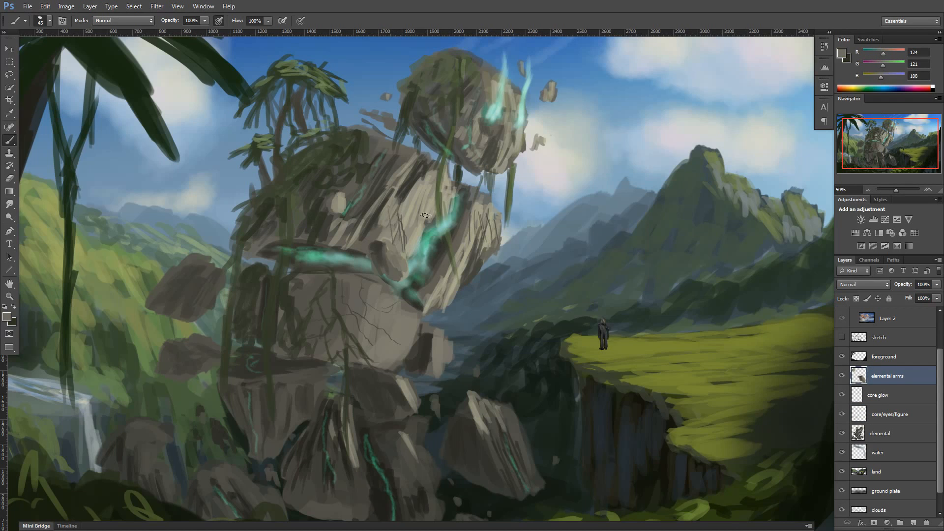
Step: Paint a cluster of small grey rocks on the torso above the glowing crack and touch up the larger chunk
{"action": "left_click", "coordinate": [382, 224], "text": "alt"}
{"action": "mouse_move", "coordinate": [353, 233]}
{"action": "left_mouse_down"}
{"action": "mouse_move", "coordinate": [345, 242]}
{"action": "mouse_move", "coordinate": [355, 242]}
{"action": "left_mouse_up"}
{"action": "left_click_drag", "start_coordinate": [361, 236], "coordinate": [364, 242]}
{"action": "left_click_drag", "start_coordinate": [378, 227], "coordinate": [359, 210]}
{"action": "left_click", "coordinate": [359, 221], "text": "alt"}
{"action": "mouse_move", "coordinate": [335, 227]}
{"action": "left_mouse_down"}
{"action": "mouse_move", "coordinate": [359, 221]}
{"action": "mouse_move", "coordinate": [352, 241]}
{"action": "left_mouse_up"}
{"action": "mouse_move", "coordinate": [343, 232]}
{"action": "left_mouse_down"}
{"action": "mouse_move", "coordinate": [337, 241]}
{"action": "mouse_move", "coordinate": [330, 228]}
{"action": "left_mouse_up"}
{"action": "left_click_drag", "start_coordinate": [334, 198], "coordinate": [334, 209]}
{"action": "left_click_drag", "start_coordinate": [355, 210], "coordinate": [360, 210]}
{"action": "left_click_drag", "start_coordinate": [387, 258], "coordinate": [392, 271]}
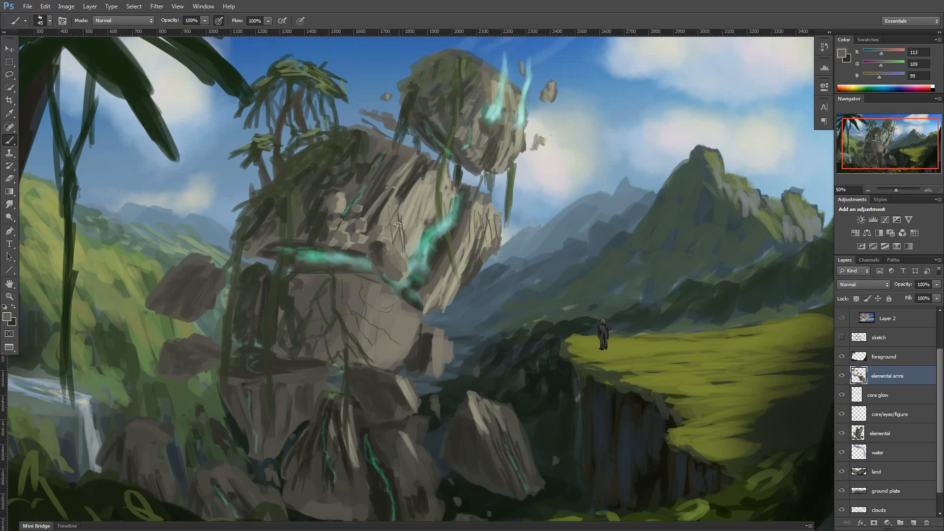
Step: On the elemental layer, create a soft selection of the elemental's shaded side with a linear gradient in Quick Mask
{"action": "left_click", "coordinate": [903, 440]}
{"action": "key", "text": "q"}
{"action": "key", "text": "g"}
{"action": "left_click_drag", "start_coordinate": [148, 288], "coordinate": [320, 293]}
{"action": "key", "text": "ctrl+z"}
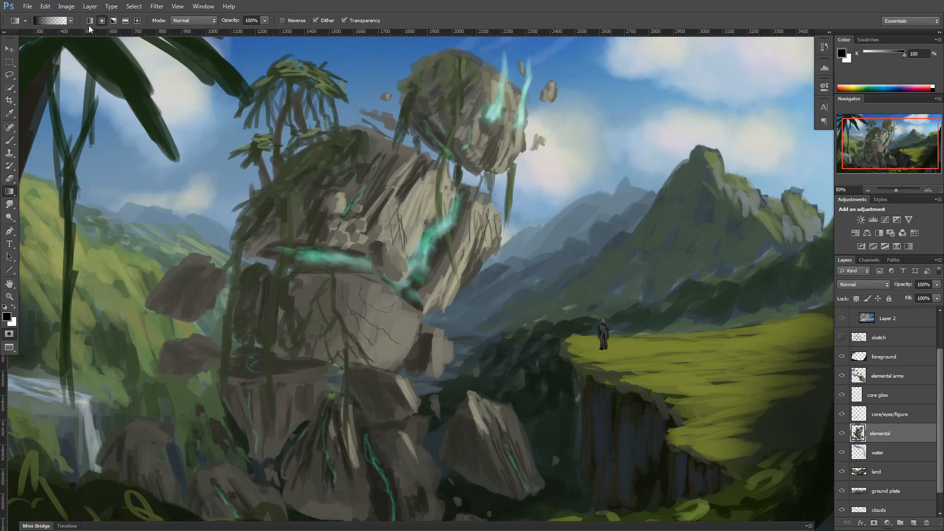
{"action": "left_click", "coordinate": [90, 21]}
{"action": "left_click_drag", "start_coordinate": [161, 328], "coordinate": [417, 261]}
{"action": "key", "text": "q"}
Step: Darken the selected side of the elemental by lowering the white end of the Curves graph, and deselect
{"action": "key", "text": "ctrl+m"}
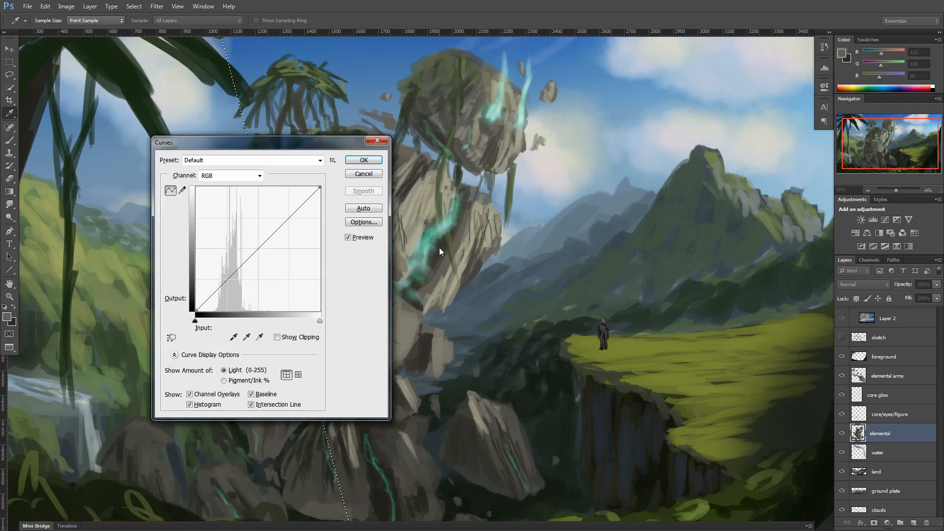
{"action": "left_click_drag", "start_coordinate": [319, 188], "coordinate": [319, 211]}
{"action": "left_click_drag", "start_coordinate": [339, 143], "coordinate": [448, 149]}
{"action": "left_click_drag", "start_coordinate": [543, 153], "coordinate": [722, 148]}
{"action": "left_click_drag", "start_coordinate": [701, 217], "coordinate": [702, 227]}
{"action": "left_click", "coordinate": [750, 167]}
{"action": "key", "text": "ctrl+d"}
Step: Mask the elemental's lower part with an upward Quick Mask gradient, darken it with Curves at output 152, and deselect
{"action": "left_click_drag", "start_coordinate": [388, 316], "coordinate": [397, 222]}
{"action": "key", "text": "q"}
{"action": "left_click_drag", "start_coordinate": [406, 499], "coordinate": [372, 283]}
{"action": "key", "text": "q"}
{"action": "key", "text": "ctrl+m"}
{"action": "left_click_drag", "start_coordinate": [702, 191], "coordinate": [702, 244]}
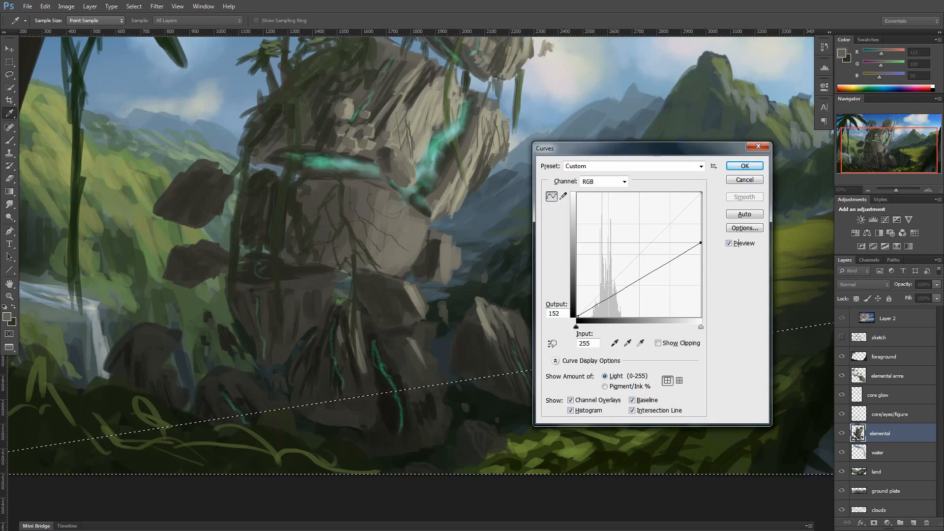
{"action": "left_click", "coordinate": [750, 167]}
{"action": "key", "text": "ctrl+d"}
{"action": "left_click_drag", "start_coordinate": [571, 170], "coordinate": [566, 272]}
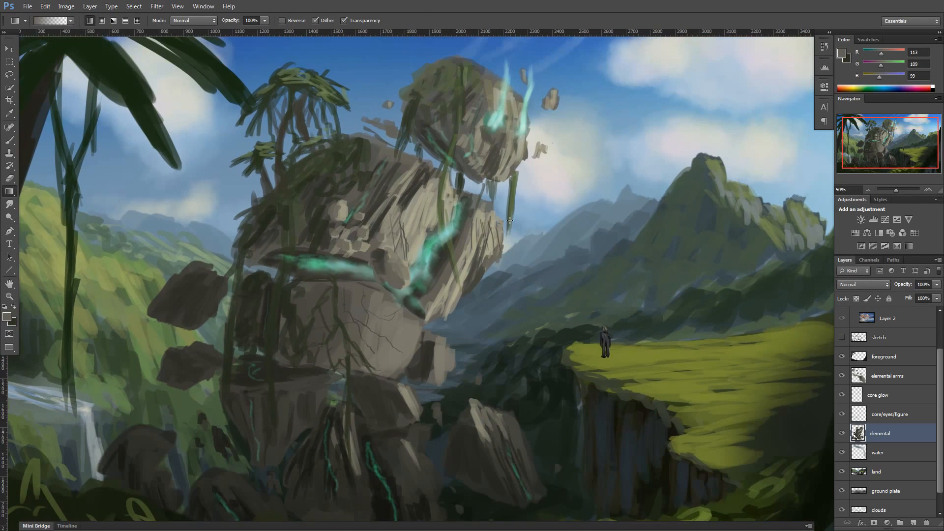
Step: On the elemental arms layer, choose a 63 px textured brush and set the foreground colour to pale beige (206, 205, 178)
{"action": "left_click", "coordinate": [894, 375]}
{"action": "key", "text": "b"}
{"action": "key", "text": "F5"}
{"action": "left_click", "coordinate": [142, 102]}
{"action": "left_click", "coordinate": [409, 233]}
{"action": "key", "text": "F5"}
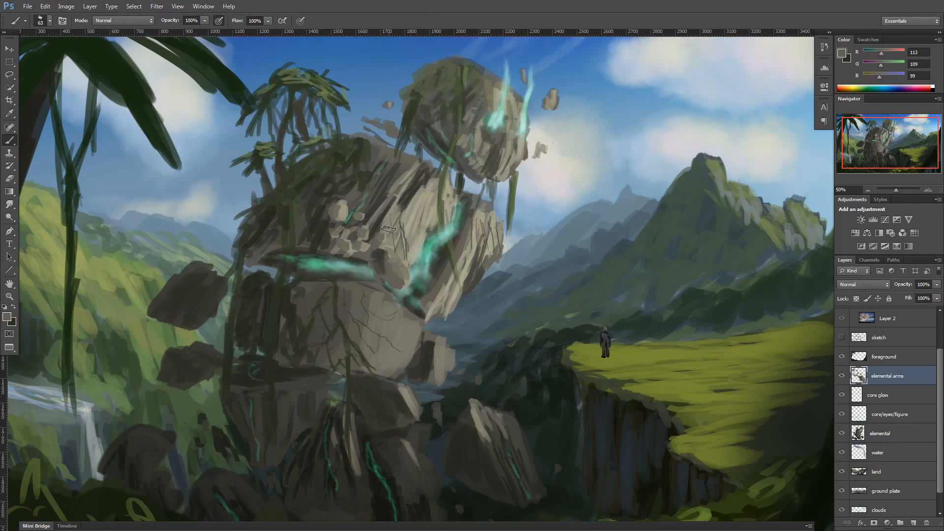
{"action": "left_click", "coordinate": [392, 221], "text": "alt"}
{"action": "key", "text": "n"}
{"action": "left_click", "coordinate": [179, 288]}
{"action": "left_click", "coordinate": [394, 257]}
Step: Reduce the brush to 25 px and paint pale highlights onto the large chunk and small rocks on the torso
{"action": "key", "text": "bracketleft"}
{"action": "key", "text": "bracketleft"}
{"action": "key", "text": "bracketleft"}
{"action": "key", "text": "bracketleft"}
{"action": "key", "text": "bracketleft"}
{"action": "left_click_drag", "start_coordinate": [389, 252], "coordinate": [406, 282]}
{"action": "left_click_drag", "start_coordinate": [359, 241], "coordinate": [364, 248]}
{"action": "left_click_drag", "start_coordinate": [342, 203], "coordinate": [338, 210]}
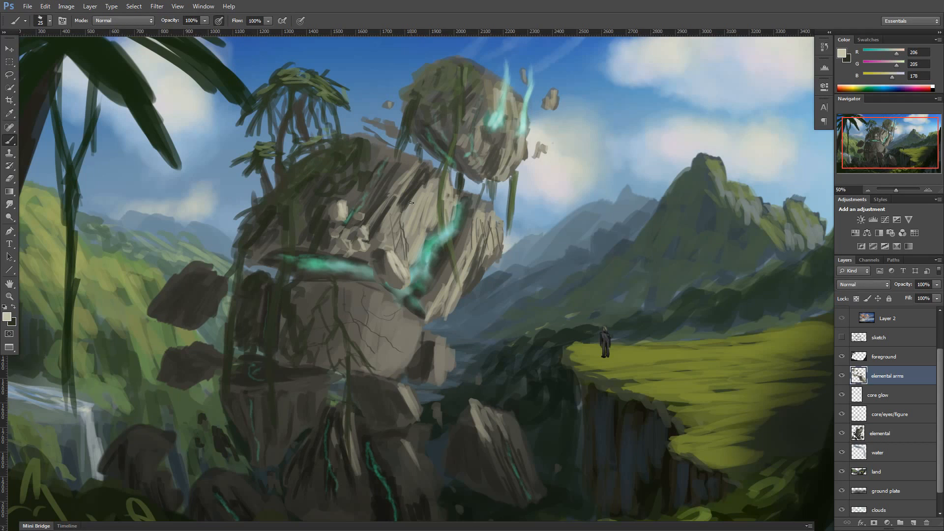
Step: Set the foreground colour to a muted dark green (67, 95, 77) and activate the elemental layer
{"action": "scroll", "coordinate": [594, 331], "scroll_direction": "right", "scroll_amount": 3}
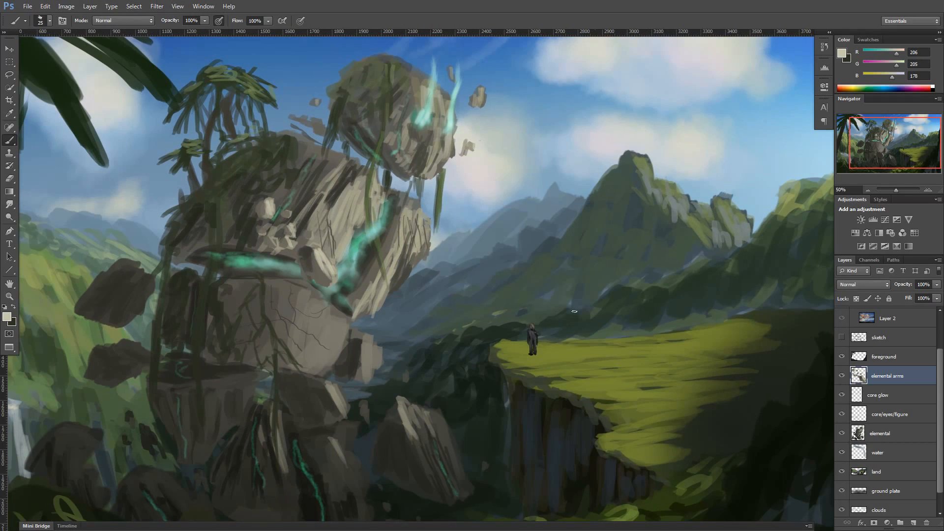
{"action": "left_click", "coordinate": [373, 266], "text": "alt"}
{"action": "left_click", "coordinate": [360, 275], "text": "alt"}
{"action": "key", "text": "n"}
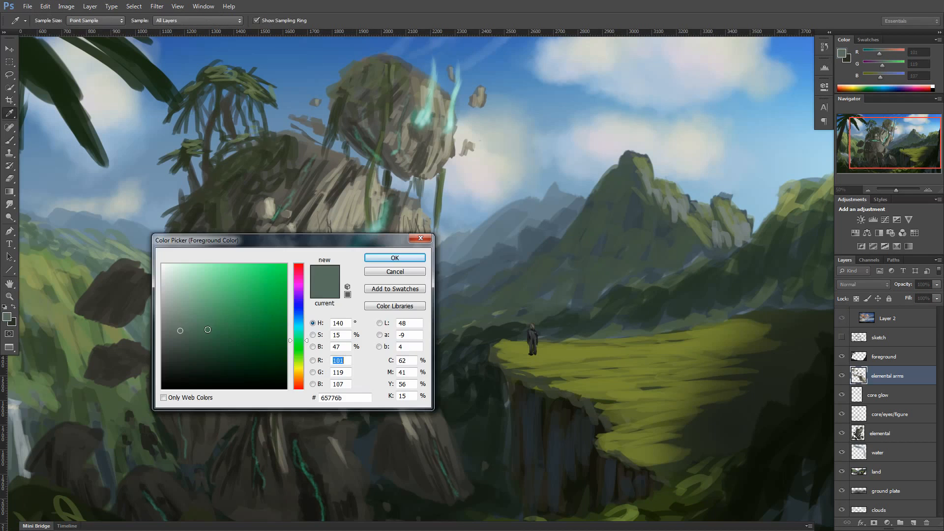
{"action": "left_click", "coordinate": [197, 342]}
{"action": "left_click", "coordinate": [395, 257]}
{"action": "left_click", "coordinate": [877, 429]}
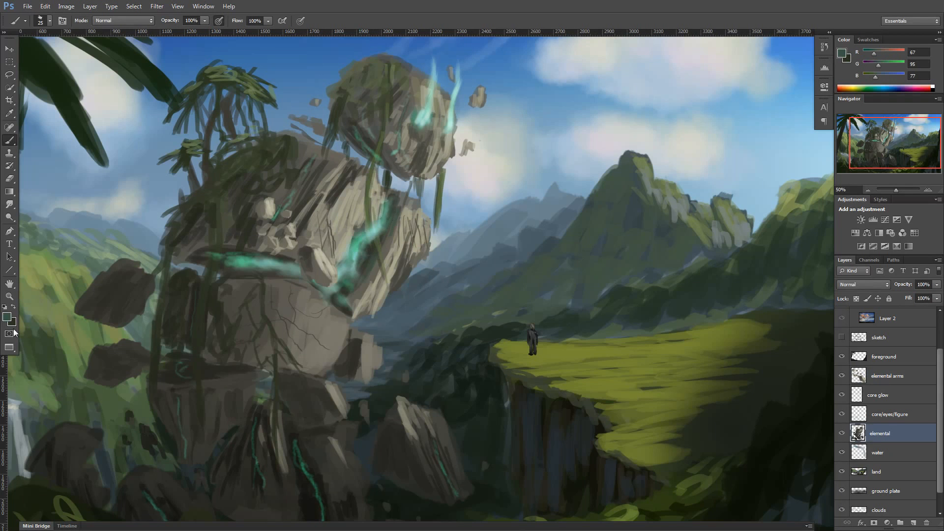
Step: Pick a darker green and paint it along the hanging vine and rock edge beside the glowing core
{"action": "left_click", "coordinate": [7, 317]}
{"action": "left_click", "coordinate": [179, 336]}
{"action": "left_click", "coordinate": [393, 202]}
{"action": "left_click", "coordinate": [389, 242], "text": "alt"}
{"action": "left_click_drag", "start_coordinate": [396, 236], "coordinate": [383, 260]}
{"action": "left_click_drag", "start_coordinate": [403, 199], "coordinate": [365, 282]}
{"action": "left_click_drag", "start_coordinate": [379, 261], "coordinate": [355, 303]}
{"action": "left_click", "coordinate": [385, 277], "text": "alt"}
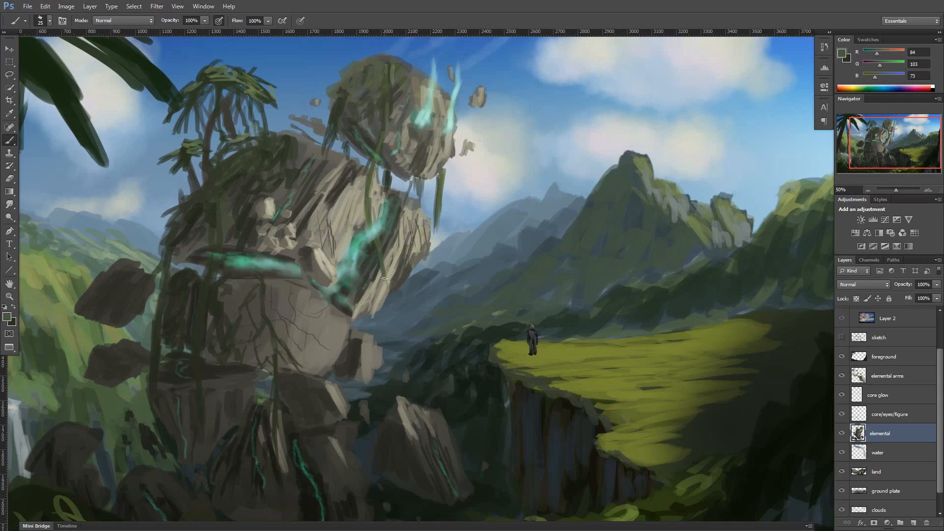
Step: On the elemental arms layer, outline a large rock between the elemental and the figure in sampled grey-brown (113, 109, 99)
{"action": "left_click", "coordinate": [908, 377]}
{"action": "left_click", "coordinate": [332, 300], "text": "alt"}
{"action": "mouse_move", "coordinate": [451, 295]}
{"action": "left_mouse_down"}
{"action": "mouse_move", "coordinate": [478, 289]}
{"action": "mouse_move", "coordinate": [443, 323]}
{"action": "left_mouse_up"}
{"action": "left_click_drag", "start_coordinate": [451, 298], "coordinate": [438, 333]}
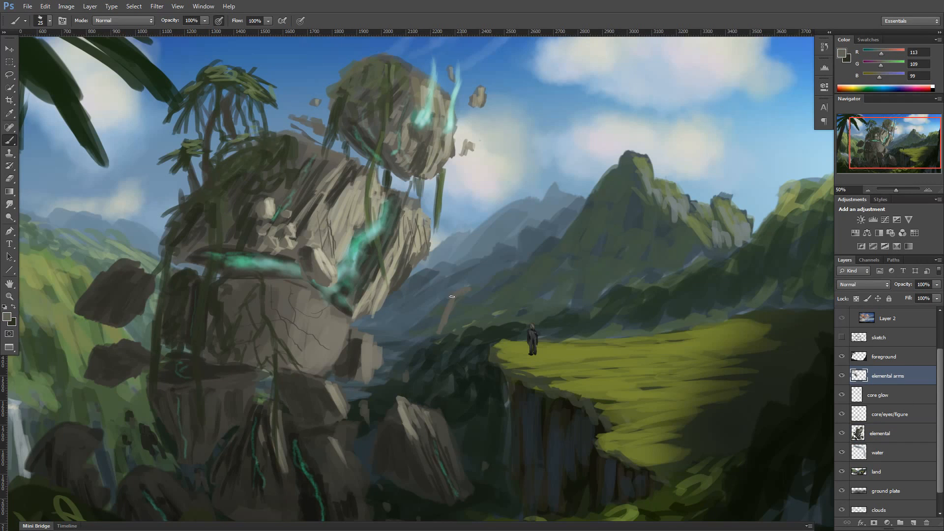
{"action": "left_click_drag", "start_coordinate": [479, 289], "coordinate": [489, 322]}
{"action": "mouse_move", "coordinate": [458, 281]}
{"action": "left_mouse_down"}
{"action": "mouse_move", "coordinate": [445, 310]}
{"action": "mouse_move", "coordinate": [491, 275]}
{"action": "left_mouse_up"}
{"action": "mouse_move", "coordinate": [490, 275]}
{"action": "left_mouse_down"}
{"action": "mouse_move", "coordinate": [493, 325]}
{"action": "mouse_move", "coordinate": [506, 298]}
{"action": "mouse_move", "coordinate": [496, 328]}
{"action": "left_mouse_up"}
Step: Enlarge the brush to 60 px and fill the outlined rock into a solid grey-brown oval
{"action": "key", "text": "bracketright"}
{"action": "key", "text": "bracketright"}
{"action": "key", "text": "bracketright"}
{"action": "key", "text": "bracketright"}
{"action": "key", "text": "bracketright"}
{"action": "key", "text": "bracketright"}
{"action": "mouse_move", "coordinate": [494, 327]}
{"action": "left_mouse_down"}
{"action": "mouse_move", "coordinate": [487, 344]}
{"action": "mouse_move", "coordinate": [422, 344]}
{"action": "mouse_move", "coordinate": [457, 292]}
{"action": "mouse_move", "coordinate": [486, 295]}
{"action": "mouse_move", "coordinate": [475, 301]}
{"action": "left_mouse_up"}
{"action": "key", "text": "e"}
{"action": "key", "text": "b"}
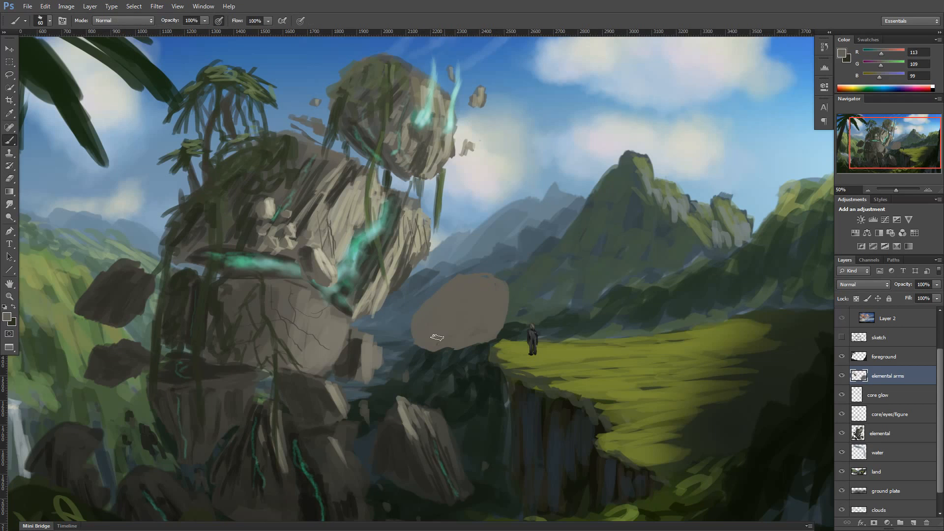
Step: Lasso the oval rock, move it slightly towards the elemental, and deselect
{"action": "key", "text": "l"}
{"action": "left_click_drag", "start_coordinate": [409, 355], "coordinate": [396, 313]}
{"action": "key", "text": "v"}
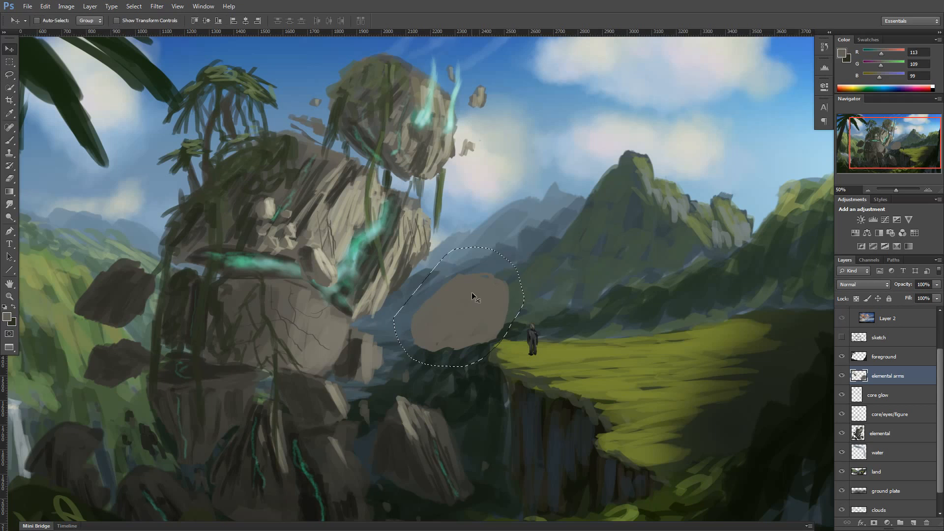
{"action": "left_click_drag", "start_coordinate": [476, 290], "coordinate": [470, 296]}
{"action": "key", "text": "ctrl+d"}
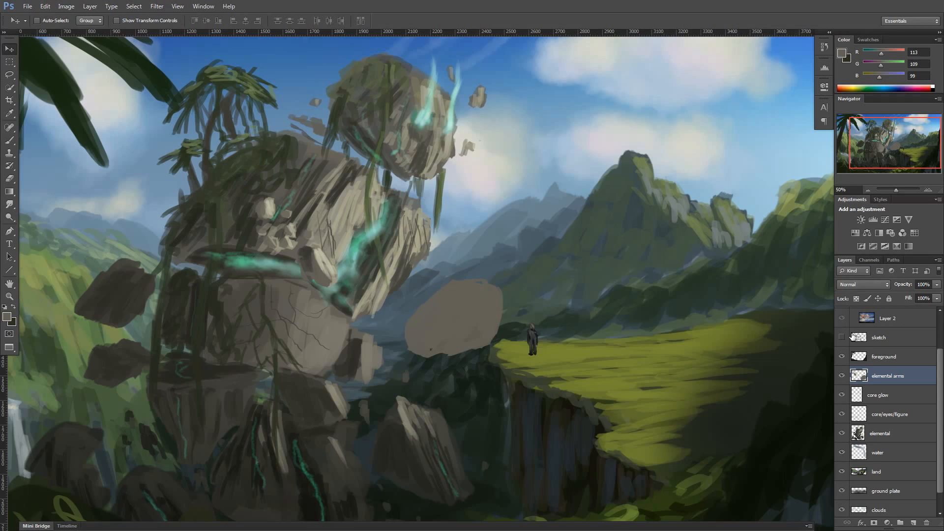
Step: Compare the painting with an earlier history state and return to the latest state
{"action": "left_click", "coordinate": [824, 48]}
{"action": "left_click", "coordinate": [772, 51]}
{"action": "left_click", "coordinate": [758, 280]}
{"action": "left_click", "coordinate": [823, 46]}
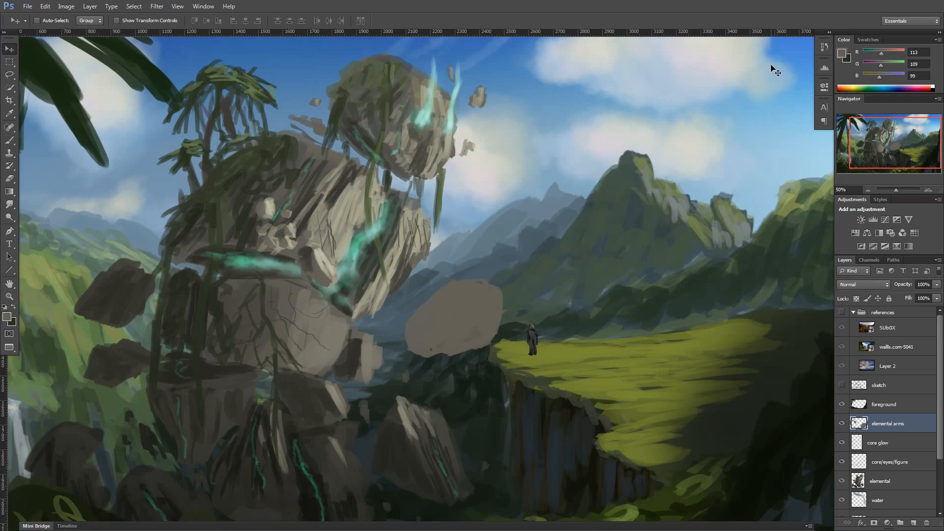
Step: With a 20 px brush, paint dark and light strokes in sampled greys onto the small rock beside the glowing core
{"action": "key", "text": "b"}
{"action": "left_click", "coordinate": [316, 280], "text": "alt"}
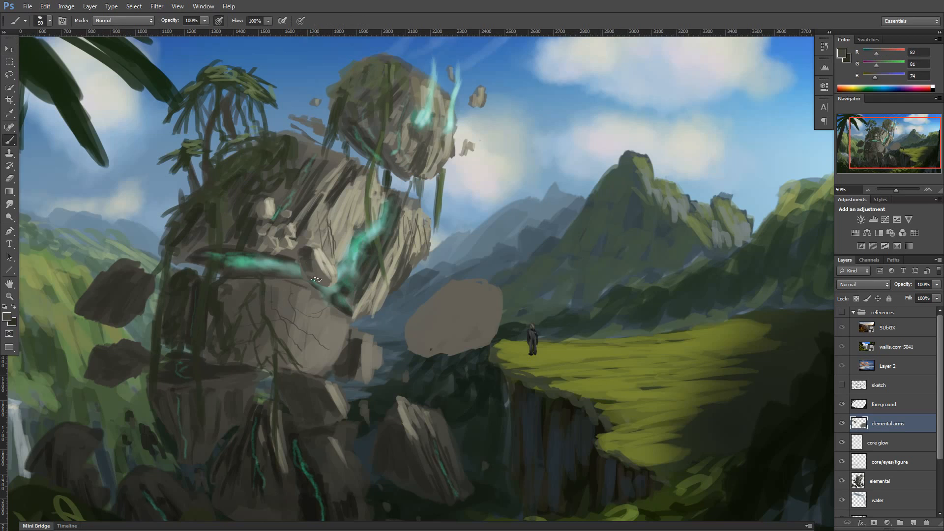
{"action": "left_click", "coordinate": [322, 249], "text": "alt"}
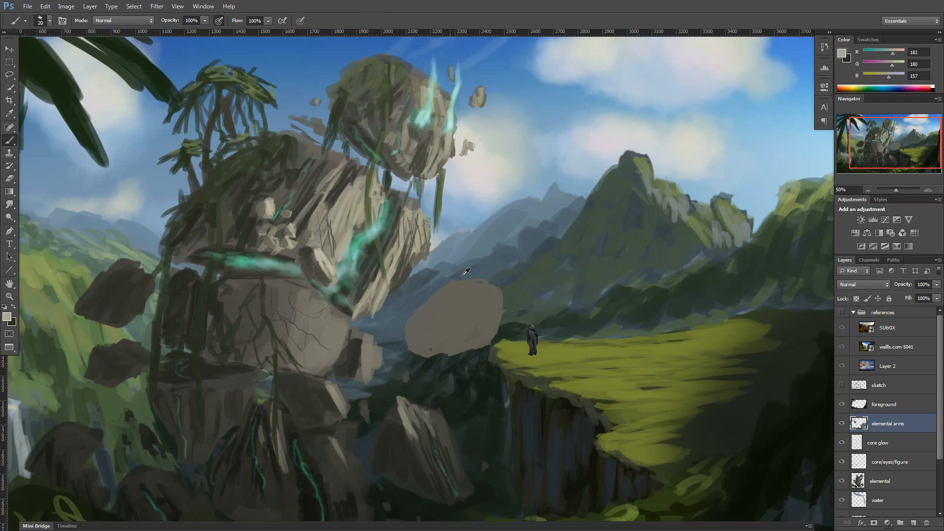
{"action": "left_click", "coordinate": [328, 264], "text": "alt"}
{"action": "left_click_drag", "start_coordinate": [371, 318], "coordinate": [377, 323]}
{"action": "left_click", "coordinate": [320, 257], "text": "alt"}
{"action": "left_click_drag", "start_coordinate": [312, 267], "coordinate": [325, 282]}
{"action": "left_click_drag", "start_coordinate": [310, 269], "coordinate": [318, 278]}
Step: Shade the cluster of small chest rocks in sampled dark grey (72, 72, 66)
{"action": "left_click", "coordinate": [297, 239], "text": "alt"}
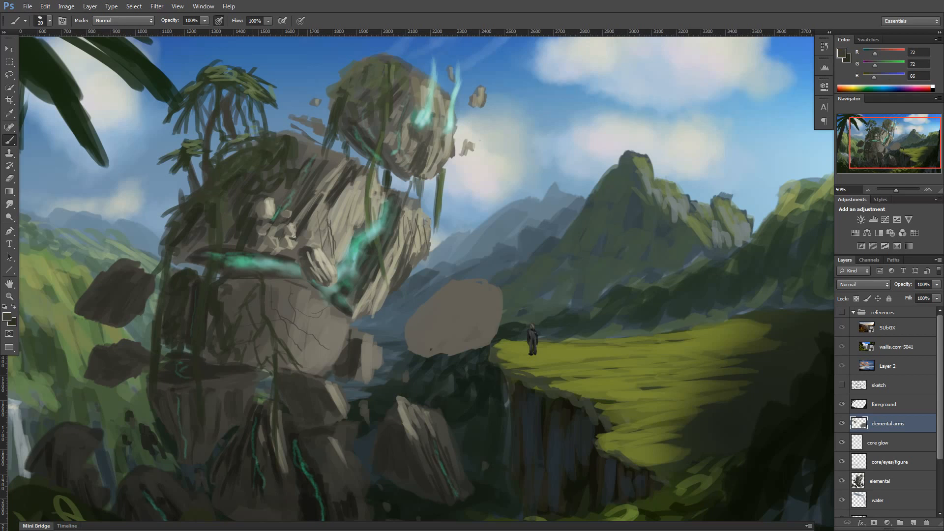
{"action": "left_click_drag", "start_coordinate": [268, 238], "coordinate": [275, 248]}
{"action": "left_click_drag", "start_coordinate": [260, 203], "coordinate": [264, 217]}
Step: Sample the oval arm rock's grey-brown (113, 109, 99), lasso the rock, shift it slightly towards the elemental, and deselect
{"action": "left_click", "coordinate": [476, 322], "text": "alt"}
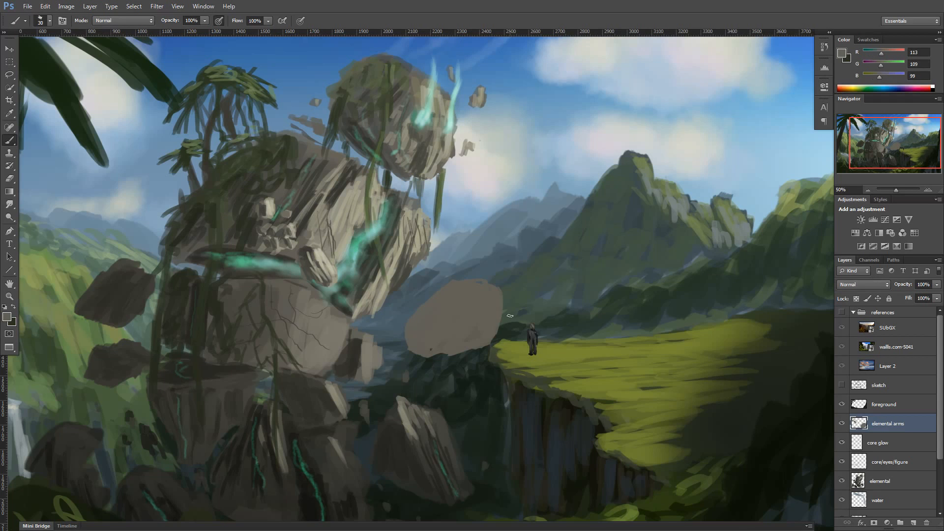
{"action": "left_click", "coordinate": [10, 75]}
{"action": "mouse_move", "coordinate": [427, 273]}
{"action": "left_mouse_down"}
{"action": "mouse_move", "coordinate": [497, 257]}
{"action": "mouse_move", "coordinate": [438, 268]}
{"action": "left_mouse_up"}
{"action": "key", "text": "v"}
{"action": "mouse_move", "coordinate": [471, 308]}
{"action": "left_mouse_down"}
{"action": "mouse_move", "coordinate": [462, 311]}
{"action": "mouse_move", "coordinate": [509, 309]}
{"action": "mouse_move", "coordinate": [523, 325]}
{"action": "mouse_move", "coordinate": [513, 315]}
{"action": "left_mouse_up"}
{"action": "key", "text": "ctrl+d"}
Step: Paint smaller grey-brown finger rocks beside and below the large arm rock, undoing one misplaced stroke
{"action": "key", "text": "b"}
{"action": "left_click_drag", "start_coordinate": [498, 345], "coordinate": [478, 368]}
{"action": "key", "text": "ctrl+z"}
{"action": "mouse_move", "coordinate": [514, 338]}
{"action": "left_mouse_down"}
{"action": "mouse_move", "coordinate": [527, 321]}
{"action": "mouse_move", "coordinate": [547, 341]}
{"action": "mouse_move", "coordinate": [481, 369]}
{"action": "mouse_move", "coordinate": [492, 368]}
{"action": "mouse_move", "coordinate": [418, 369]}
{"action": "mouse_move", "coordinate": [445, 391]}
{"action": "left_mouse_up"}
Step: Move the figure on the core/eyes/figure layer slightly away from the finger rocks, then reselect the elemental arms layer
{"action": "left_click", "coordinate": [889, 462]}
{"action": "key", "text": "v"}
{"action": "left_click", "coordinate": [900, 423]}
Step: Shade the finger rocks with sampled dark grey strokes on their shadow sides
{"action": "key", "text": "b"}
{"action": "left_click", "coordinate": [471, 324], "text": "alt"}
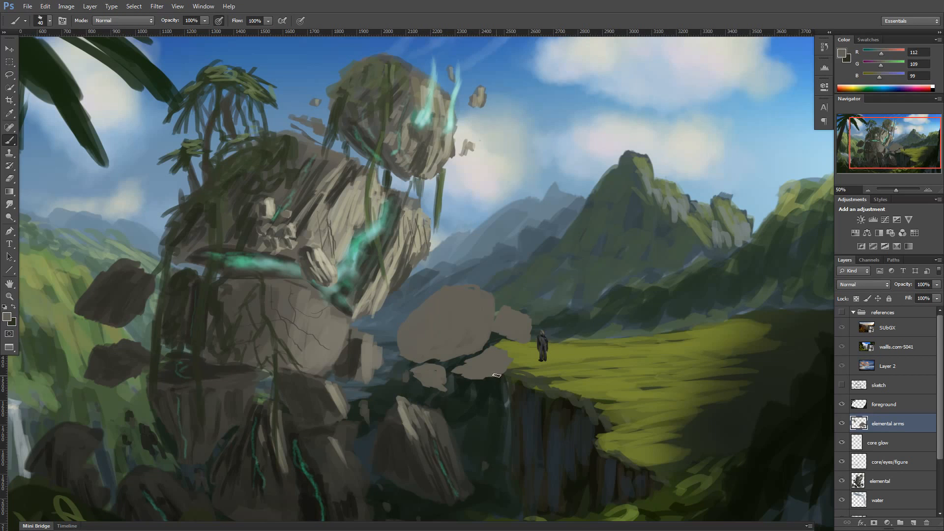
{"action": "left_click", "coordinate": [303, 218], "text": "alt"}
{"action": "left_click_drag", "start_coordinate": [489, 353], "coordinate": [460, 364]}
{"action": "mouse_move", "coordinate": [494, 348]}
{"action": "left_mouse_down"}
{"action": "mouse_move", "coordinate": [453, 367]}
{"action": "mouse_move", "coordinate": [479, 360]}
{"action": "mouse_move", "coordinate": [415, 368]}
{"action": "left_mouse_up"}
{"action": "left_click", "coordinate": [474, 342], "text": "alt"}
{"action": "left_click", "coordinate": [439, 363], "text": "alt"}
{"action": "mouse_move", "coordinate": [506, 311]}
{"action": "left_mouse_down"}
{"action": "mouse_move", "coordinate": [494, 326]}
{"action": "mouse_move", "coordinate": [508, 329]}
{"action": "left_mouse_up"}
{"action": "key", "text": "]"}
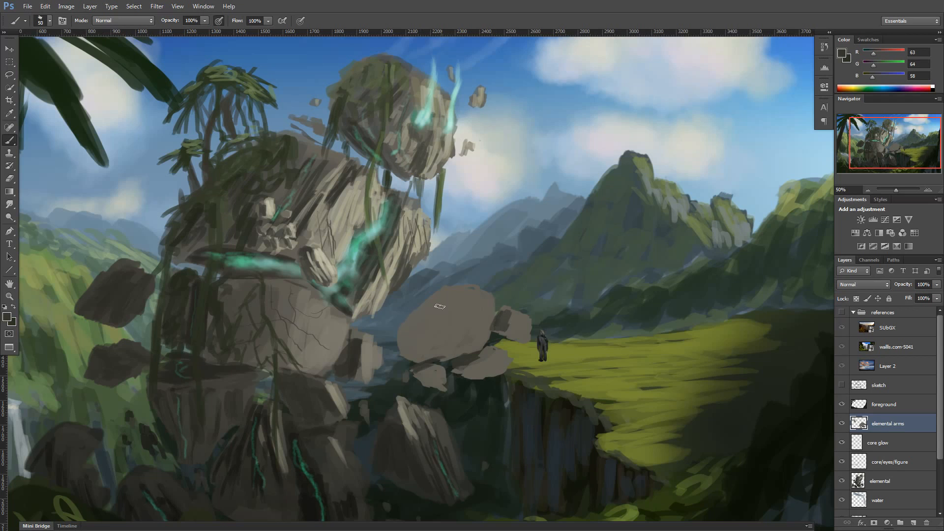
Step: Shade the shadowed side of the large arm rock with a 50 px brush in dark grey (63, 64, 58)
{"action": "left_click_drag", "start_coordinate": [439, 308], "coordinate": [413, 344]}
{"action": "mouse_move", "coordinate": [426, 318]}
{"action": "left_mouse_down"}
{"action": "mouse_move", "coordinate": [403, 352]}
{"action": "mouse_move", "coordinate": [453, 355]}
{"action": "left_mouse_up"}
{"action": "left_click", "coordinate": [421, 340], "text": "alt"}
{"action": "left_click_drag", "start_coordinate": [448, 297], "coordinate": [416, 320]}
Step: Sample light grey (164, 162, 138) from the torso and highlight the finger rock nearest the figure
{"action": "left_click", "coordinate": [350, 213], "text": "alt"}
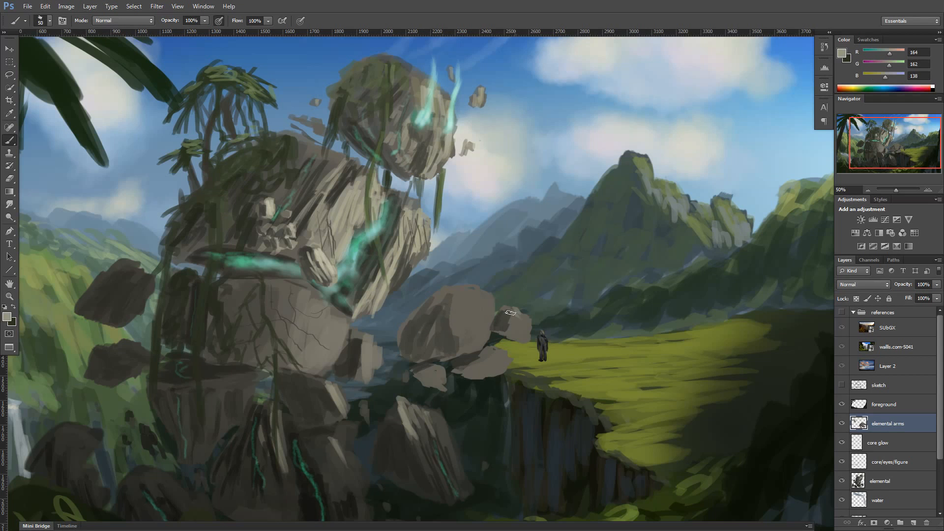
{"action": "left_click_drag", "start_coordinate": [509, 311], "coordinate": [525, 318]}
{"action": "left_click_drag", "start_coordinate": [509, 314], "coordinate": [529, 329]}
{"action": "left_click_drag", "start_coordinate": [508, 322], "coordinate": [524, 334]}
Step: Paint light grey slanted highlight strokes across the sunlit face of the large arm rock
{"action": "mouse_move", "coordinate": [464, 294]}
{"action": "left_mouse_down"}
{"action": "mouse_move", "coordinate": [484, 299]}
{"action": "mouse_move", "coordinate": [463, 335]}
{"action": "left_mouse_up"}
{"action": "mouse_move", "coordinate": [476, 293]}
{"action": "left_mouse_down"}
{"action": "mouse_move", "coordinate": [491, 315]}
{"action": "mouse_move", "coordinate": [464, 341]}
{"action": "left_mouse_up"}
{"action": "left_click_drag", "start_coordinate": [488, 300], "coordinate": [477, 344]}
{"action": "left_click_drag", "start_coordinate": [449, 293], "coordinate": [455, 325]}
{"action": "left_click_drag", "start_coordinate": [436, 317], "coordinate": [441, 347]}
{"action": "left_click_drag", "start_coordinate": [455, 321], "coordinate": [465, 347]}
{"action": "left_click_drag", "start_coordinate": [435, 306], "coordinate": [435, 322]}
{"action": "left_click_drag", "start_coordinate": [450, 292], "coordinate": [480, 325]}
Step: Shrink the brush and paint thin dark crevices over the large arm rock's highlights in a sampled torso tone
{"action": "left_click", "coordinate": [395, 239], "text": "alt"}
{"action": "key", "text": "["}
{"action": "key", "text": "["}
{"action": "key", "text": "["}
{"action": "key", "text": "["}
{"action": "key", "text": "["}
{"action": "left_click_drag", "start_coordinate": [456, 296], "coordinate": [461, 335]}
{"action": "left_click_drag", "start_coordinate": [448, 293], "coordinate": [456, 337]}
{"action": "mouse_move", "coordinate": [436, 302]}
{"action": "left_mouse_down"}
{"action": "mouse_move", "coordinate": [445, 343]}
{"action": "mouse_move", "coordinate": [490, 366]}
{"action": "left_mouse_up"}
Step: Highlight the finger rock below the large arm rock with sampled light grey (163, 161, 137)
{"action": "left_click", "coordinate": [525, 319], "text": "alt"}
{"action": "left_click_drag", "start_coordinate": [509, 353], "coordinate": [505, 364]}
{"action": "left_click_drag", "start_coordinate": [474, 351], "coordinate": [496, 368]}
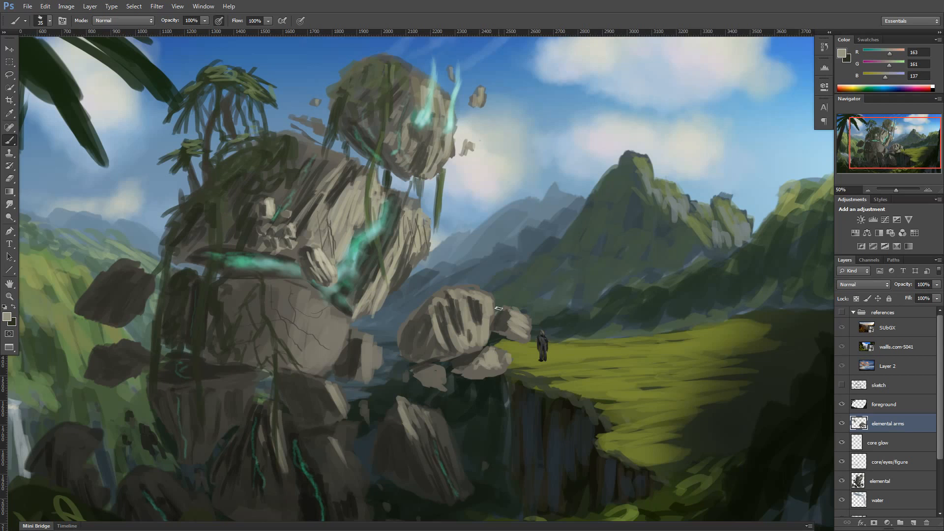
Step: On the elemental layer, paint light highlights on the sunlit edges of the lower torso and the boulder beside it
{"action": "left_click", "coordinate": [874, 476]}
{"action": "left_click", "coordinate": [385, 288], "text": "alt"}
{"action": "left_click_drag", "start_coordinate": [335, 322], "coordinate": [326, 365]}
{"action": "left_click_drag", "start_coordinate": [343, 322], "coordinate": [337, 361]}
{"action": "left_click_drag", "start_coordinate": [364, 339], "coordinate": [363, 382]}
{"action": "left_click_drag", "start_coordinate": [369, 339], "coordinate": [371, 370]}
Step: Darken the gap between the lower torso and the boulder beside it with sampled dark grey (58, 56, 52)
{"action": "left_click", "coordinate": [353, 351], "text": "alt"}
{"action": "left_click_drag", "start_coordinate": [358, 330], "coordinate": [352, 341]}
{"action": "left_click_drag", "start_coordinate": [346, 354], "coordinate": [341, 365]}
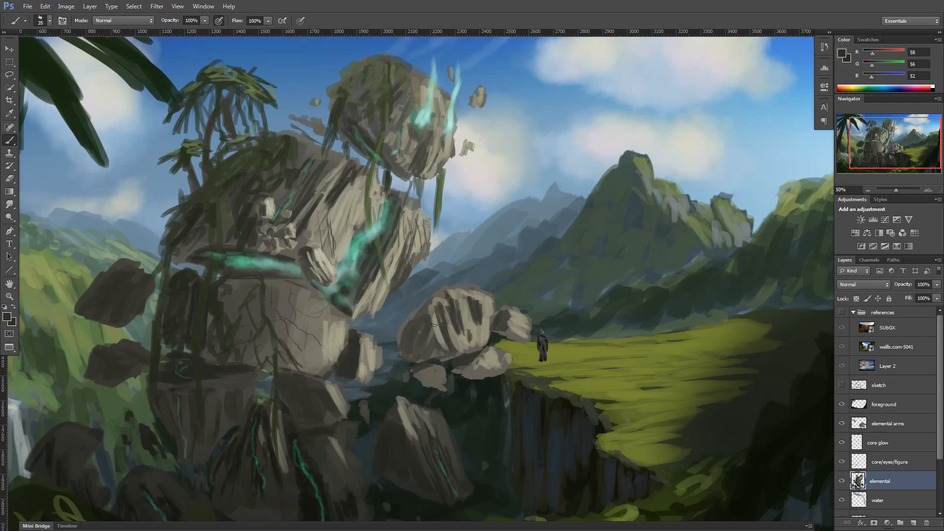
Step: On the elemental arms layer, enlarge the brush to 50 px and shade the large arm rock's lower shadow side in dark grey
{"action": "left_click", "coordinate": [896, 424]}
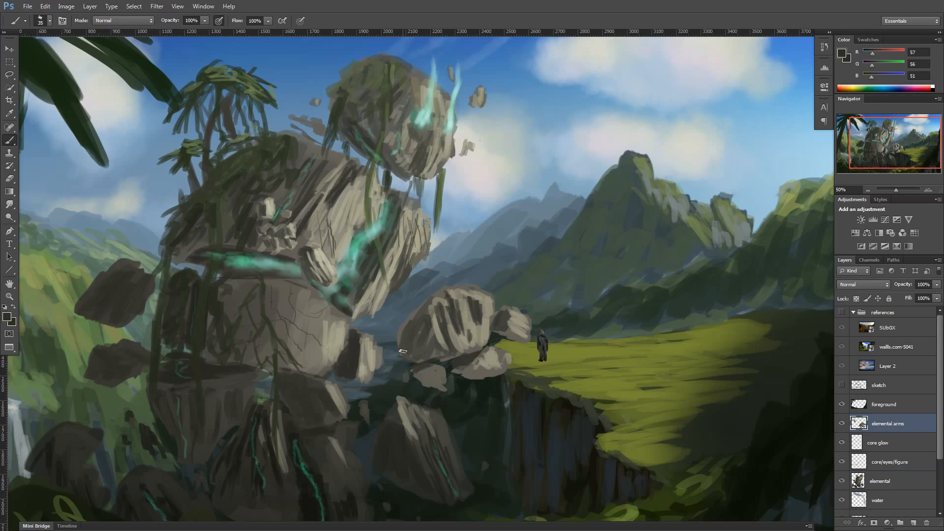
{"action": "key", "text": "bracketright"}
{"action": "key", "text": "bracketright"}
{"action": "key", "text": "bracketright"}
{"action": "left_click_drag", "start_coordinate": [401, 338], "coordinate": [416, 351]}
{"action": "mouse_move", "coordinate": [400, 347]}
{"action": "left_mouse_down"}
{"action": "mouse_move", "coordinate": [431, 356]}
{"action": "mouse_move", "coordinate": [408, 339]}
{"action": "left_mouse_up"}
{"action": "left_click", "coordinate": [435, 353], "text": "alt"}
{"action": "mouse_move", "coordinate": [415, 347]}
{"action": "left_mouse_down"}
{"action": "mouse_move", "coordinate": [447, 358]}
{"action": "mouse_move", "coordinate": [437, 355]}
{"action": "left_mouse_up"}
{"action": "left_click_drag", "start_coordinate": [420, 333], "coordinate": [406, 344]}
Step: Paint sampled mid-grey strokes along the upper shadow-side edge of the large arm rock
{"action": "left_click", "coordinate": [437, 332], "text": "alt"}
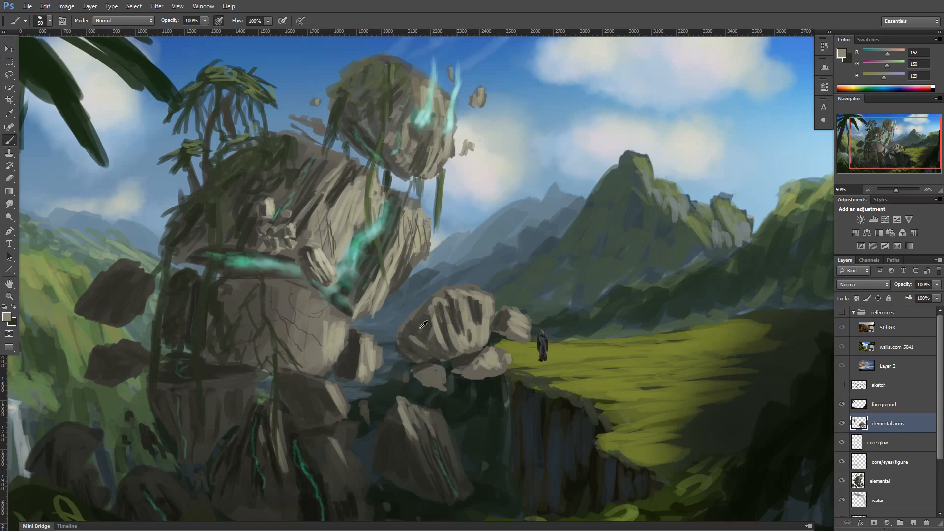
{"action": "left_click", "coordinate": [421, 328], "text": "alt"}
{"action": "left_click_drag", "start_coordinate": [444, 291], "coordinate": [427, 305]}
{"action": "left_click_drag", "start_coordinate": [421, 305], "coordinate": [404, 328]}
Step: Shade the undersides of the two lower finger rocks in sampled dark grey (57, 56, 51), and shrink the brush
{"action": "left_click", "coordinate": [436, 340], "text": "alt"}
{"action": "mouse_move", "coordinate": [416, 375]}
{"action": "left_mouse_down"}
{"action": "mouse_move", "coordinate": [439, 390]}
{"action": "mouse_move", "coordinate": [489, 371]}
{"action": "left_mouse_up"}
{"action": "key", "text": "bracketleft"}
{"action": "key", "text": "bracketleft"}
{"action": "key", "text": "bracketleft"}
{"action": "key", "text": "bracketleft"}
{"action": "left_click", "coordinate": [501, 373], "text": "alt"}
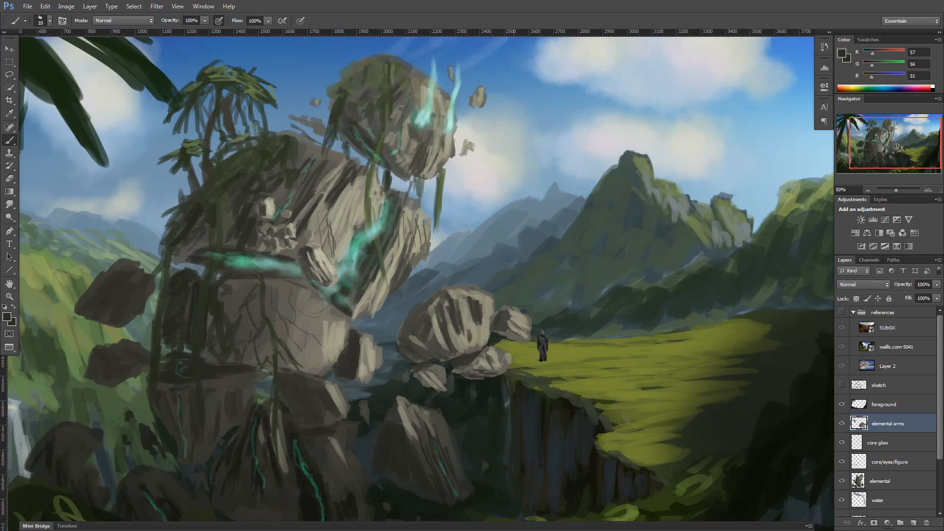
Step: With a 20 px brush in sampled pale grey (192, 190, 166), highlight the top and sunlit edge of the large arm rock
{"action": "left_click", "coordinate": [514, 312], "text": "alt"}
{"action": "left_click_drag", "start_coordinate": [445, 350], "coordinate": [434, 328]}
{"action": "left_click", "coordinate": [516, 323], "text": "alt"}
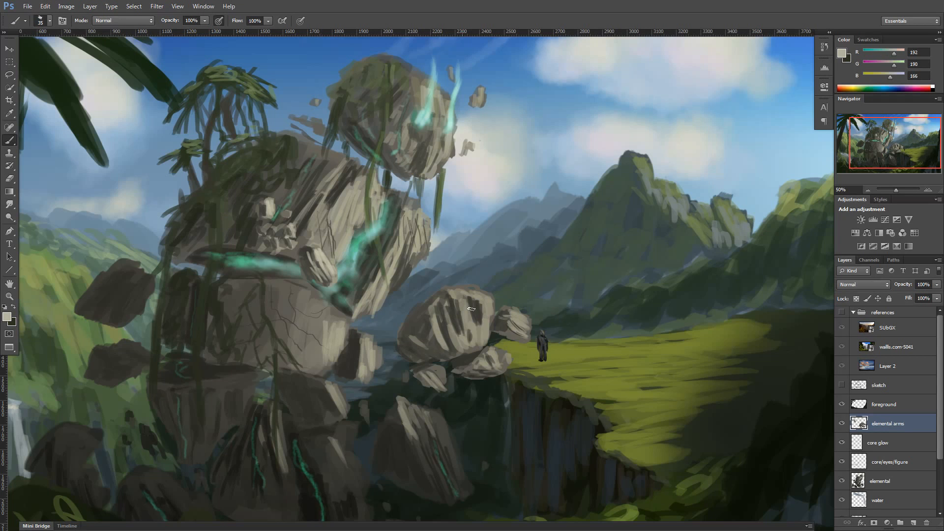
{"action": "key", "text": "bracketleft"}
{"action": "key", "text": "bracketleft"}
{"action": "left_click_drag", "start_coordinate": [487, 297], "coordinate": [486, 314]}
{"action": "mouse_move", "coordinate": [475, 292]}
{"action": "left_mouse_down"}
{"action": "mouse_move", "coordinate": [488, 319]}
{"action": "mouse_move", "coordinate": [486, 300]}
{"action": "left_mouse_up"}
{"action": "mouse_move", "coordinate": [463, 285]}
{"action": "left_mouse_down"}
{"action": "mouse_move", "coordinate": [492, 299]}
{"action": "mouse_move", "coordinate": [443, 294]}
{"action": "left_mouse_up"}
Step: Add pale grey (192, 190, 166) highlights to the finger rocks
{"action": "left_click_drag", "start_coordinate": [511, 309], "coordinate": [527, 324]}
{"action": "left_click_drag", "start_coordinate": [512, 309], "coordinate": [525, 320]}
{"action": "mouse_move", "coordinate": [489, 355]}
{"action": "left_mouse_down"}
{"action": "mouse_move", "coordinate": [482, 363]}
{"action": "mouse_move", "coordinate": [502, 365]}
{"action": "left_mouse_up"}
{"action": "left_click_drag", "start_coordinate": [485, 356], "coordinate": [444, 387]}
Step: Paint pale grey strokes between the dark crevices in the middle of the large arm rock
{"action": "left_click_drag", "start_coordinate": [441, 338], "coordinate": [438, 322]}
{"action": "left_click_drag", "start_coordinate": [447, 315], "coordinate": [456, 339]}
{"action": "left_click_drag", "start_coordinate": [447, 328], "coordinate": [460, 350]}
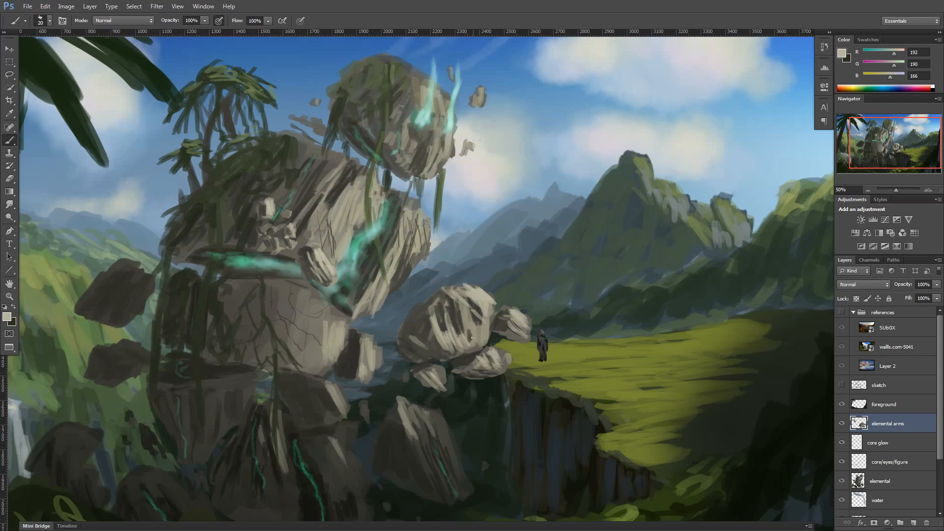
{"action": "left_click_drag", "start_coordinate": [464, 310], "coordinate": [472, 338]}
{"action": "left_click_drag", "start_coordinate": [465, 300], "coordinate": [480, 338]}
Step: Set a darker grey (36, 36, 33) and paint deep crevices in the large arm rock and beneath it along the finger rocks
{"action": "key", "text": "ctrl+minus"}
{"action": "key", "text": "bracketleft"}
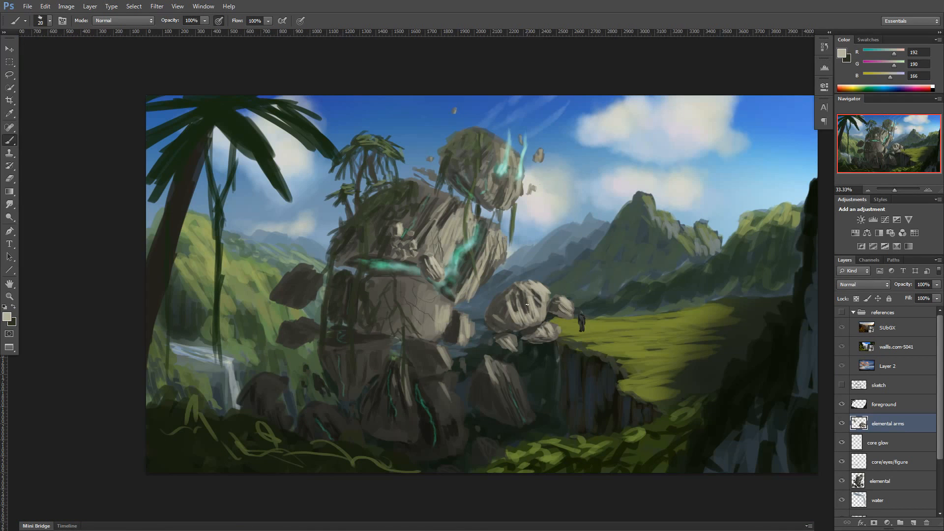
{"action": "key", "text": "ctrl+plus"}
{"action": "left_click", "coordinate": [521, 325], "text": "alt"}
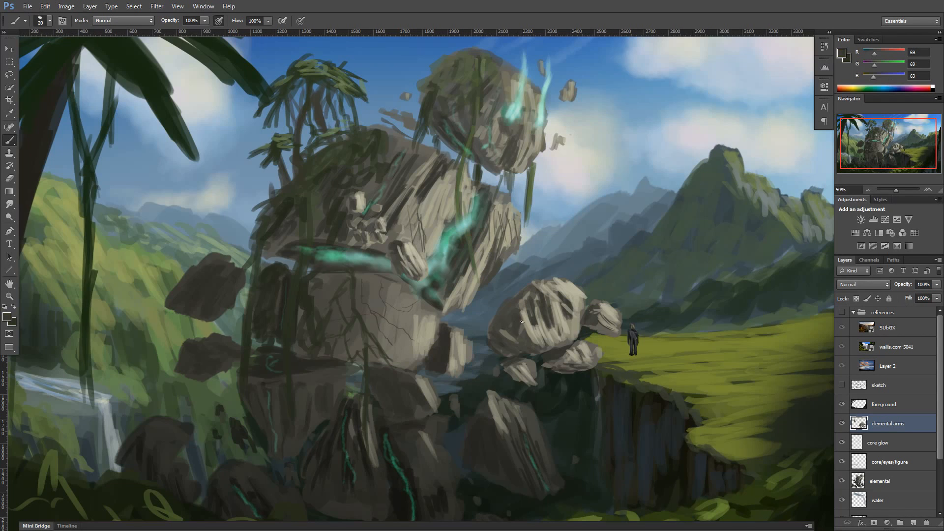
{"action": "left_click", "coordinate": [7, 317]}
{"action": "left_click", "coordinate": [172, 370]}
{"action": "left_click", "coordinate": [393, 257]}
{"action": "left_click_drag", "start_coordinate": [546, 352], "coordinate": [568, 350]}
{"action": "left_click_drag", "start_coordinate": [504, 364], "coordinate": [518, 348]}
{"action": "left_click_drag", "start_coordinate": [511, 313], "coordinate": [516, 334]}
{"action": "left_click_drag", "start_coordinate": [543, 298], "coordinate": [549, 322]}
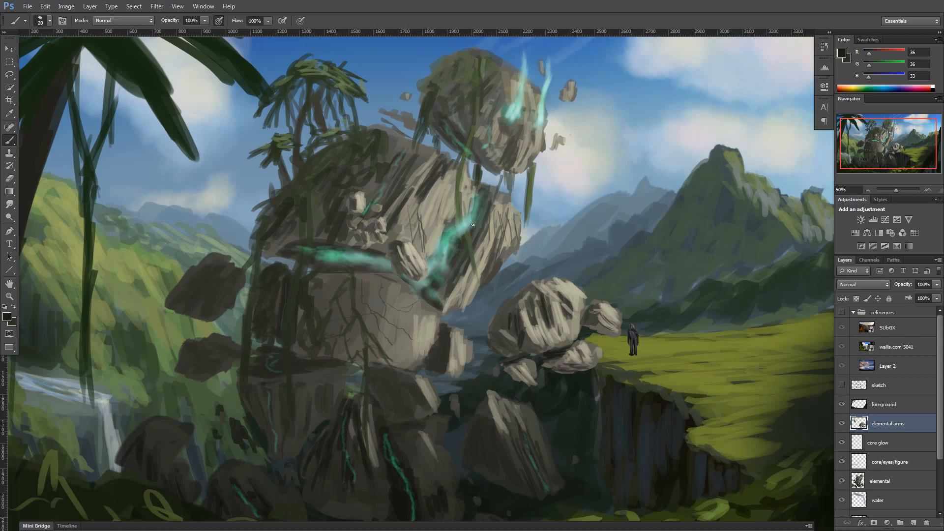
Step: Deepen the shadows along the large arm rock's lower edge and on the finger rock nearest the figure
{"action": "left_click_drag", "start_coordinate": [494, 336], "coordinate": [513, 344]}
{"action": "left_click_drag", "start_coordinate": [496, 340], "coordinate": [518, 350]}
{"action": "left_click_drag", "start_coordinate": [532, 339], "coordinate": [536, 350]}
{"action": "left_click_drag", "start_coordinate": [607, 332], "coordinate": [613, 334]}
{"action": "mouse_move", "coordinate": [527, 306]}
{"action": "left_mouse_down"}
{"action": "mouse_move", "coordinate": [521, 343]}
{"action": "mouse_move", "coordinate": [503, 317]}
{"action": "left_mouse_up"}
Step: Touch up the small chest rocks beside the glowing core with sampled greys, including (81, 81, 73) and (183, 181, 158)
{"action": "key", "text": "bracketright"}
{"action": "key", "text": "bracketright"}
{"action": "key", "text": "bracketright"}
{"action": "left_click", "coordinate": [505, 322], "text": "alt"}
{"action": "left_click", "coordinate": [508, 320], "text": "alt"}
{"action": "left_click", "coordinate": [497, 325], "text": "alt"}
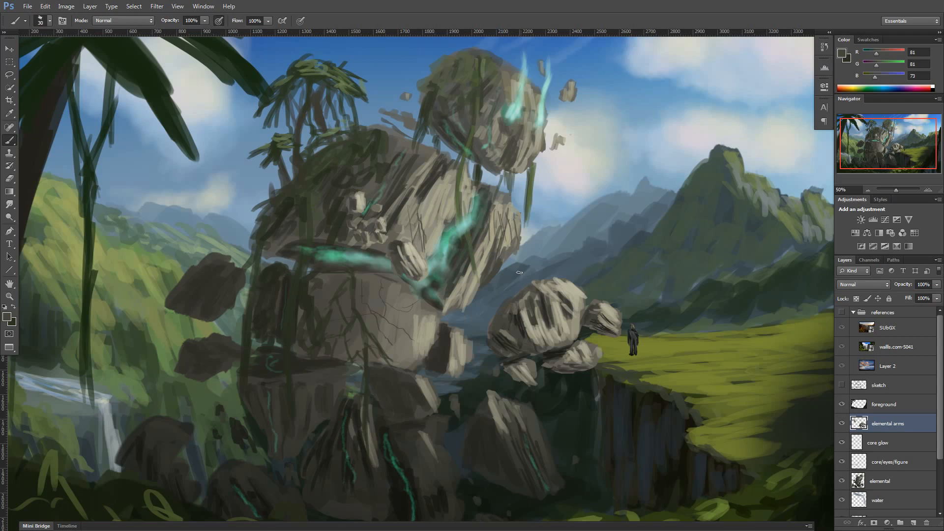
{"action": "left_click", "coordinate": [396, 260], "text": "alt"}
{"action": "left_click_drag", "start_coordinate": [402, 251], "coordinate": [405, 268]}
{"action": "key", "text": "bracketleft"}
{"action": "left_click", "coordinate": [370, 230], "text": "alt"}
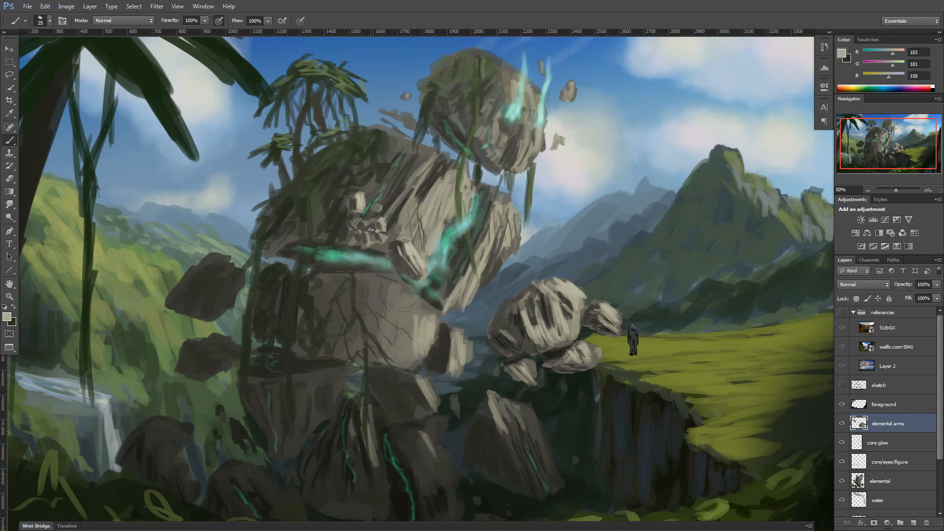
{"action": "left_click", "coordinate": [398, 155], "text": "alt"}
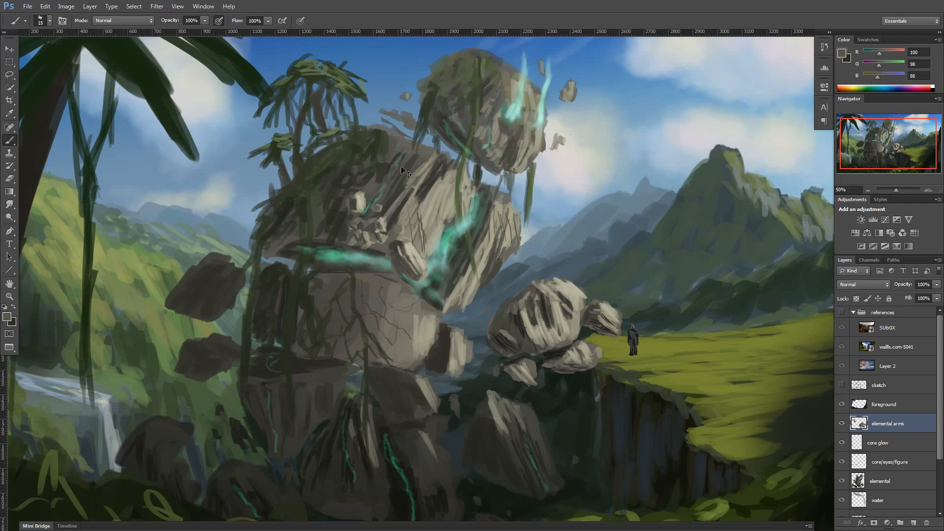
Step: On the elemental layer, sample dark and light torso greys and blend the area around the small core rock with a 40 px brush
{"action": "left_click", "coordinate": [901, 486]}
{"action": "left_click", "coordinate": [393, 224], "text": "alt"}
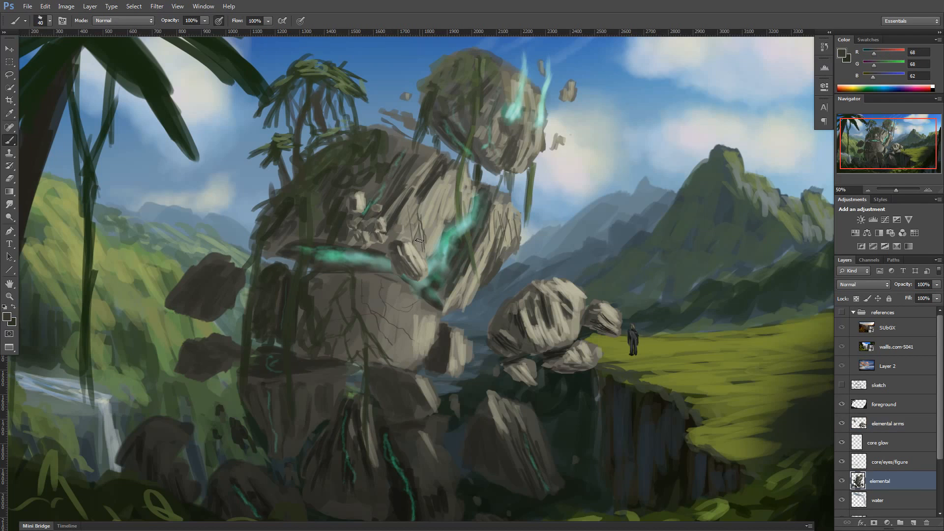
{"action": "key", "text": "bracketright"}
{"action": "key", "text": "bracketright"}
{"action": "key", "text": "bracketright"}
{"action": "key", "text": "bracketright"}
{"action": "key", "text": "bracketright"}
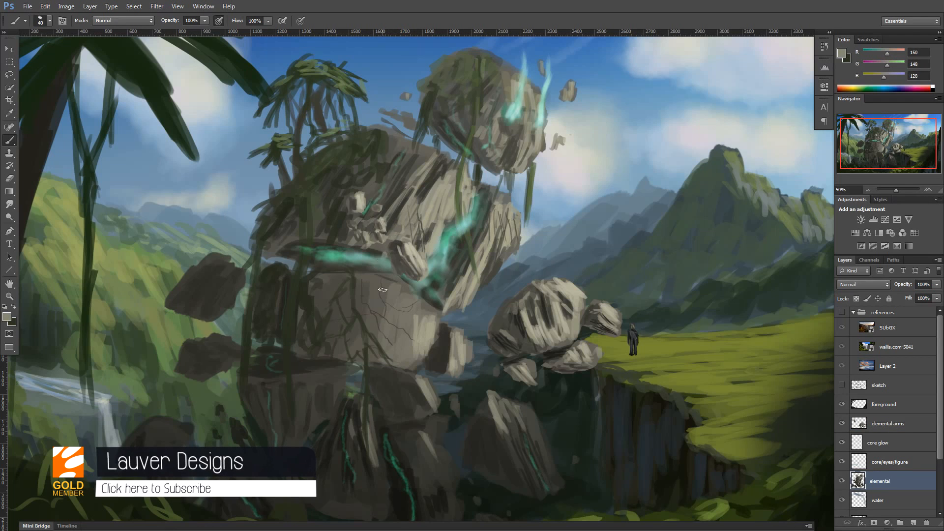
{"action": "left_click", "coordinate": [399, 165], "text": "alt"}
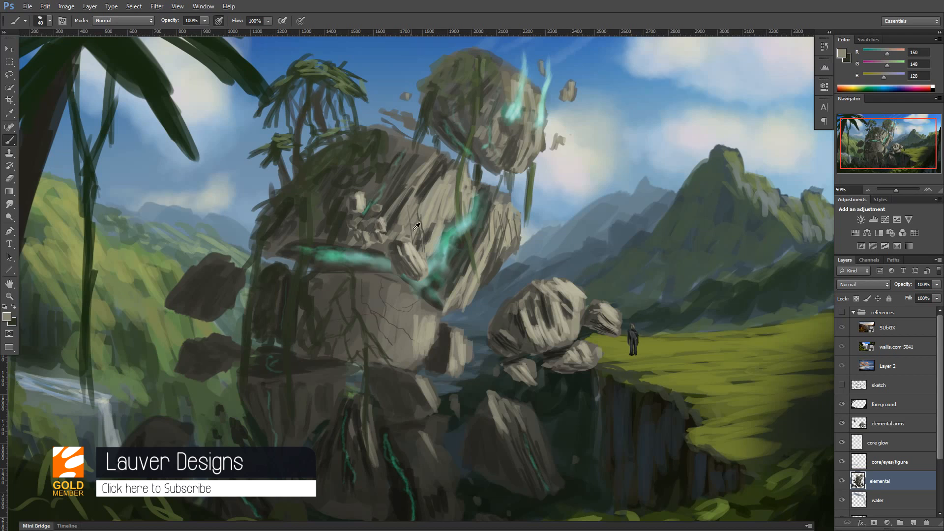
{"action": "left_click", "coordinate": [419, 243], "text": "alt"}
Step: On the elemental arms layer, erase part of the edge of the small rock beside the glowing core
{"action": "left_click", "coordinate": [908, 426]}
{"action": "key", "text": "e"}
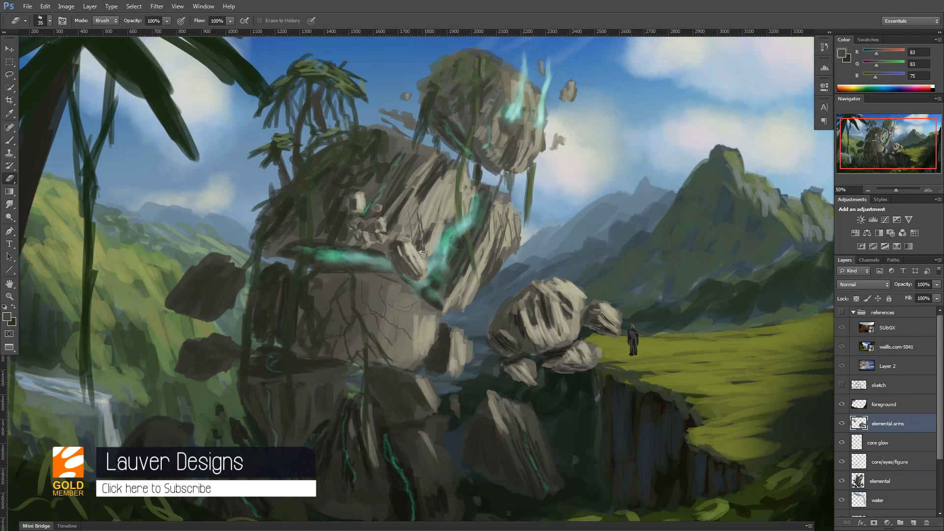
{"action": "left_click_drag", "start_coordinate": [424, 252], "coordinate": [428, 257]}
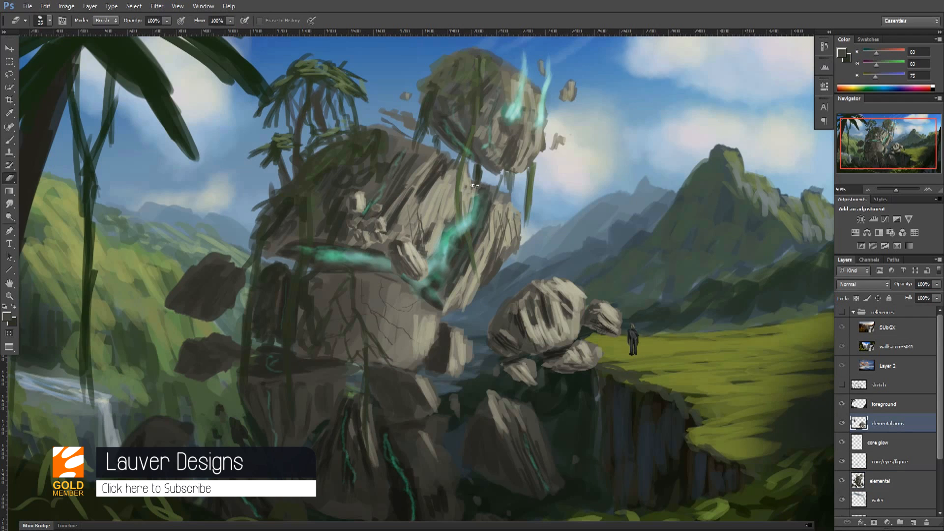